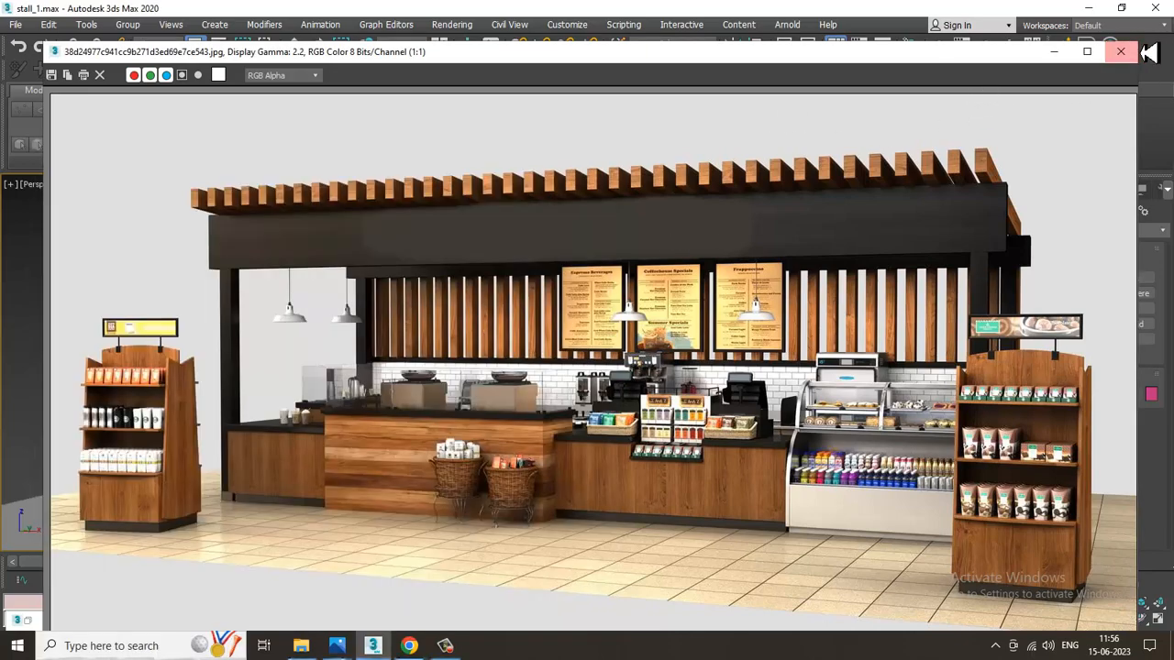
# Shrink the stall reference image window and park it beside the perspective view so both reference and model stay visible
pyautogui.moveTo(1146, 53); pyautogui.dragTo(761, 178)
pyautogui.moveTo(469, 192); pyautogui.dragTo(355, 97)
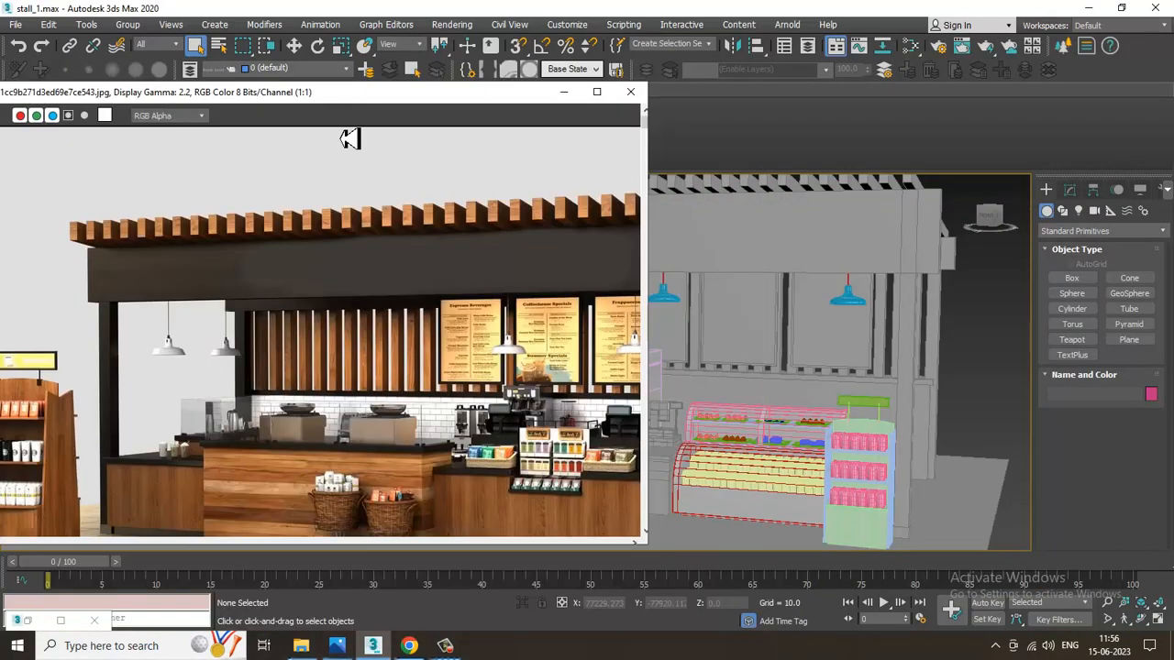
pyautogui.moveTo(383, 466); pyautogui.dragTo(310, 327, button='middle')
pyautogui.scroll(-1, 359, 328)
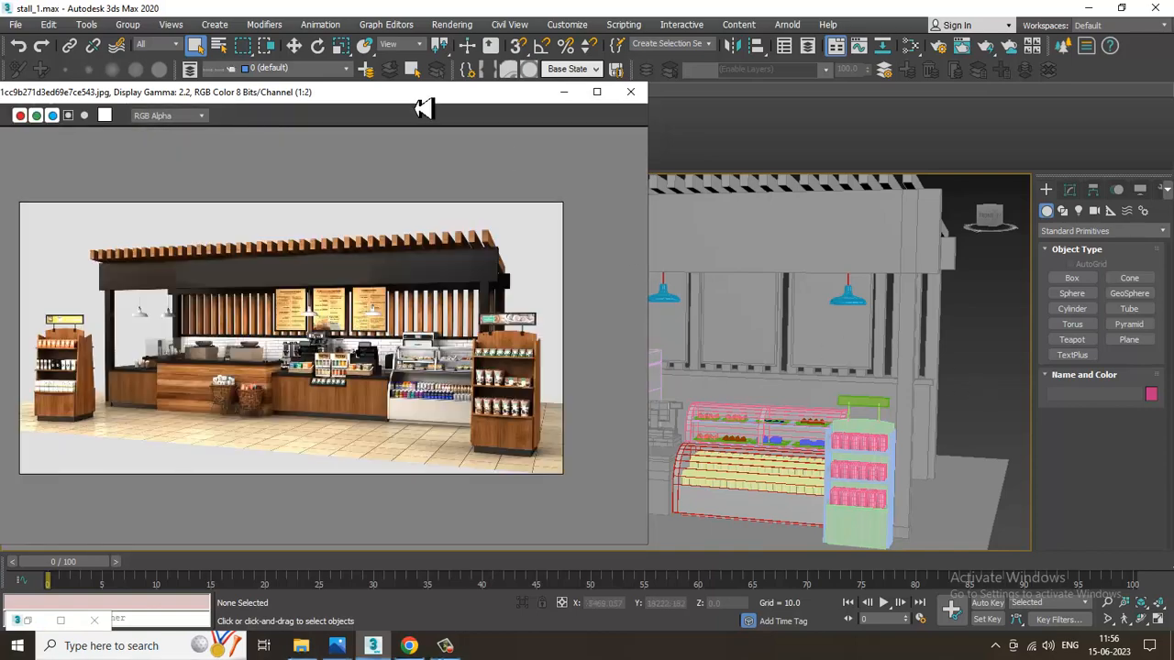
pyautogui.moveTo(422, 95); pyautogui.dragTo(278, 71)
pyautogui.moveTo(729, 340); pyautogui.dragTo(804, 348, button='middle')
pyautogui.scroll(-3, 814, 332)
pyautogui.scroll(5, 816, 339)
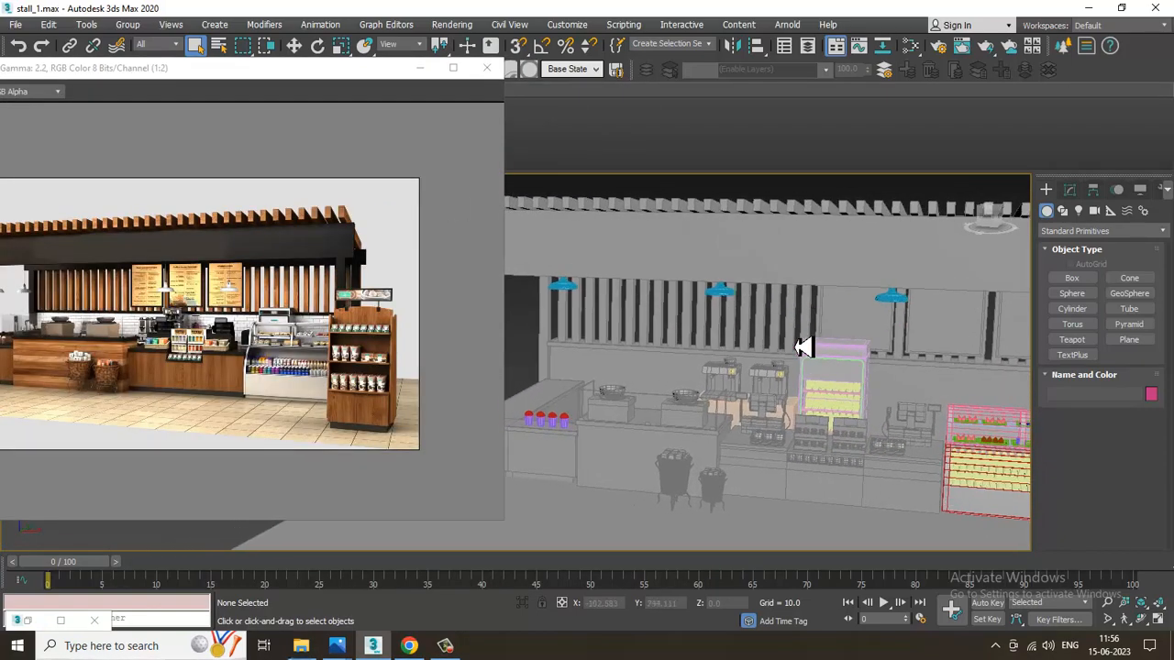
# Set the production renderer to V-Ray Next, update 1.2 and close the render settings
pyautogui.click(452, 24)
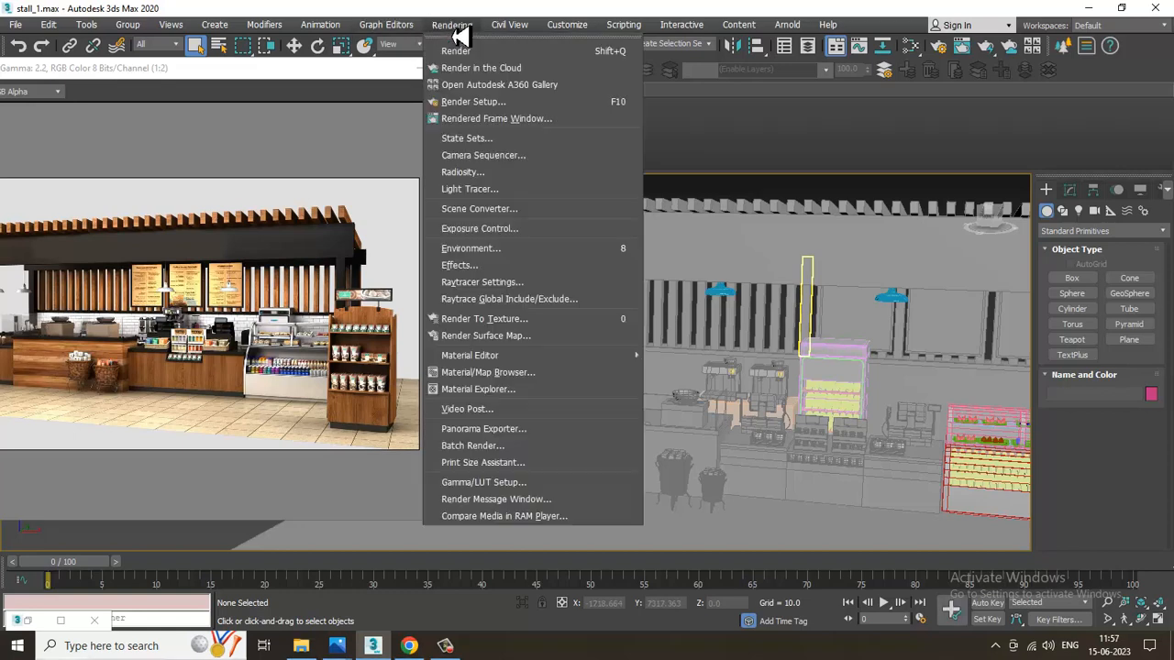
pyautogui.click(529, 106)
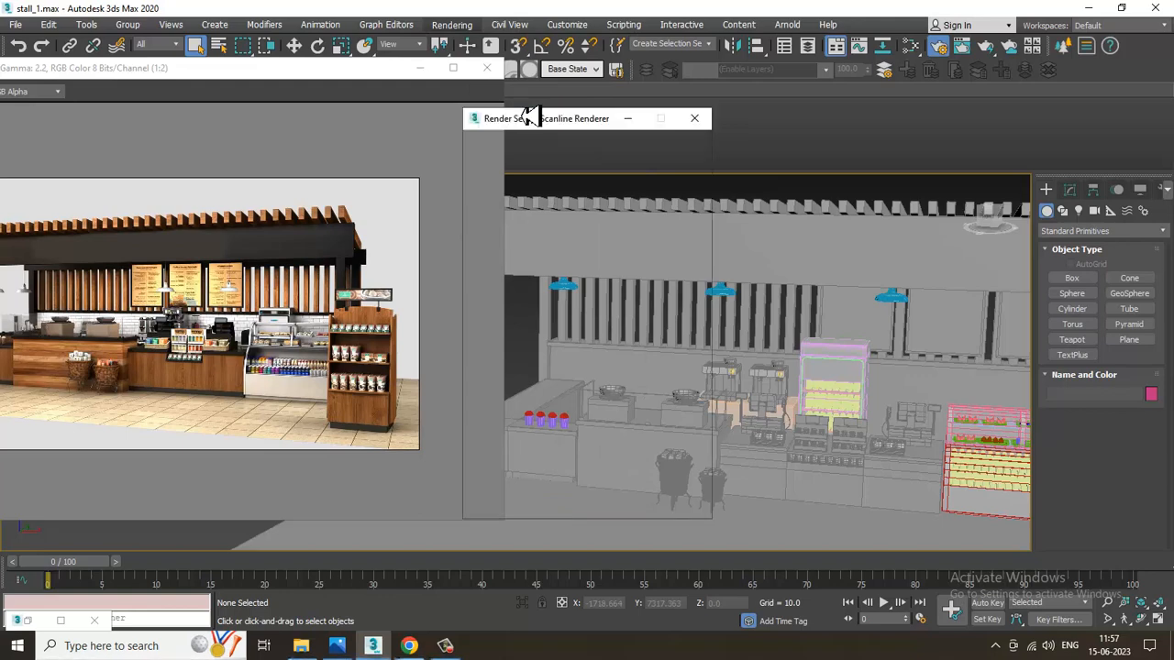
pyautogui.click(876, 162)
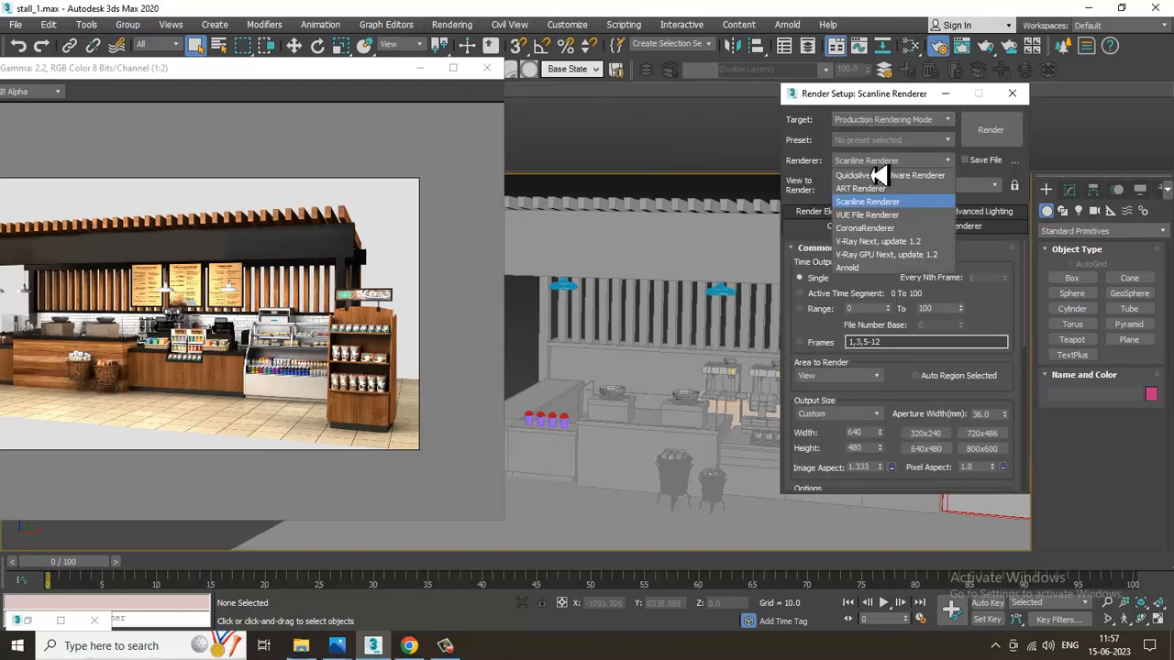
pyautogui.click(908, 241)
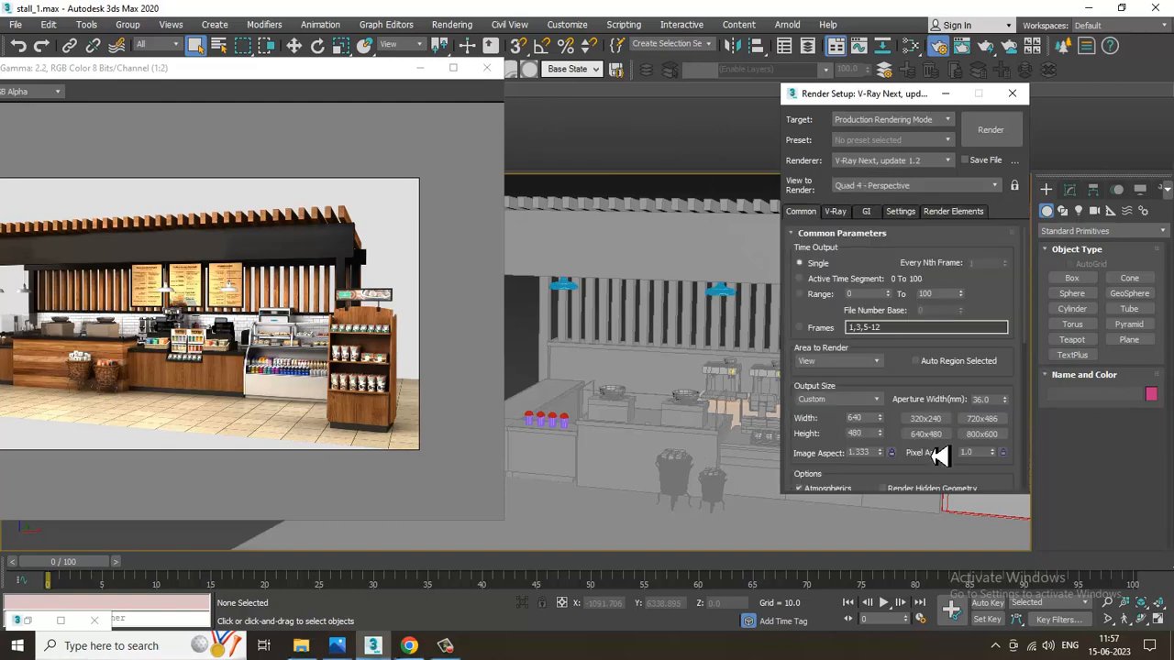
pyautogui.scroll(-3, 940, 395)
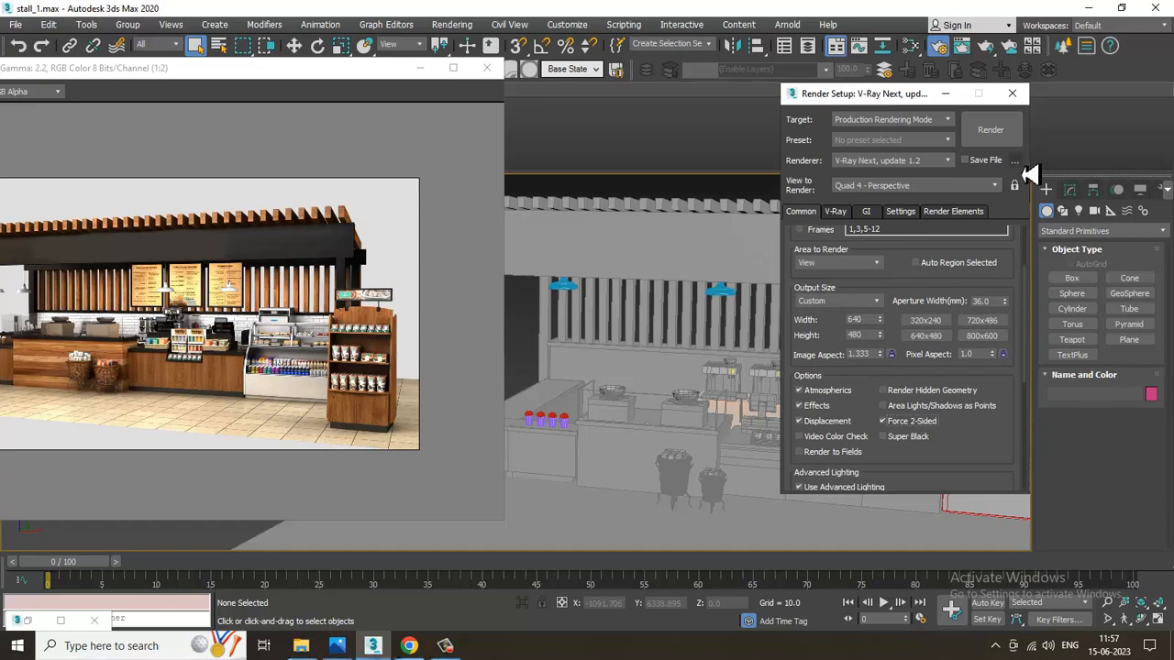
pyautogui.click(1012, 93)
# Select the front counter box that carries the two bowls and show its Editable Poly modification settings
pyautogui.moveTo(694, 456); pyautogui.dragTo(781, 435, button='middle')
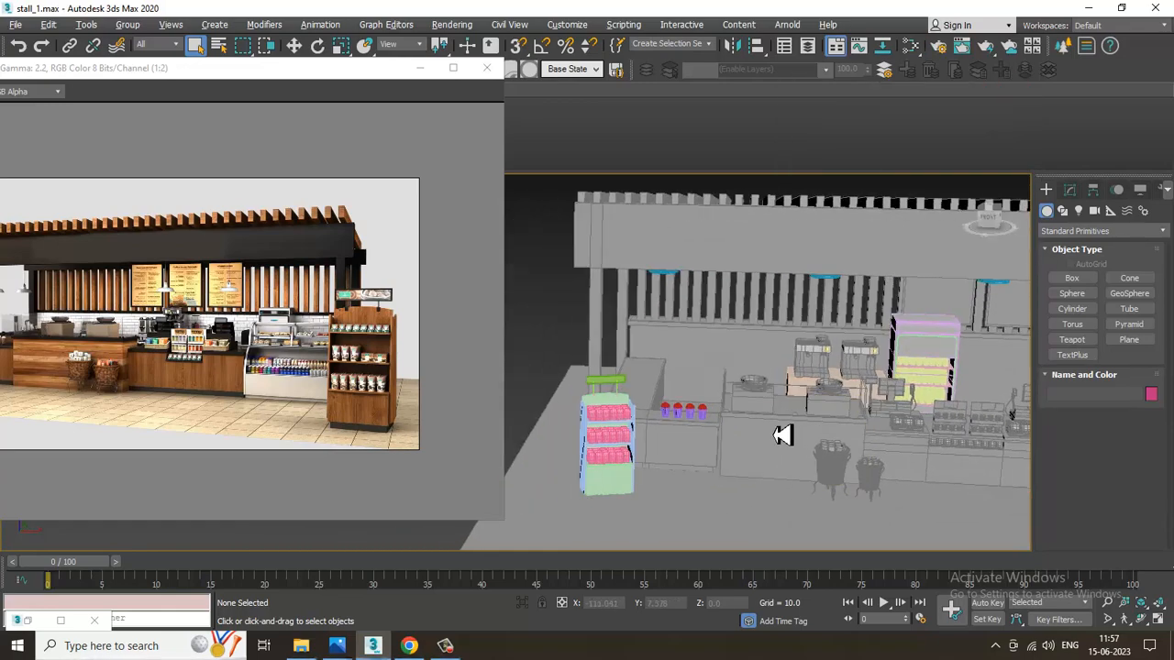
pyautogui.scroll(4, 655, 420)
pyautogui.moveTo(655, 419); pyautogui.dragTo(784, 425, button='middle')
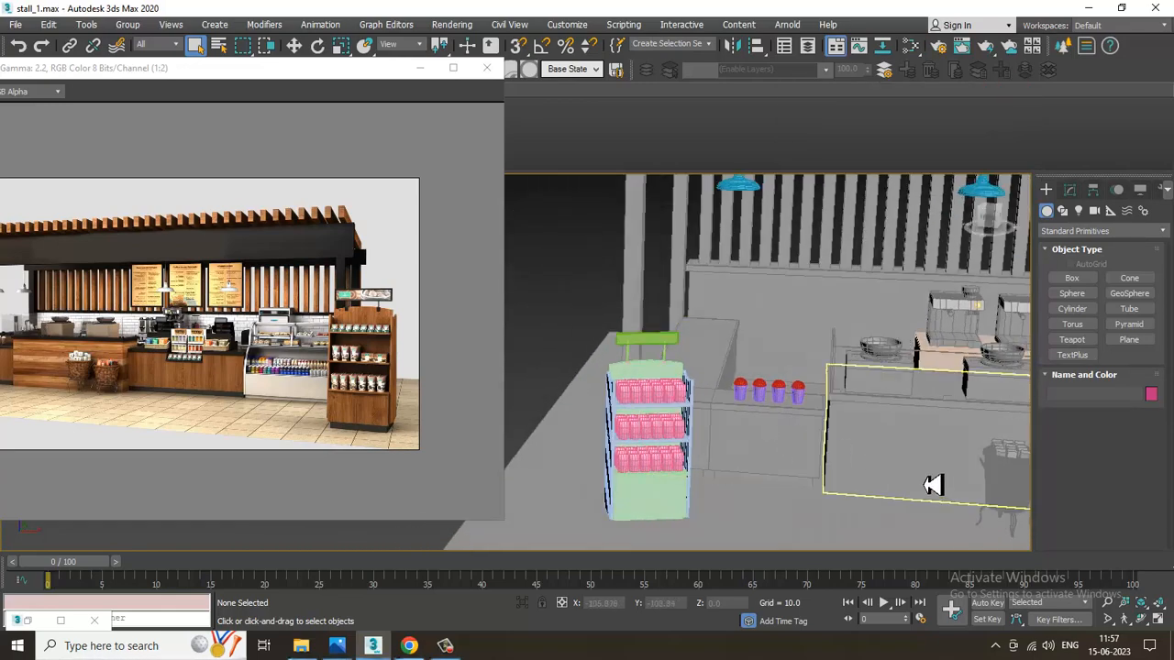
pyautogui.click(891, 459)
pyautogui.keyDown('alt'); pyautogui.moveTo(890, 459); pyautogui.dragTo(944, 330, button='middle'); pyautogui.keyUp('alt')
pyautogui.click(1070, 190)
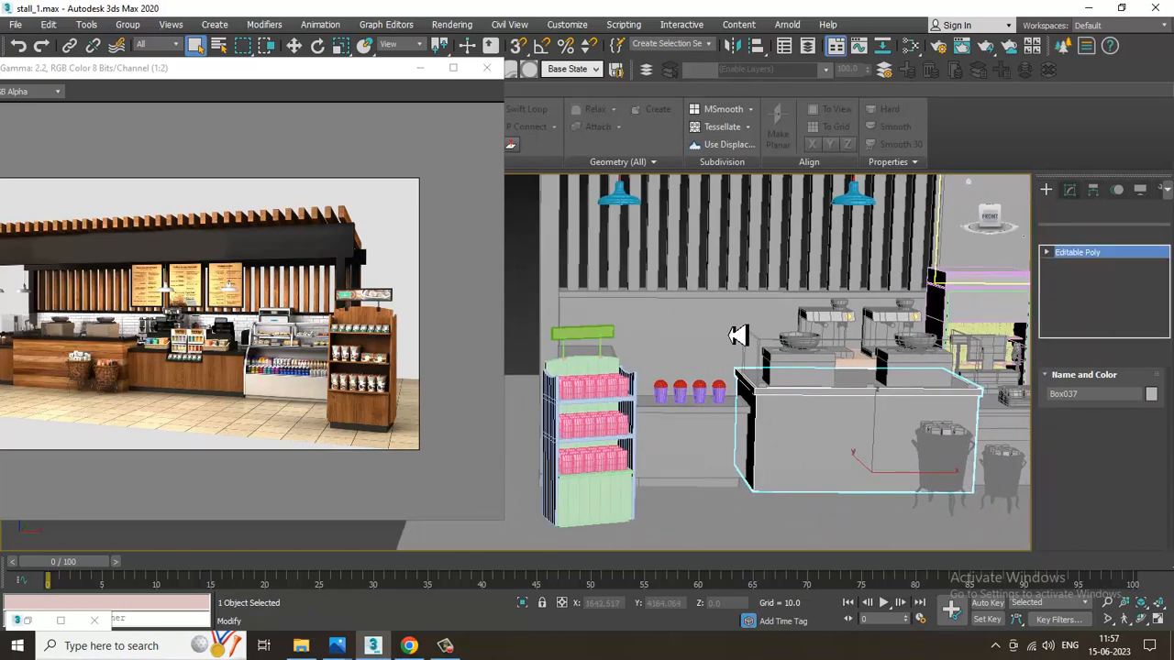
# In the front view, select only the counter body polygons below the countertop, and open the material editor
pyautogui.moveTo(334, 75); pyautogui.dragTo(270, 66)
pyautogui.moveTo(807, 386); pyautogui.dragTo(776, 383, button='middle')
pyautogui.hotkey('alt', 'w')
pyautogui.hotkey('alt', 'w')
pyautogui.scroll(-5, 780, 306)
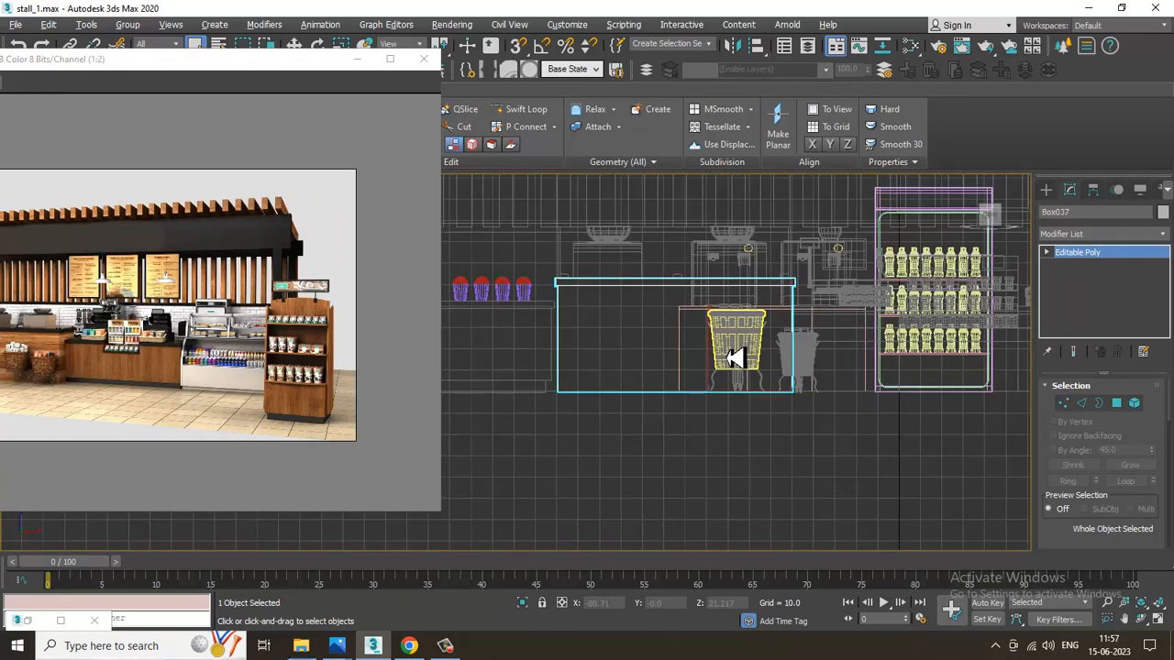
pyautogui.press('4')
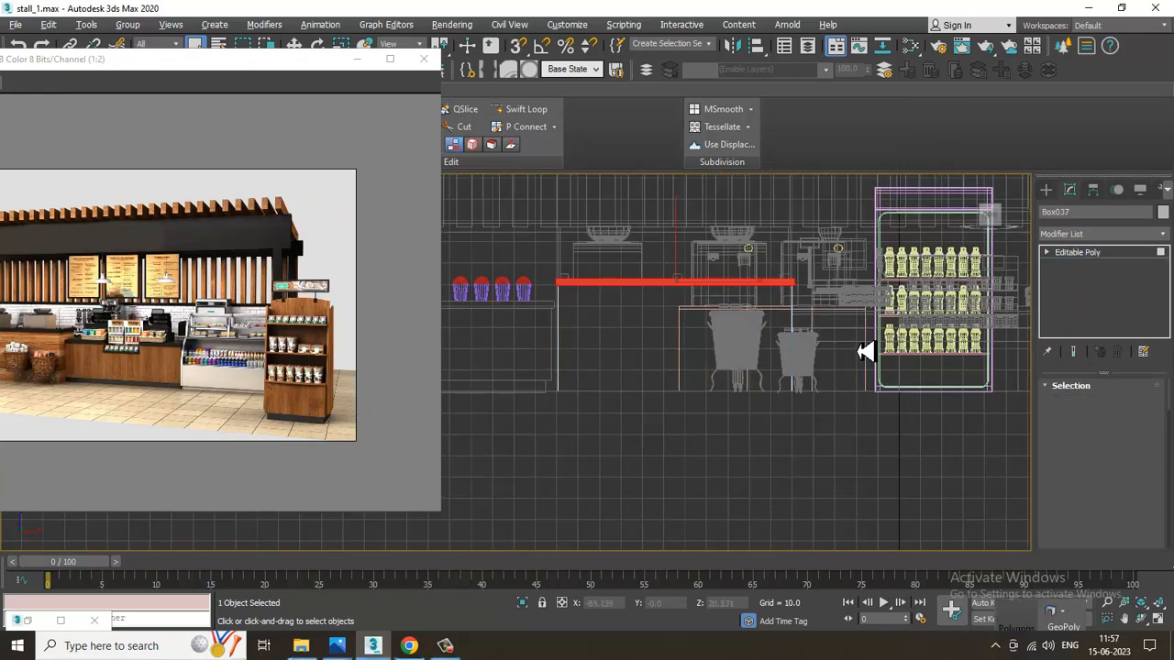
pyautogui.keyDown('ctrl'); pyautogui.click(838, 385); pyautogui.keyUp('ctrl')
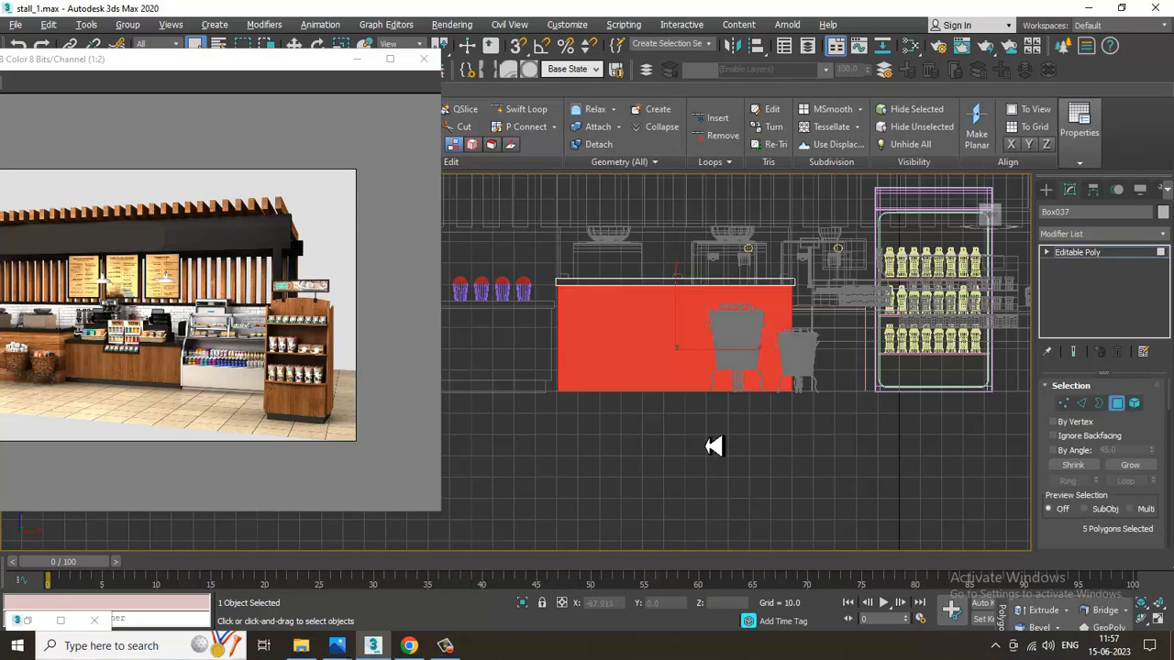
pyautogui.hotkey('alt', 'w')
pyautogui.hotkey('alt', 'w')
pyautogui.press('m')
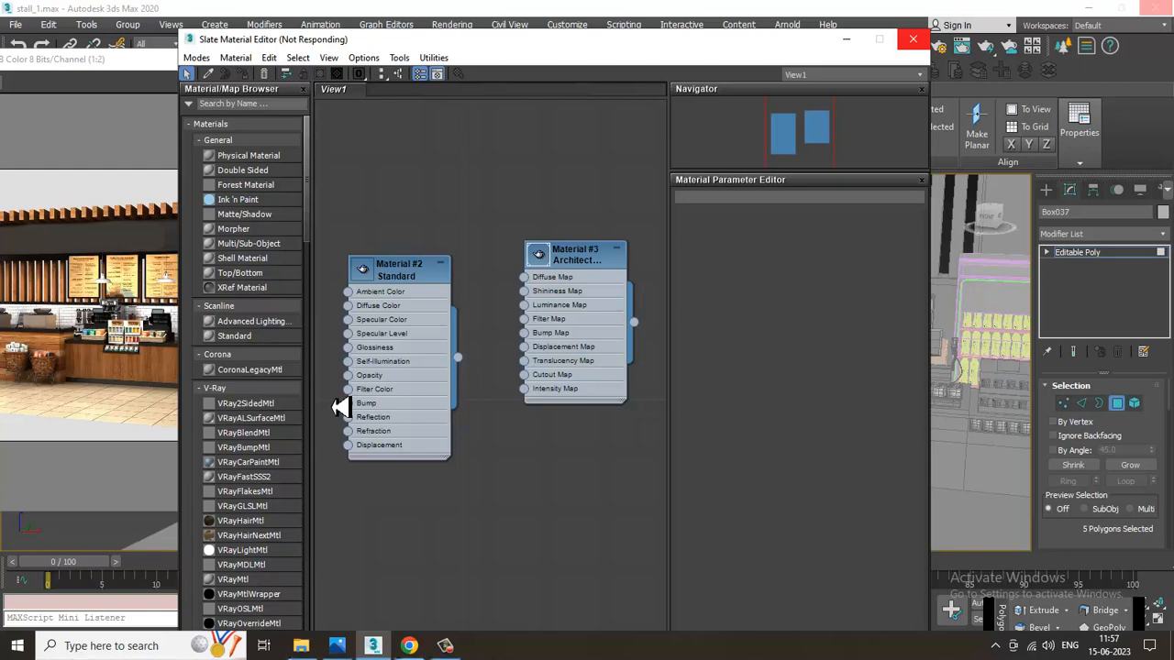
pyautogui.moveTo(455, 649)
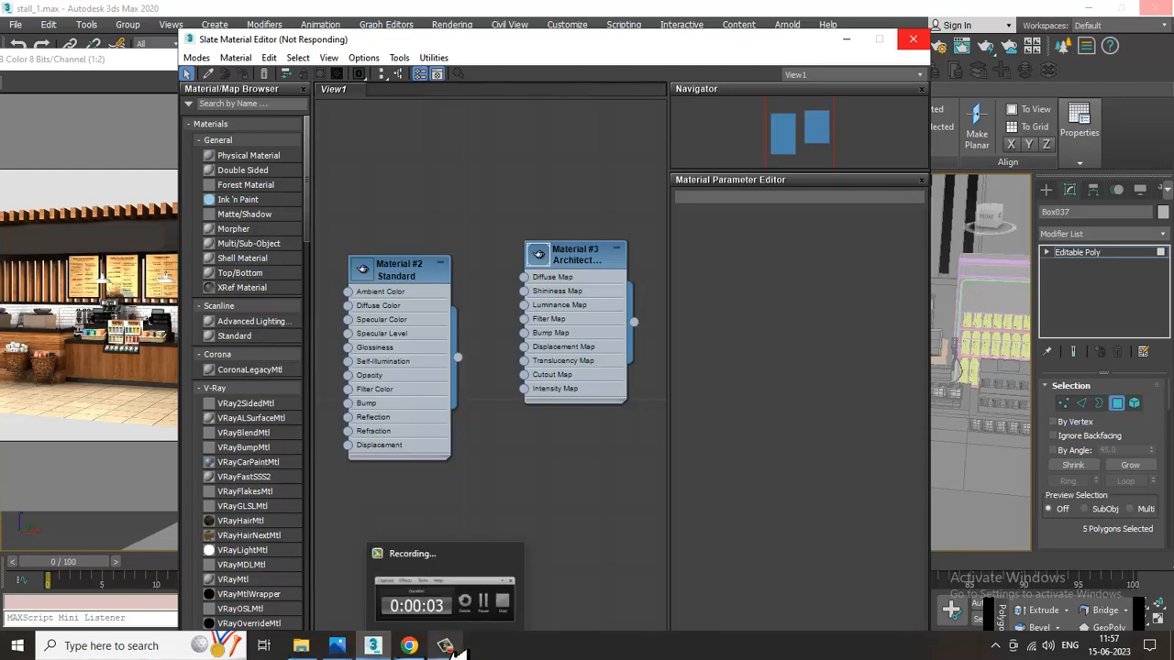
pyautogui.click(454, 650)
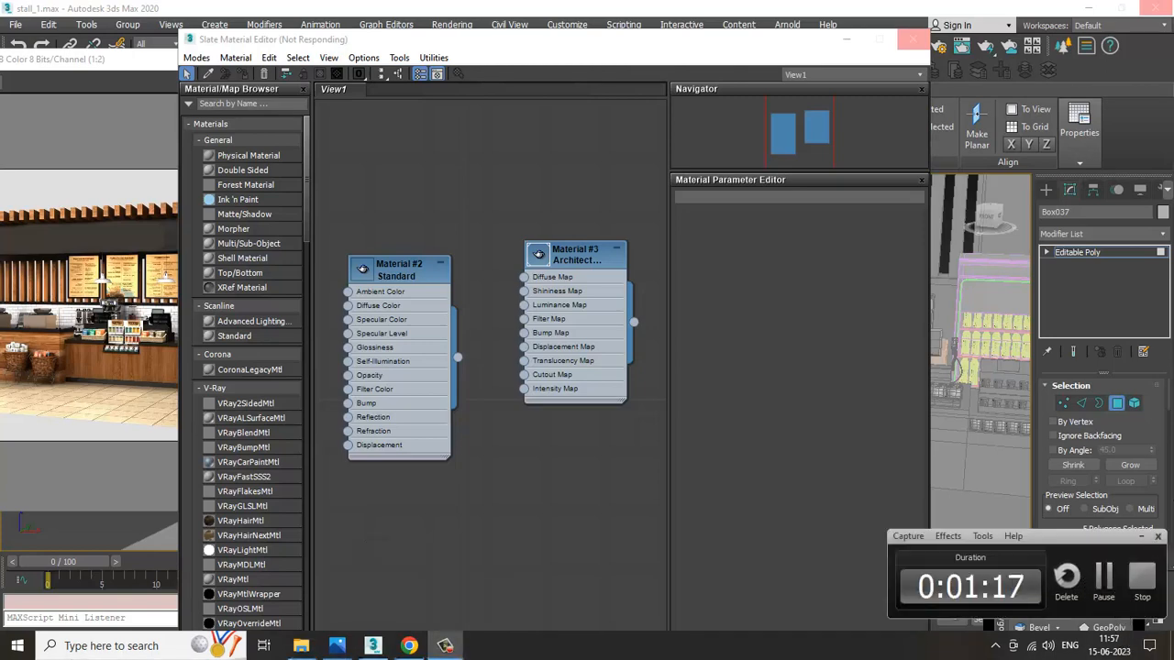
pyautogui.click(1119, 590)
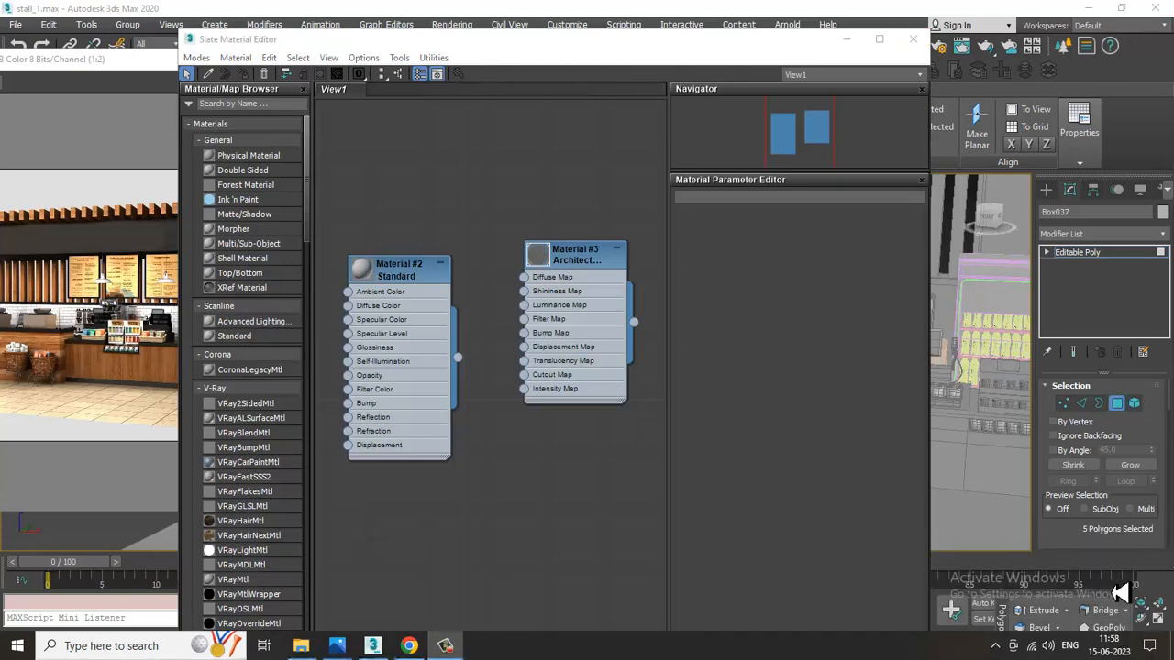
# Create a VRayMtl material in the material editor view and show its parameters
pyautogui.moveTo(244, 580); pyautogui.dragTo(561, 468)
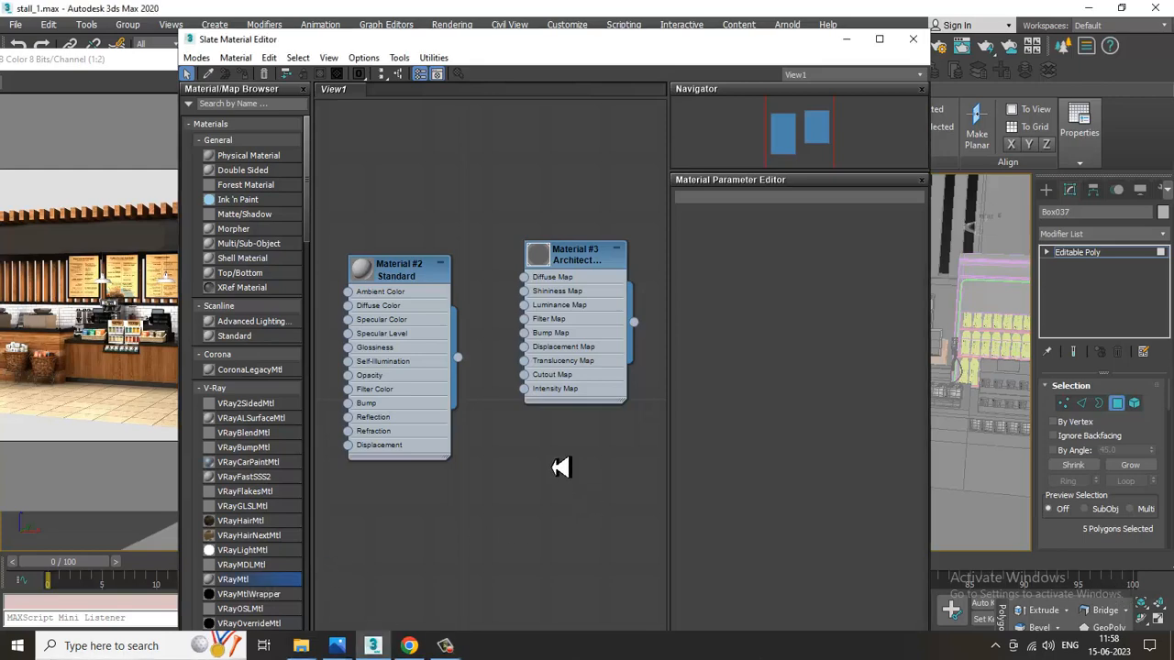
pyautogui.doubleClick(562, 468)
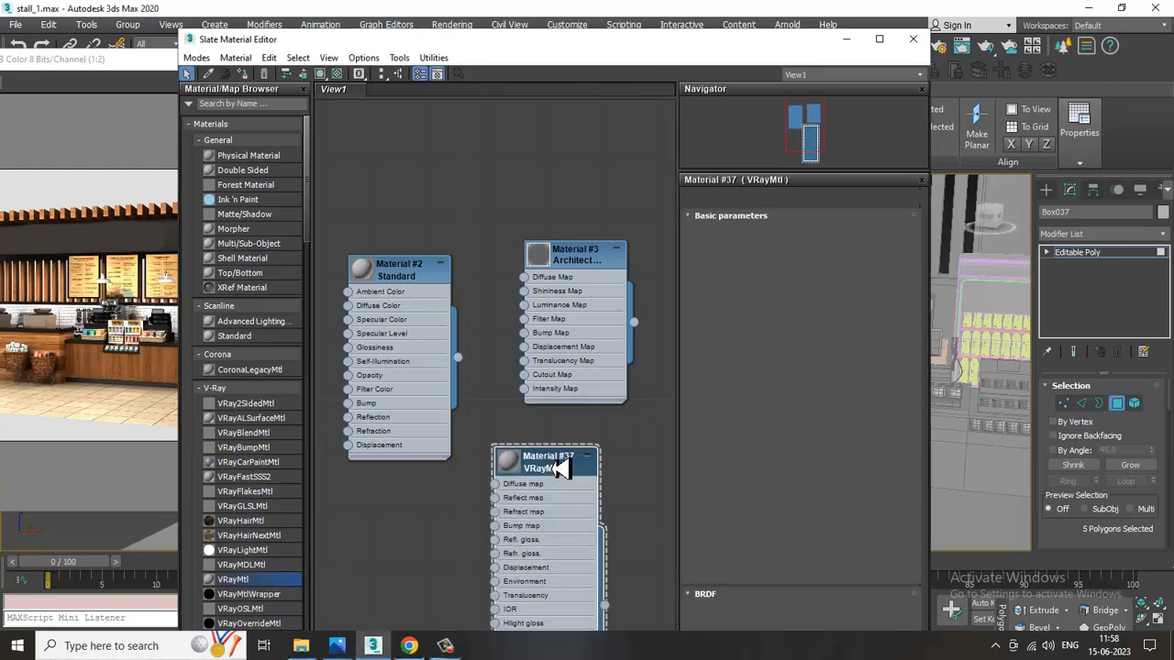
# Load the reddish istockphoto-108... wood image from the Desktop folder coffee stall tex as diffuse bitmap, and apply the material to the selected counter polygons
pyautogui.click(790, 234)
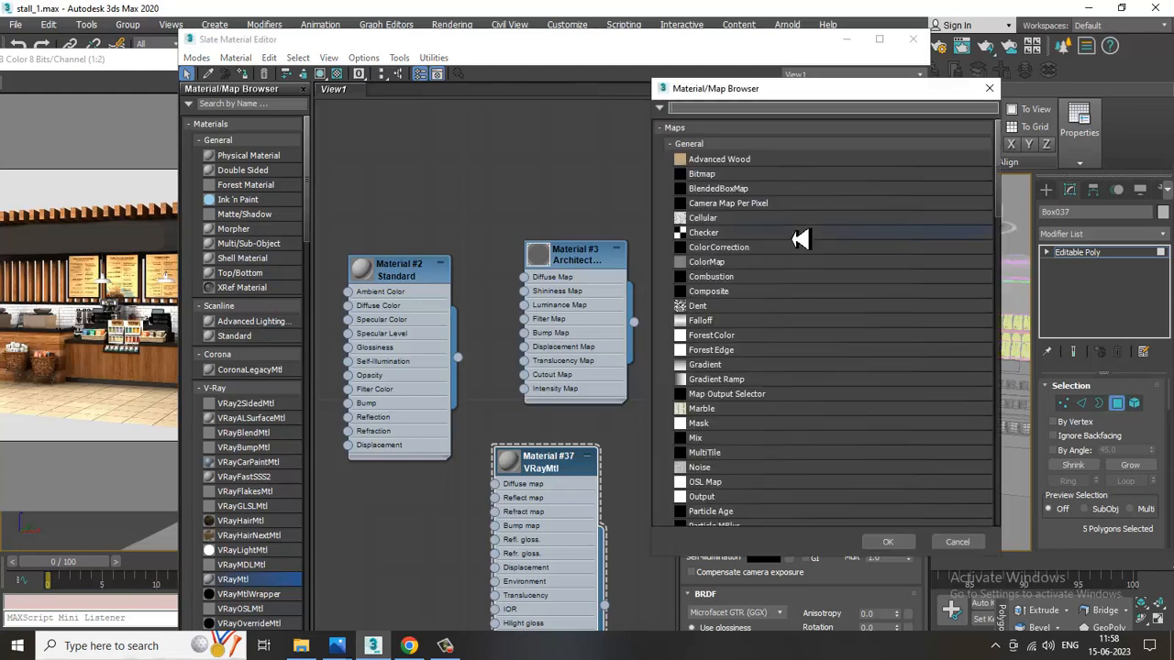
pyautogui.doubleClick(745, 188)
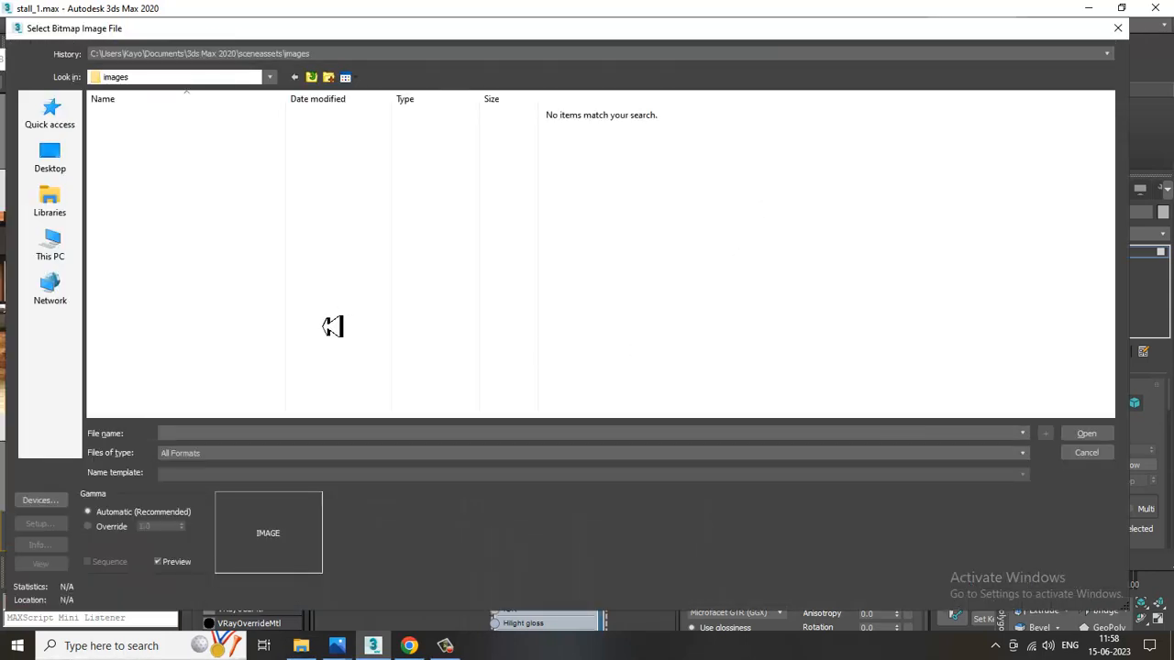
pyautogui.click(57, 162)
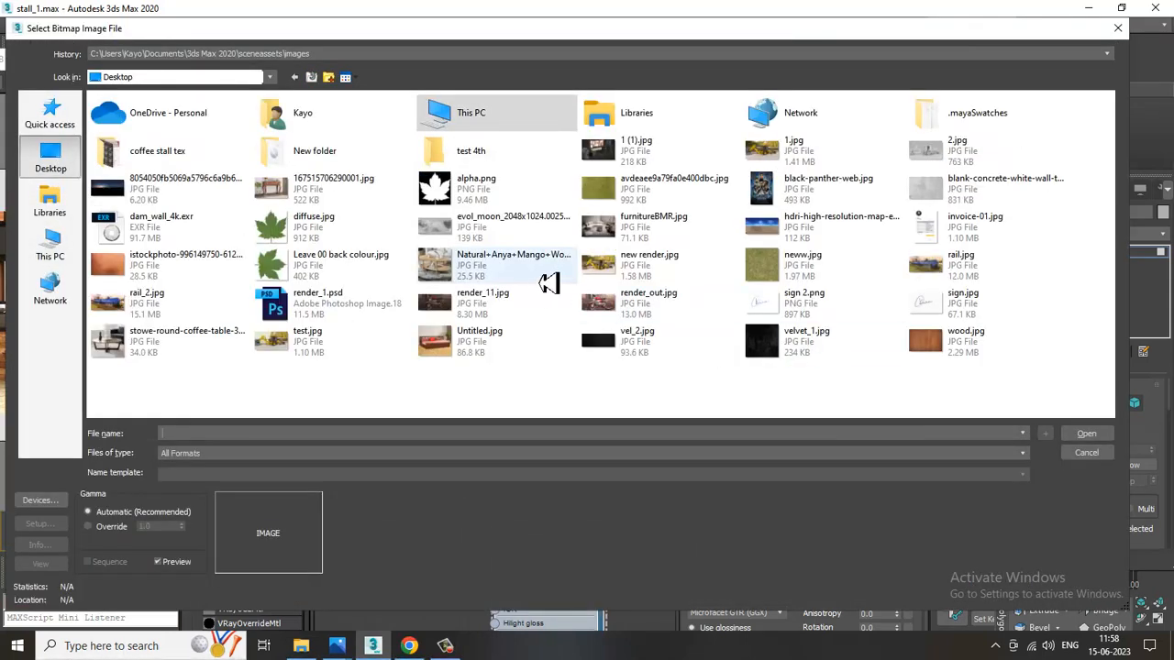
pyautogui.doubleClick(160, 156)
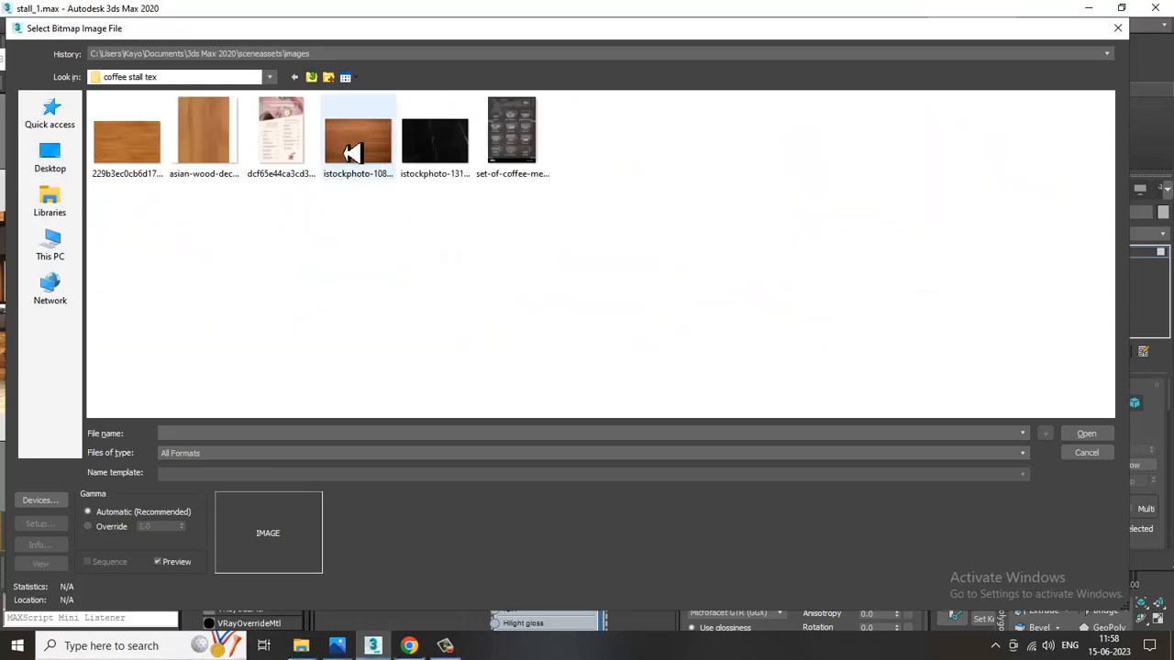
pyautogui.doubleClick(357, 149)
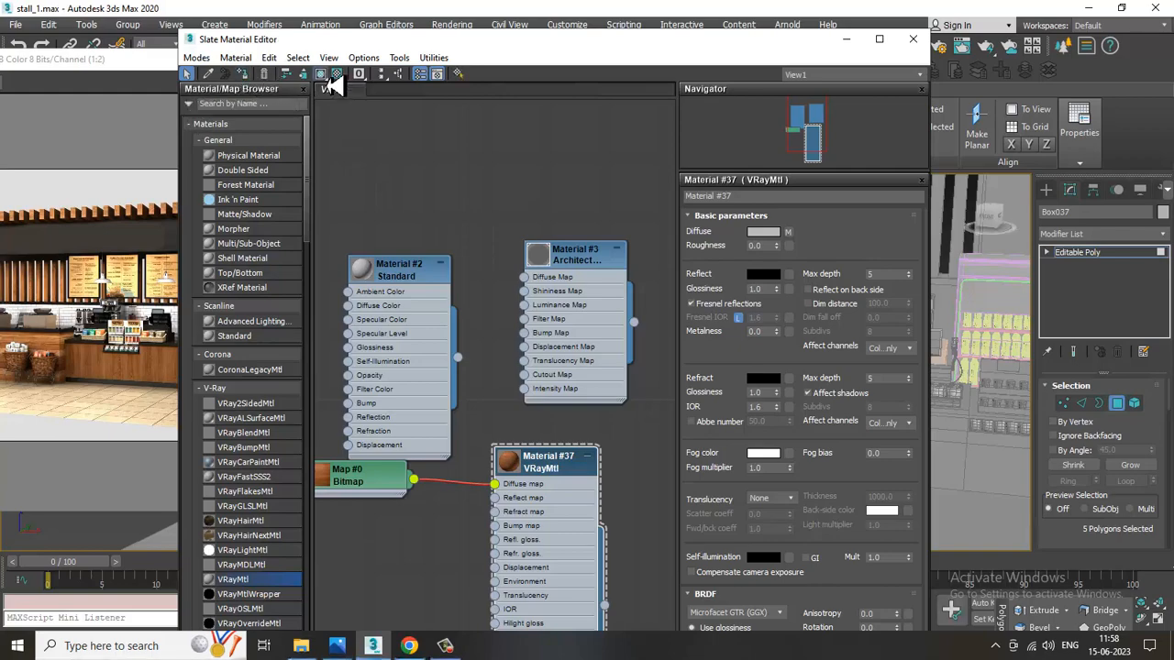
pyautogui.click(848, 40)
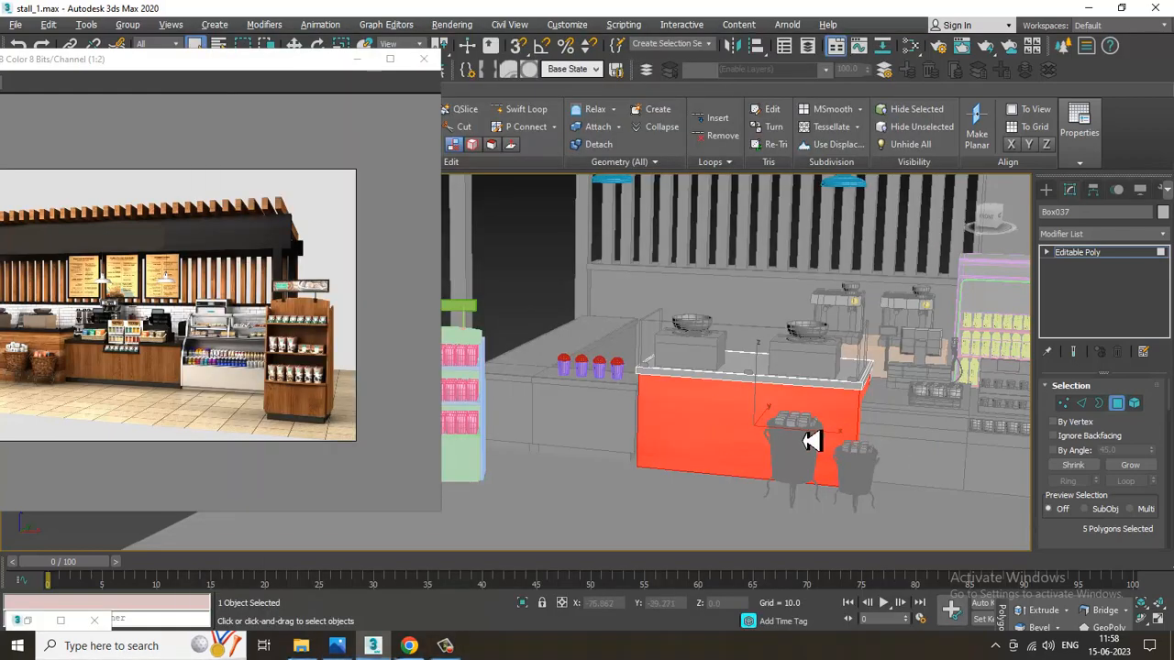
# Add a UVW Map modifier to the selected counter polygons and set its mapping to Box
pyautogui.press('z')
pyautogui.keyDown('alt'); pyautogui.moveTo(805, 452); pyautogui.dragTo(798, 463, button='middle'); pyautogui.keyUp('alt')
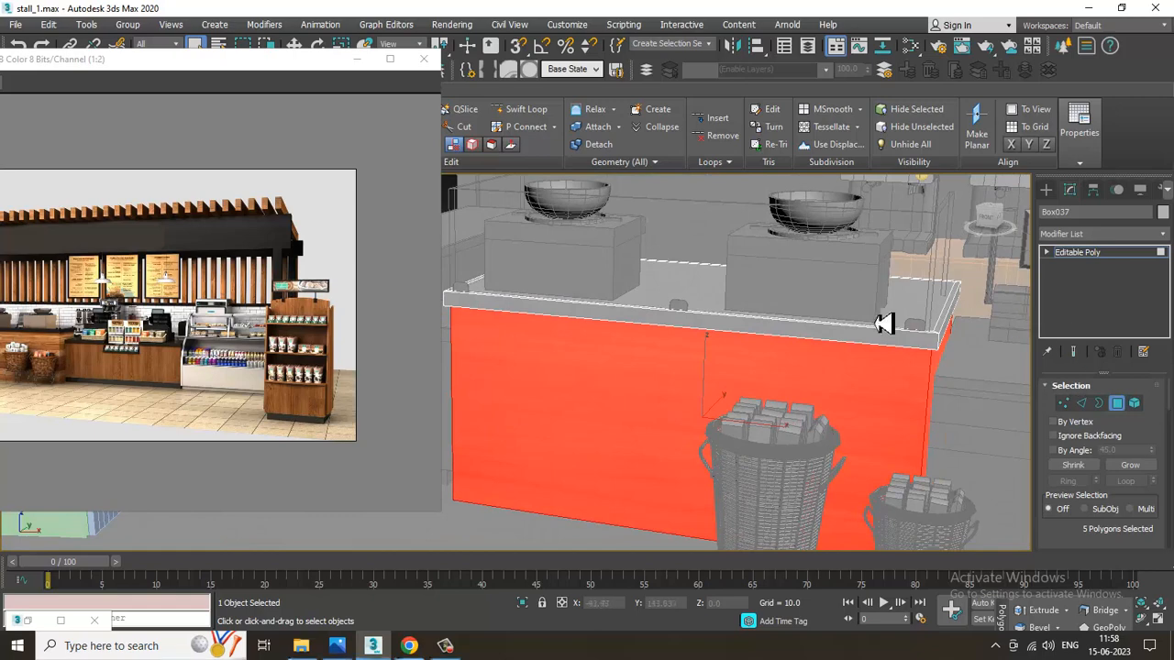
pyautogui.moveTo(876, 324)
pyautogui.keyDown('alt'); pyautogui.mouseDown(button='middle')
pyautogui.moveTo(822, 332)
pyautogui.moveTo(881, 329)
pyautogui.mouseUp(button='middle'); pyautogui.keyUp('alt')
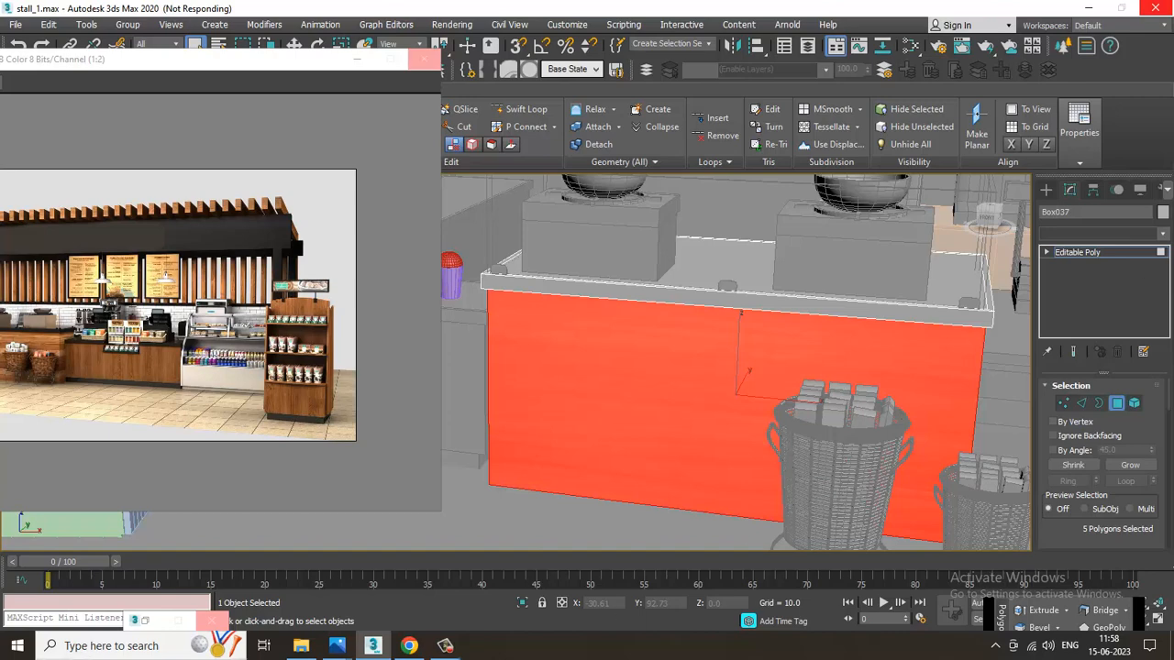
pyautogui.click(1114, 236)
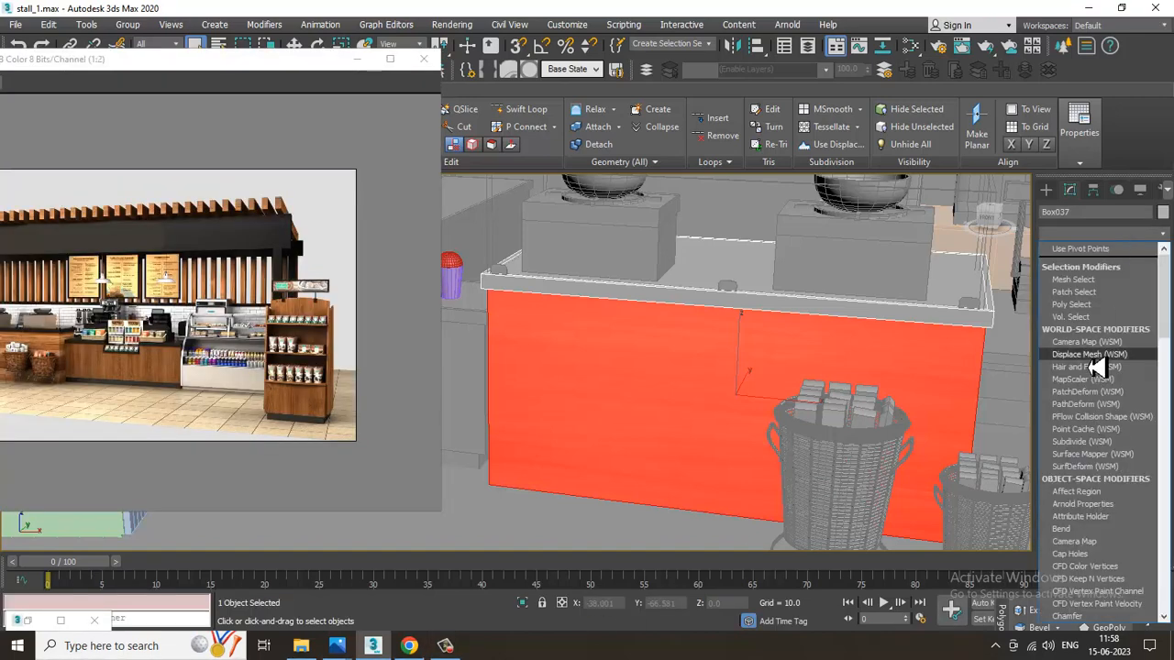
pyautogui.scroll(-15, 1098, 367)
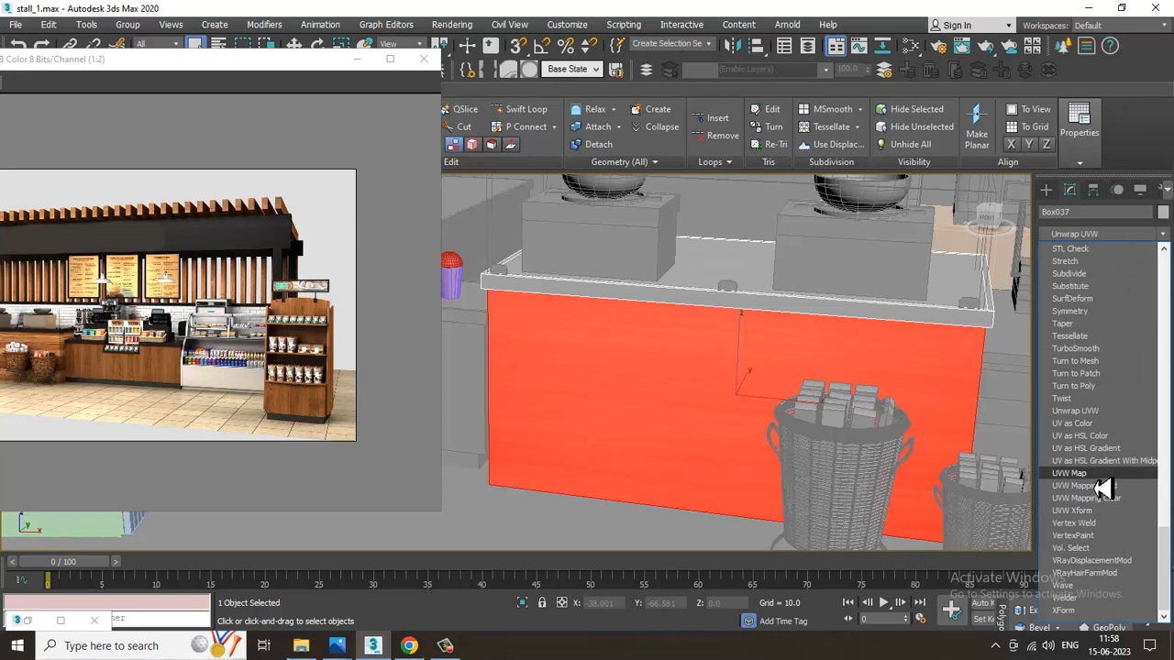
pyautogui.click(1097, 476)
pyautogui.click(1097, 470)
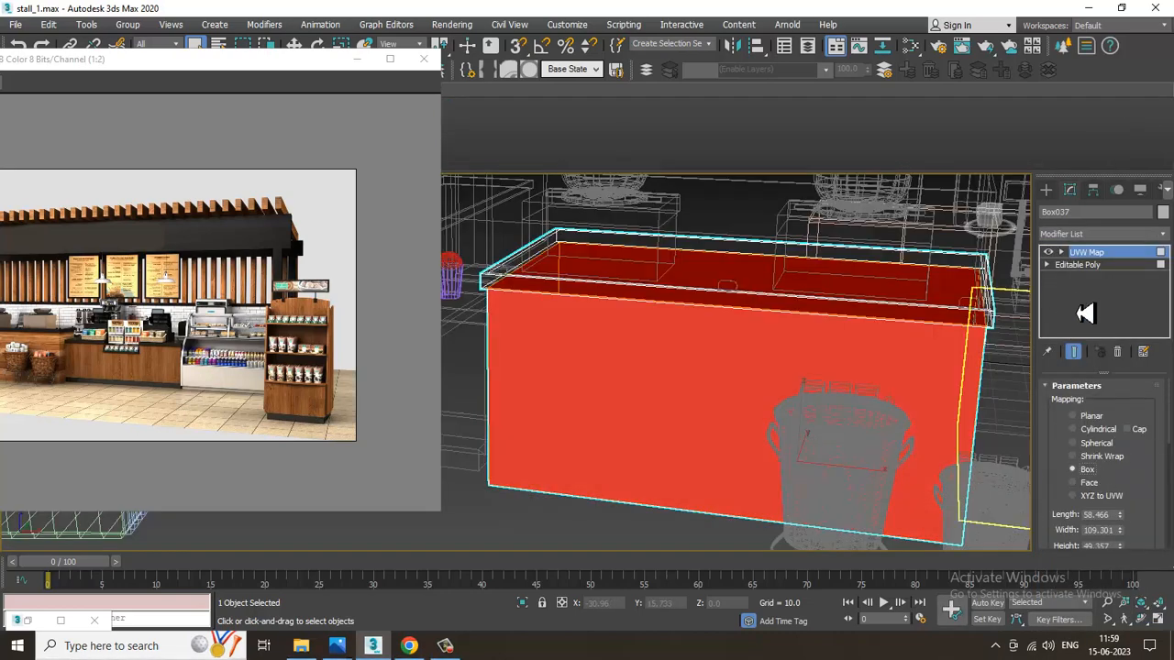
# Turn on angle snap and rotate the UVW Map gizmo so the wood grain runs vertically on the counter front
pyautogui.click(1063, 253)
pyautogui.click(1084, 265)
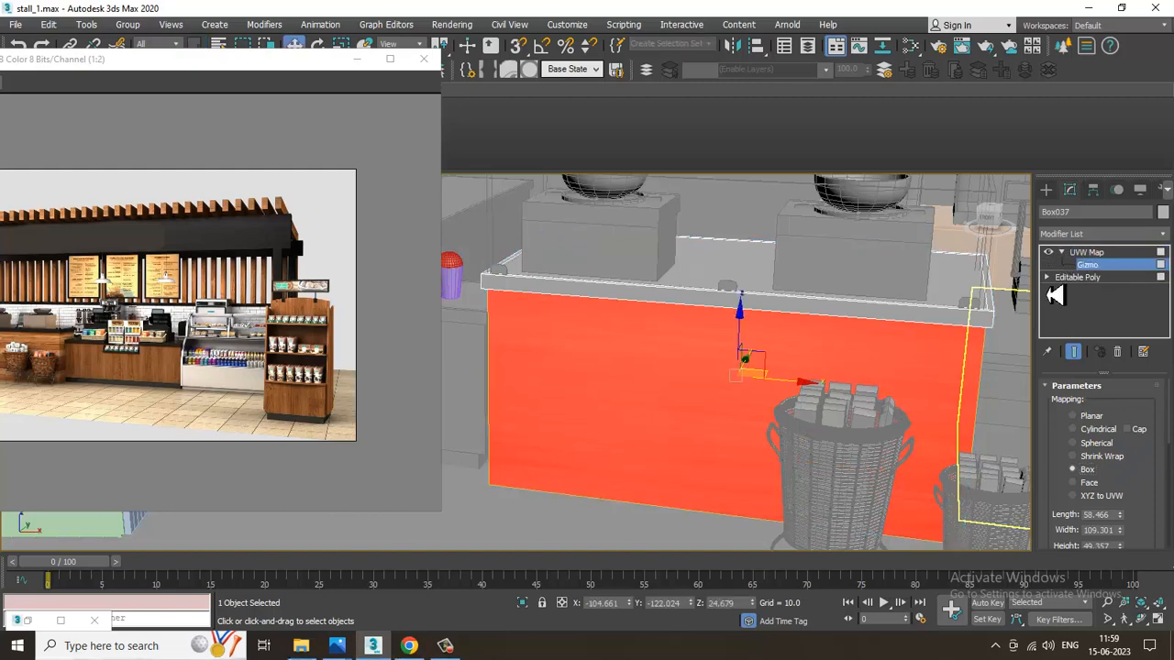
pyautogui.press('e')
pyautogui.click(542, 46)
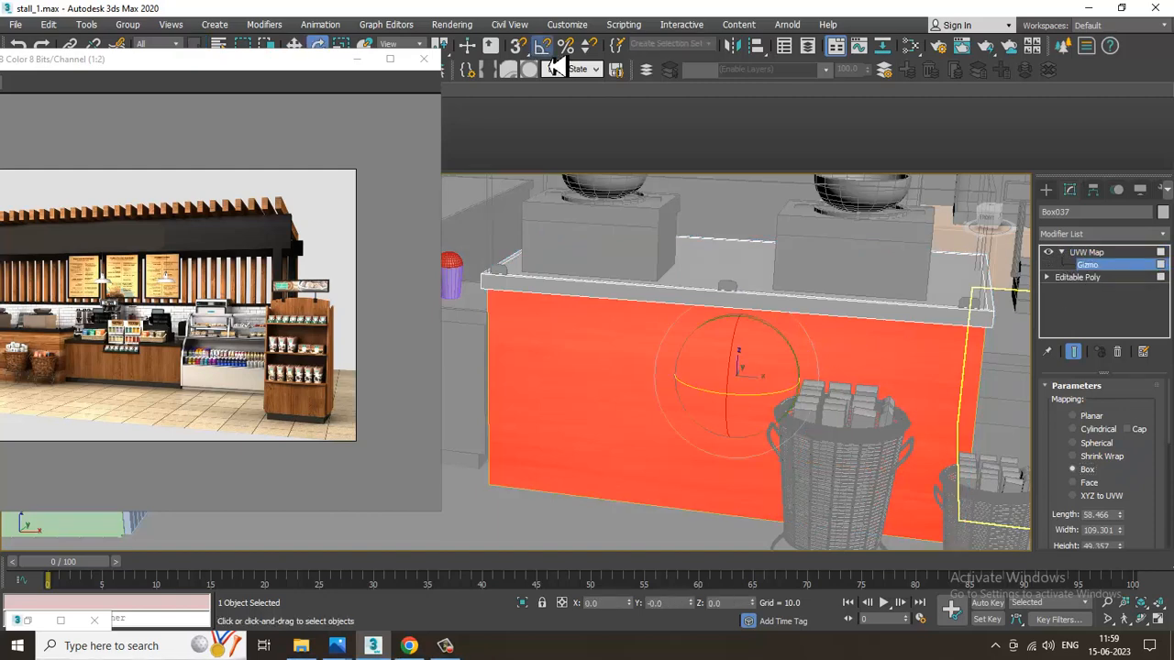
pyautogui.rightClick(542, 45)
pyautogui.click(677, 227)
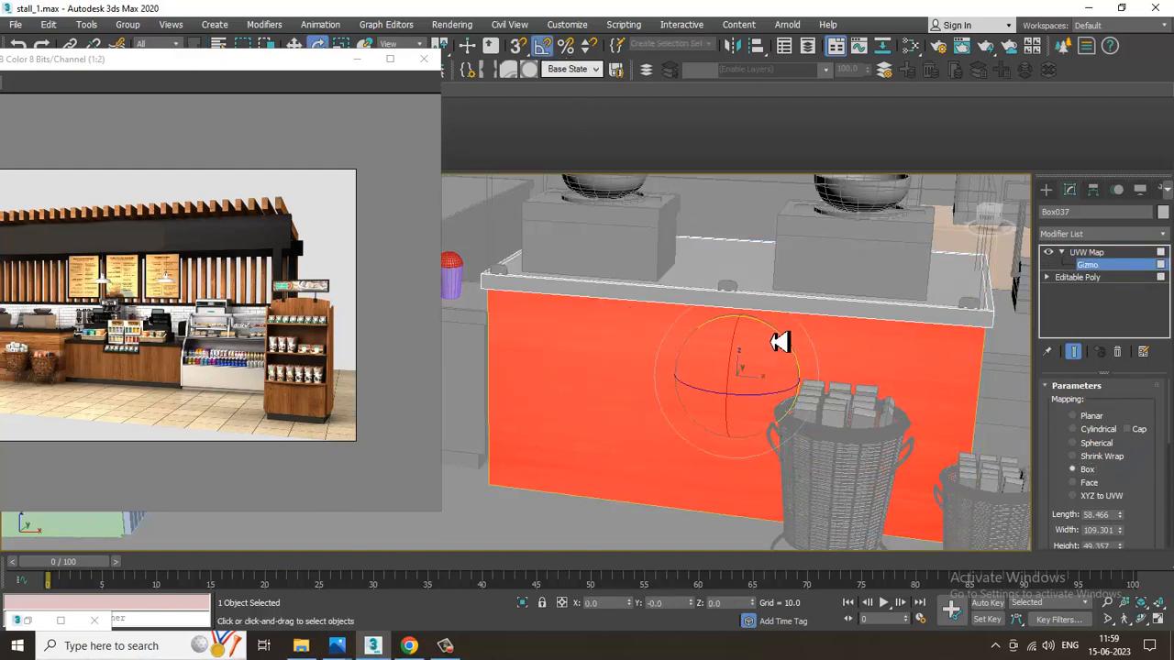
pyautogui.moveTo(776, 337); pyautogui.dragTo(787, 339)
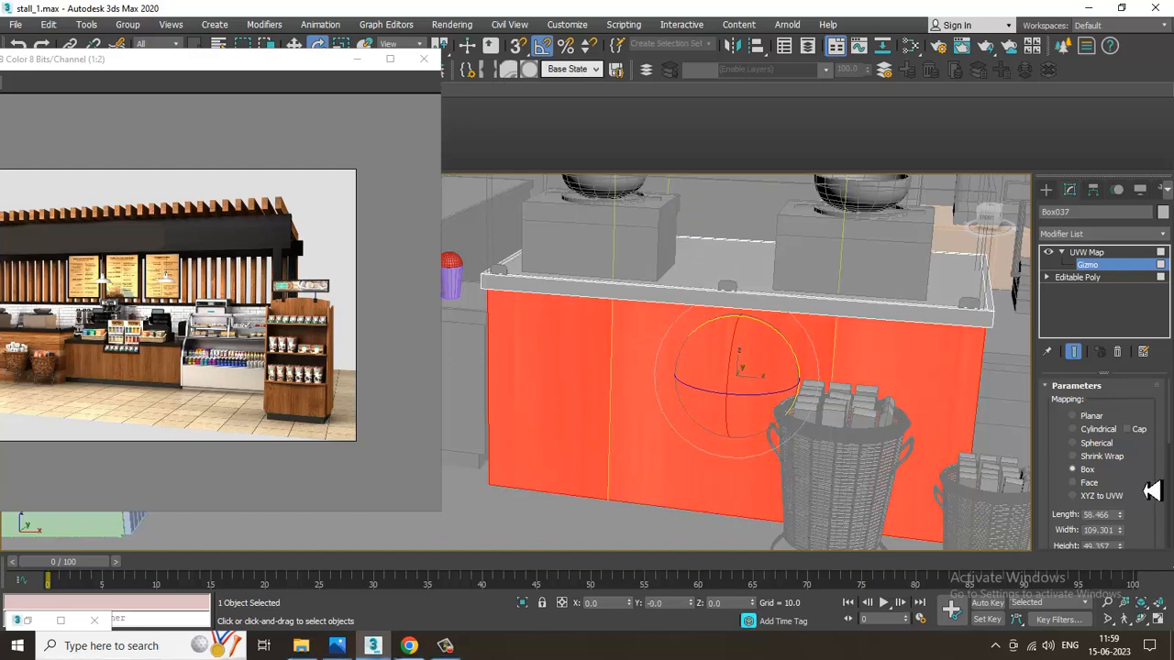
# Fit the UVW Map gizmo to the counter's wooden polygons and convert the counter to Editable Poly
pyautogui.scroll(-5, 1120, 495)
pyautogui.click(1076, 530)
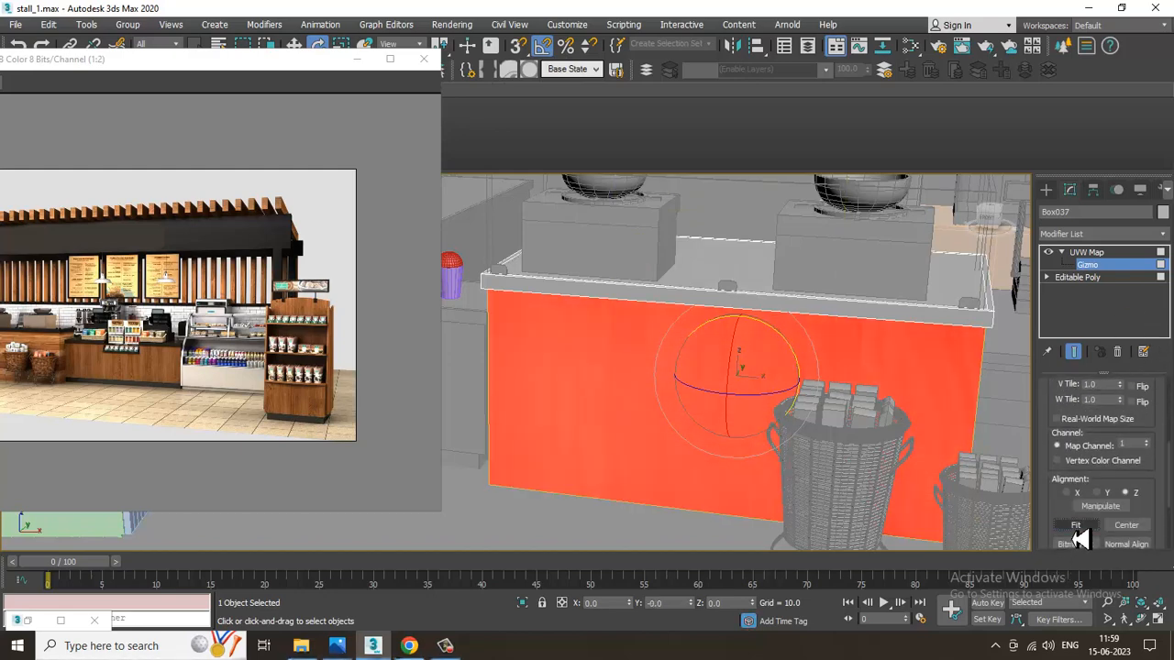
pyautogui.press('w')
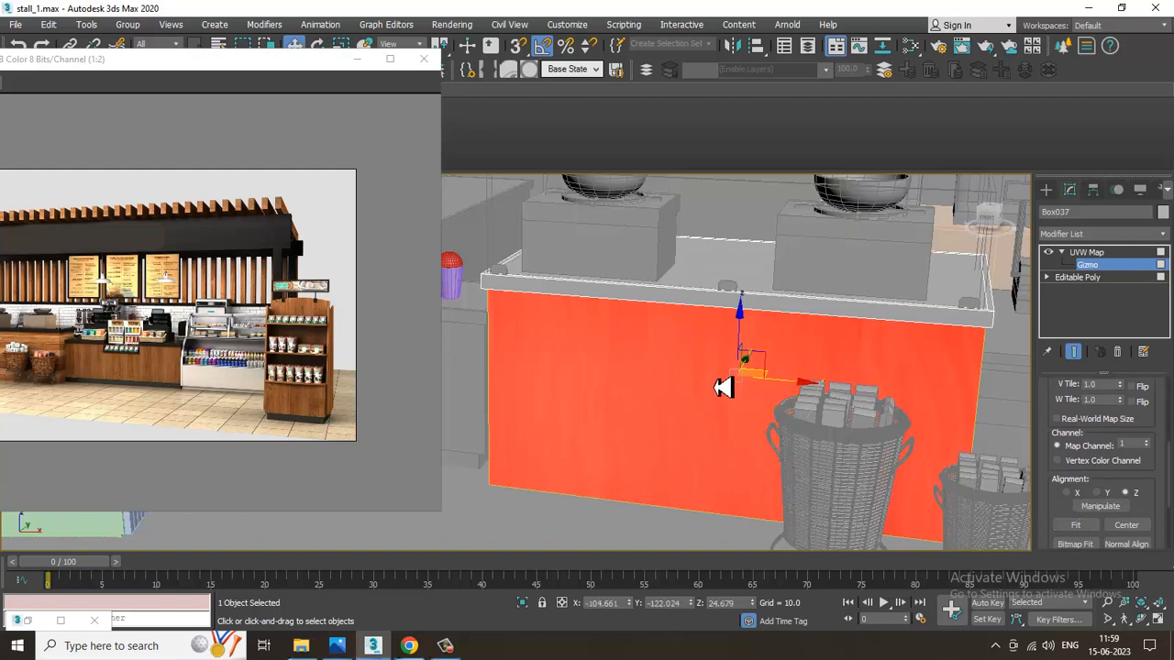
pyautogui.rightClick(664, 335)
pyautogui.moveTo(742, 482)
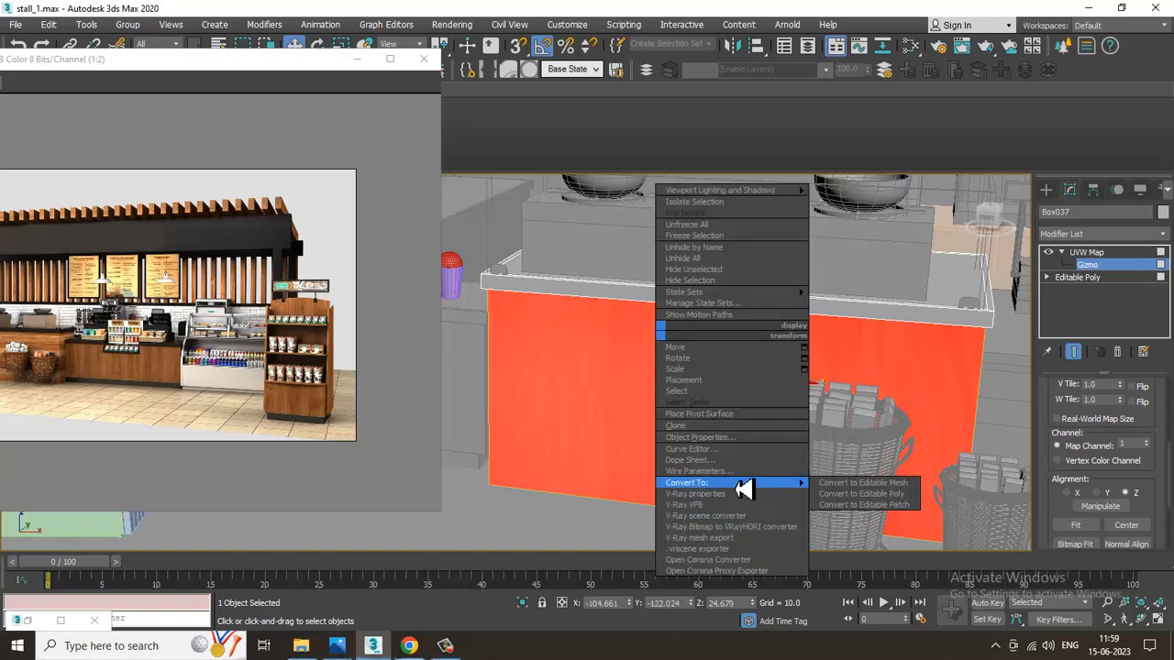
pyautogui.click(863, 495)
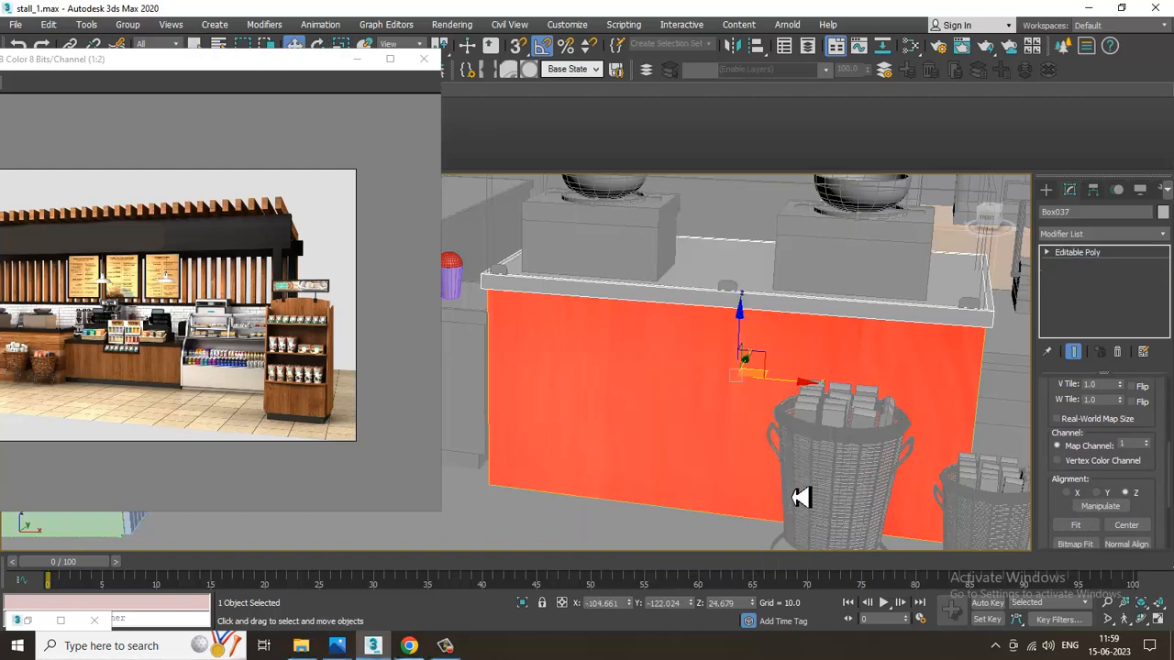
pyautogui.click(715, 530)
pyautogui.scroll(-3, 743, 437)
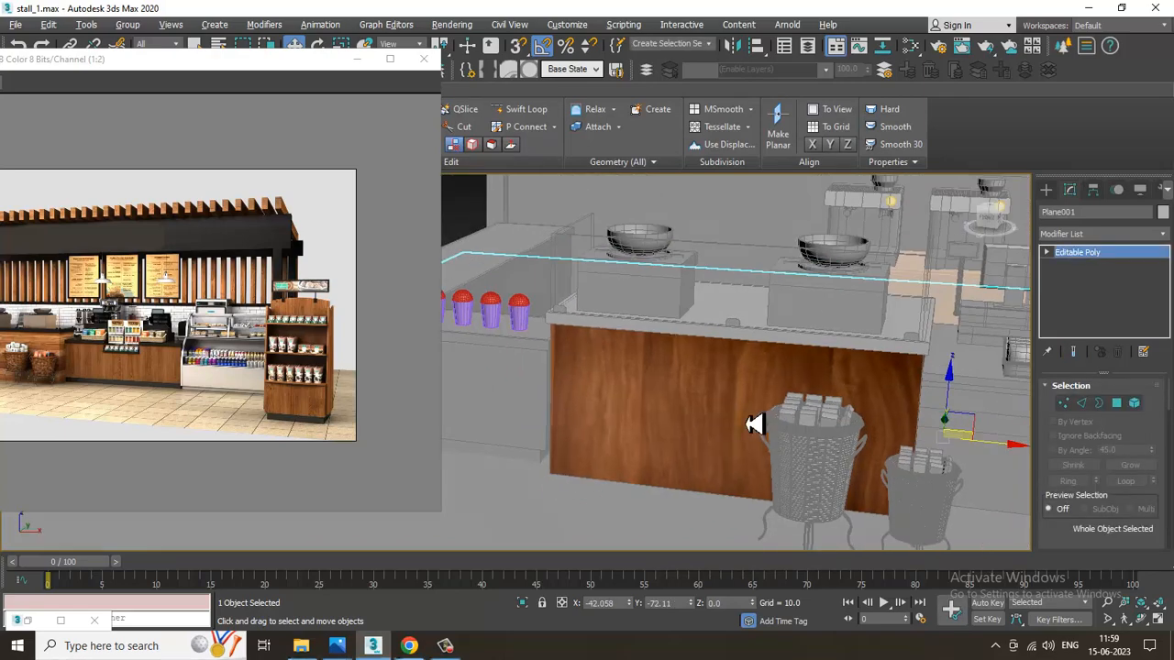
pyautogui.keyDown('alt'); pyautogui.moveTo(755, 422); pyautogui.dragTo(766, 414, button='middle'); pyautogui.keyUp('alt')
pyautogui.scroll(-5, 765, 413)
pyautogui.scroll(5, 739, 406)
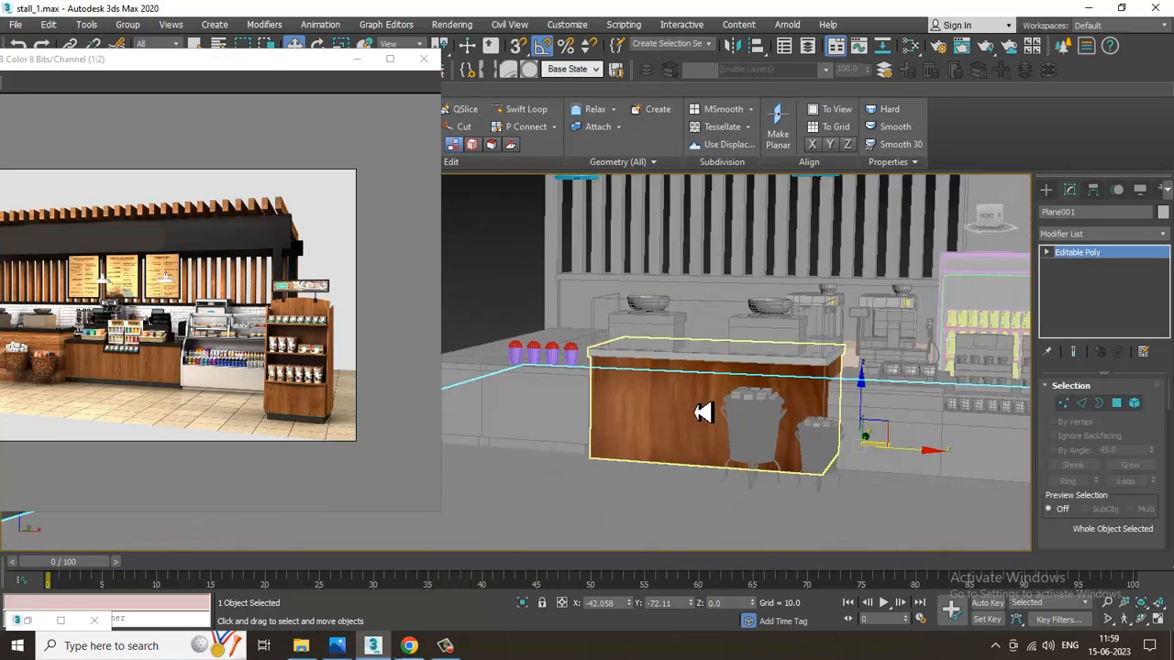
# Reselect the counter's wooden polygons, give their material a mid-grey reflection colour and name it wood
pyautogui.click(703, 413)
pyautogui.click(1116, 403)
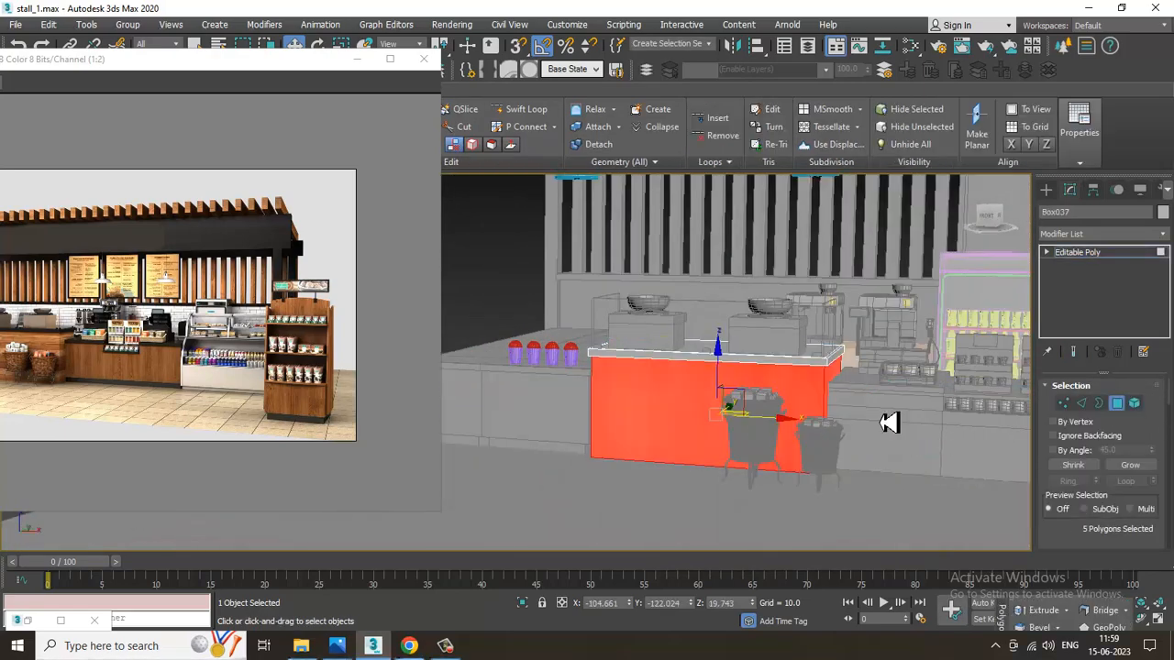
pyautogui.press('m')
pyautogui.click(765, 275)
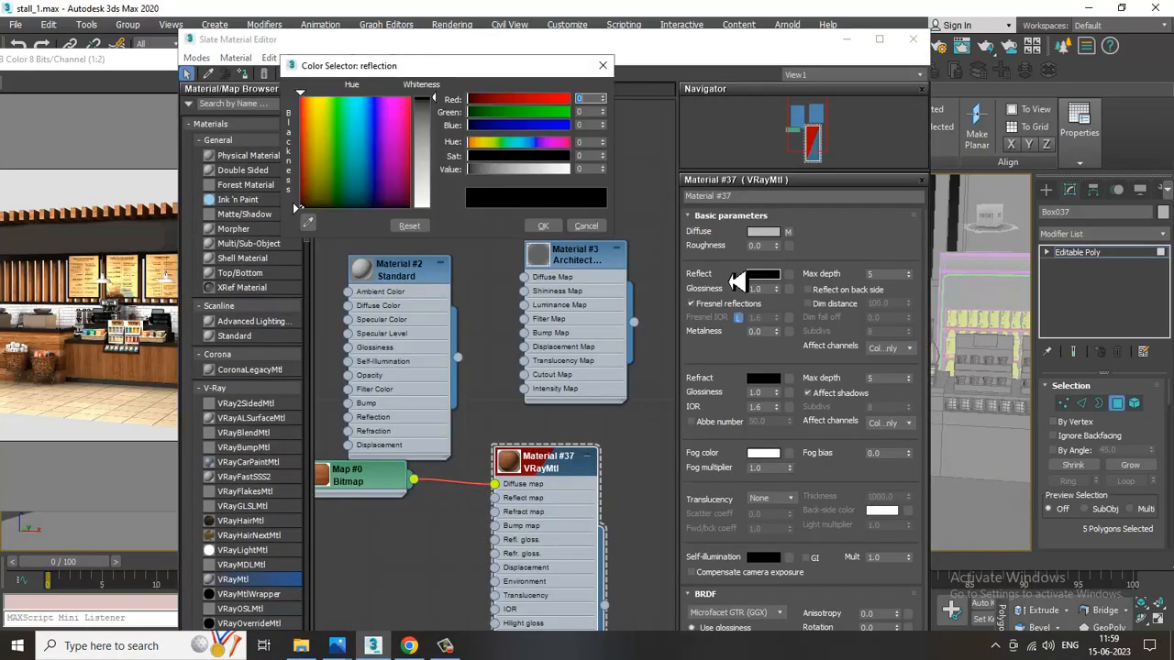
pyautogui.moveTo(444, 117); pyautogui.dragTo(451, 147)
pyautogui.click(549, 227)
pyautogui.moveTo(763, 199); pyautogui.dragTo(512, 204)
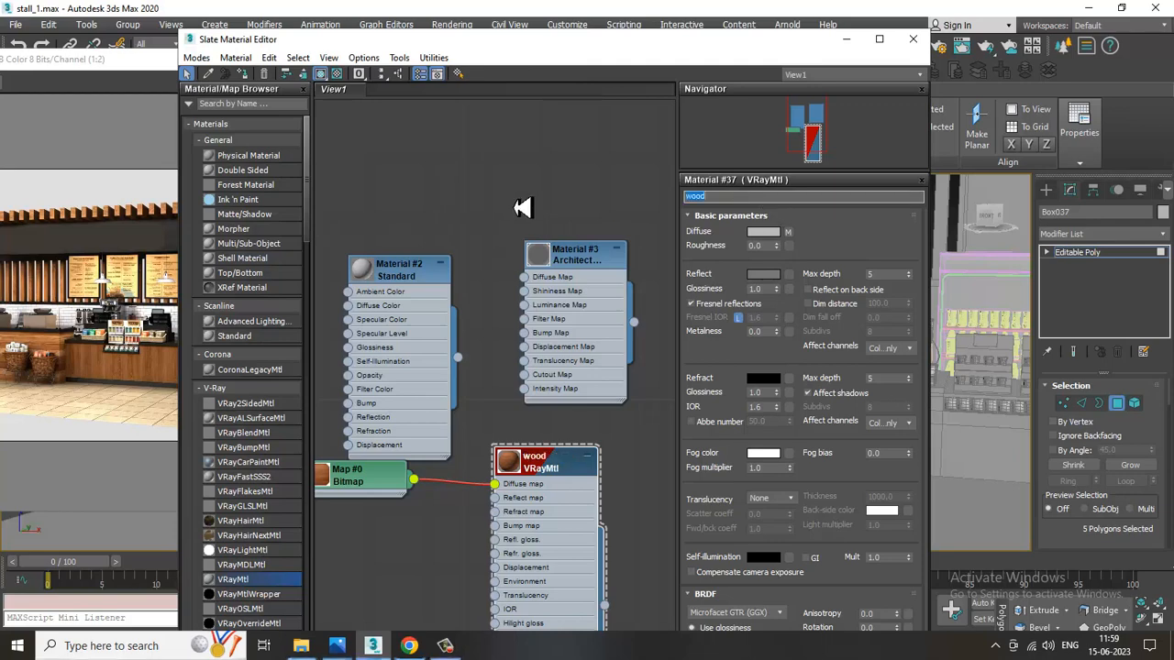
pyautogui.click(913, 38)
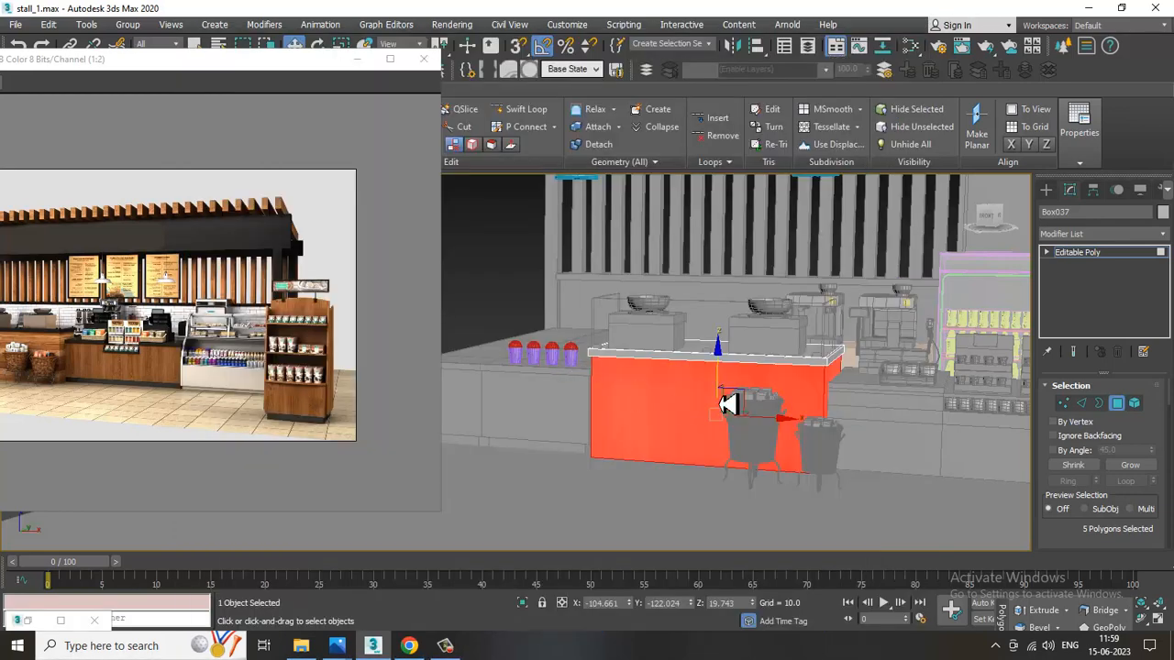
# Invert the polygon selection on the counter so the countertop polygons are selected instead of the wooden sides
pyautogui.keyDown('alt'); pyautogui.moveTo(725, 410); pyautogui.dragTo(728, 410, button='middle'); pyautogui.keyUp('alt')
pyautogui.hotkey('ctrl', 'i')
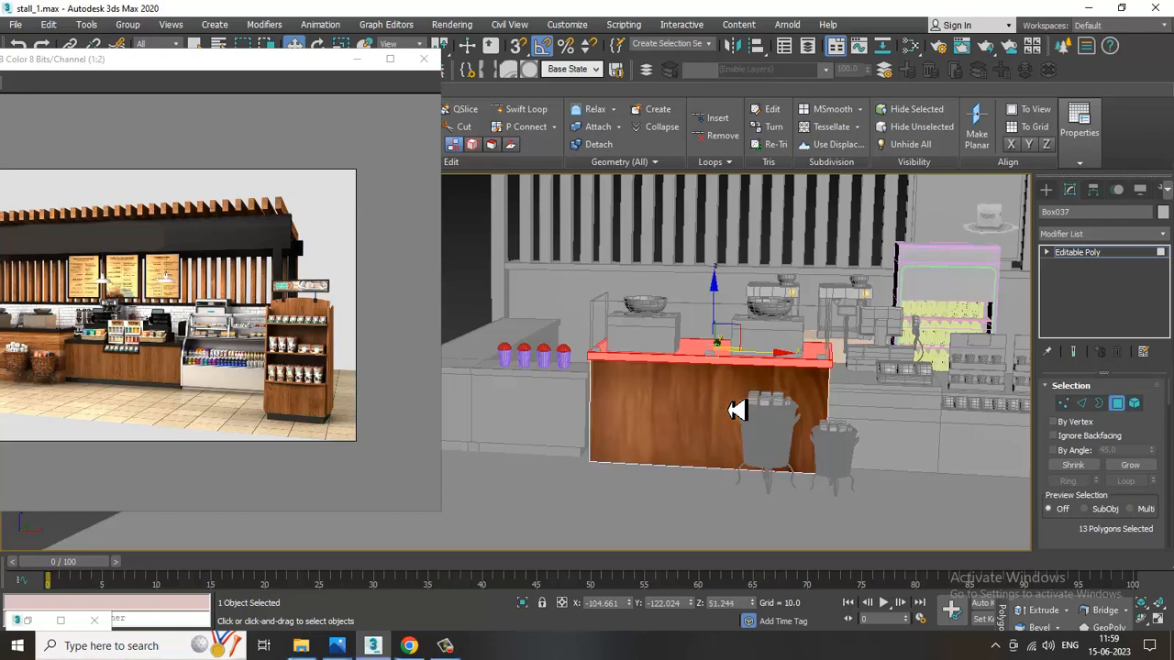
pyautogui.scroll(3, 729, 410)
pyautogui.scroll(-3, 791, 437)
pyautogui.keyDown('alt'); pyautogui.moveTo(791, 437); pyautogui.dragTo(822, 412, button='middle'); pyautogui.keyUp('alt')
# Create a second VRayMtl below the wood material and show its parameters
pyautogui.press('m')
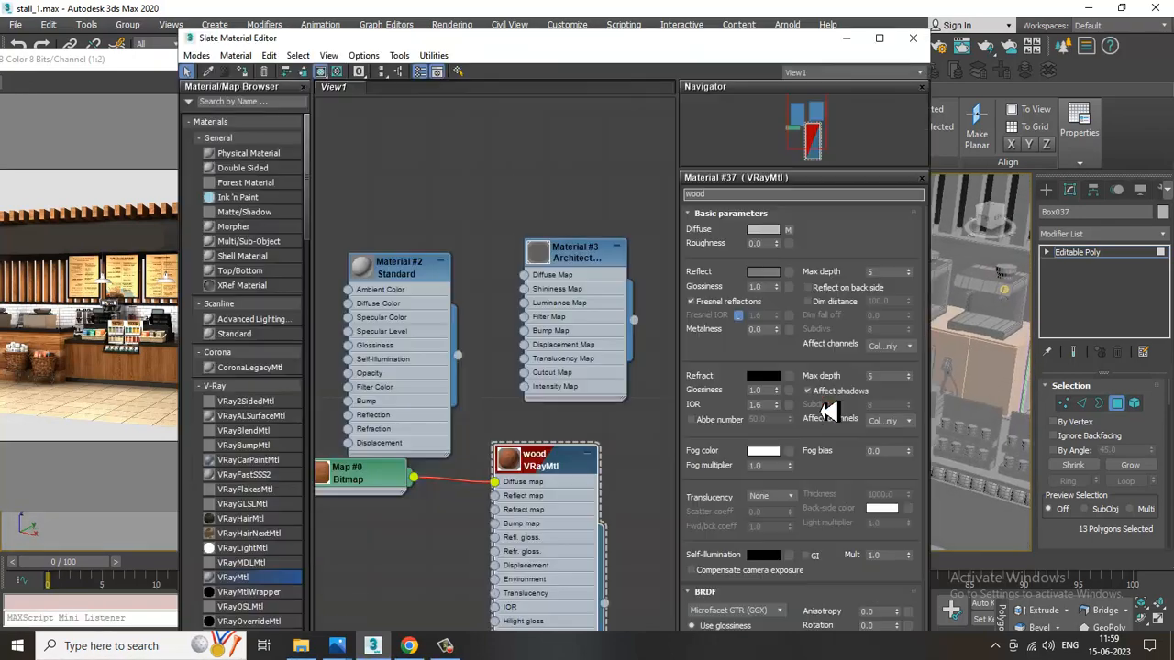
pyautogui.moveTo(477, 507); pyautogui.dragTo(519, 181, button='middle')
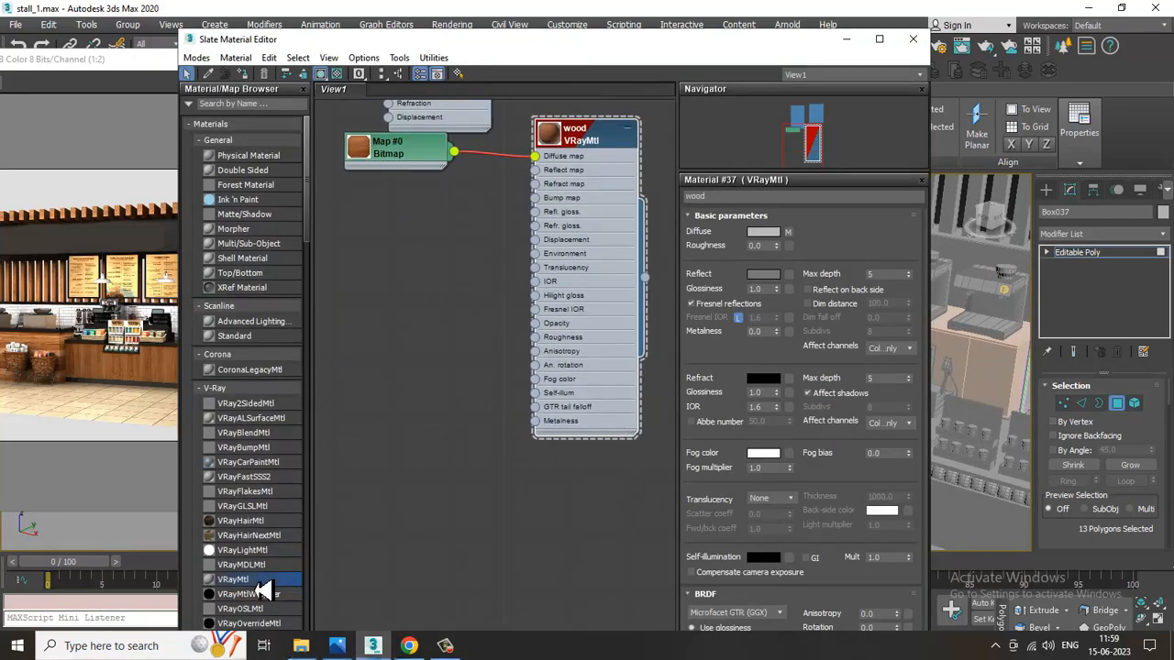
pyautogui.moveTo(442, 365); pyautogui.dragTo(432, 361)
pyautogui.doubleClick(432, 361)
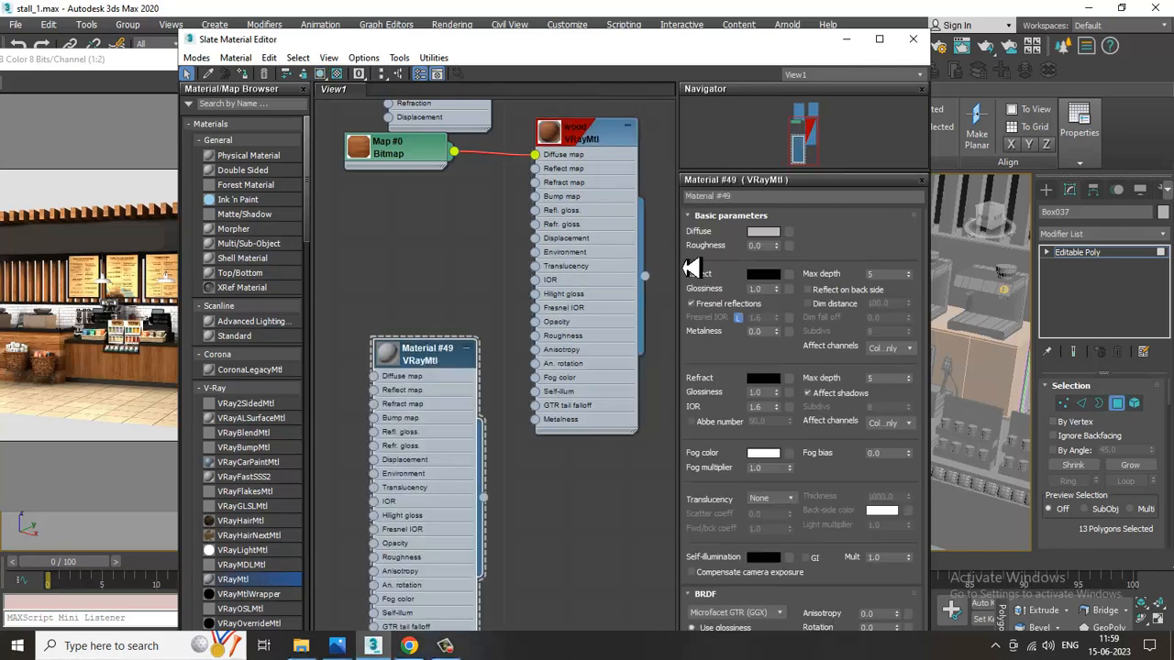
# Load the black marble image istockphoto-131... from the coffee stall tex folder as the new material's diffuse bitmap
pyautogui.click(792, 245)
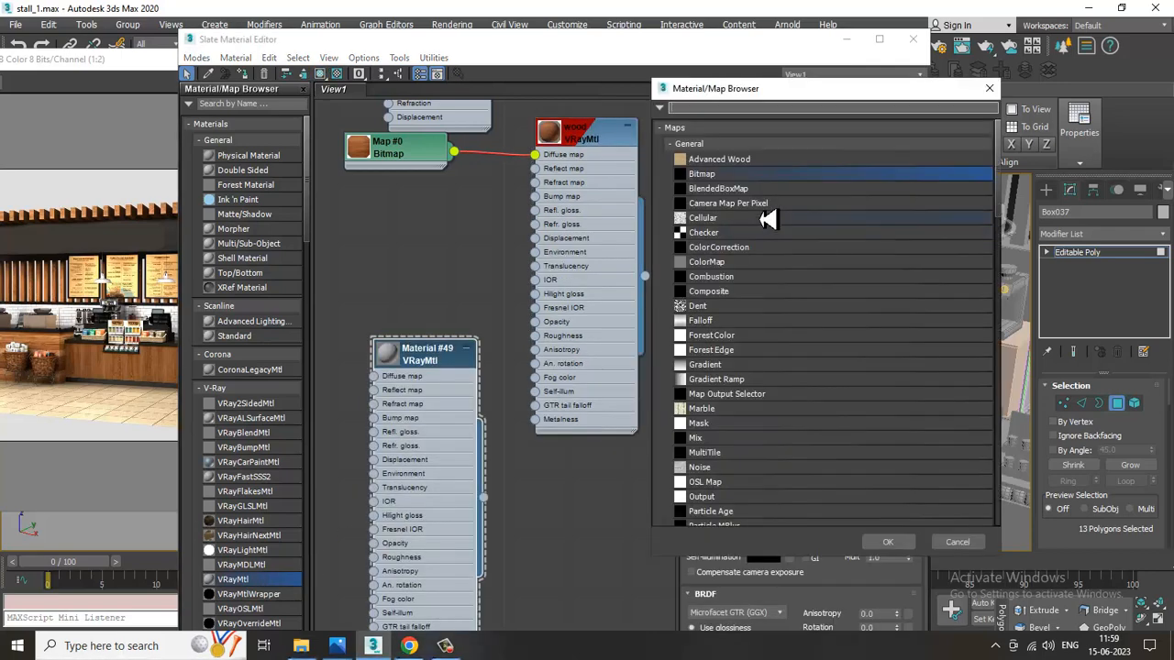
pyautogui.doubleClick(745, 176)
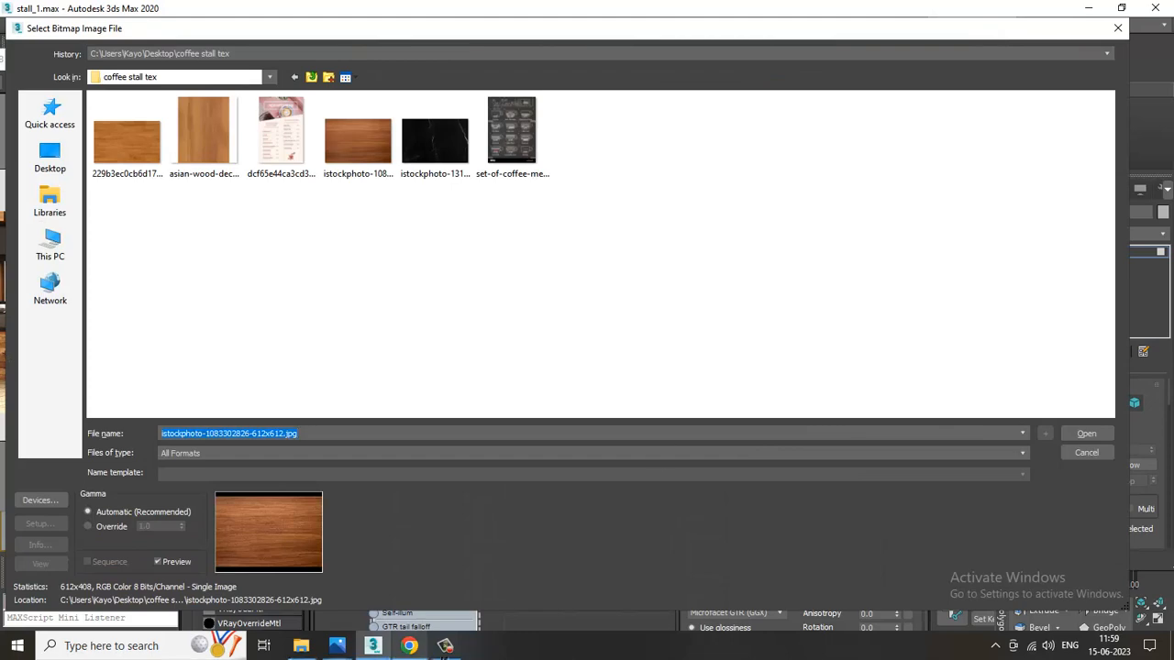
pyautogui.click(447, 157)
pyautogui.doubleClick(447, 158)
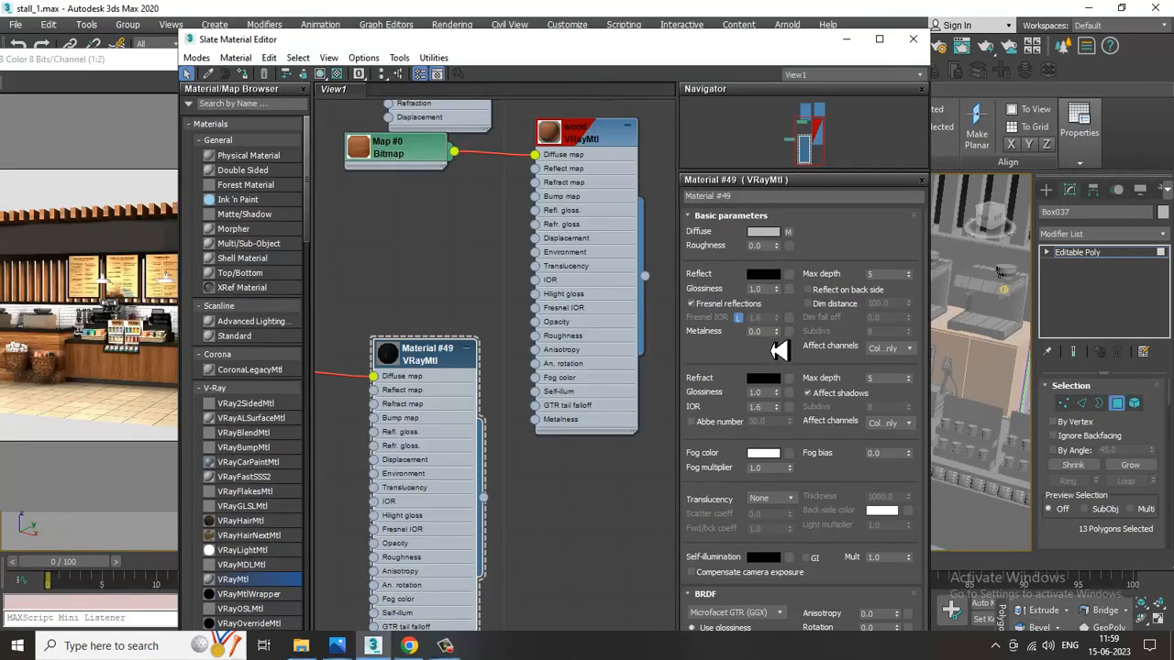
# Give the black marble material a grey reflection colour and apply it to the selected countertop polygons
pyautogui.click(764, 275)
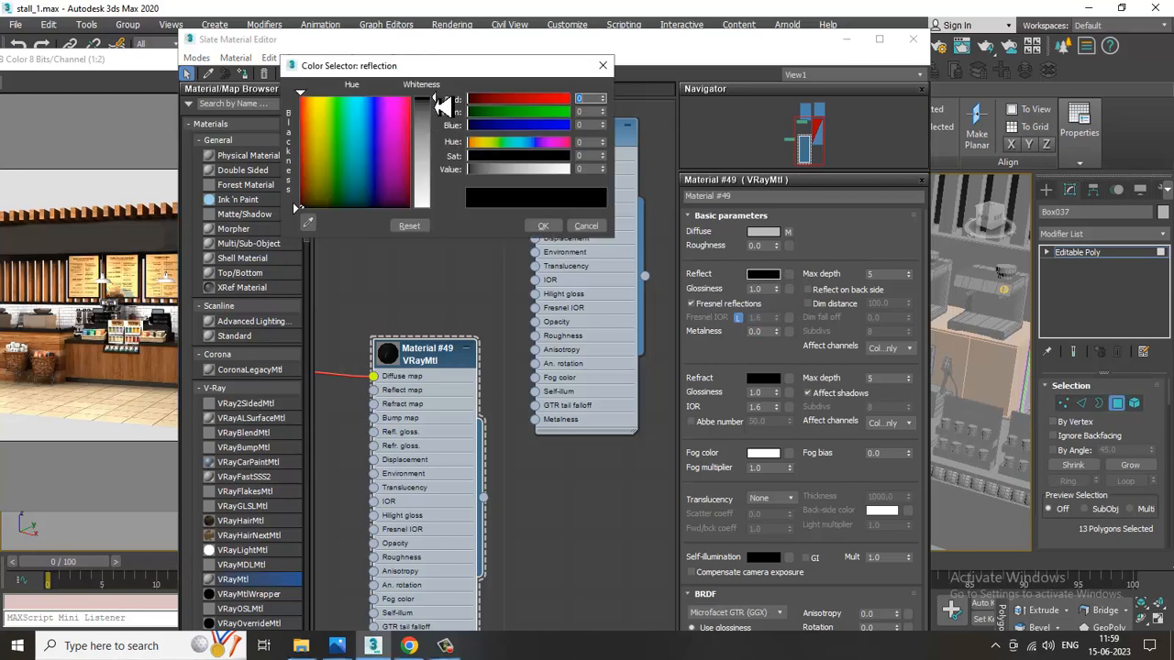
pyautogui.moveTo(443, 106); pyautogui.dragTo(447, 174)
pyautogui.click(543, 226)
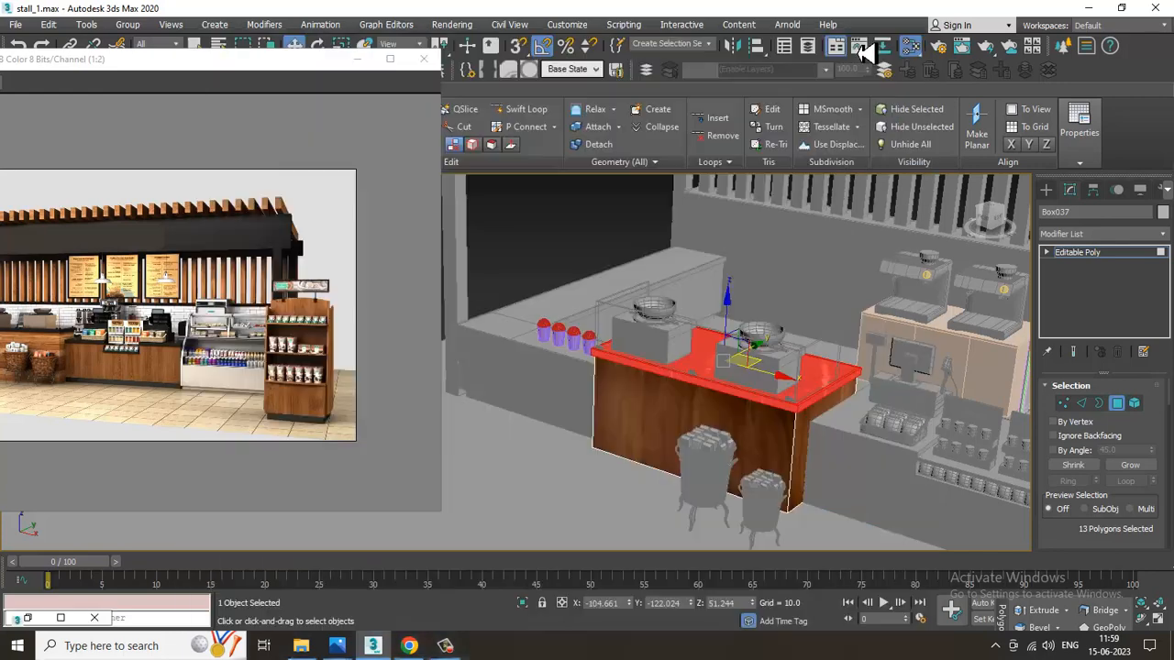
pyautogui.click(845, 39)
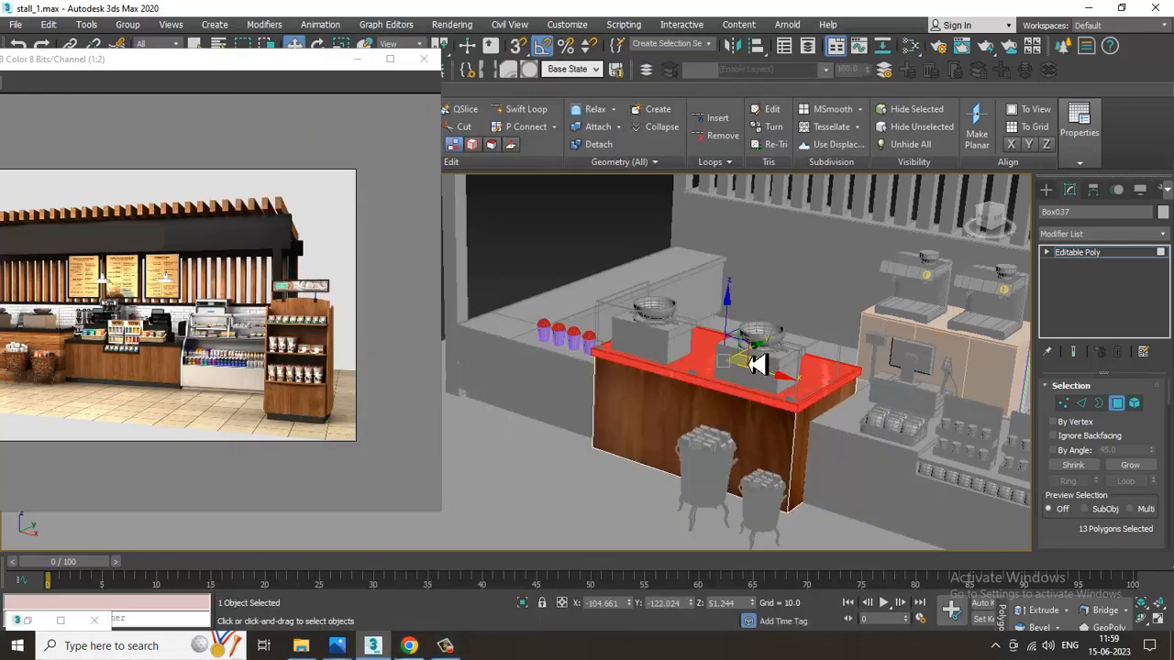
# Add a UVW Map modifier to the selected countertop polygons and set its mapping to Box
pyautogui.scroll(3, 758, 364)
pyautogui.click(1100, 233)
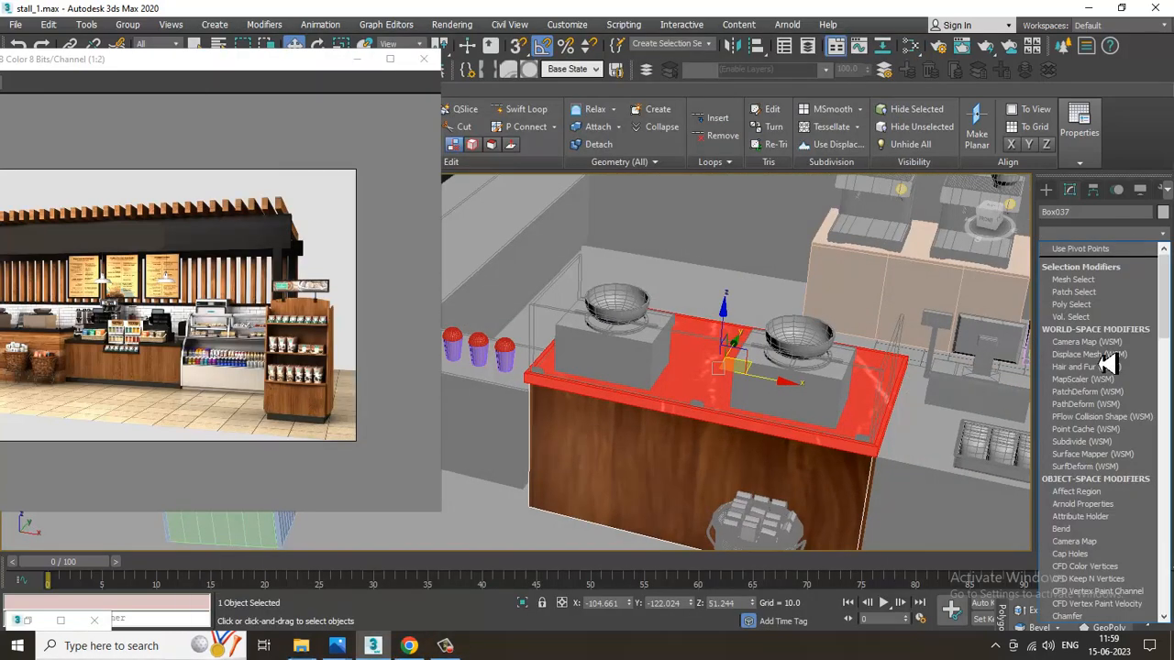
pyautogui.scroll(-10, 1110, 363)
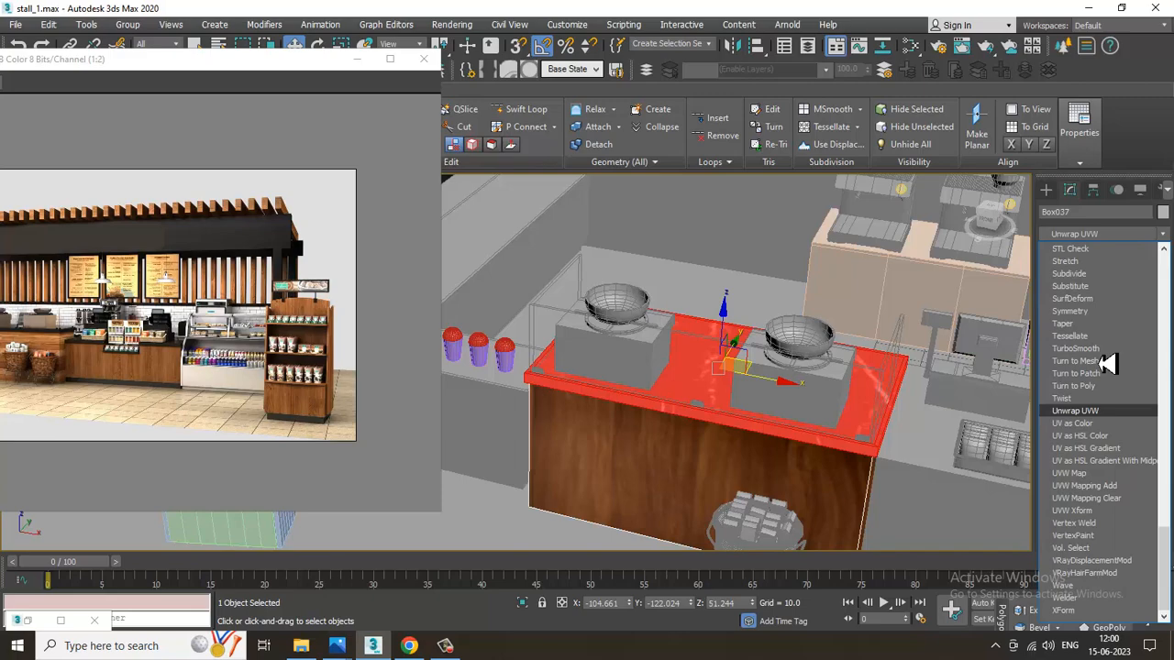
pyautogui.click(1118, 477)
pyautogui.click(1085, 469)
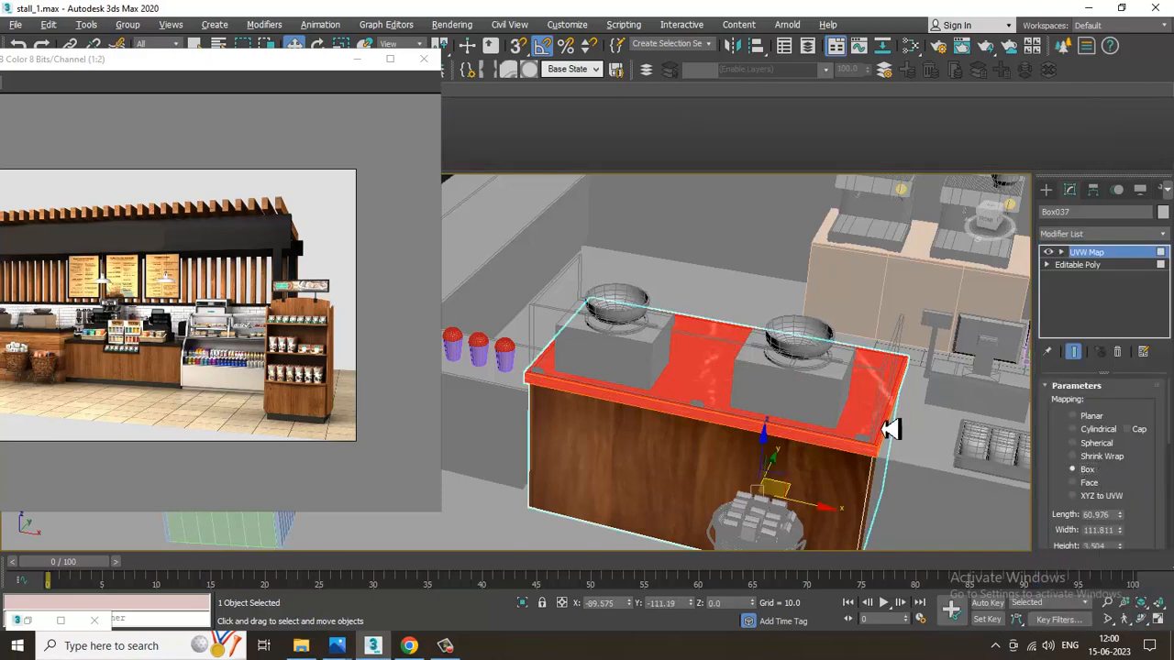
# Try a UVW Map width of 86.094 and a slightly different height for the countertop mapping
pyautogui.keyDown('alt'); pyautogui.moveTo(891, 425); pyautogui.dragTo(852, 414, button='middle'); pyautogui.keyUp('alt')
pyautogui.scroll(4, 852, 413)
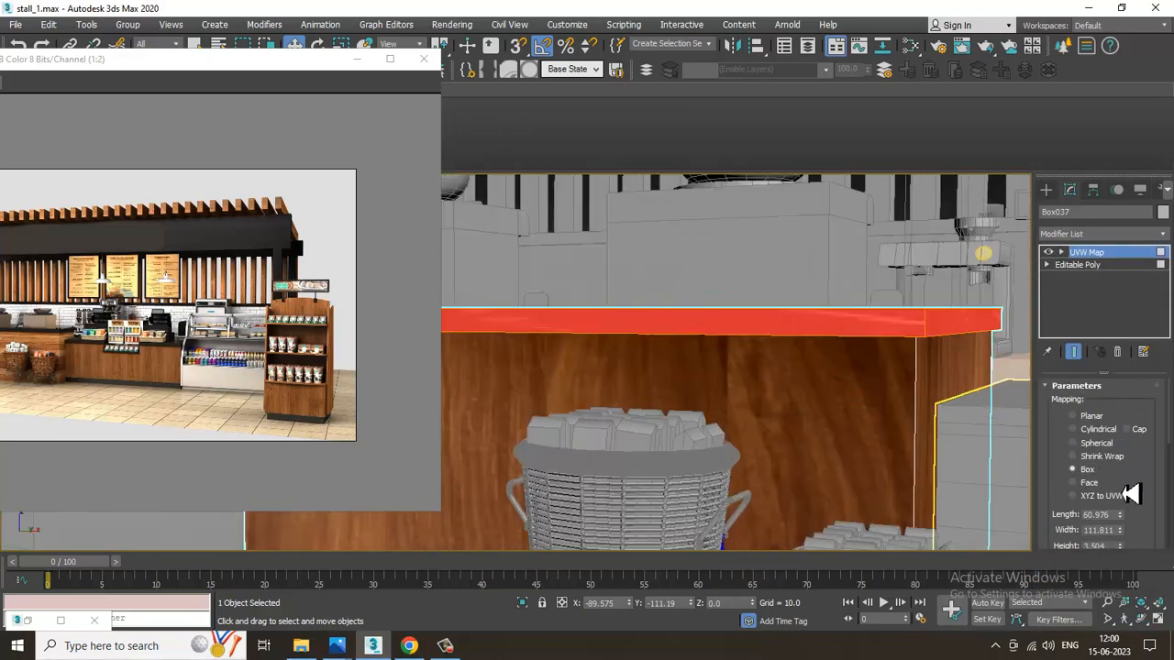
pyautogui.moveTo(1130, 537); pyautogui.dragTo(1162, 495)
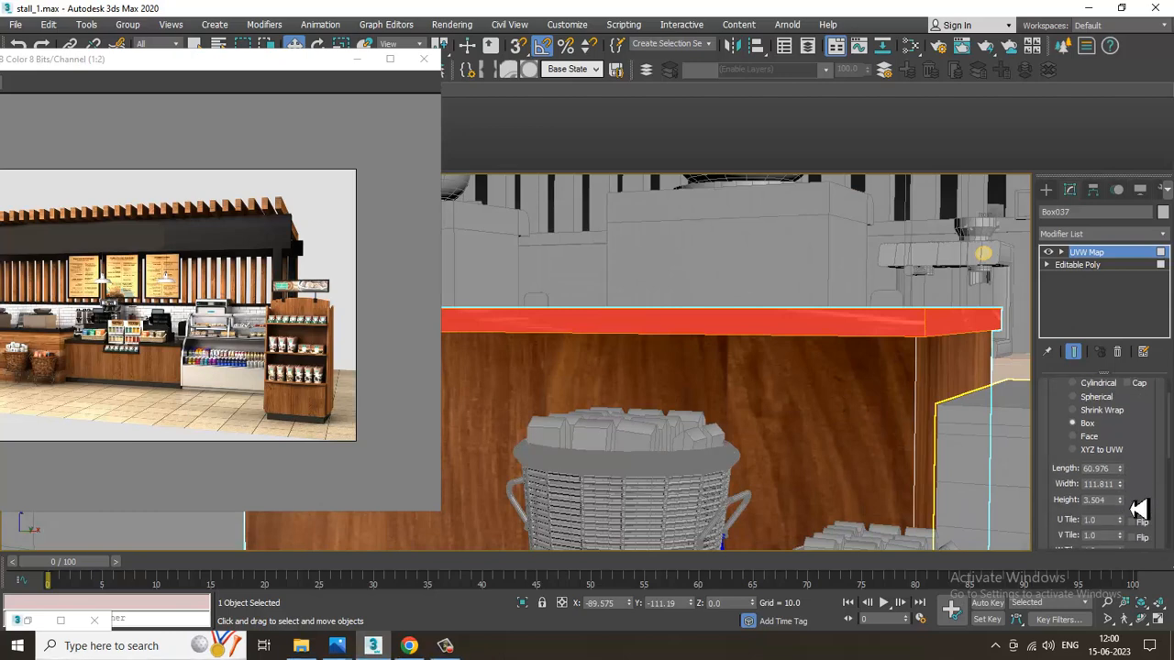
pyautogui.moveTo(1138, 509)
pyautogui.mouseDown()
pyautogui.moveTo(1137, 499)
pyautogui.moveTo(1139, 514)
pyautogui.mouseUp()
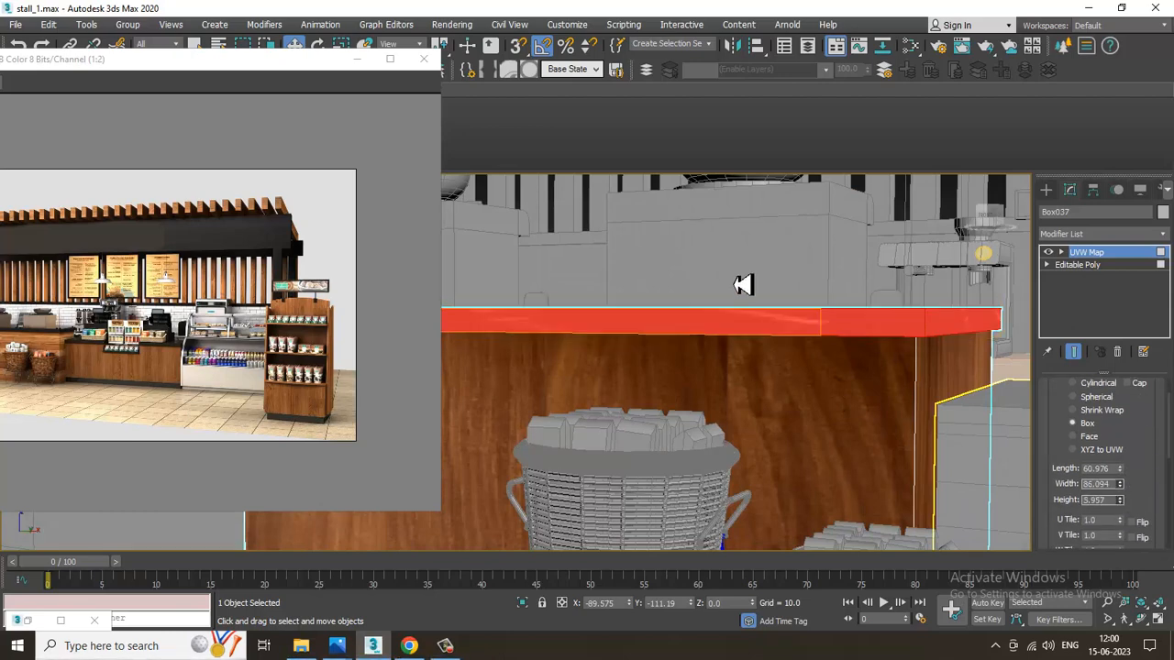
pyautogui.click(743, 285)
pyautogui.keyDown('alt'); pyautogui.moveTo(890, 356); pyautogui.dragTo(833, 496, button='middle'); pyautogui.keyUp('alt')
pyautogui.click(873, 383)
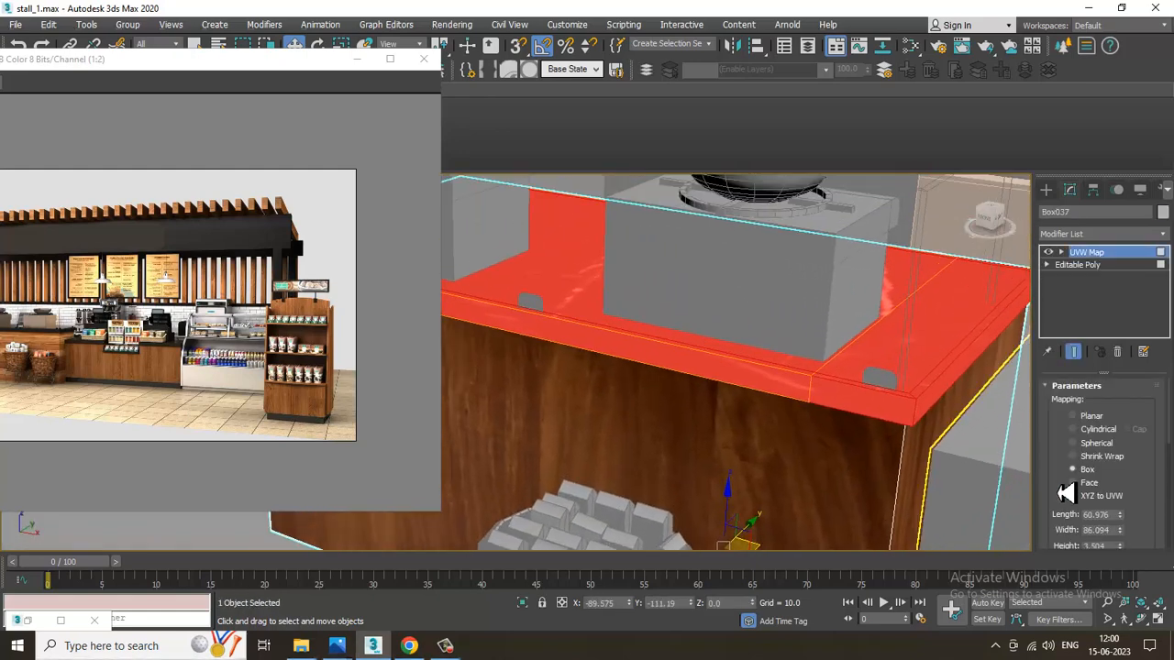
# Refit the UVW Map gizmo to the countertop polygons and increase its height to 7.675
pyautogui.scroll(-5, 1123, 495)
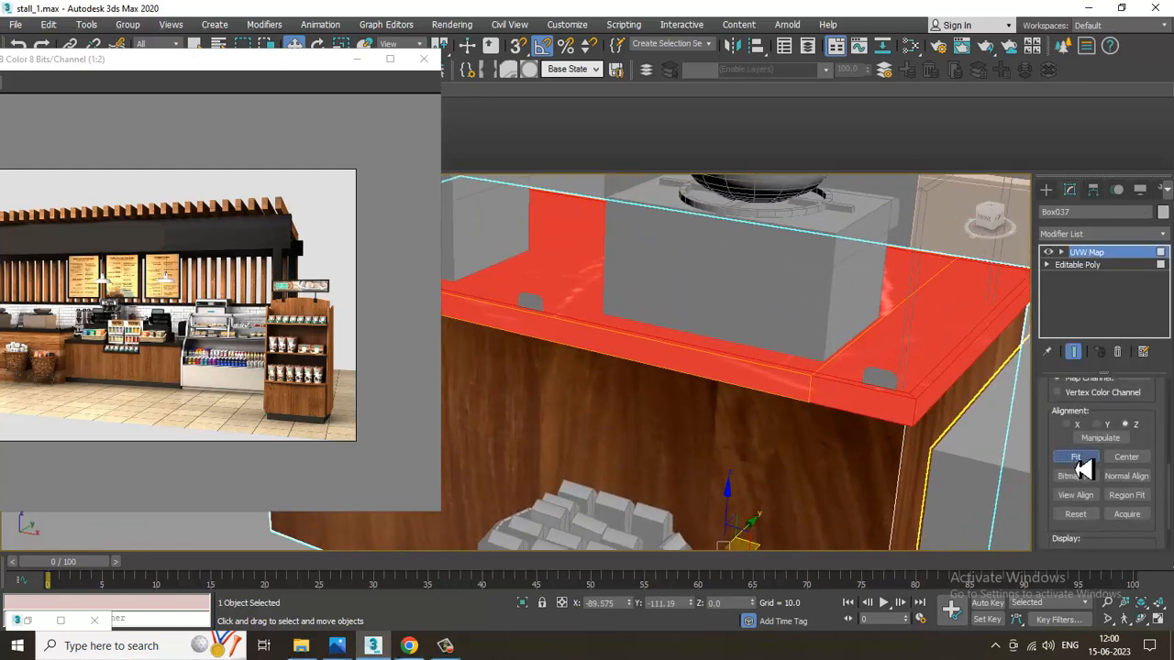
pyautogui.scroll(5, 1061, 444)
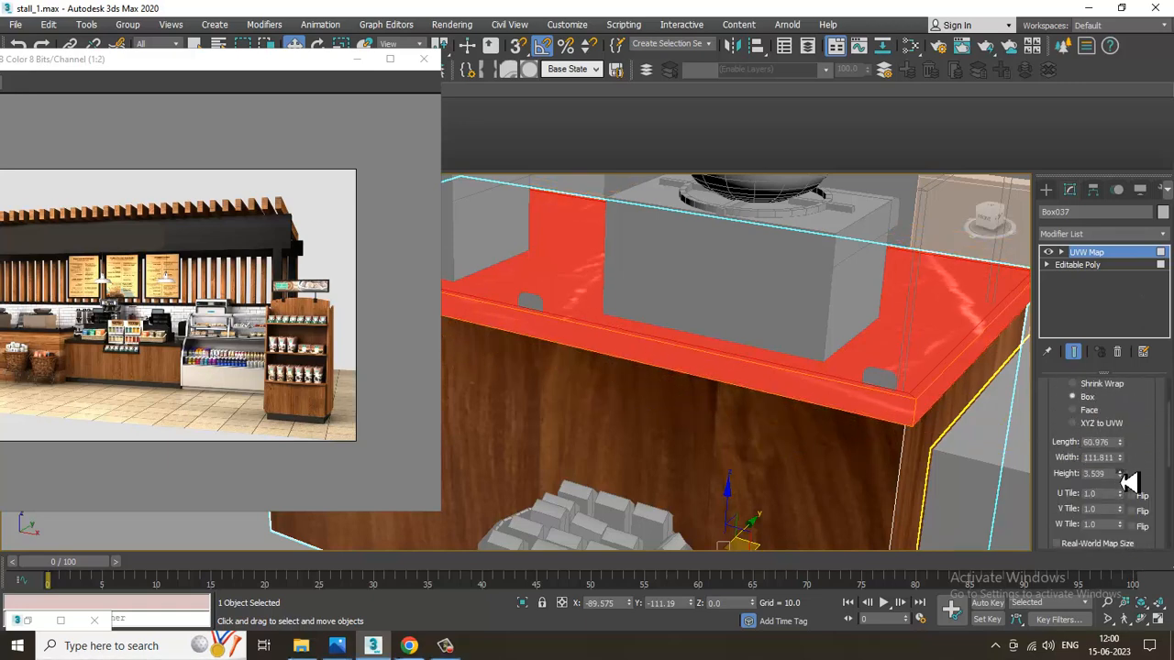
pyautogui.moveTo(1126, 482); pyautogui.dragTo(1131, 393)
pyautogui.scroll(-2, 834, 397)
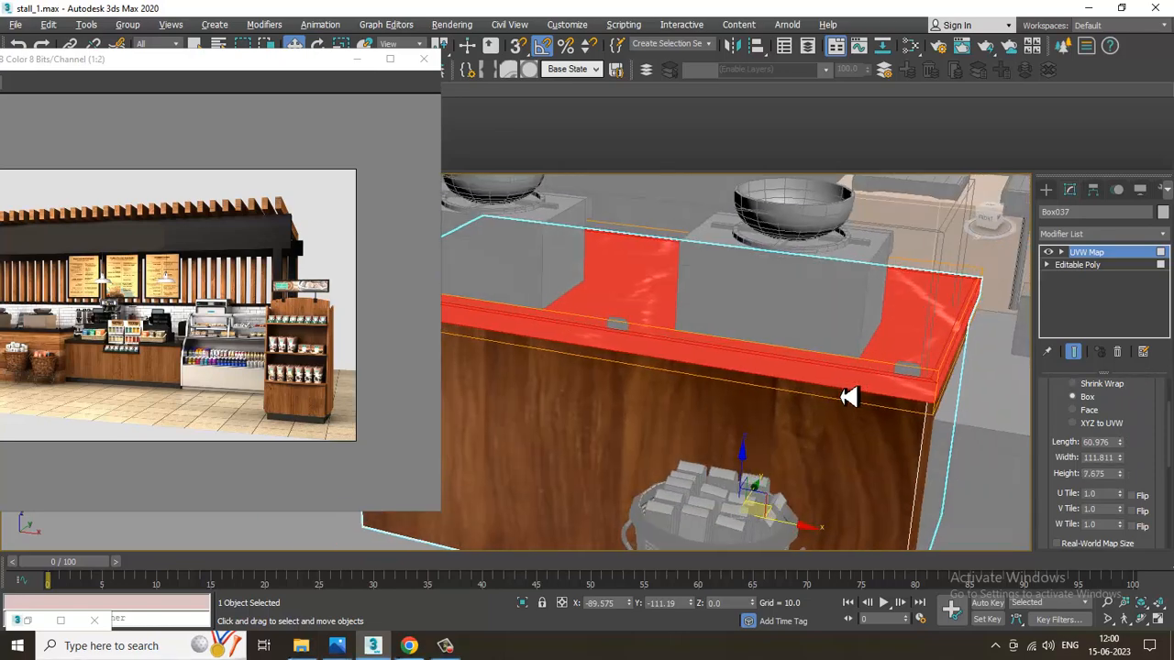
# Convert the textured counter back to Editable Poly and deselect it
pyautogui.rightClick(875, 371)
pyautogui.moveTo(970, 524)
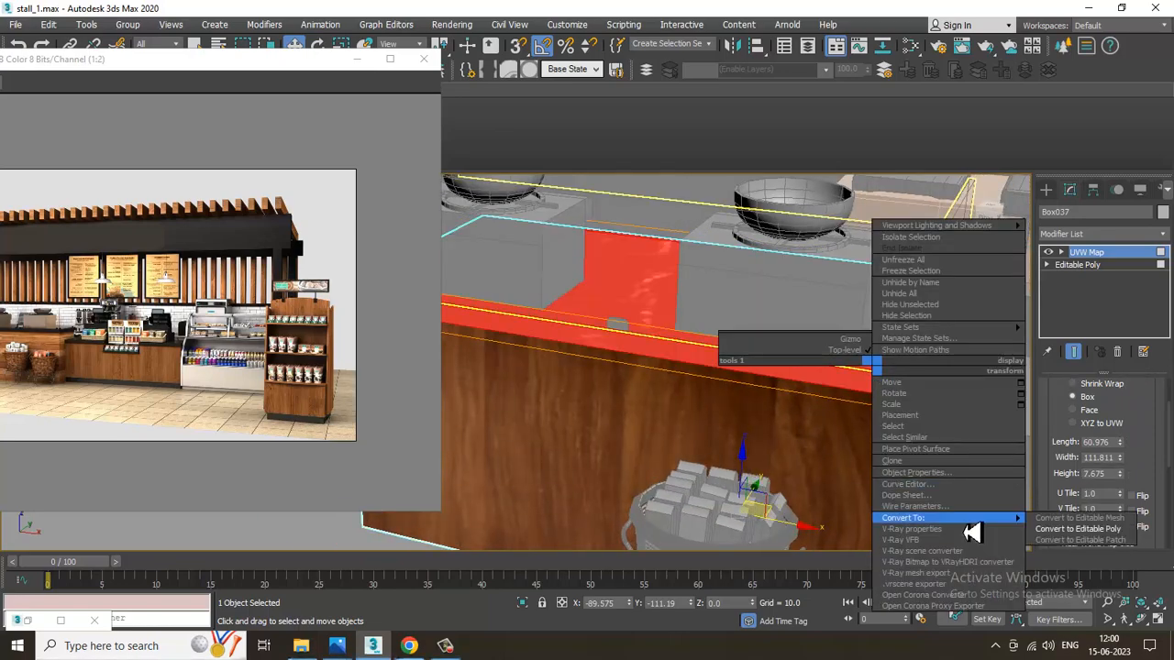
pyautogui.click(1046, 538)
pyautogui.scroll(-5, 724, 450)
pyautogui.keyDown('alt'); pyautogui.moveTo(724, 449); pyautogui.dragTo(804, 409, button='middle'); pyautogui.keyUp('alt')
pyautogui.click(547, 323)
pyautogui.scroll(3, 786, 438)
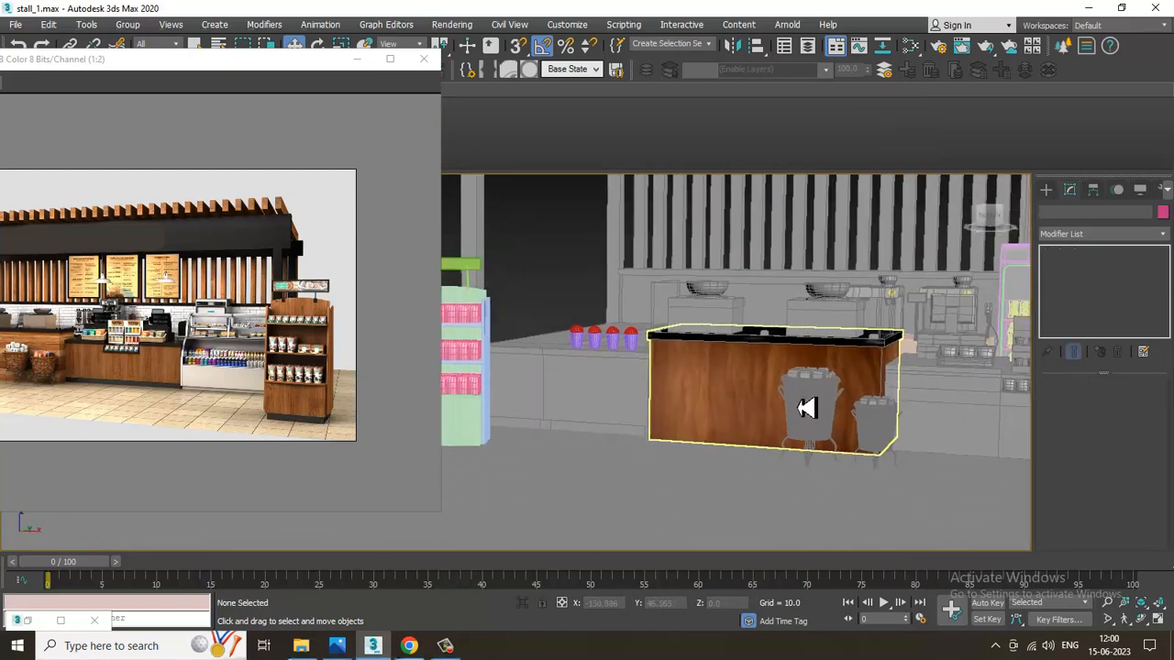
# Select the neighbouring grey L-shaped counter, isolate it and enter polygon editing
pyautogui.click(740, 432)
pyautogui.scroll(6, 723, 448)
pyautogui.keyDown('alt'); pyautogui.moveTo(739, 438); pyautogui.dragTo(791, 437, button='middle'); pyautogui.keyUp('alt')
pyautogui.moveTo(524, 324); pyautogui.dragTo(945, 396, button='middle')
pyautogui.click(621, 376)
pyautogui.scroll(-5, 619, 376)
pyautogui.scroll(3, 692, 383)
pyautogui.hotkey('alt', 'q')
pyautogui.scroll(-3, 741, 384)
pyautogui.press('4')
pyautogui.scroll(-2, 813, 398)
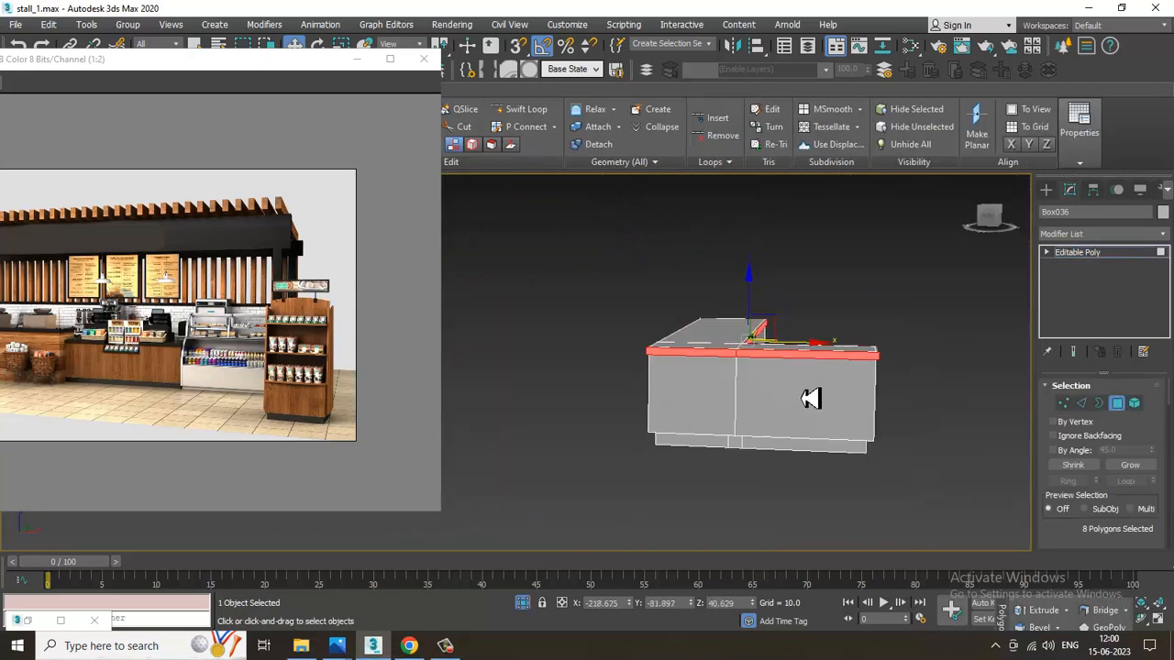
# Select the body polygons of the L-shaped counter between its countertop and base, using the front view
pyautogui.hotkey('alt', 'w')
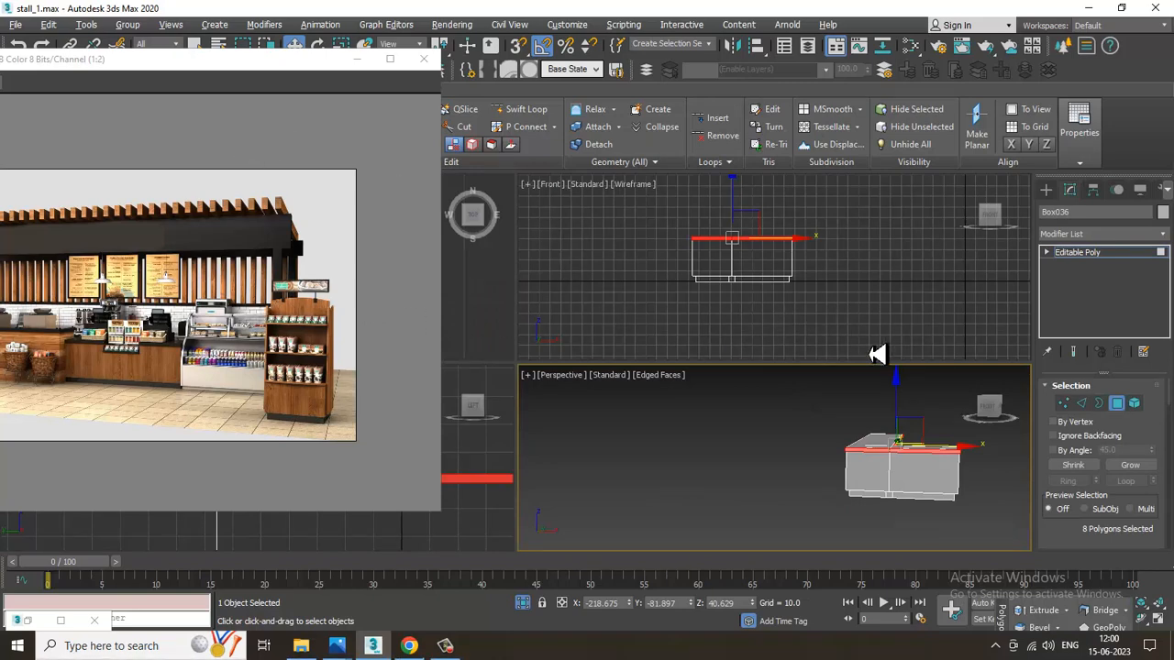
pyautogui.moveTo(149, 66); pyautogui.dragTo(215, 78)
pyautogui.scroll(3, 621, 230)
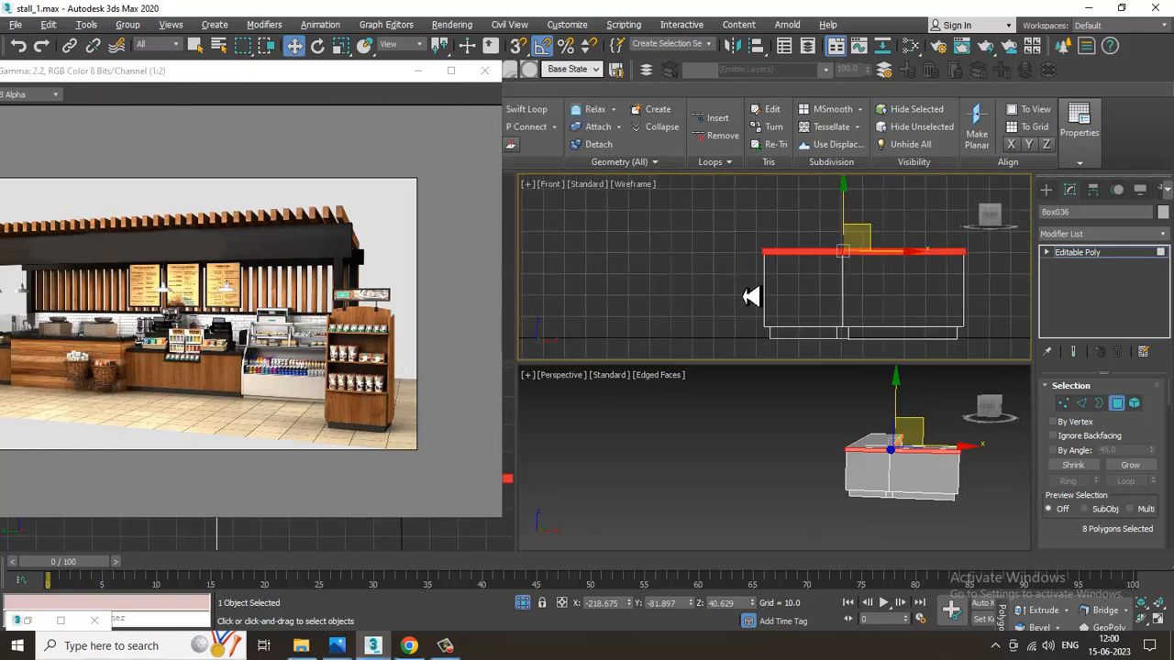
pyautogui.moveTo(1084, 328); pyautogui.dragTo(1082, 328)
pyautogui.moveTo(983, 311); pyautogui.dragTo(891, 309, button='middle')
pyautogui.moveTo(979, 461); pyautogui.dragTo(831, 411, button='middle')
pyautogui.hotkey('alt', 'w')
# Add a new VRayMtl to the material graph and open its parameters
pyautogui.press('m')
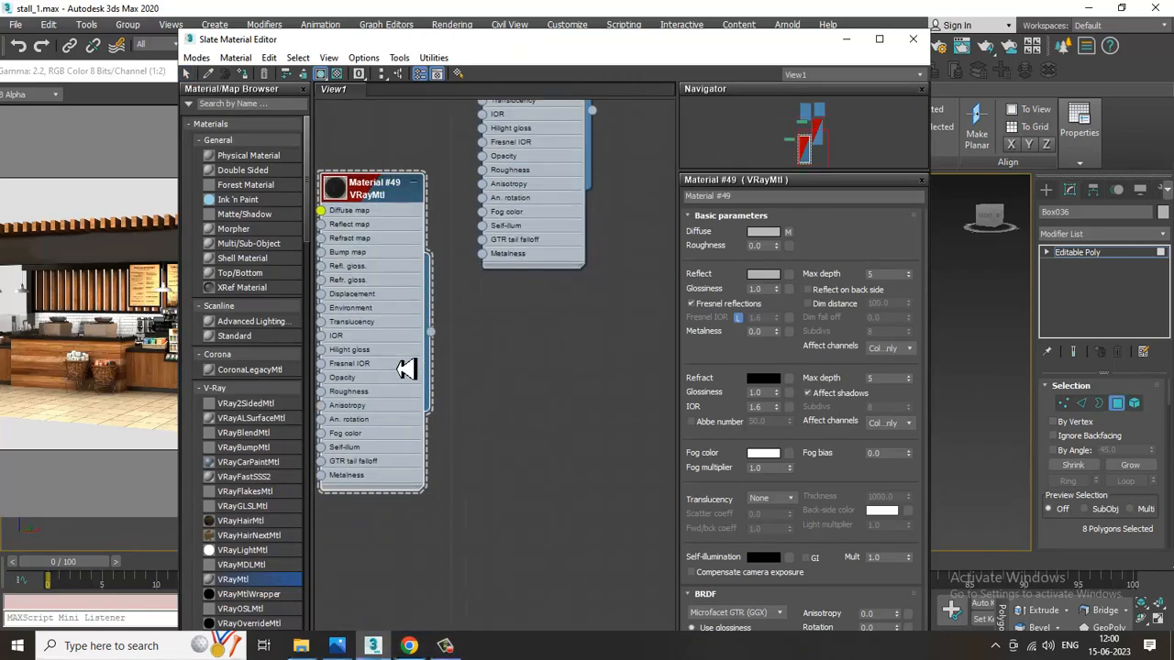
pyautogui.moveTo(620, 392); pyautogui.dragTo(552, 311)
pyautogui.doubleClick(552, 312)
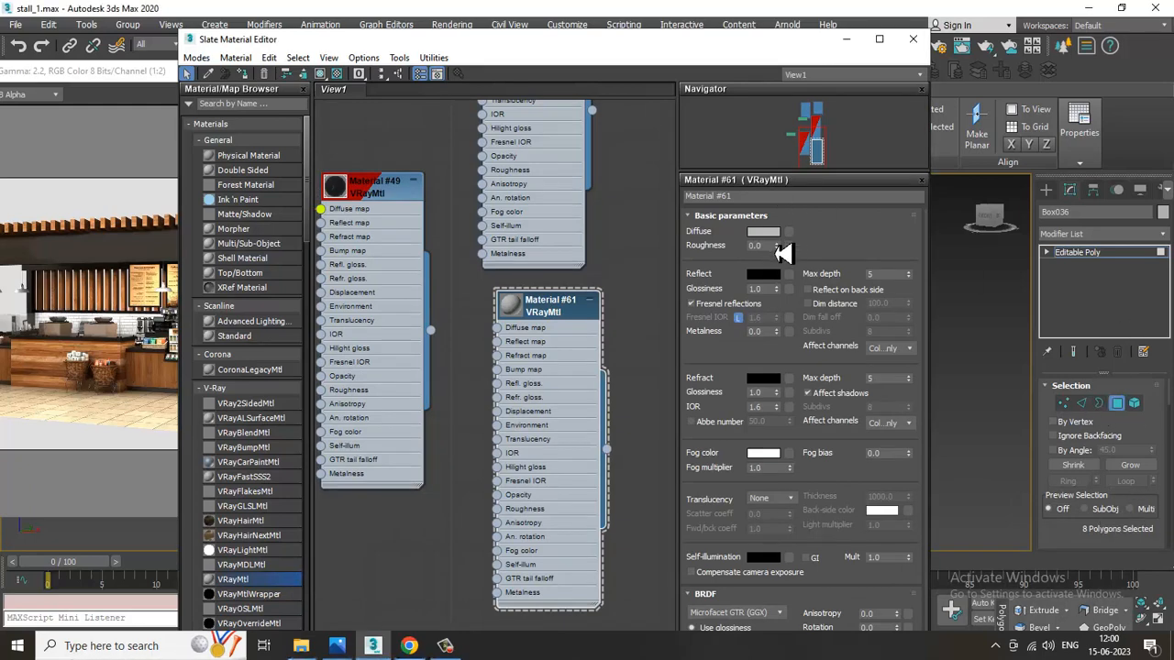
# Load the wood image 229b3ec0cb6d17c06268b533201ce174.jpg as a Bitmap in the new material's diffuse map
pyautogui.click(789, 246)
pyautogui.doubleClick(741, 174)
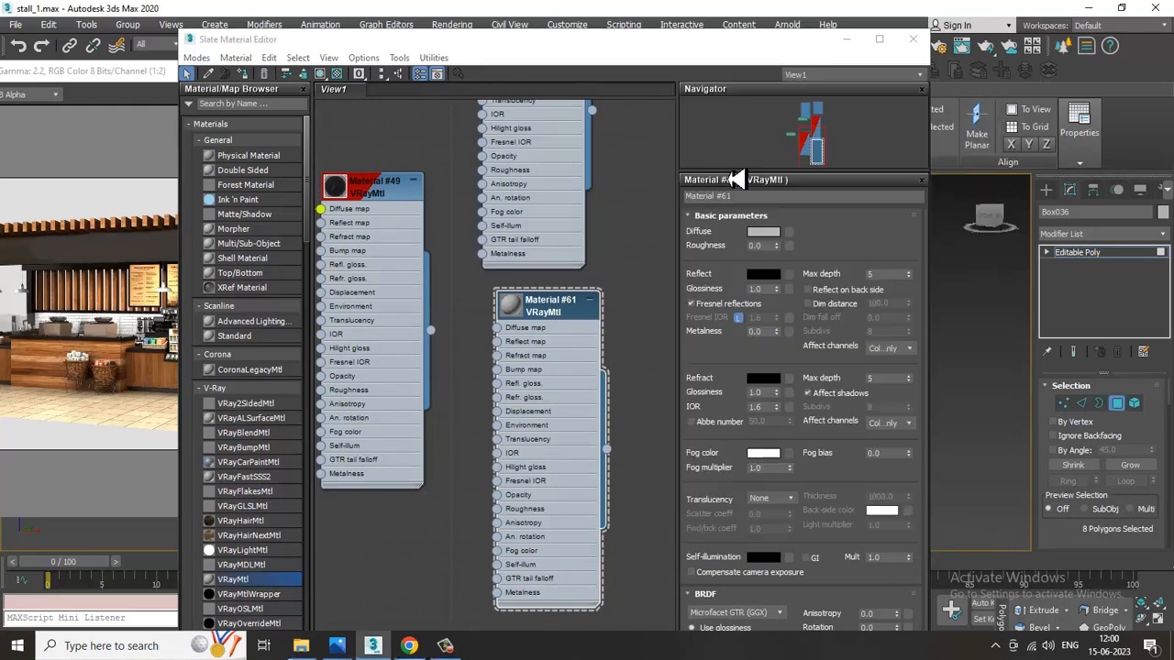
pyautogui.click(135, 140)
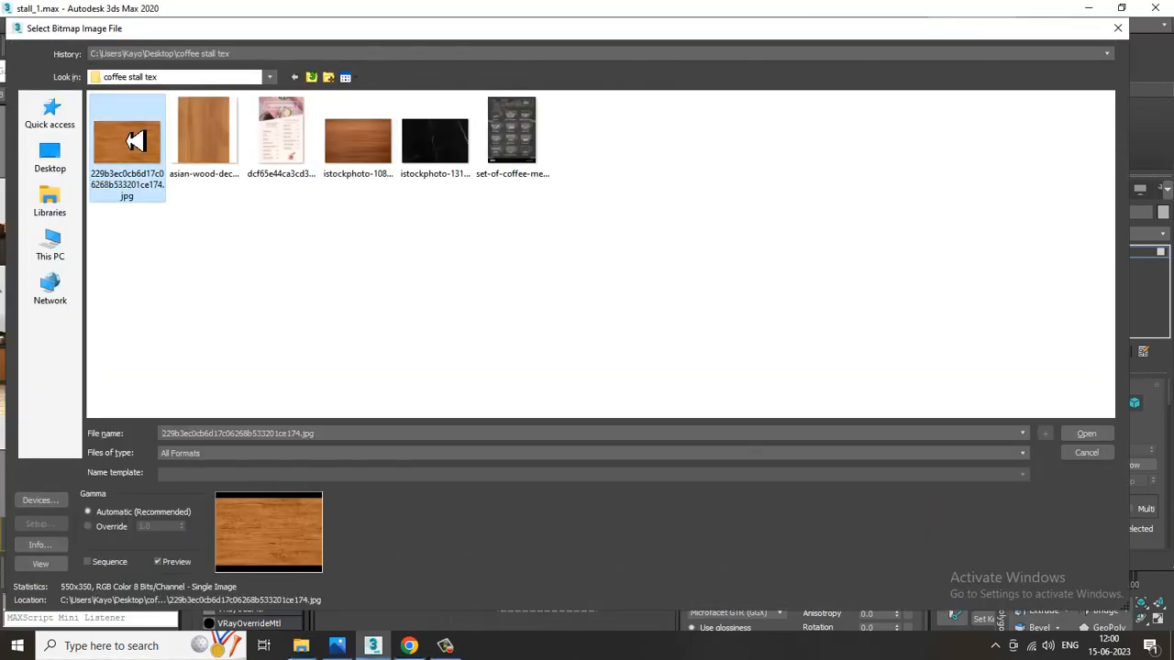
pyautogui.click(371, 158)
pyautogui.click(195, 147)
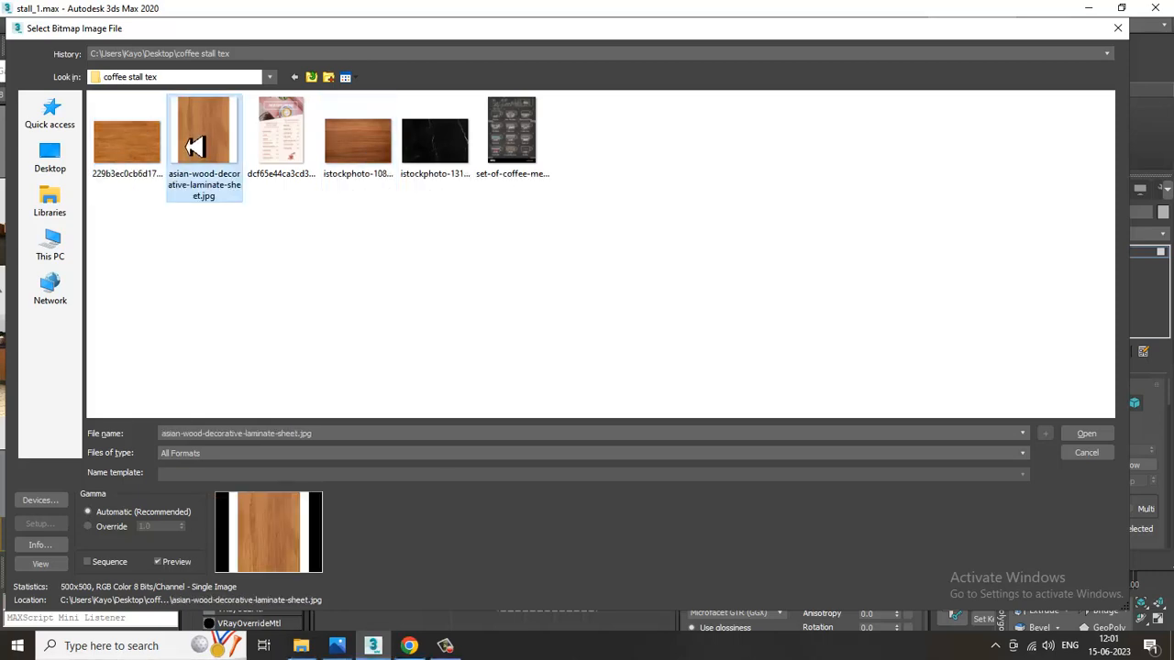
pyautogui.click(137, 138)
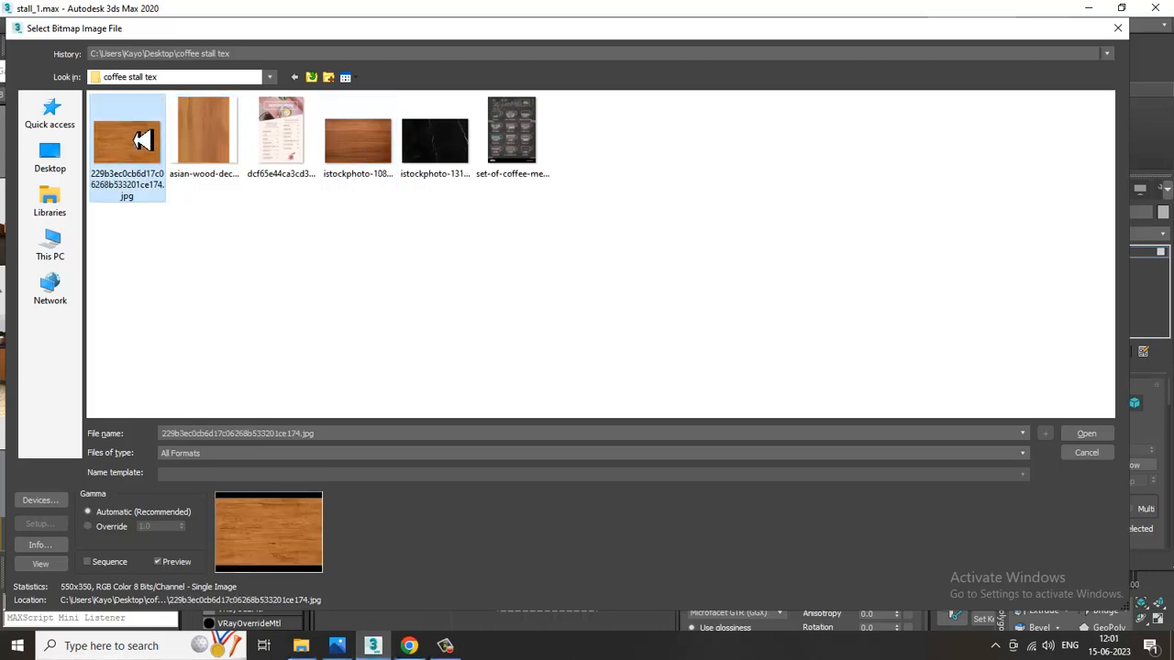
pyautogui.doubleClick(136, 138)
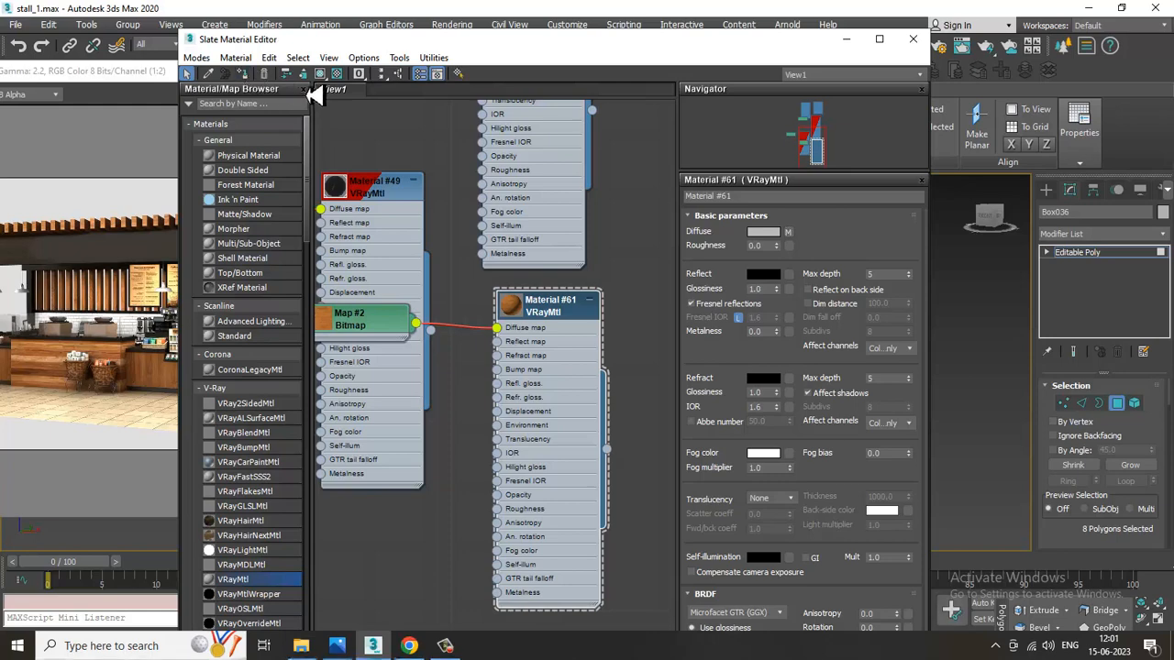
# Assign the new wood material to the selected body polygons, check it in the perspective view and keep those polygons selected
pyautogui.click(846, 40)
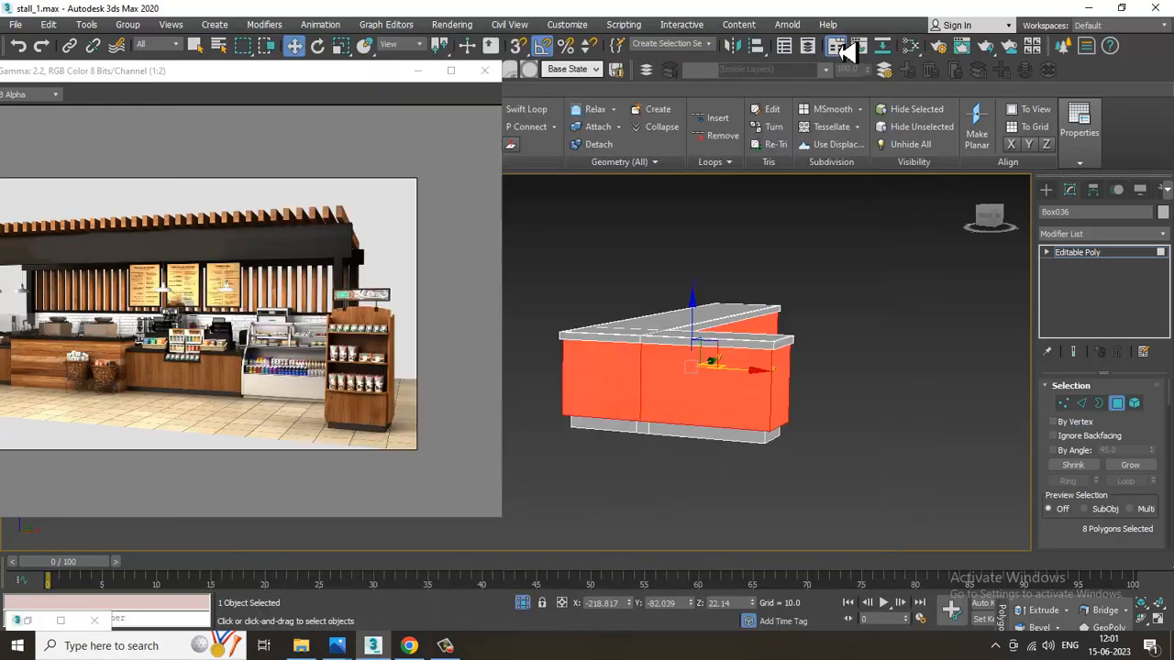
pyautogui.click(945, 326)
pyautogui.scroll(3, 828, 389)
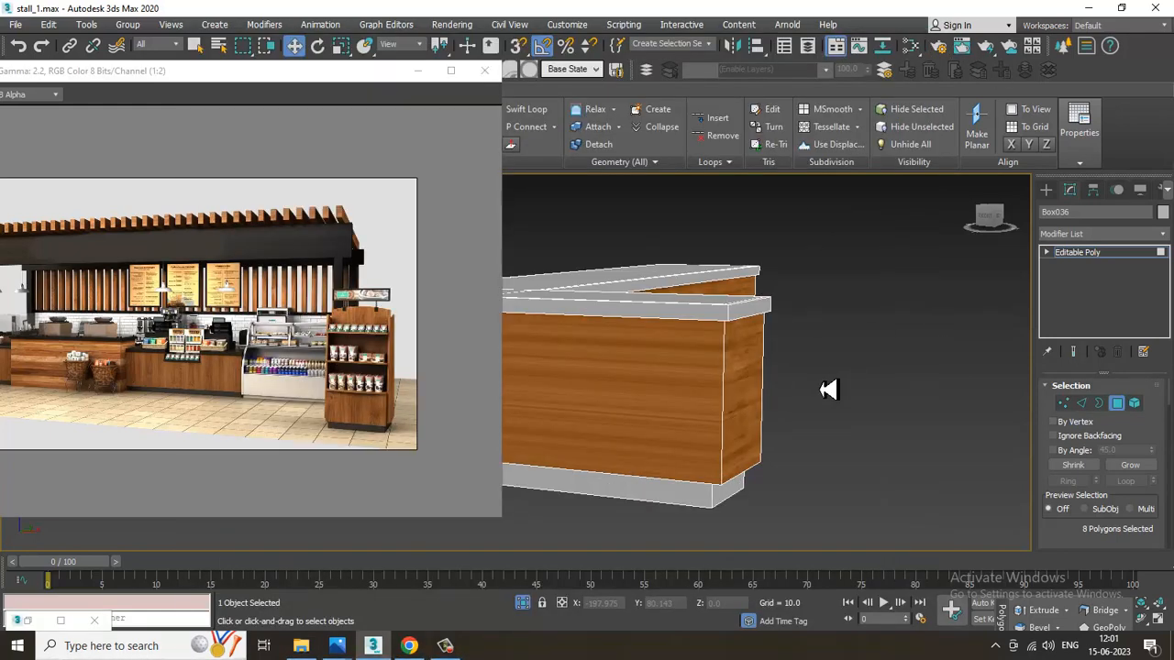
pyautogui.hotkey('ctrl', 'z')
pyautogui.moveTo(823, 383); pyautogui.dragTo(1015, 380, button='middle')
# Add a UVW Map modifier with Box mapping to the counter's wood body polygons
pyautogui.click(1108, 236)
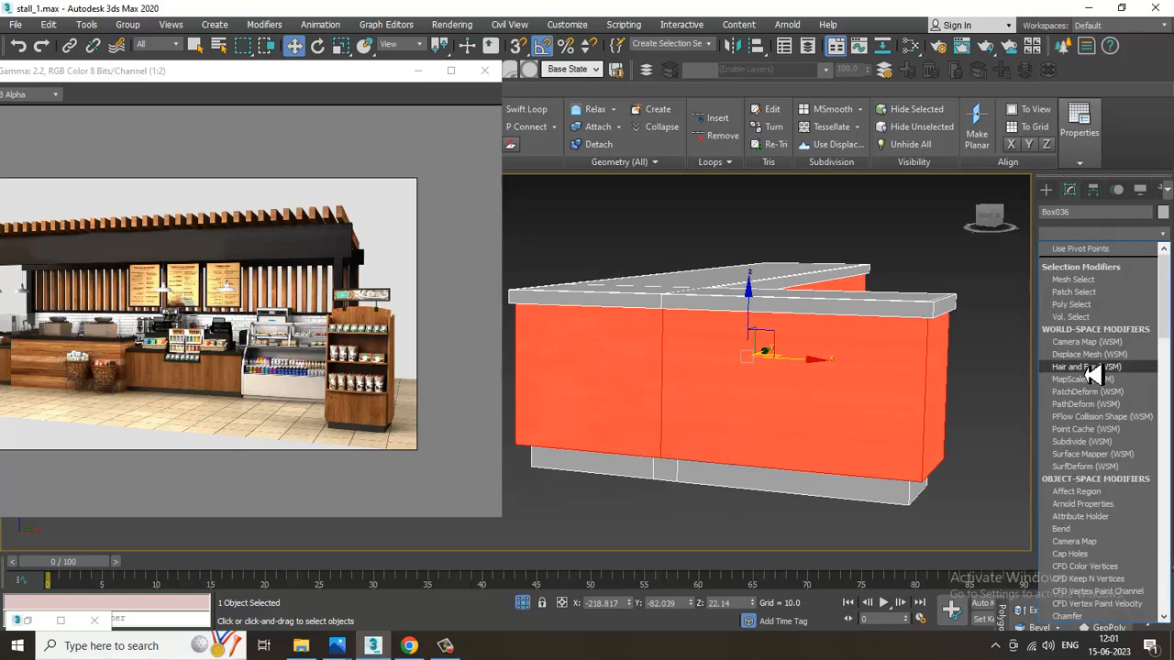
pyautogui.press('u')
pyautogui.press('u')
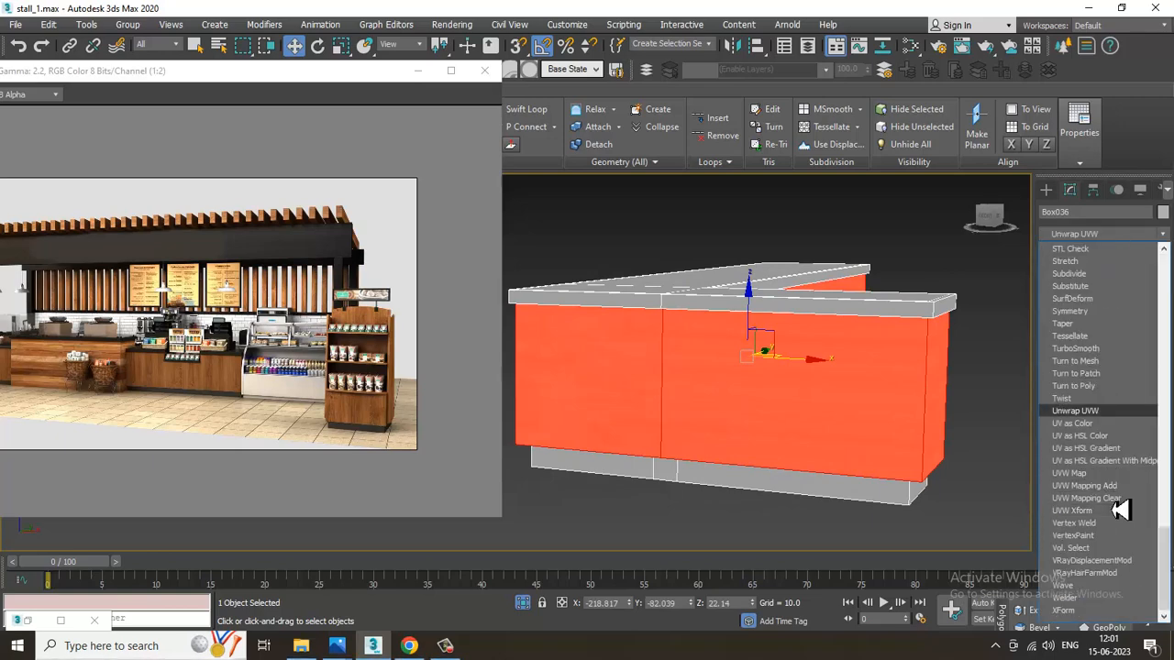
pyautogui.click(1073, 473)
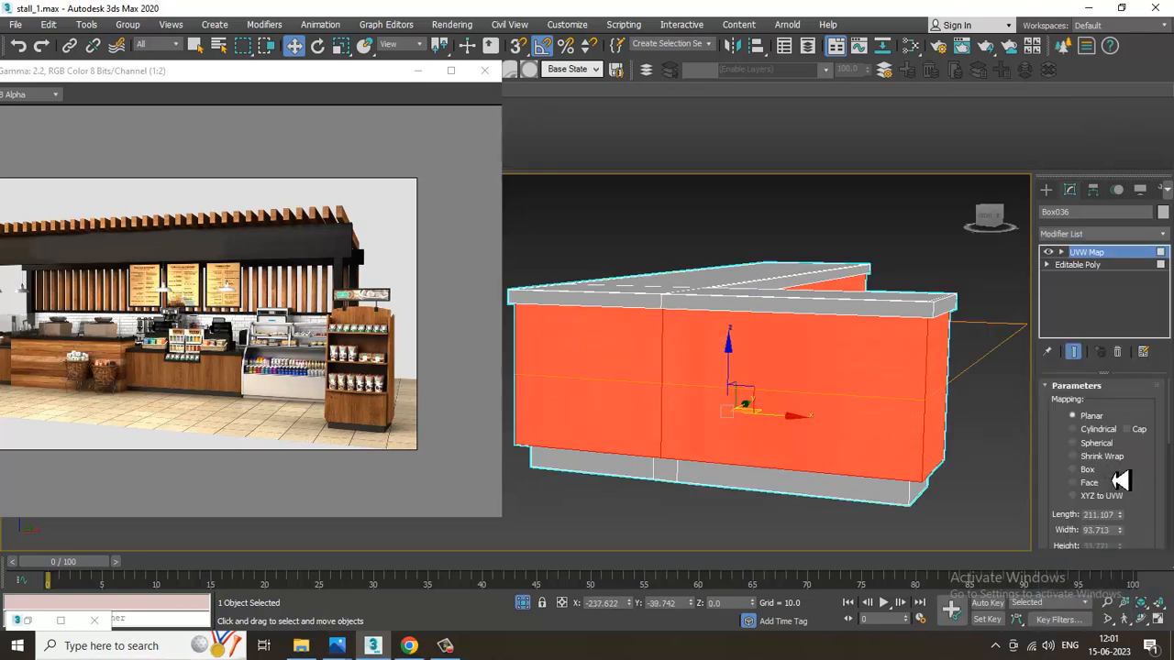
pyautogui.click(991, 257)
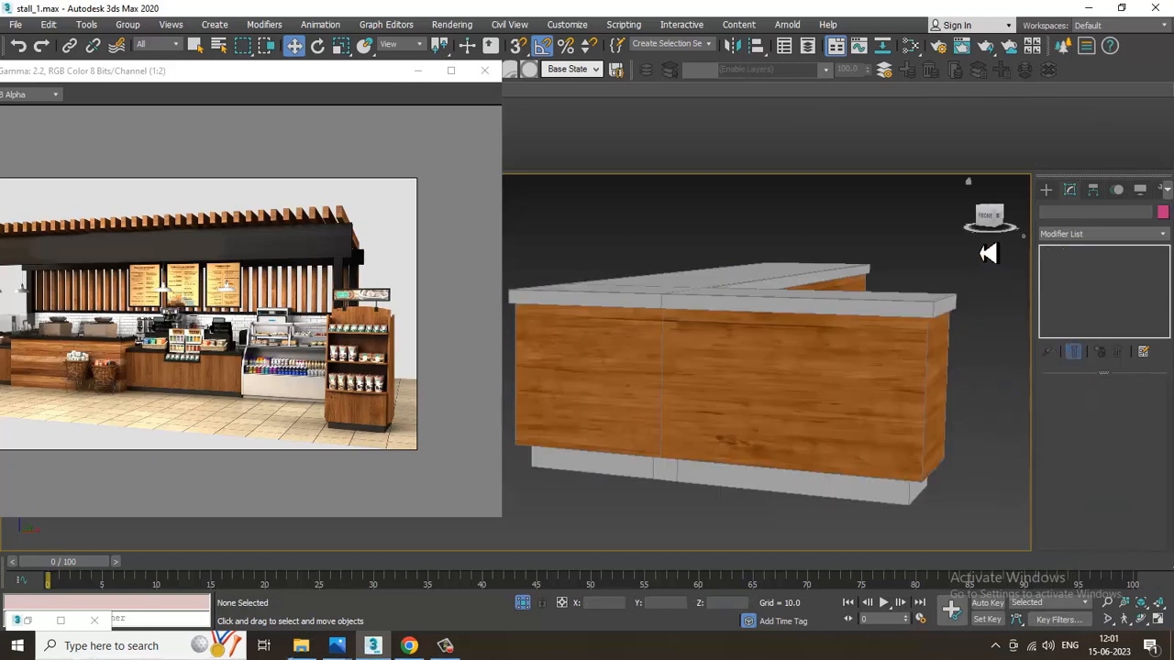
# Reduce the UVW Map width to 49.706 to adjust the wood grain on the counter body
pyautogui.moveTo(833, 393)
pyautogui.keyDown('alt'); pyautogui.mouseDown(button='middle')
pyautogui.moveTo(841, 412)
pyautogui.moveTo(779, 413)
pyautogui.moveTo(843, 394)
pyautogui.moveTo(831, 406)
pyautogui.mouseUp(button='middle'); pyautogui.keyUp('alt')
pyautogui.scroll(3, 834, 394)
pyautogui.click(829, 402)
pyautogui.scroll(4, 831, 407)
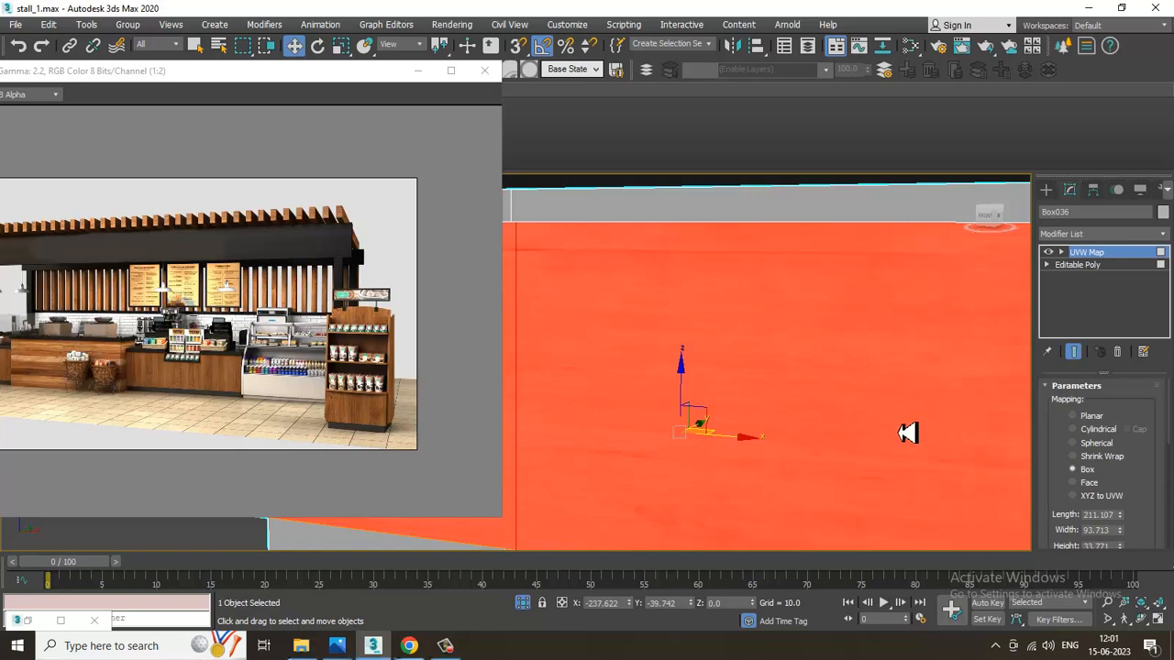
pyautogui.scroll(-2, 907, 432)
pyautogui.scroll(-2, 1145, 439)
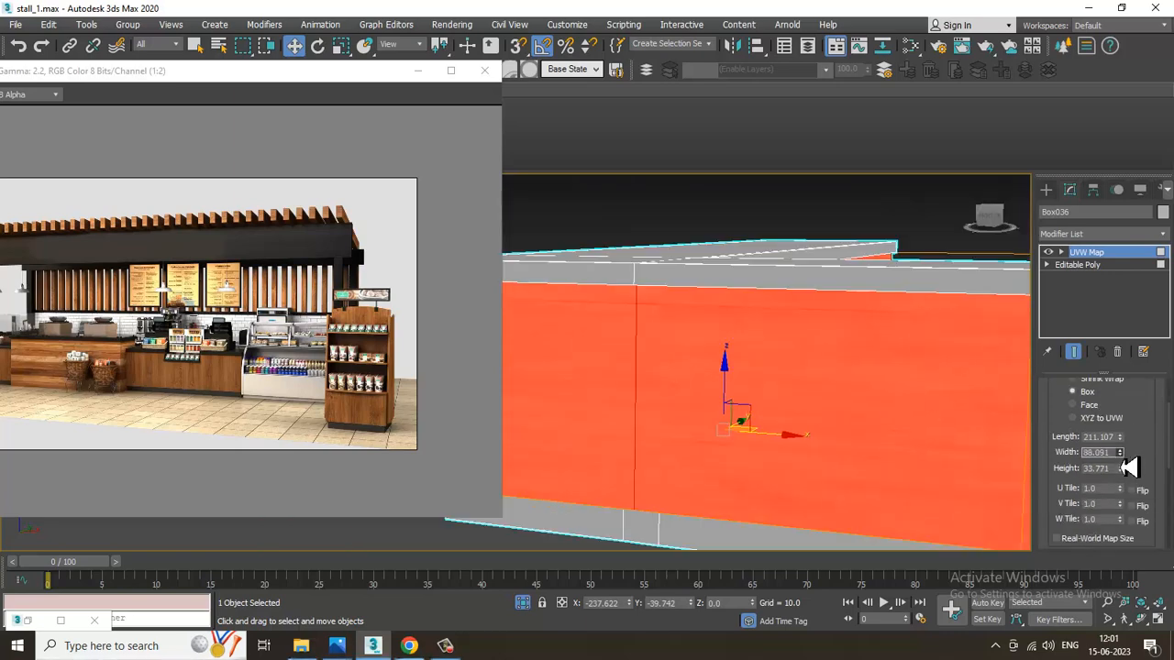
pyautogui.scroll(-3, 849, 461)
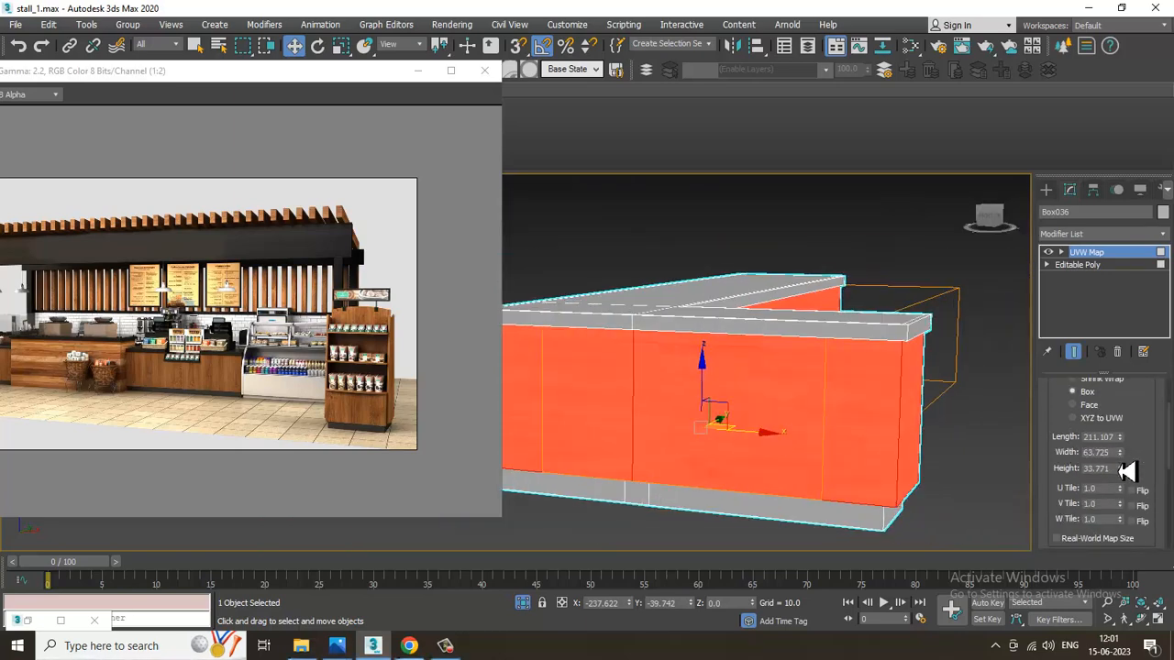
pyautogui.moveTo(1129, 465); pyautogui.dragTo(1142, 479)
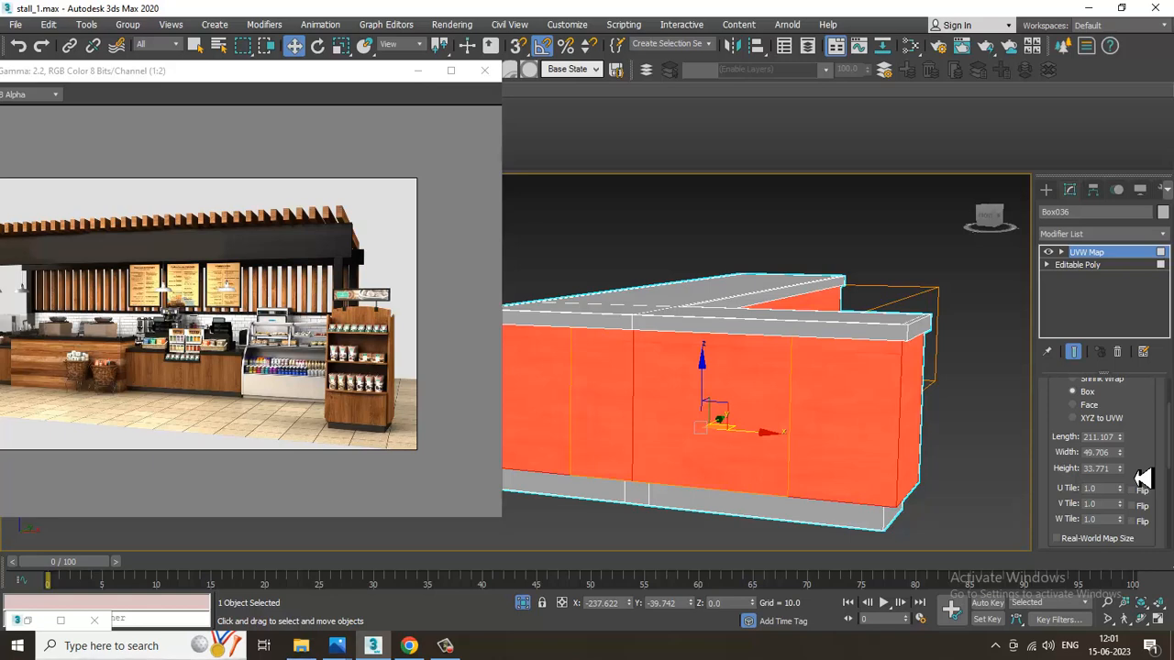
# Convert the wood-mapped counter back to Editable Poly
pyautogui.rightClick(868, 376)
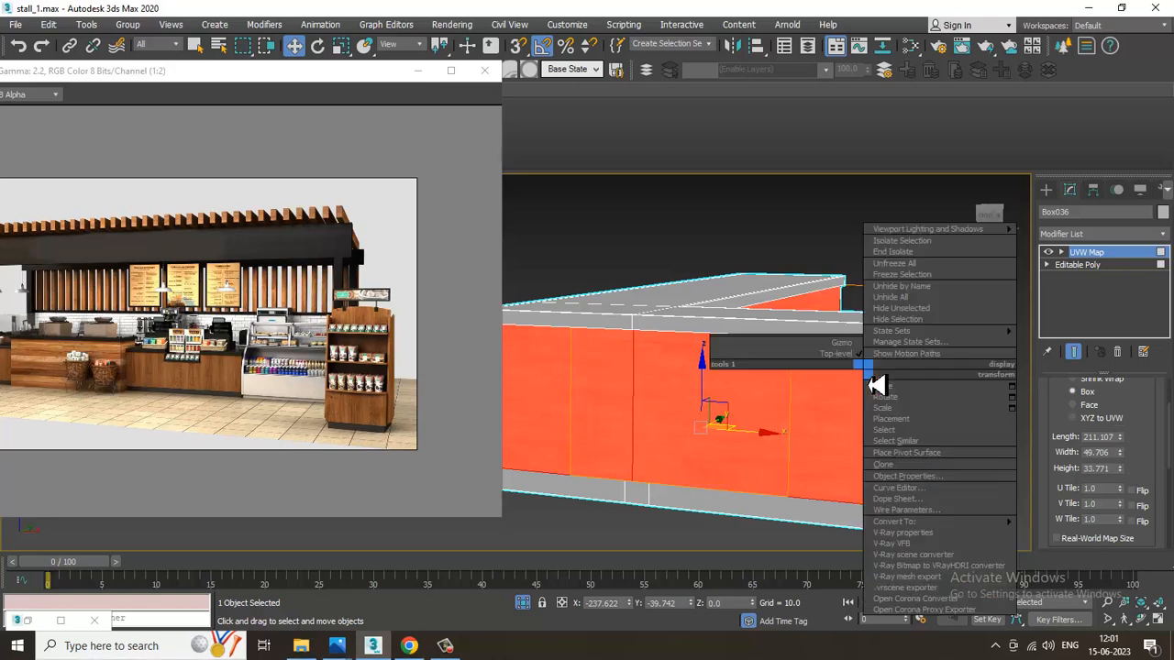
pyautogui.moveTo(894, 521)
pyautogui.click(1073, 533)
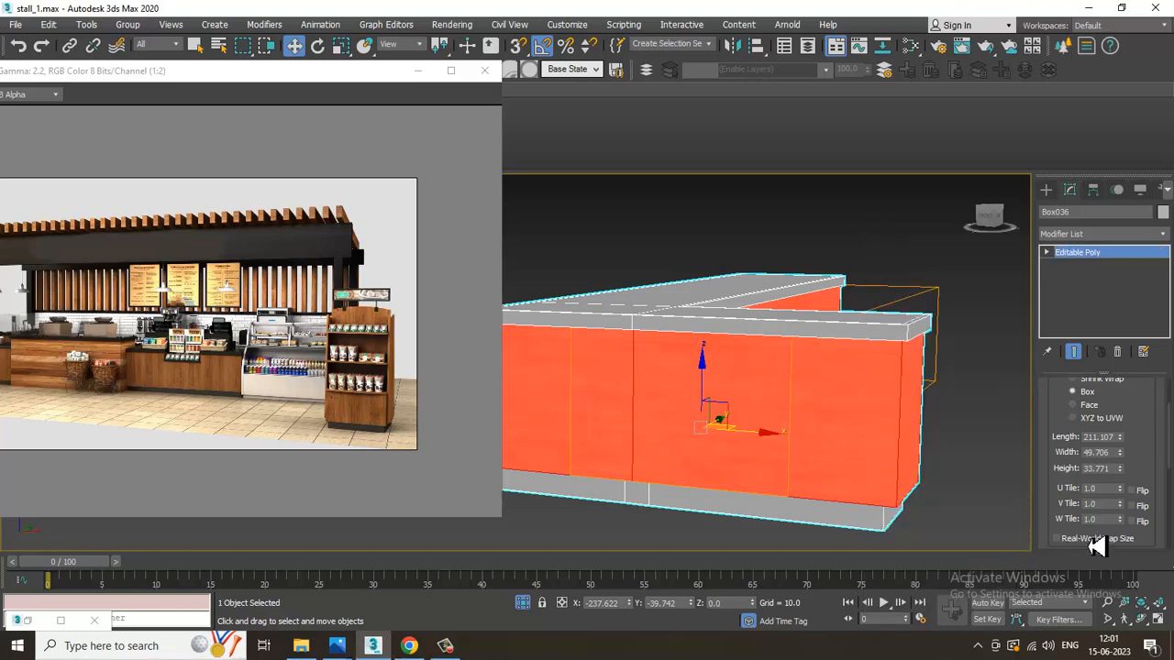
# Select all counter polygons except the wood body by inverting the polygon selection
pyautogui.click(1118, 404)
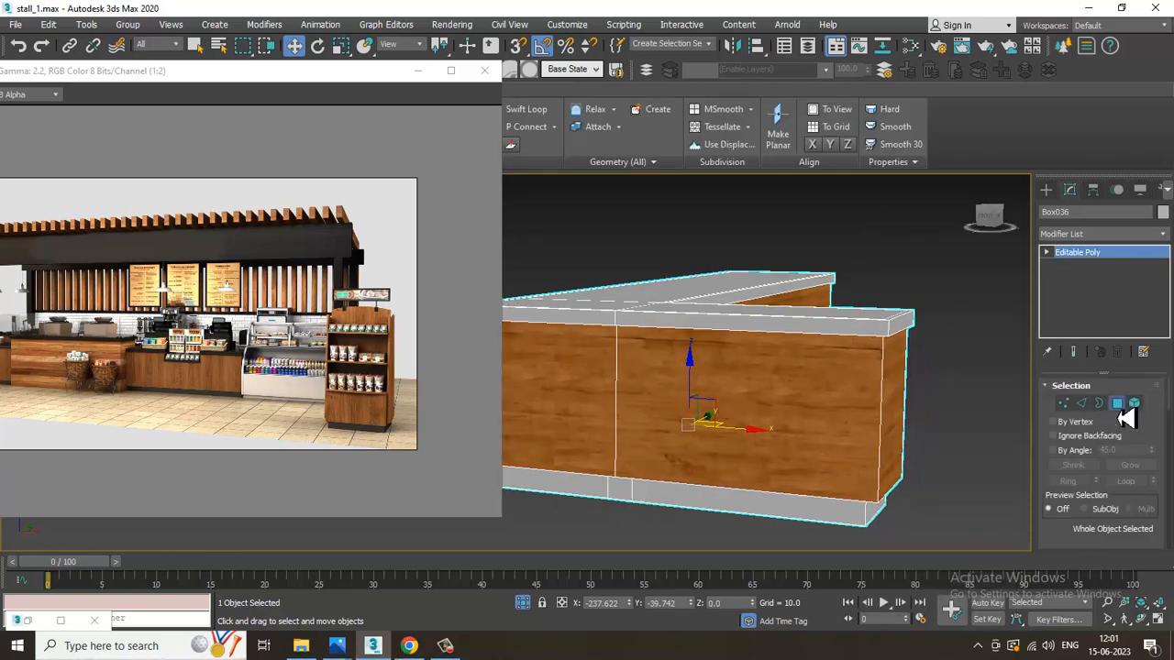
pyautogui.hotkey('ctrl', 'a')
pyautogui.scroll(-3, 868, 436)
pyautogui.hotkey('ctrl', 'i')
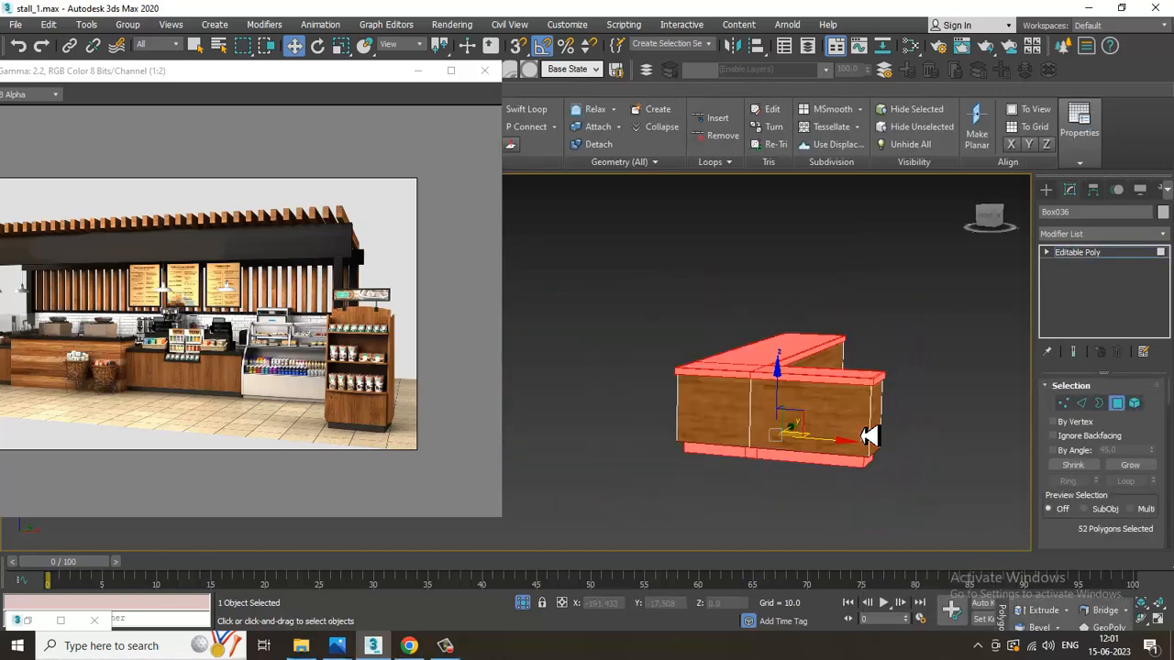
# Remove the base polygons from the selection in the front view, keeping only the countertop selected
pyautogui.hotkey('alt', 'w')
pyautogui.moveTo(840, 300); pyautogui.dragTo(804, 286, button='middle')
pyautogui.hotkey('alt', 'w')
pyautogui.moveTo(725, 455); pyautogui.dragTo(965, 419, button='middle')
pyautogui.keyDown('alt'); pyautogui.moveTo(1154, 343); pyautogui.dragTo(1152, 343); pyautogui.keyUp('alt')
pyautogui.scroll(-3, 695, 372)
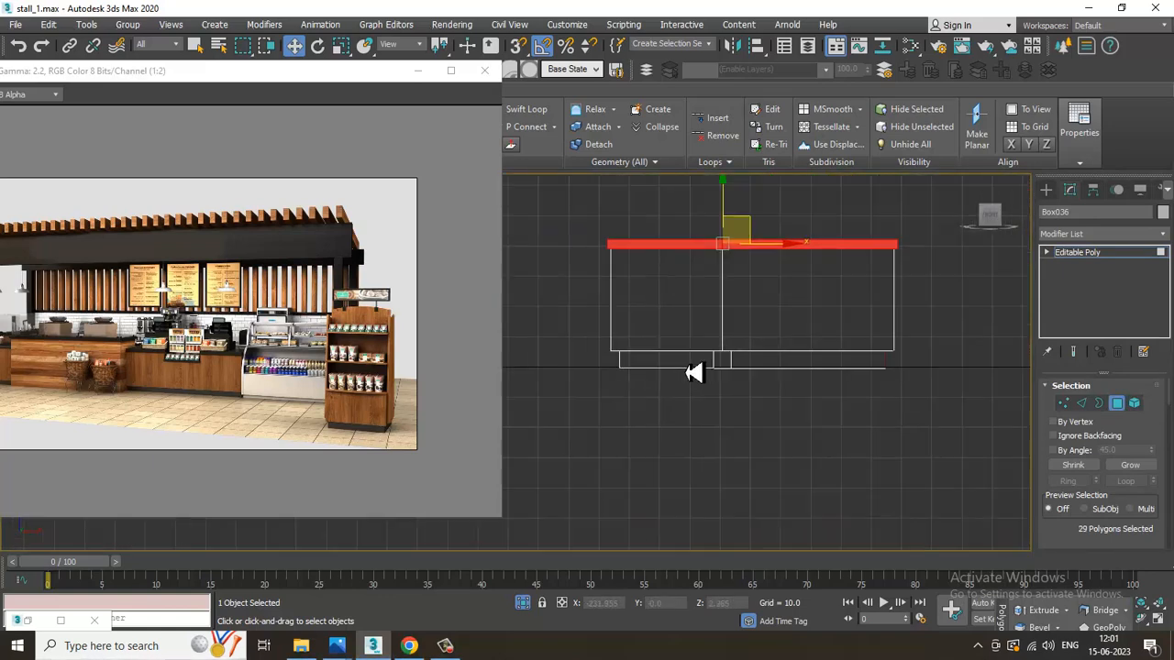
pyautogui.keyDown('alt'); pyautogui.moveTo(1020, 322); pyautogui.dragTo(1018, 323); pyautogui.keyUp('alt')
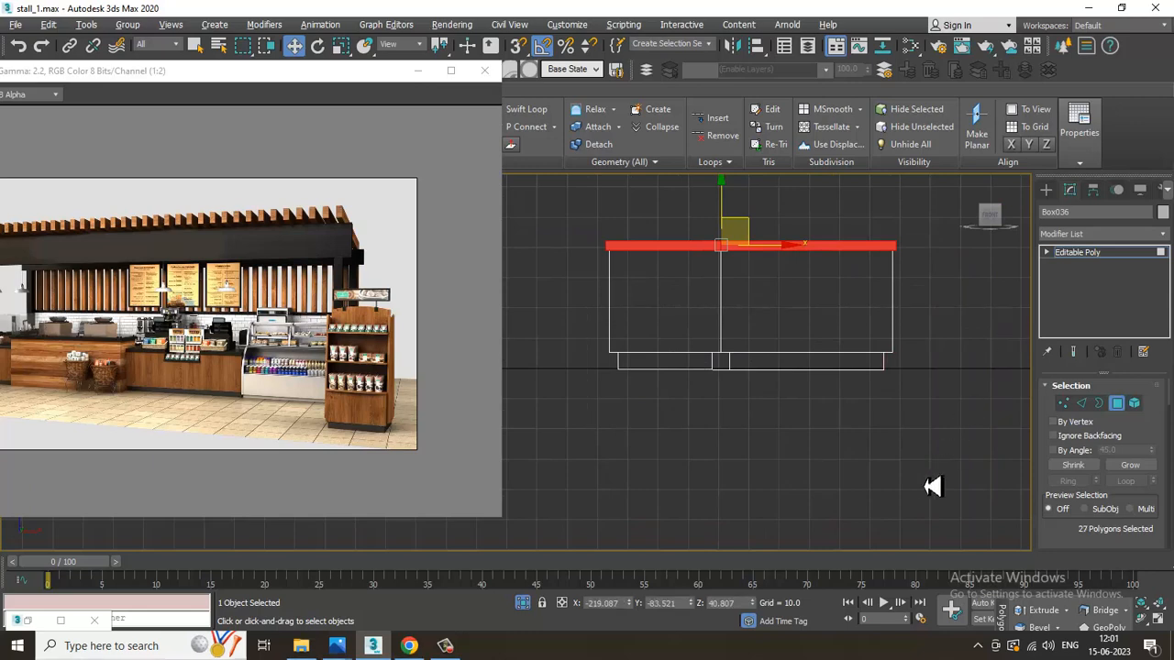
# Assign the existing black marble material, Material #49, to the selected countertop polygons
pyautogui.hotkey('alt', 'w')
pyautogui.middleClick(911, 479)
pyautogui.hotkey('alt', 'w')
pyautogui.press('m')
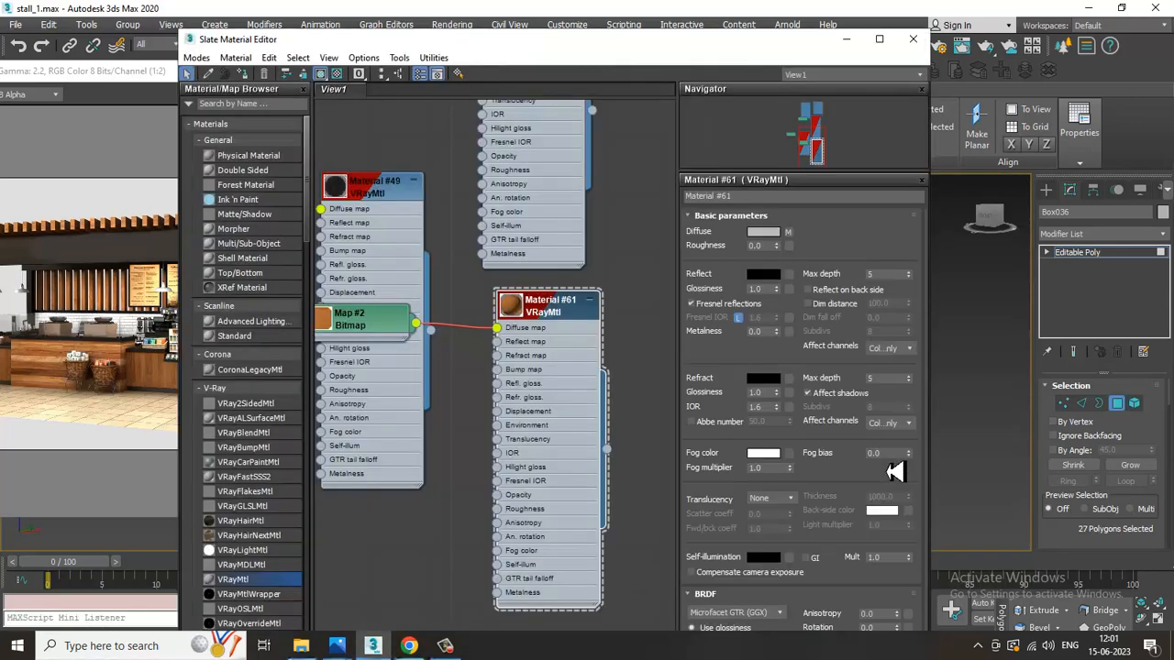
pyautogui.moveTo(453, 222); pyautogui.dragTo(516, 359, button='middle')
pyautogui.doubleClick(453, 330)
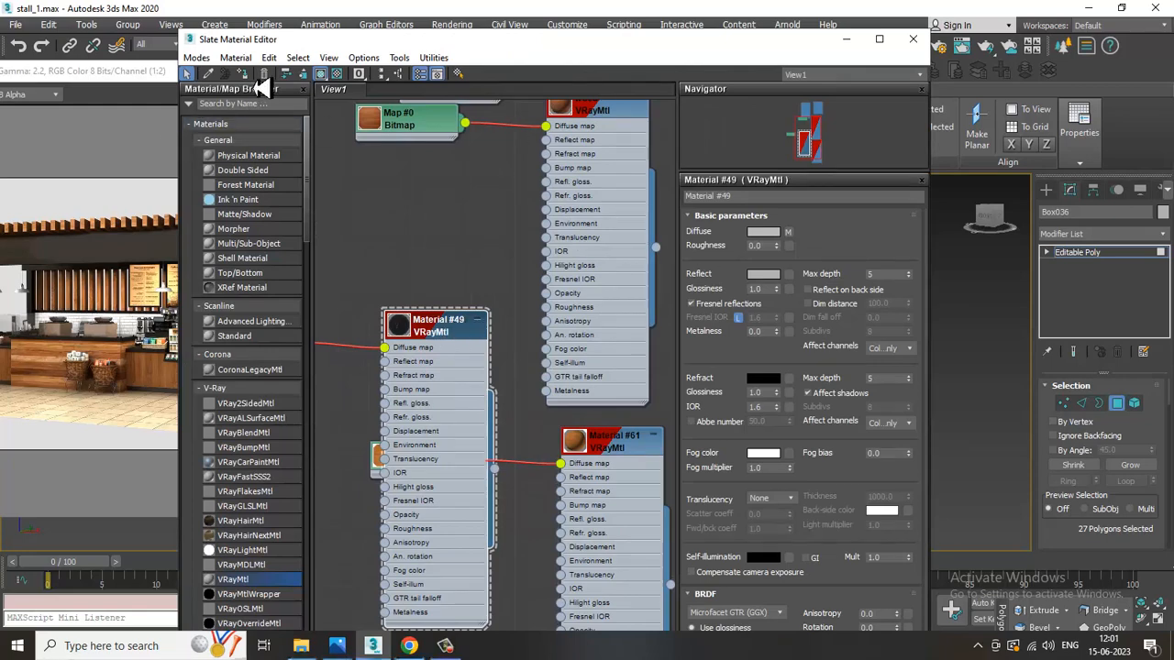
pyautogui.click(912, 38)
# Add a UVW Map modifier with Box mapping to the counter's marble top polygons
pyautogui.scroll(5, 818, 379)
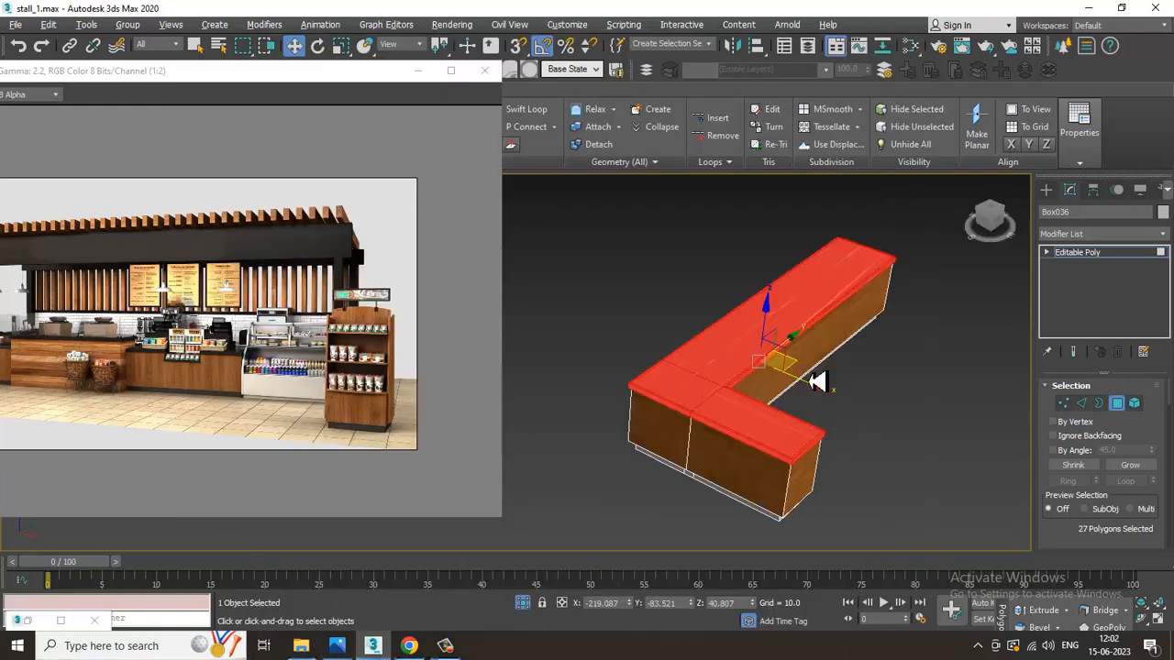
pyautogui.scroll(-3, 810, 402)
pyautogui.click(1128, 235)
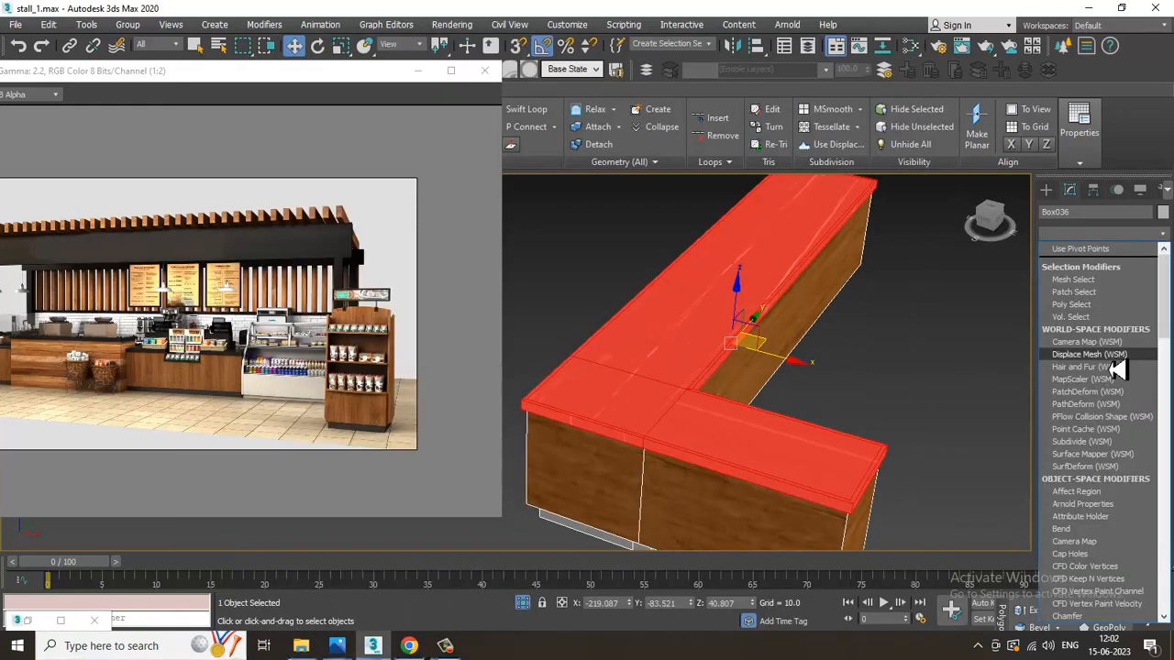
pyautogui.press('u')
pyautogui.click(1113, 474)
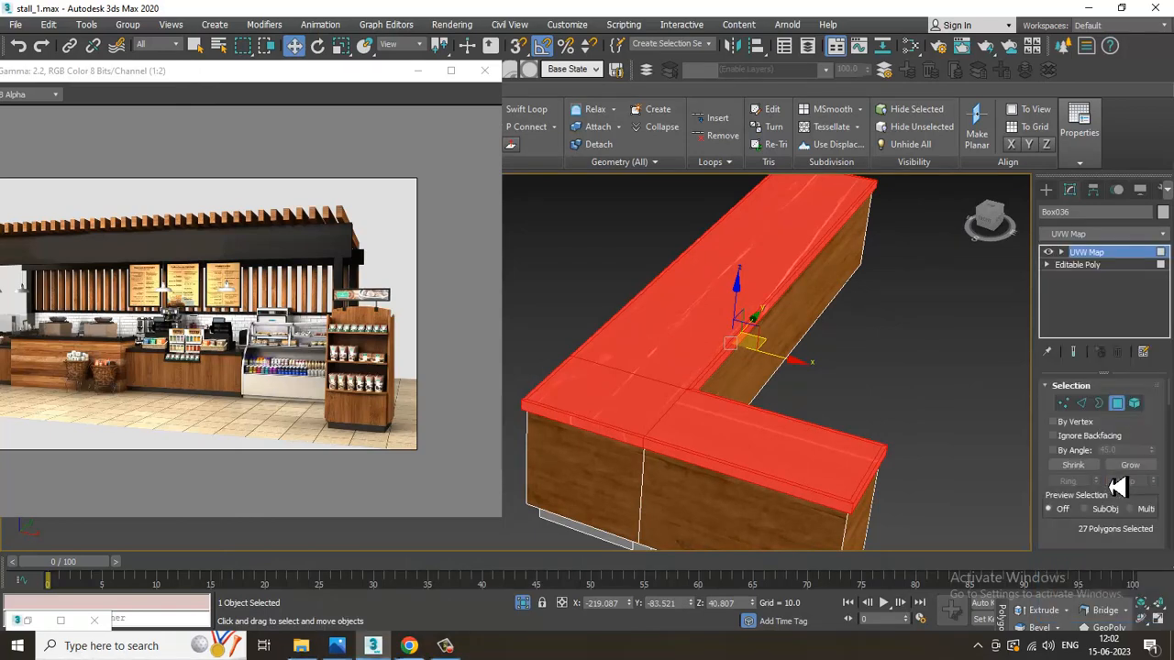
pyautogui.click(1087, 469)
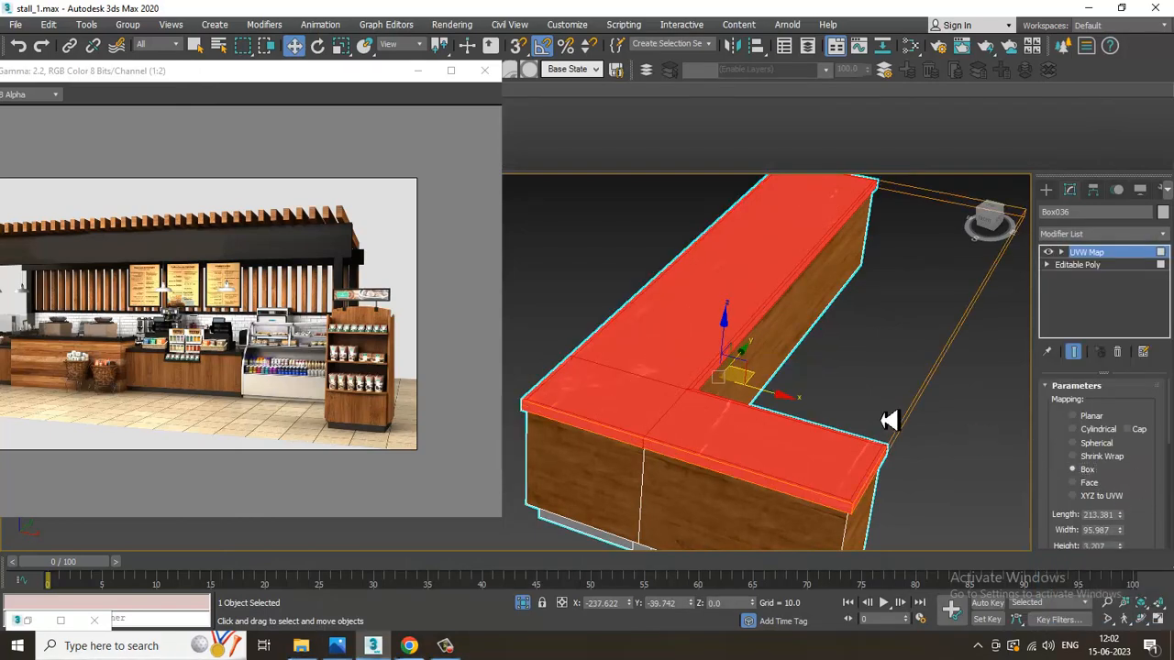
# Convert the marble-topped counter to Editable Poly and deselect it
pyautogui.keyDown('alt'); pyautogui.moveTo(890, 420); pyautogui.dragTo(917, 388, button='middle'); pyautogui.keyUp('alt')
pyautogui.rightClick(701, 294)
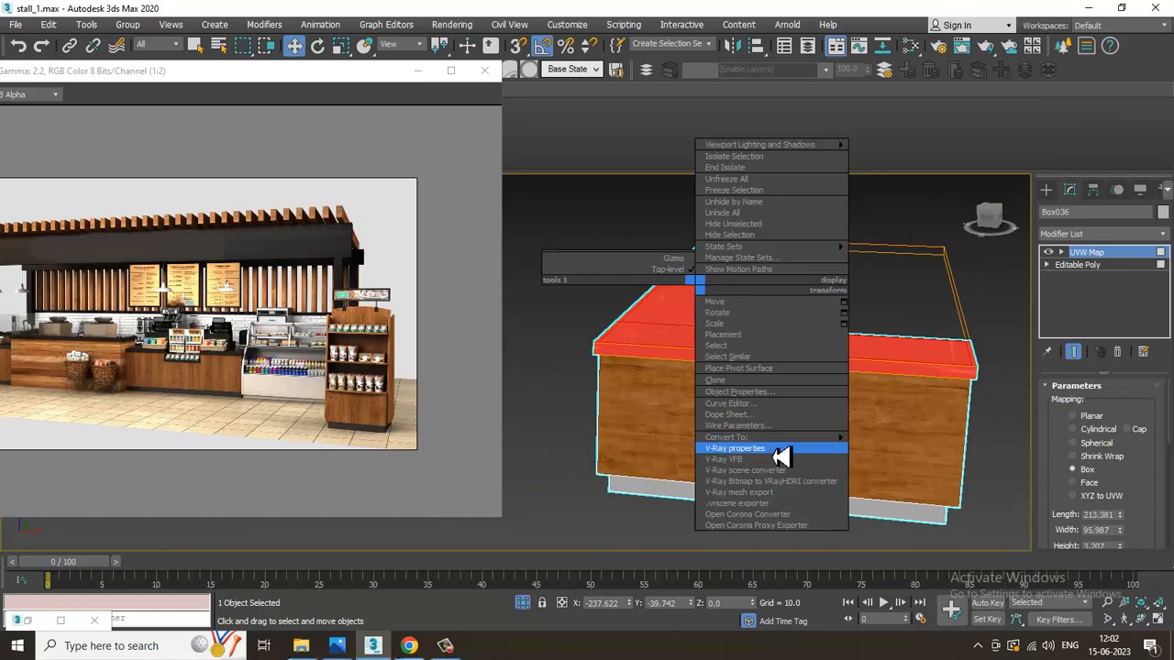
pyautogui.moveTo(778, 438)
pyautogui.click(922, 451)
pyautogui.click(899, 320)
# Reselect the counter and select its recessed base polygons in the front view
pyautogui.scroll(-4, 899, 320)
pyautogui.moveTo(906, 392)
pyautogui.keyDown('alt'); pyautogui.mouseDown(button='middle')
pyautogui.moveTo(920, 370)
pyautogui.moveTo(910, 371)
pyautogui.mouseUp(button='middle'); pyautogui.keyUp('alt')
pyautogui.scroll(4, 903, 371)
pyautogui.hotkey('alt', 'w')
pyautogui.hotkey('alt', 'w')
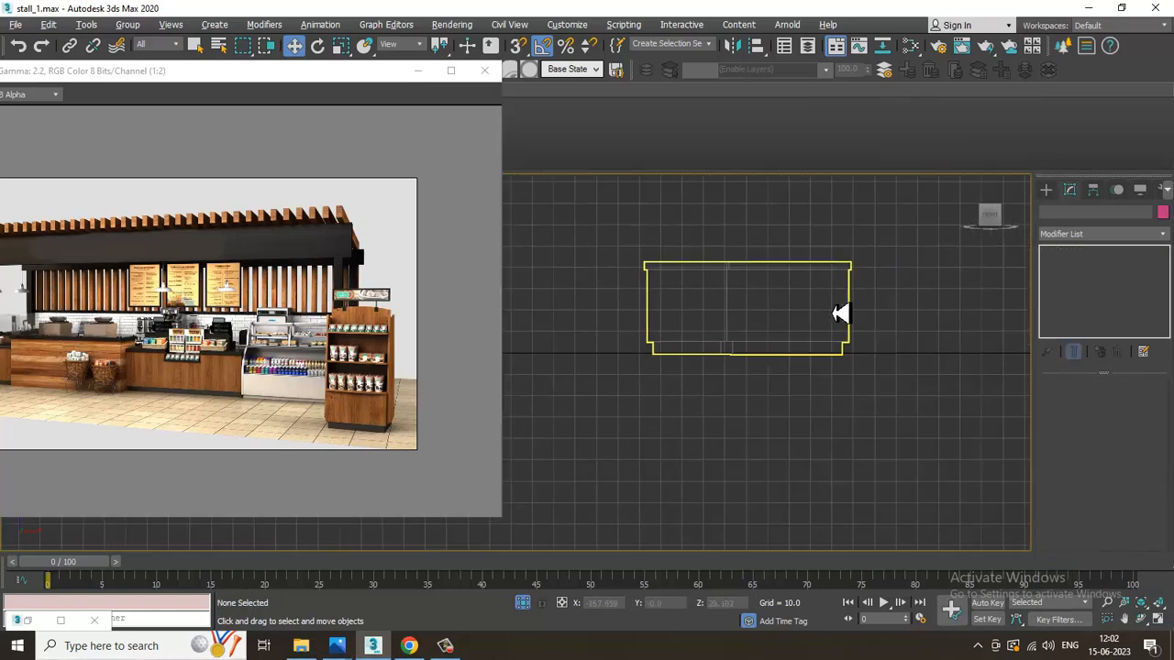
pyautogui.click(807, 307)
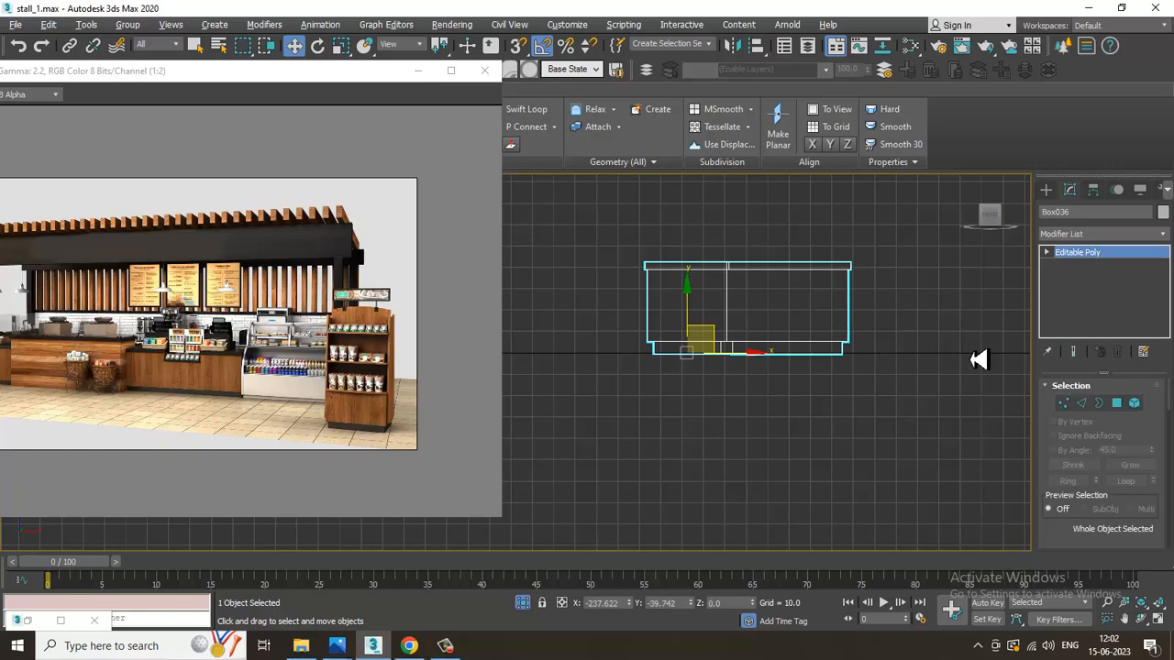
pyautogui.click(1117, 402)
pyautogui.moveTo(944, 358); pyautogui.dragTo(948, 358)
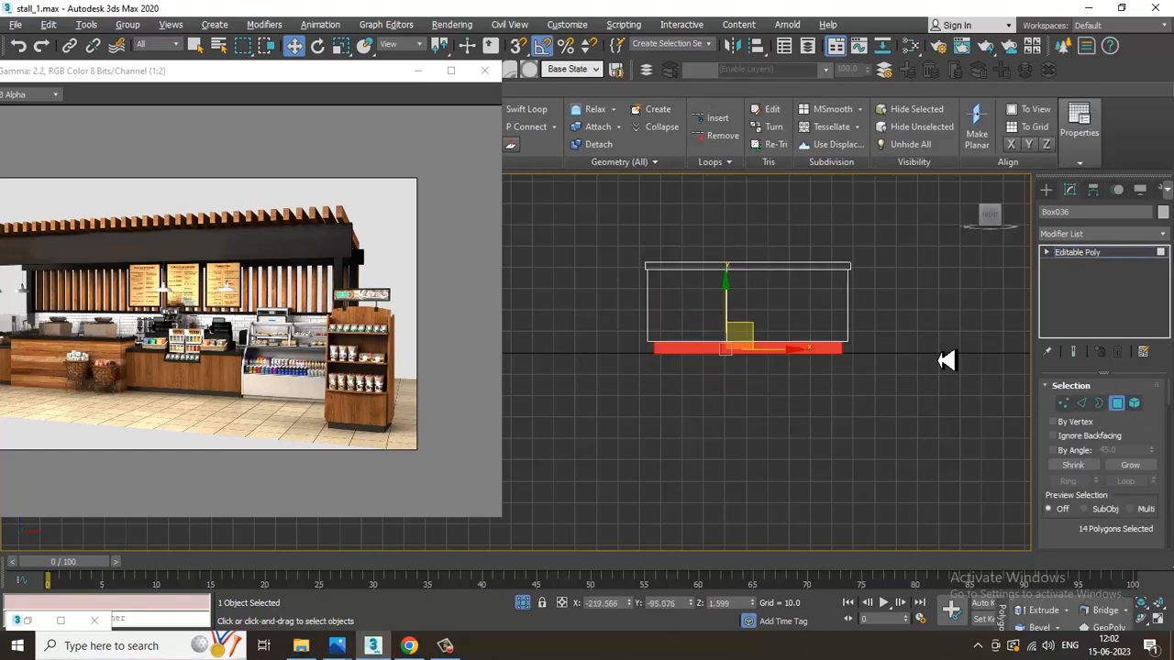
# Create a new VRayMtl with a near-black diffuse colour of value 15 and assign it to the selected base polygons
pyautogui.hotkey('alt', 'w')
pyautogui.hotkey('alt', 'w')
pyautogui.keyDown('alt'); pyautogui.moveTo(949, 413); pyautogui.dragTo(904, 406, button='middle'); pyautogui.keyUp('alt')
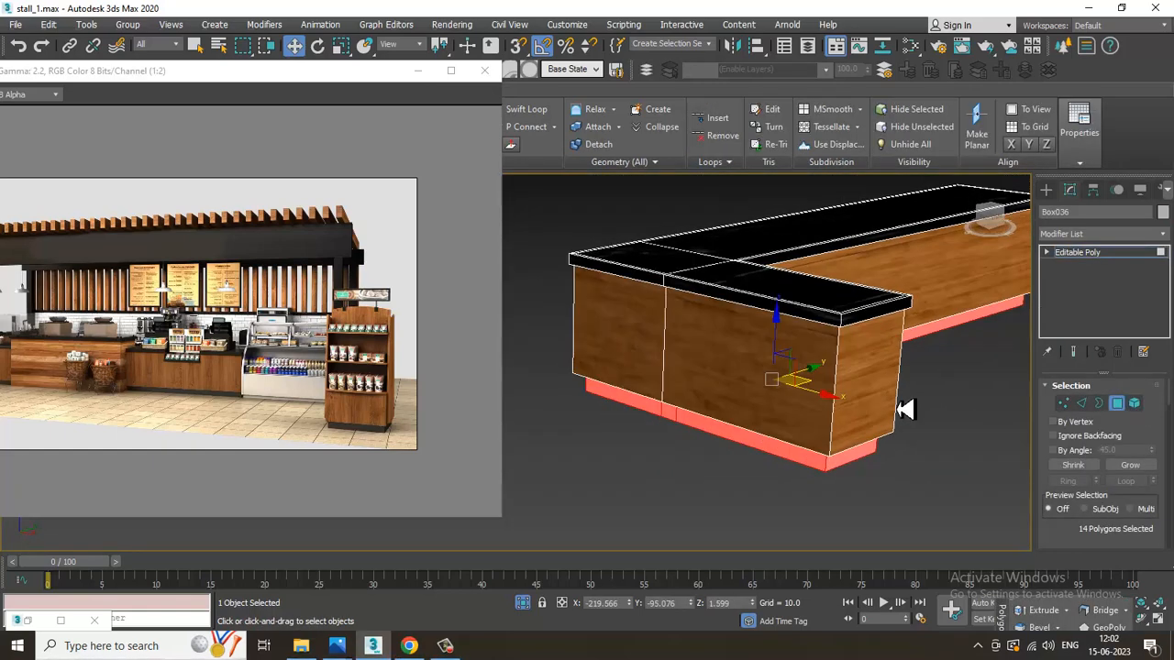
pyautogui.press('m')
pyautogui.moveTo(503, 525); pyautogui.dragTo(525, 185)
pyautogui.moveTo(526, 185); pyautogui.dragTo(531, 161, button='middle')
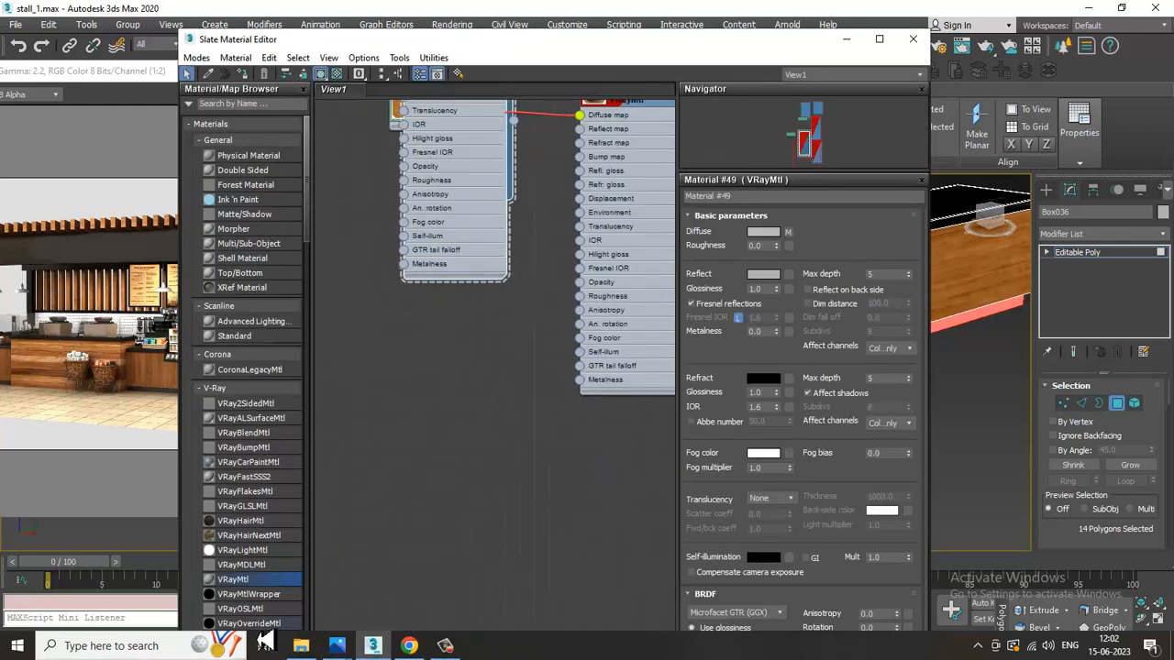
pyautogui.moveTo(472, 348); pyautogui.dragTo(470, 347)
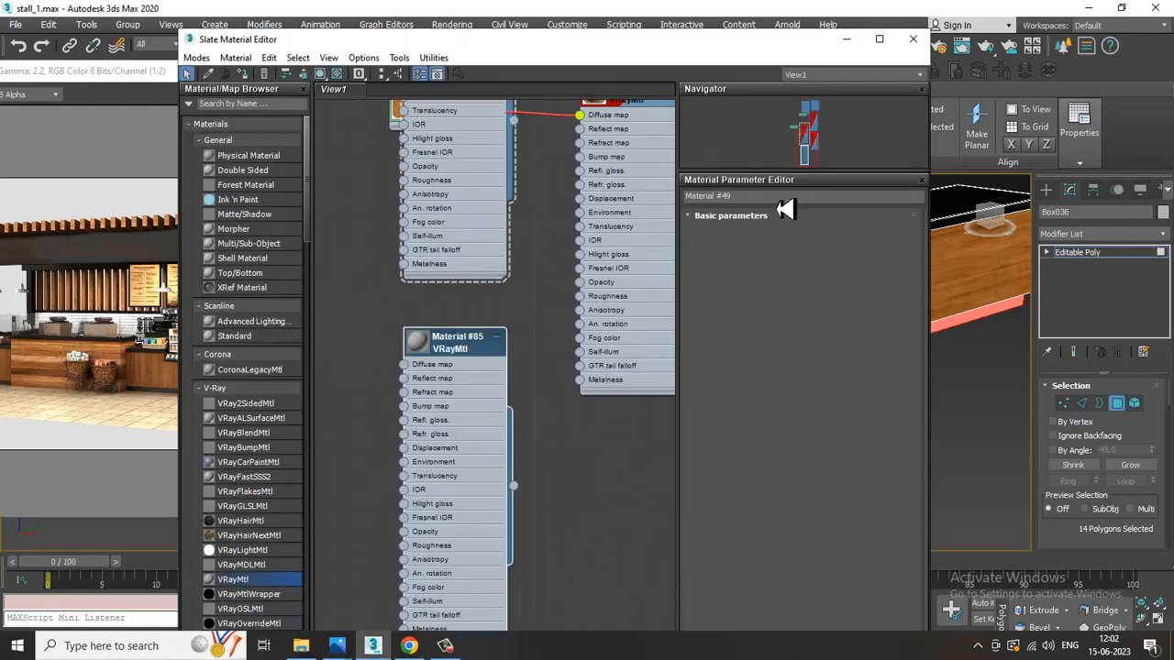
pyautogui.click(763, 231)
pyautogui.moveTo(427, 163); pyautogui.dragTo(449, 116)
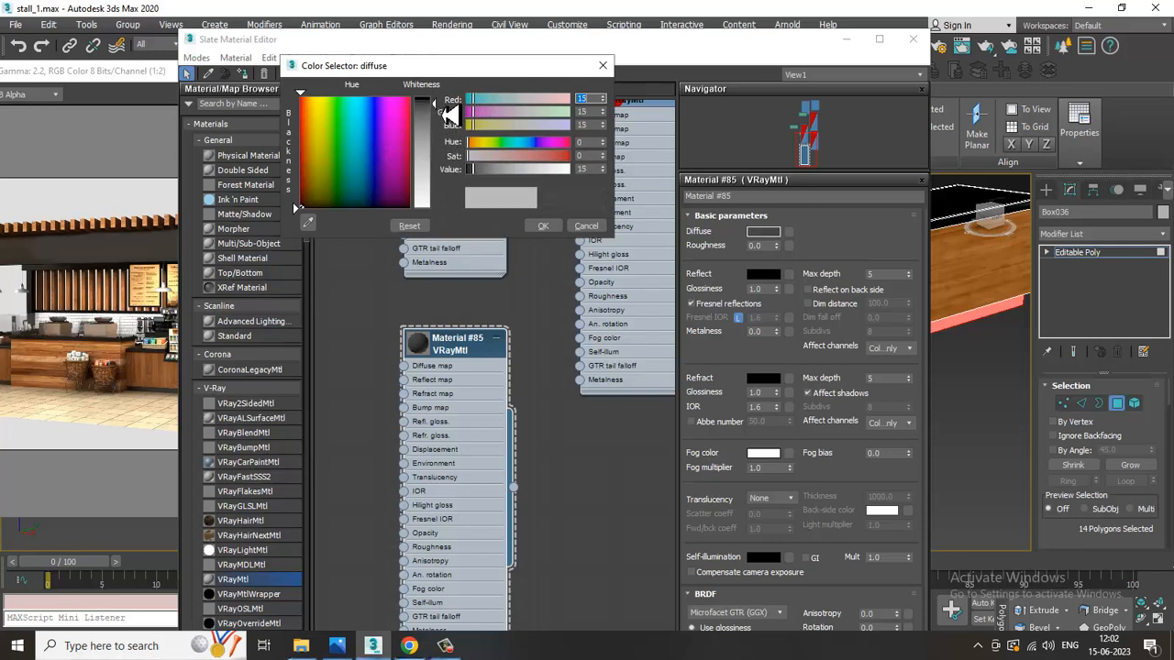
pyautogui.click(546, 228)
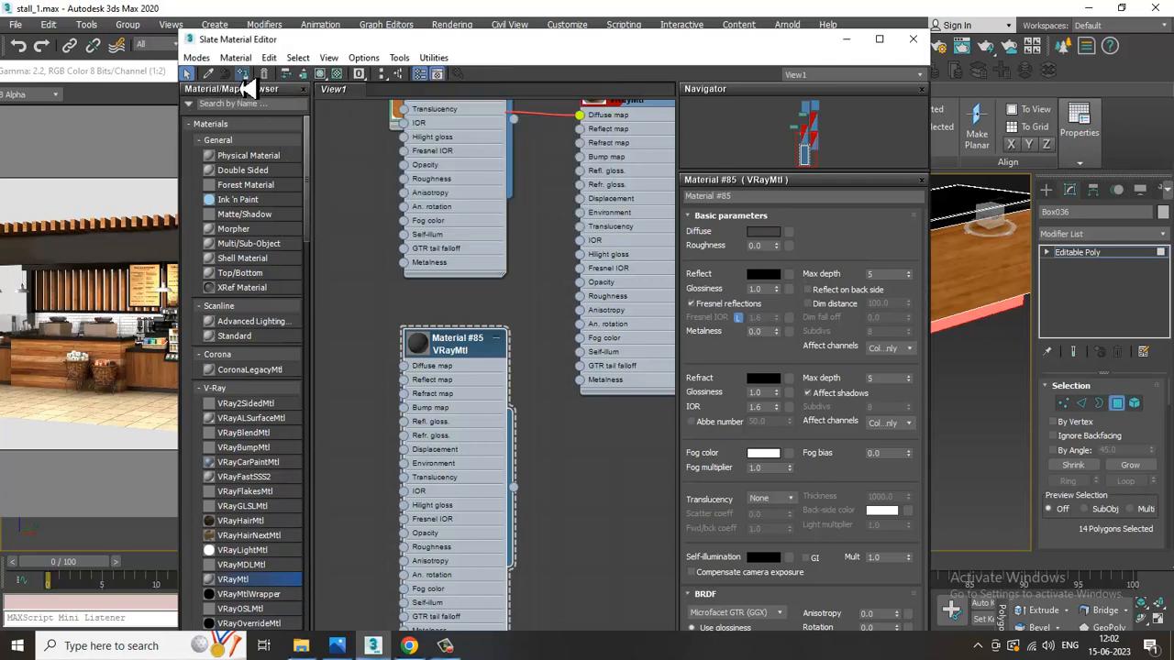
pyautogui.click(320, 74)
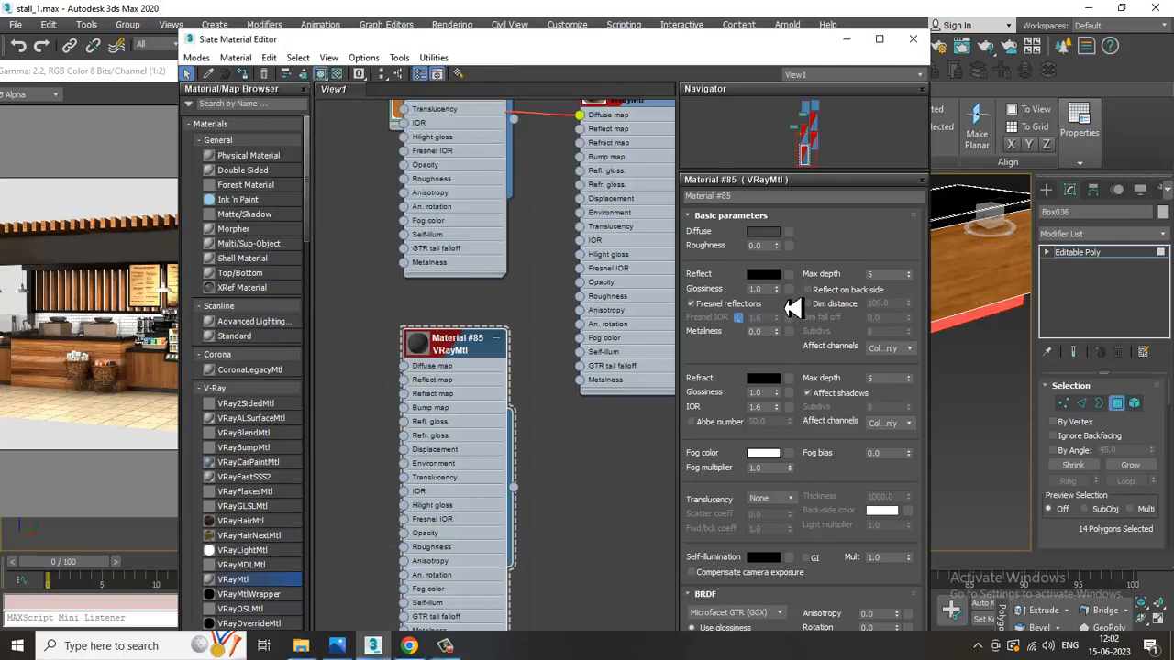
# Set the dark base material's reflection glossiness to 0.85 and its reflection colour to dark grey
pyautogui.moveTo(787, 306); pyautogui.dragTo(787, 316)
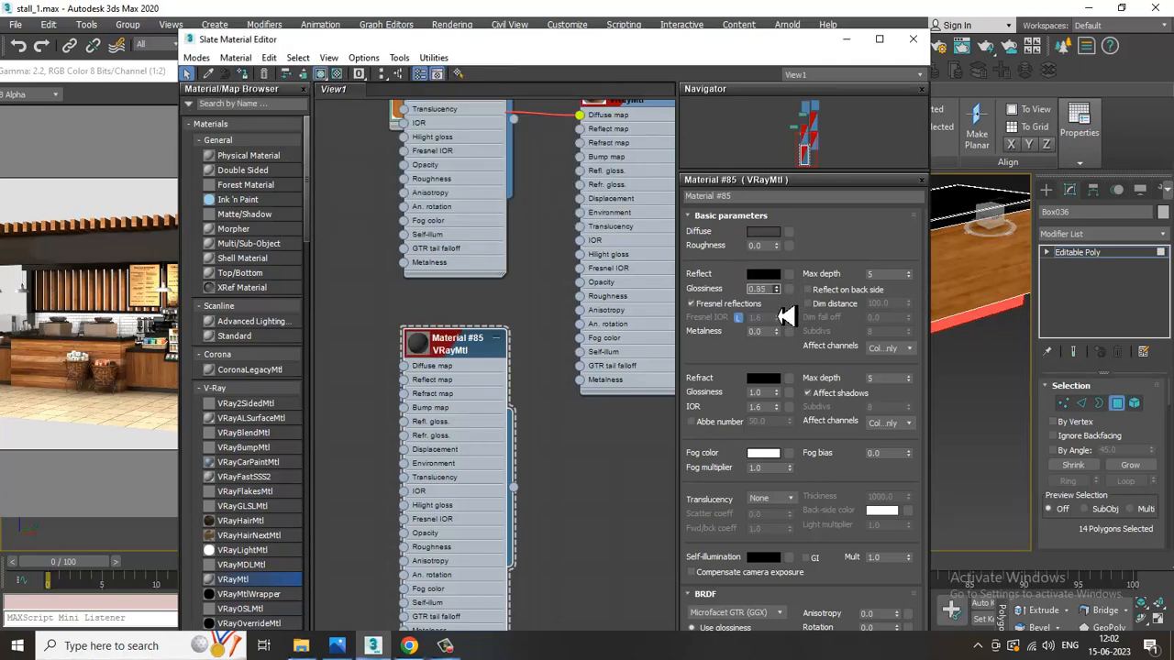
pyautogui.click(762, 275)
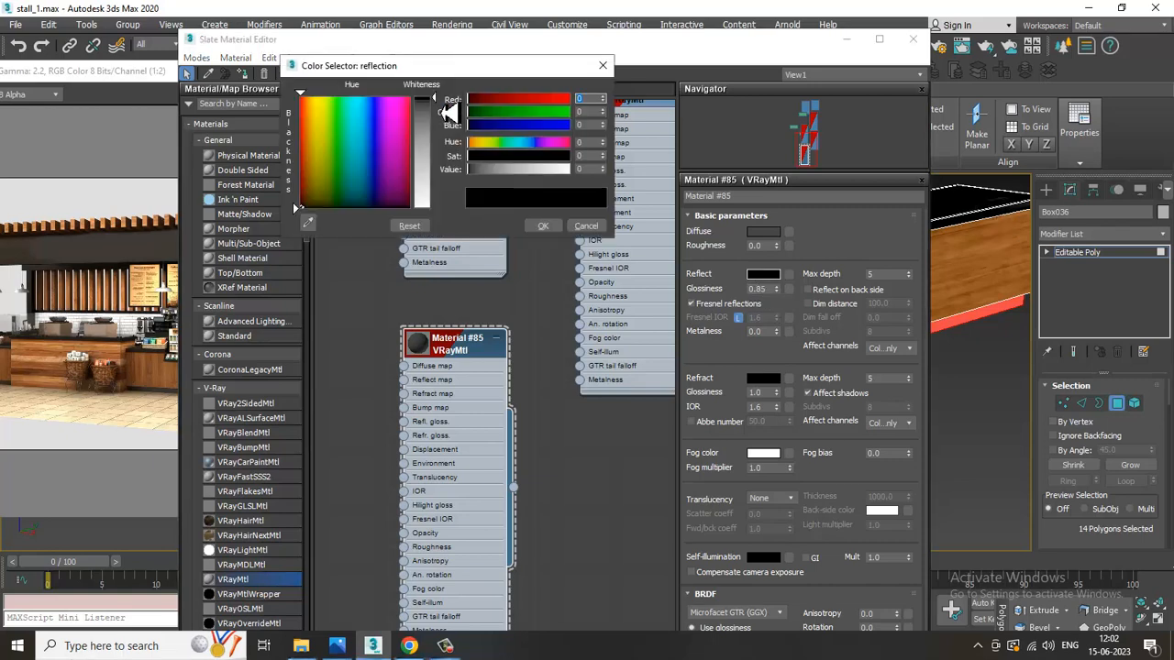
pyautogui.moveTo(447, 110); pyautogui.dragTo(516, 184)
pyautogui.click(543, 225)
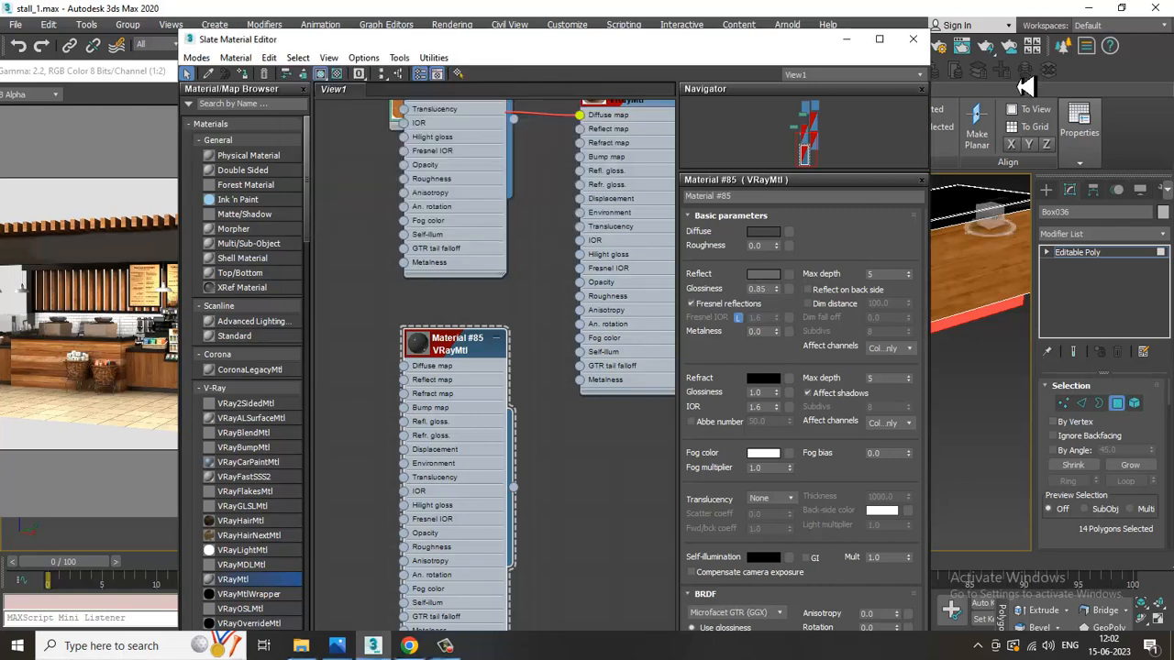
pyautogui.click(913, 38)
# Clear the polygon selection, show the whole stall again and leave polygon editing on the corner counter
pyautogui.click(957, 426)
pyautogui.scroll(-4, 957, 426)
pyautogui.moveTo(959, 424); pyautogui.dragTo(771, 428, button='middle')
pyautogui.rightClick(865, 361)
pyautogui.click(936, 233)
pyautogui.scroll(-3, 792, 356)
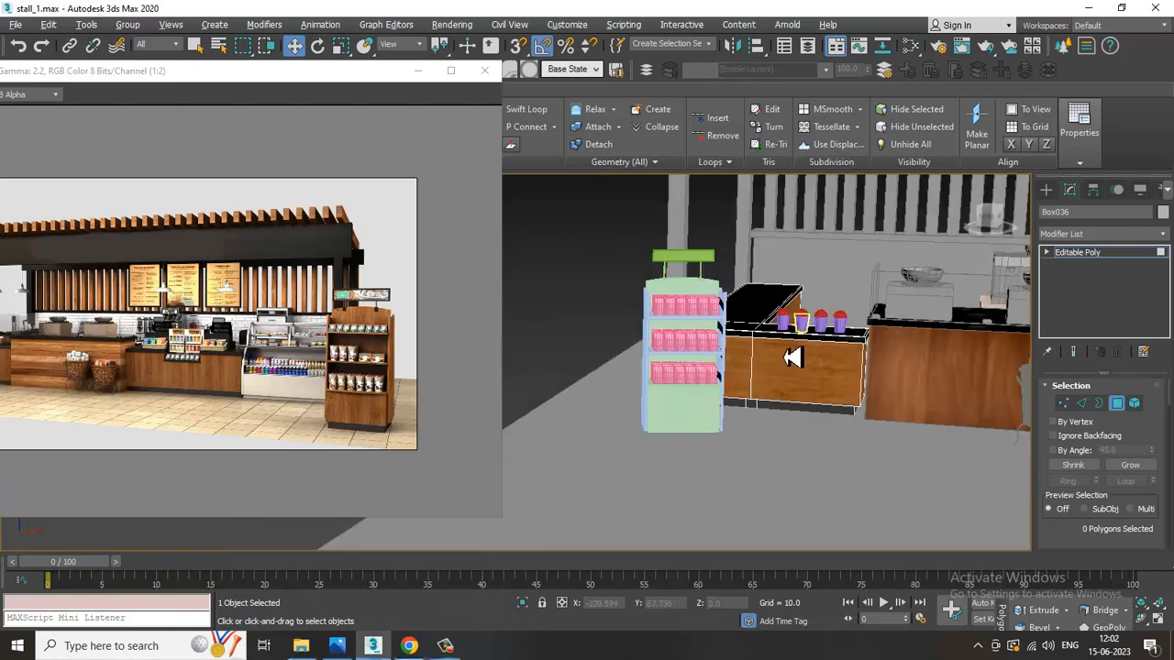
pyautogui.moveTo(885, 356); pyautogui.dragTo(746, 341, button='middle')
pyautogui.scroll(-3, 733, 341)
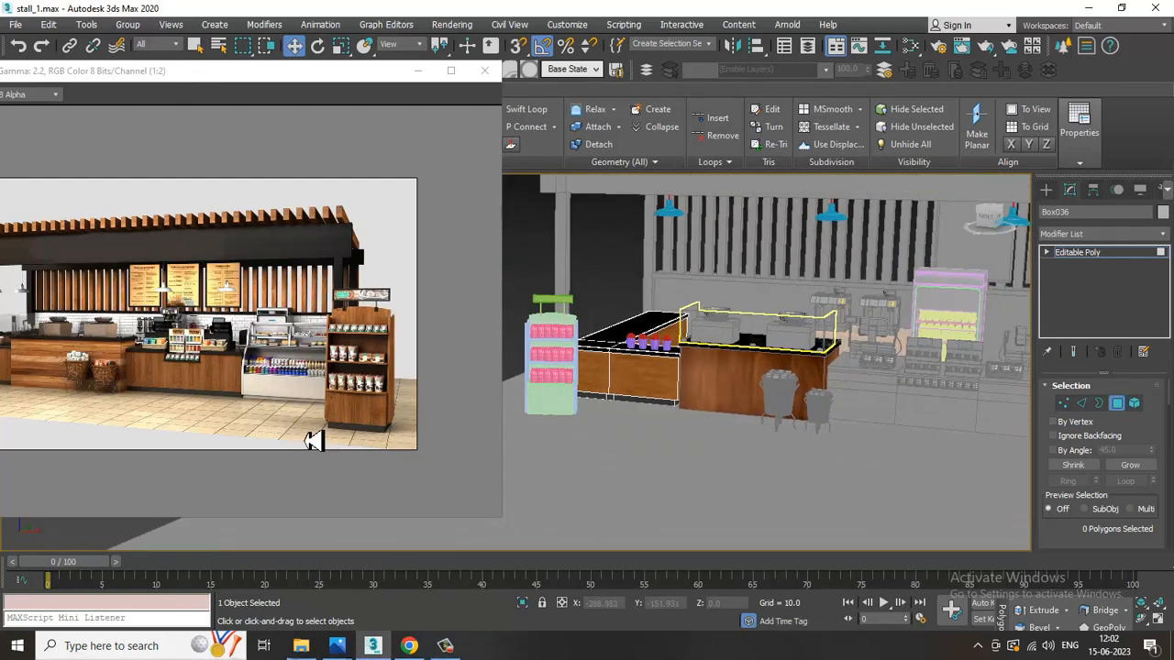
pyautogui.click(1136, 257)
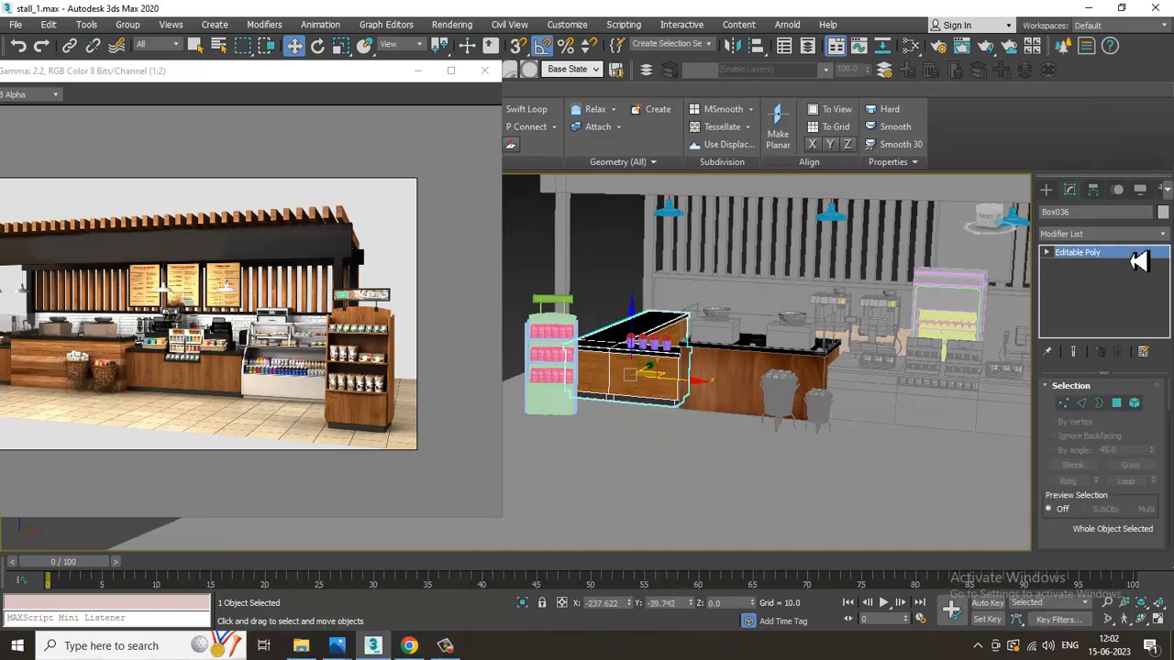
pyautogui.moveTo(754, 407); pyautogui.dragTo(725, 401, button='middle')
# Isolate the long counter under the coffee machines and display it in the front view
pyautogui.click(877, 414)
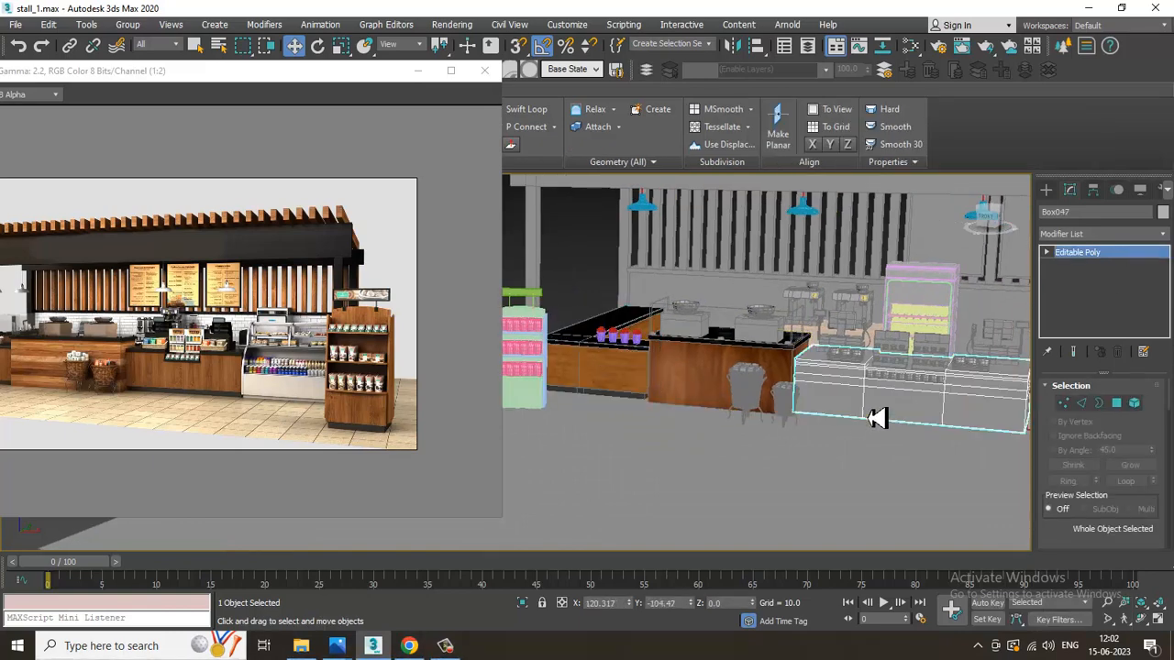
pyautogui.keyDown('alt'); pyautogui.moveTo(877, 414); pyautogui.dragTo(844, 419, button='middle'); pyautogui.keyUp('alt')
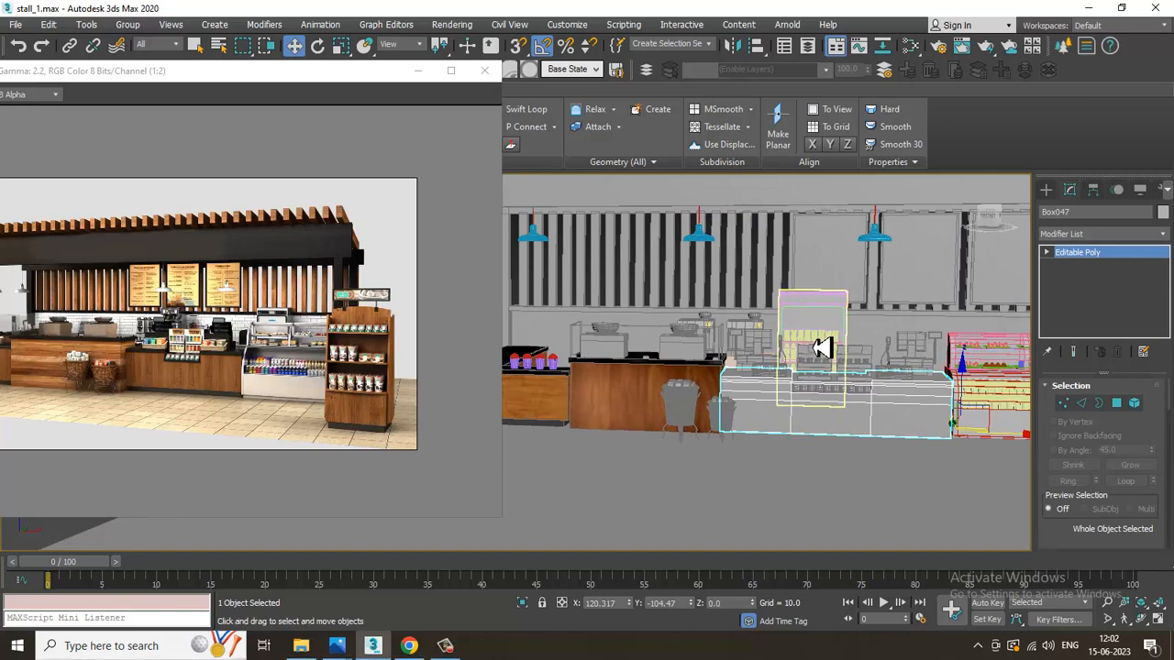
pyautogui.hotkey('alt', 'w')
pyautogui.middleClick(973, 308)
pyautogui.press('z')
pyautogui.hotkey('alt', 'q')
pyautogui.moveTo(734, 358); pyautogui.dragTo(911, 284, button='middle')
pyautogui.scroll(-3, 706, 336)
pyautogui.hotkey('alt', 'w')
pyautogui.scroll(-3, 848, 302)
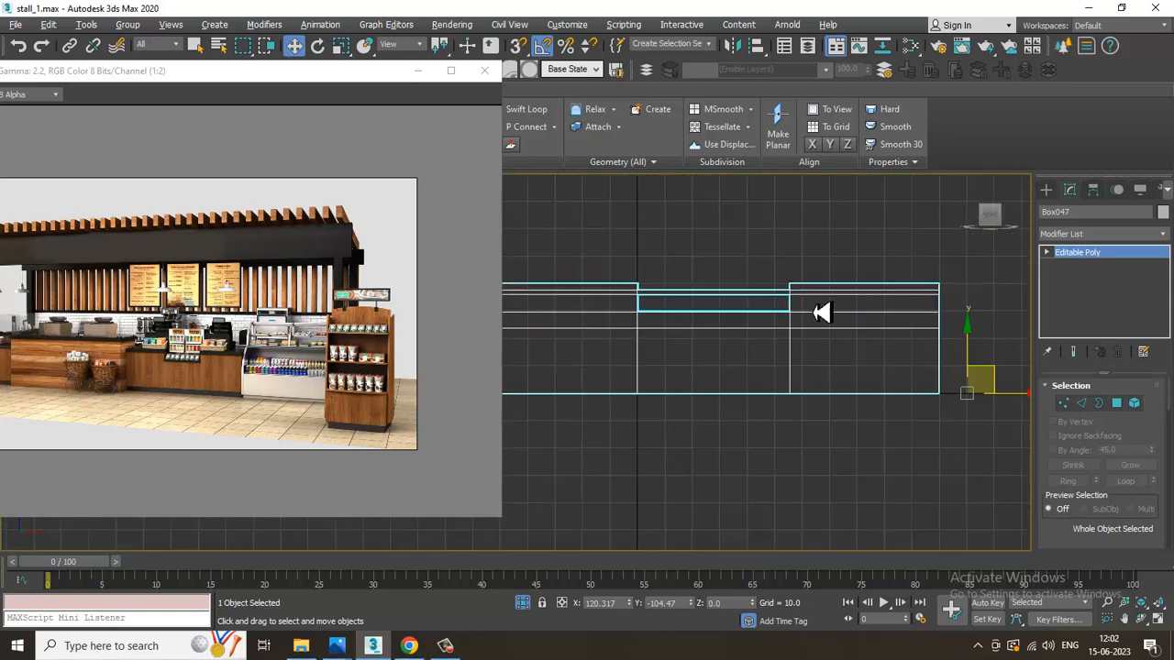
# Select the polygons of the isolated counter's body, including the recessed middle section, leaving out the countertop slabs
pyautogui.moveTo(822, 313); pyautogui.dragTo(833, 315, button='middle')
pyautogui.click(1116, 403)
pyautogui.click(734, 314)
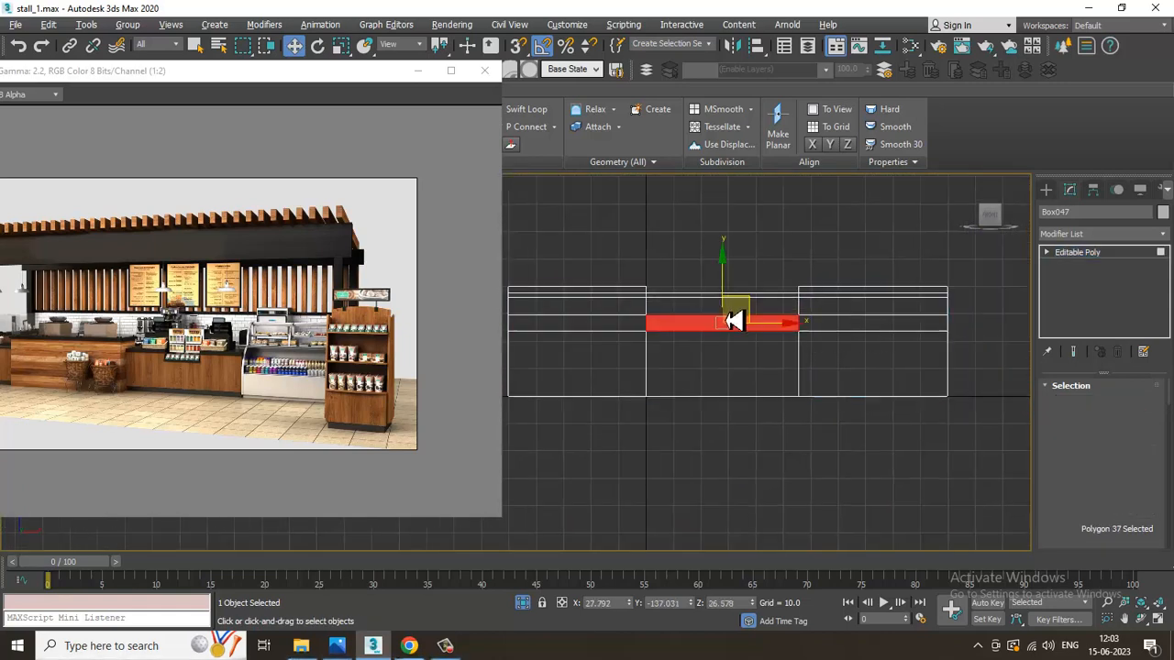
pyautogui.moveTo(613, 334); pyautogui.dragTo(713, 338, button='middle')
pyautogui.moveTo(1172, 480); pyautogui.dragTo(1166, 488)
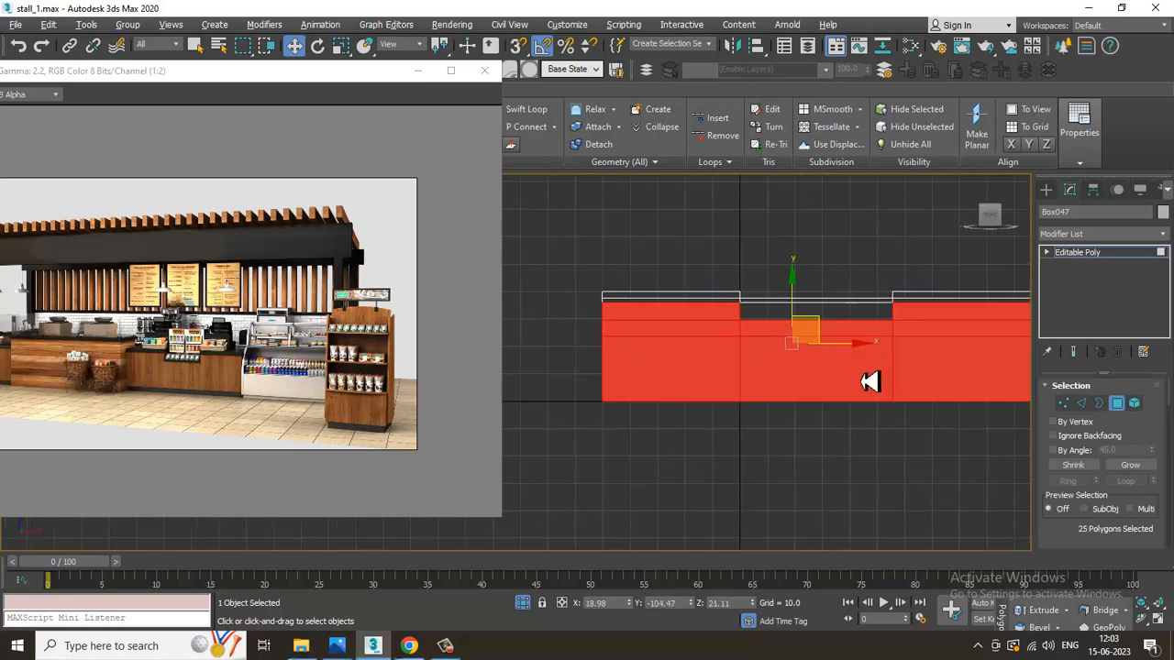
pyautogui.moveTo(871, 379); pyautogui.dragTo(836, 390, button='middle')
pyautogui.hotkey('alt', 'w')
pyautogui.moveTo(919, 481); pyautogui.dragTo(898, 478, button='middle')
pyautogui.hotkey('alt', 'w')
pyautogui.scroll(6, 812, 404)
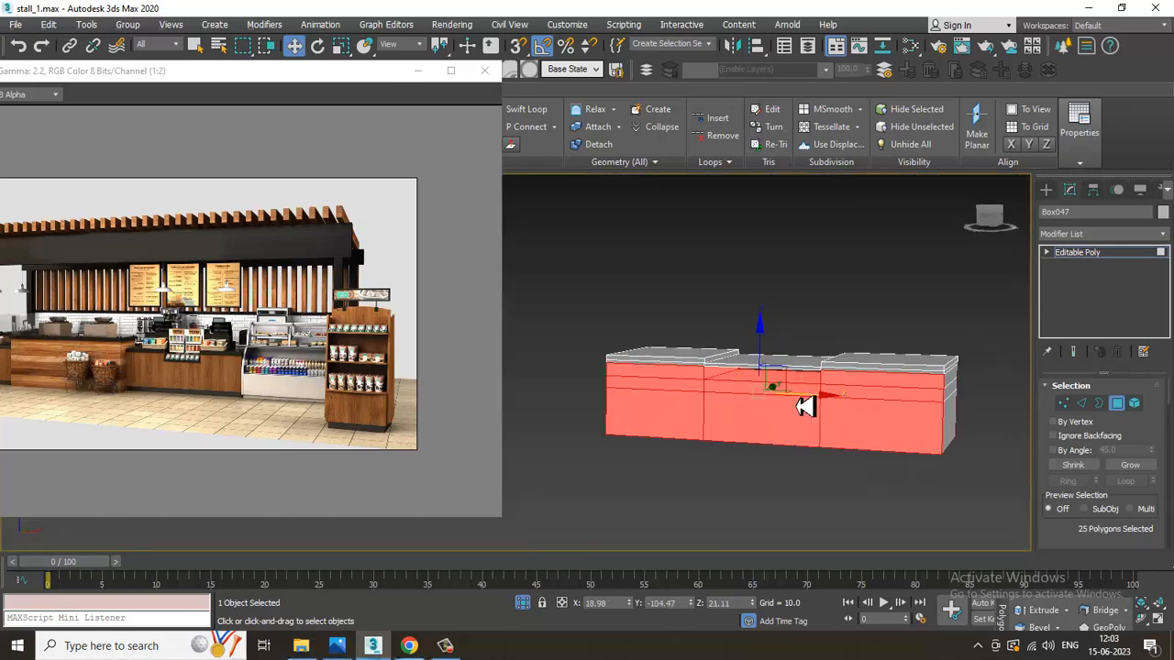
pyautogui.scroll(3, 761, 413)
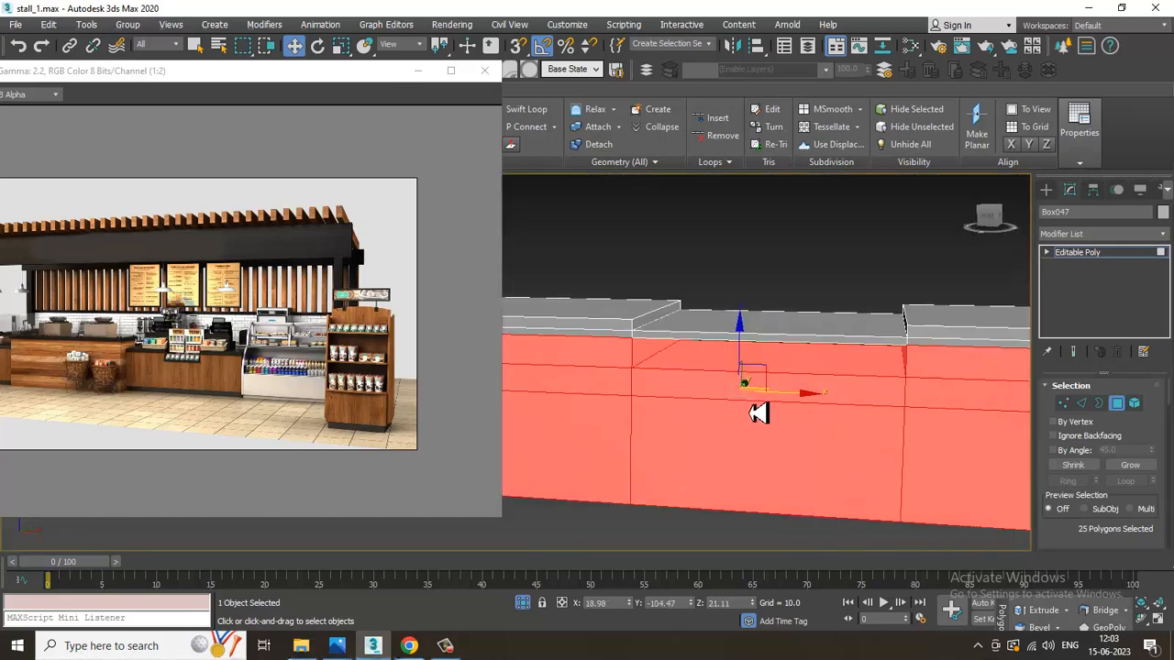
pyautogui.keyDown('alt'); pyautogui.moveTo(761, 414); pyautogui.dragTo(892, 399, button='middle'); pyautogui.keyUp('alt')
# Create a new VRayMtl with wood.jpg from the Desktop as its diffuse bitmap and assign it to the selected counter polygons
pyautogui.press('m')
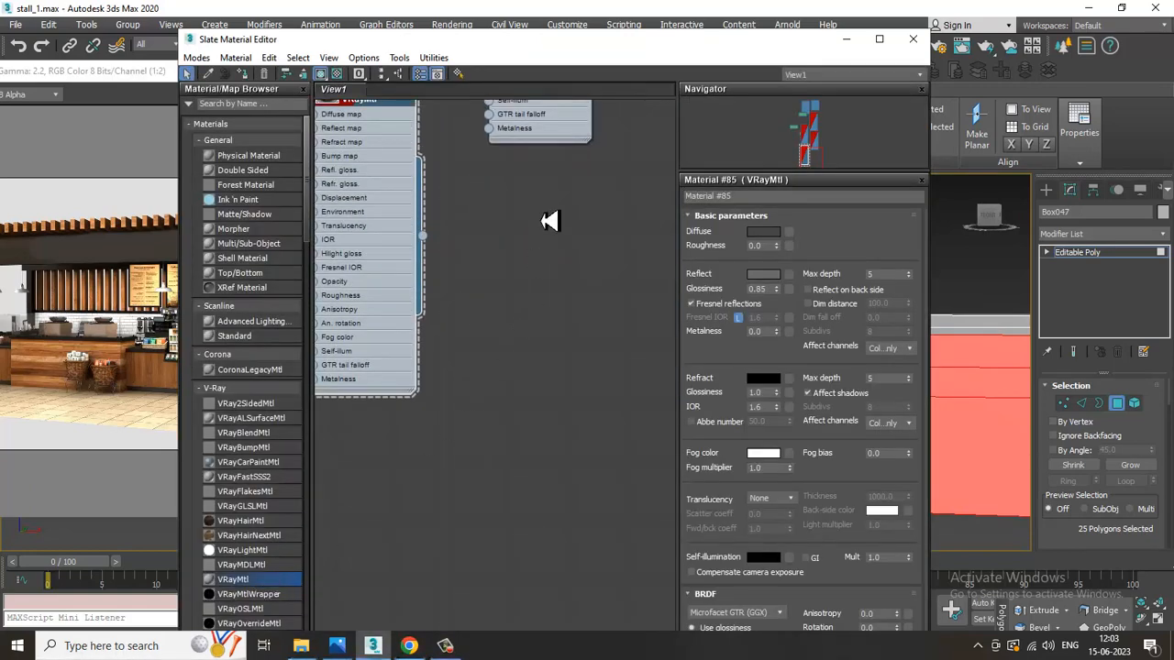
pyautogui.moveTo(550, 220); pyautogui.dragTo(550, 220)
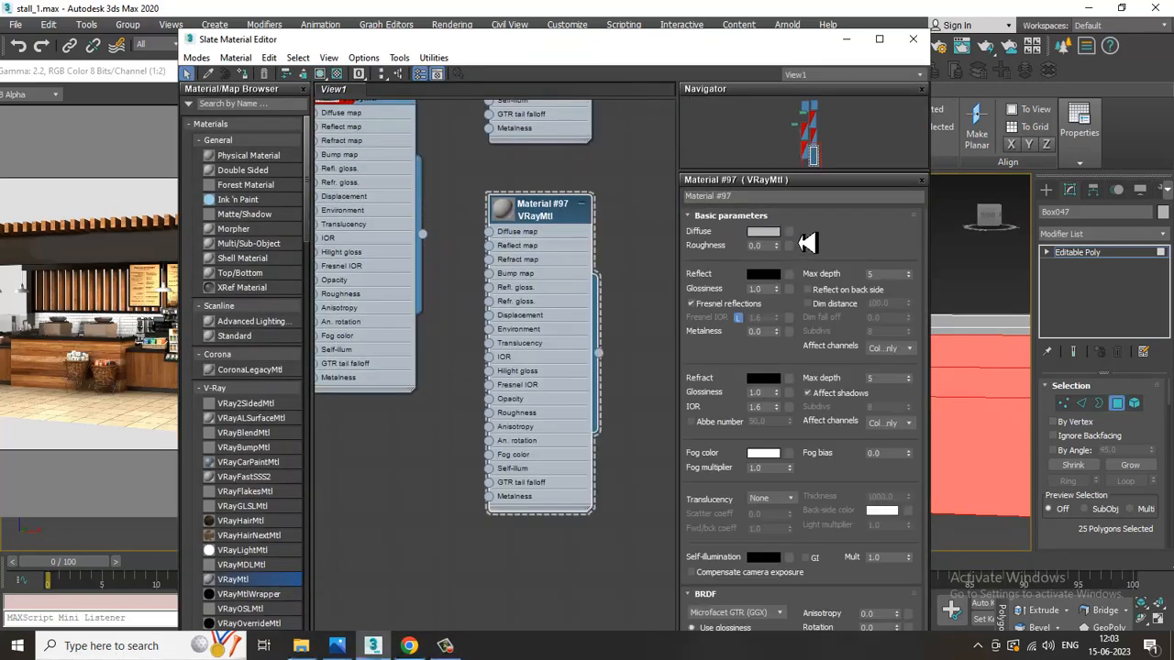
pyautogui.click(789, 244)
pyautogui.doubleClick(749, 180)
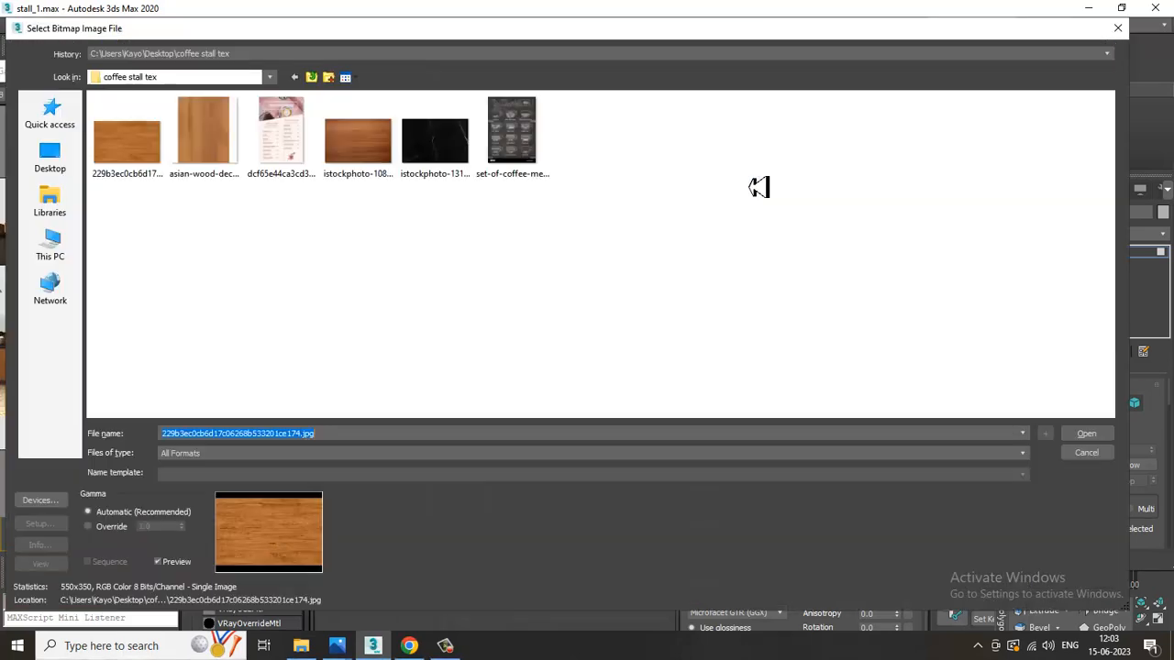
pyautogui.click(66, 167)
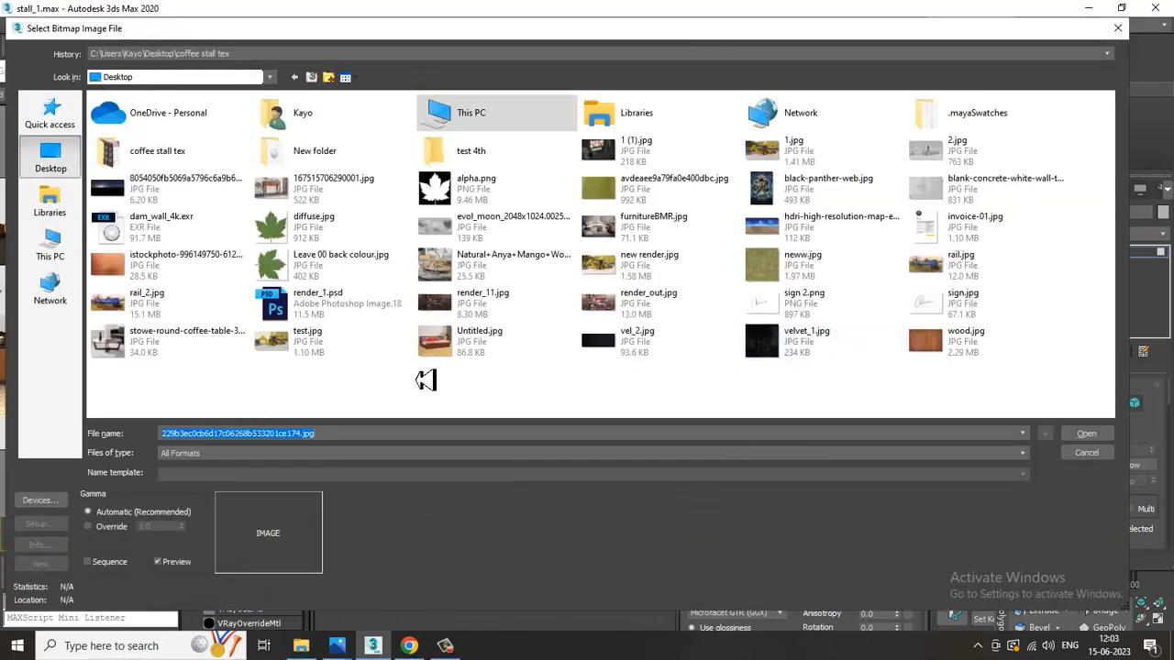
pyautogui.click(970, 356)
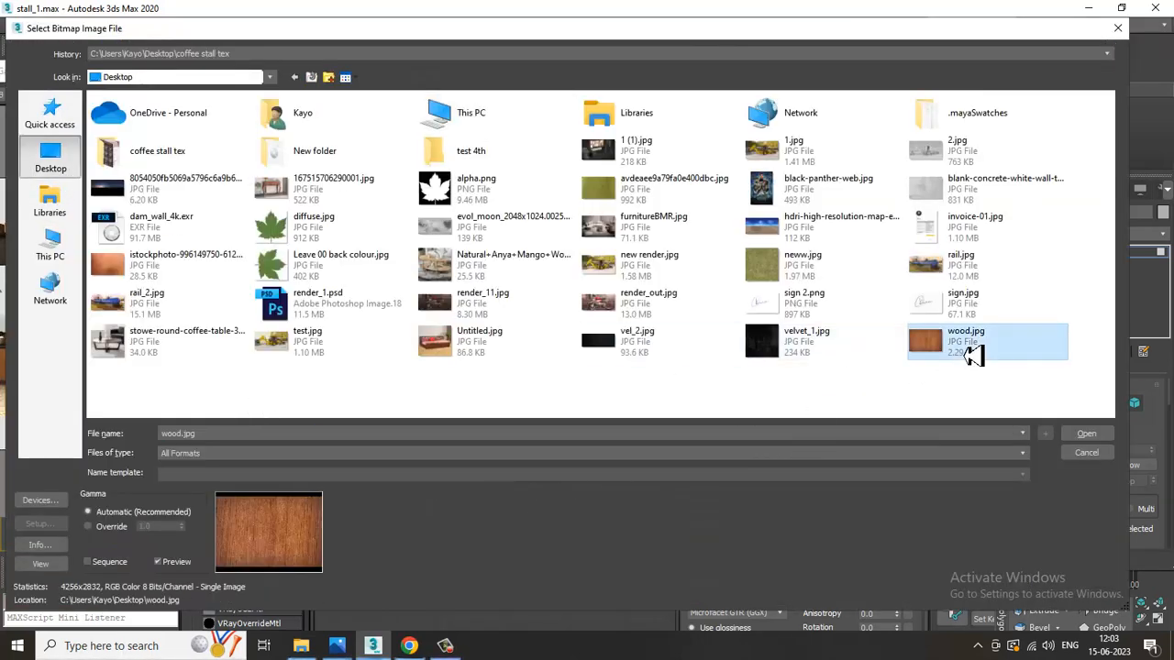
pyautogui.doubleClick(974, 356)
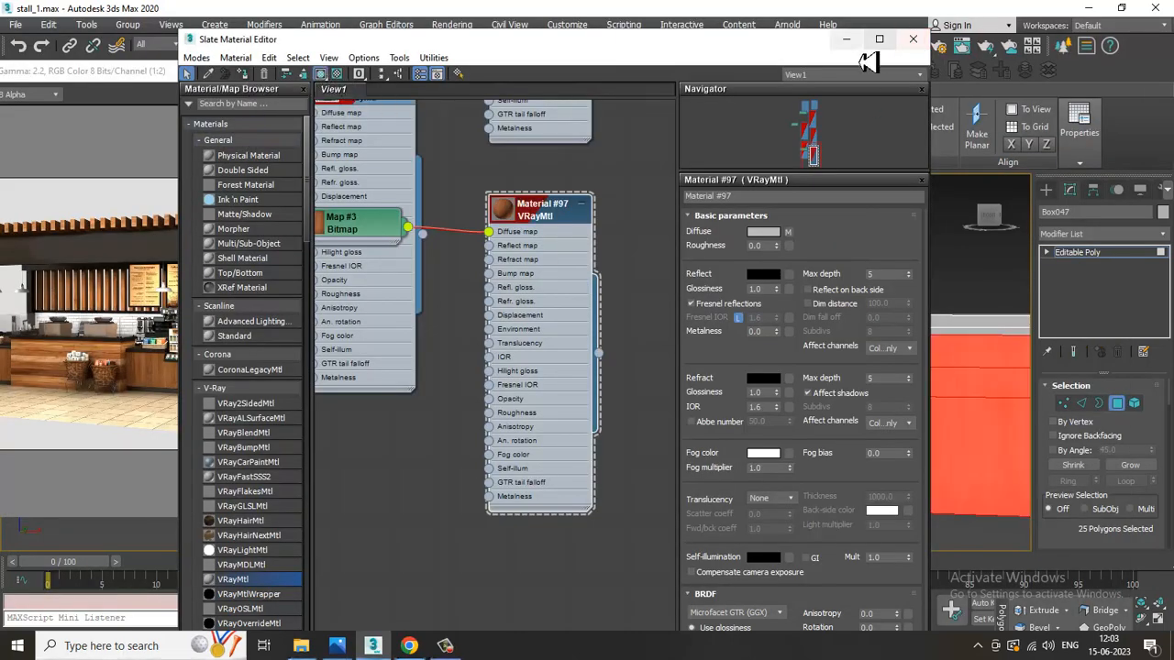
# Lighten the new wood material's reflection colour to grey and put the material editor away
pyautogui.click(763, 275)
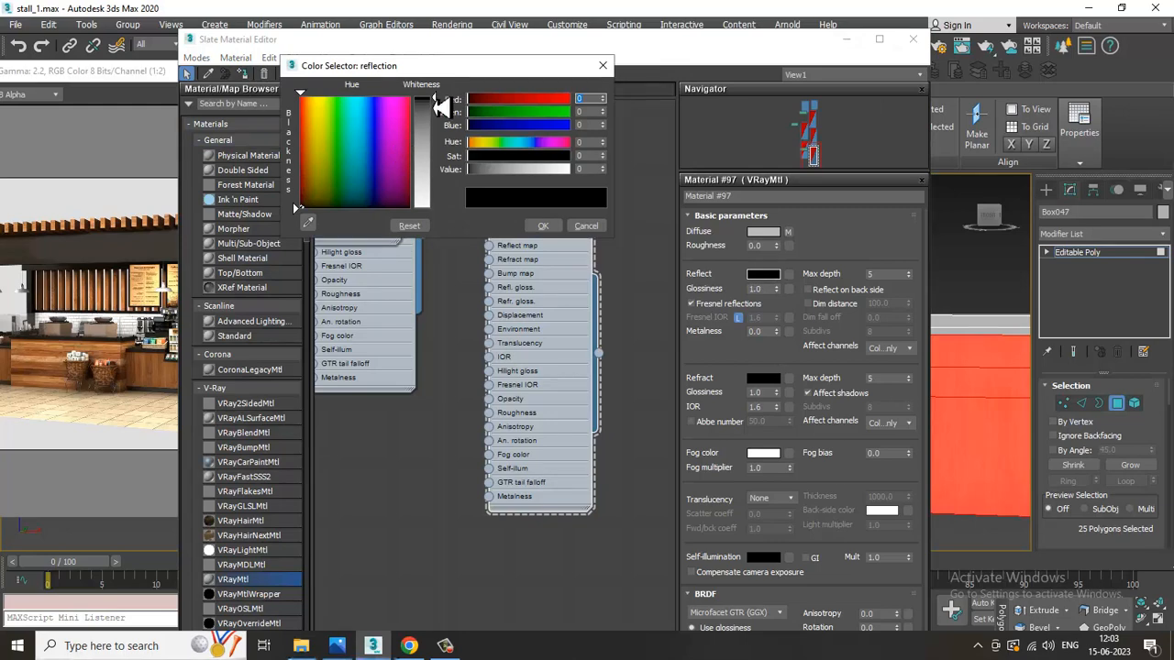
pyautogui.moveTo(440, 105); pyautogui.dragTo(446, 136)
pyautogui.click(541, 226)
pyautogui.click(863, 47)
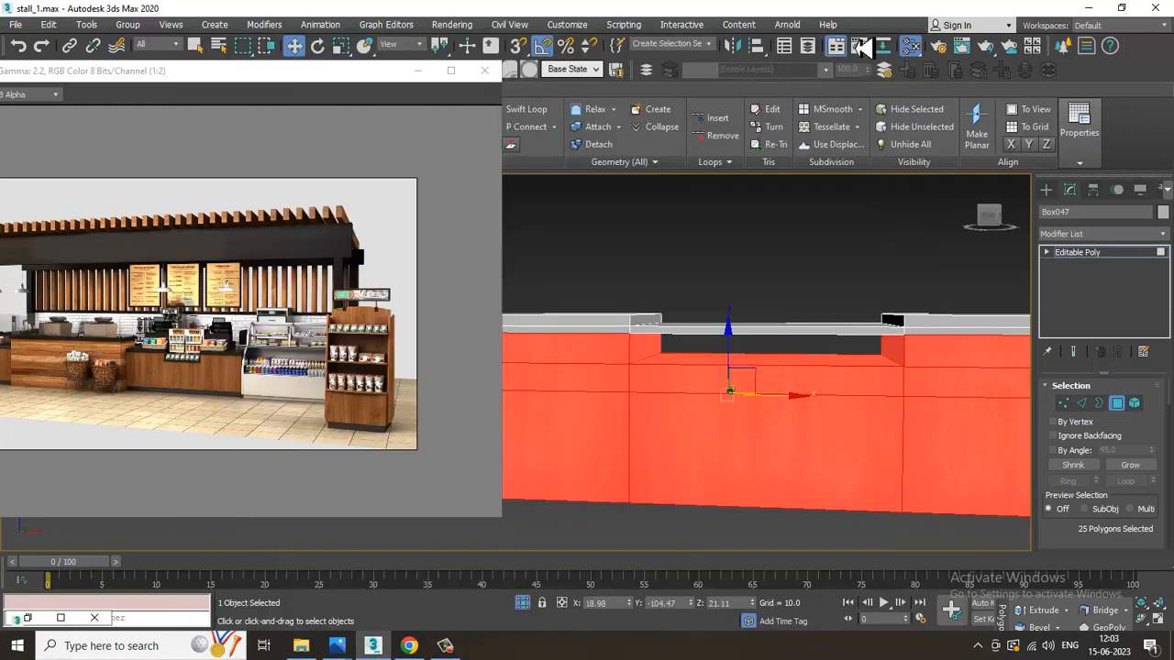
# Deselect the wood-covered polygons, end the counter's isolation and return to whole-object level
pyautogui.click(869, 279)
pyautogui.scroll(-6, 904, 461)
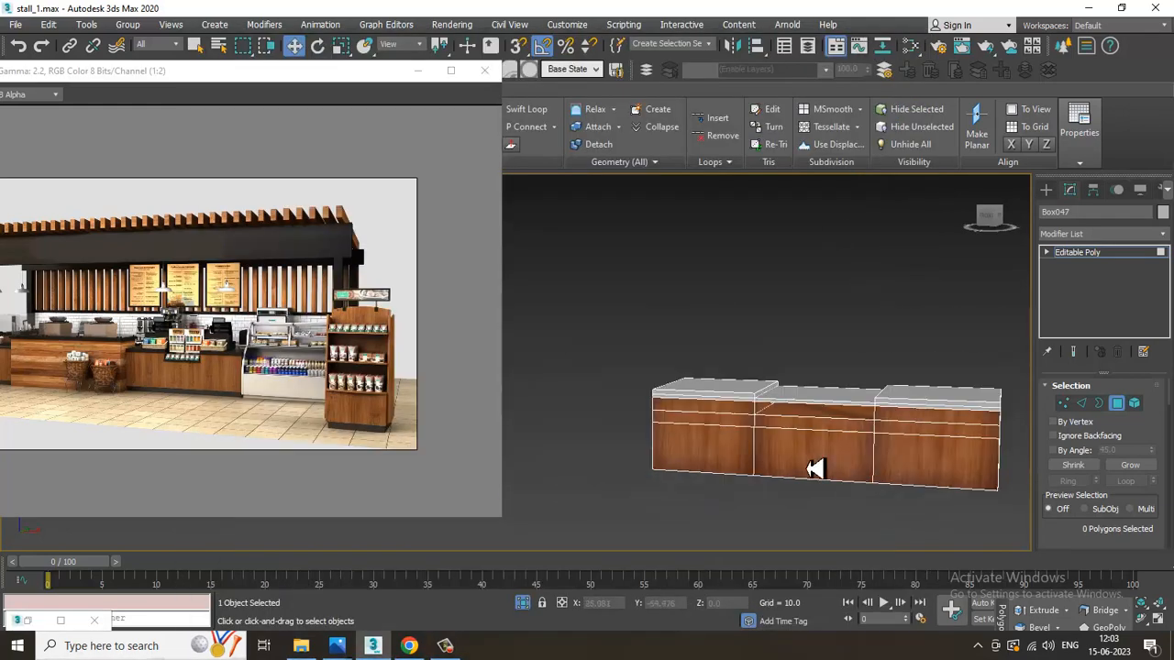
pyautogui.rightClick(862, 326)
pyautogui.click(917, 209)
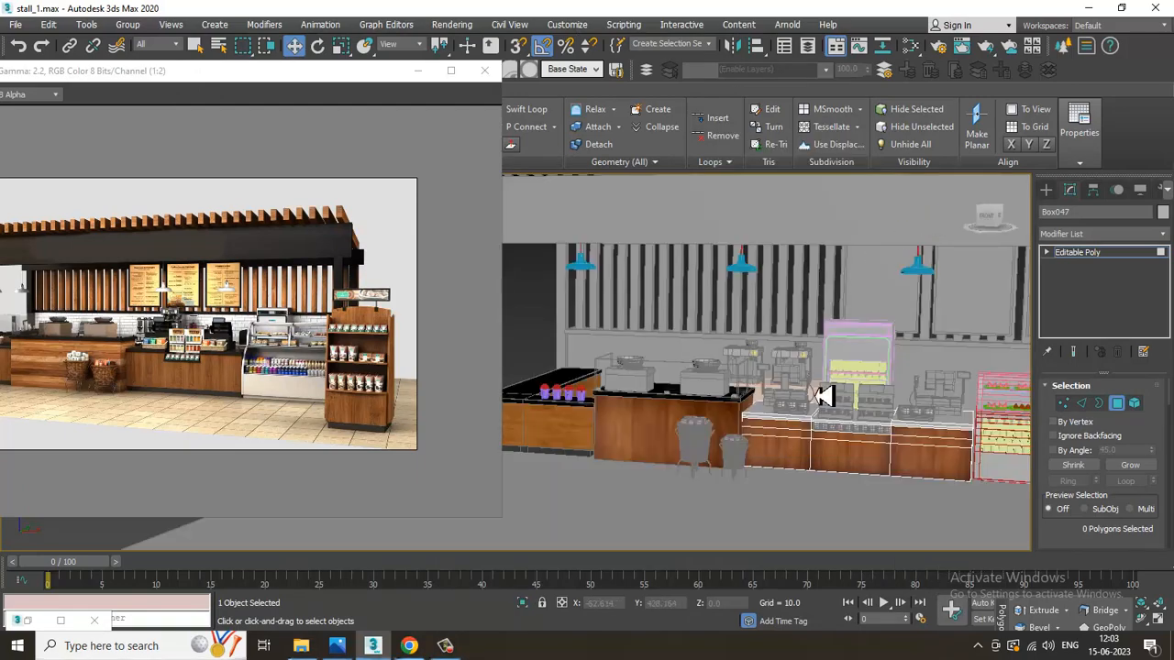
pyautogui.scroll(5, 761, 419)
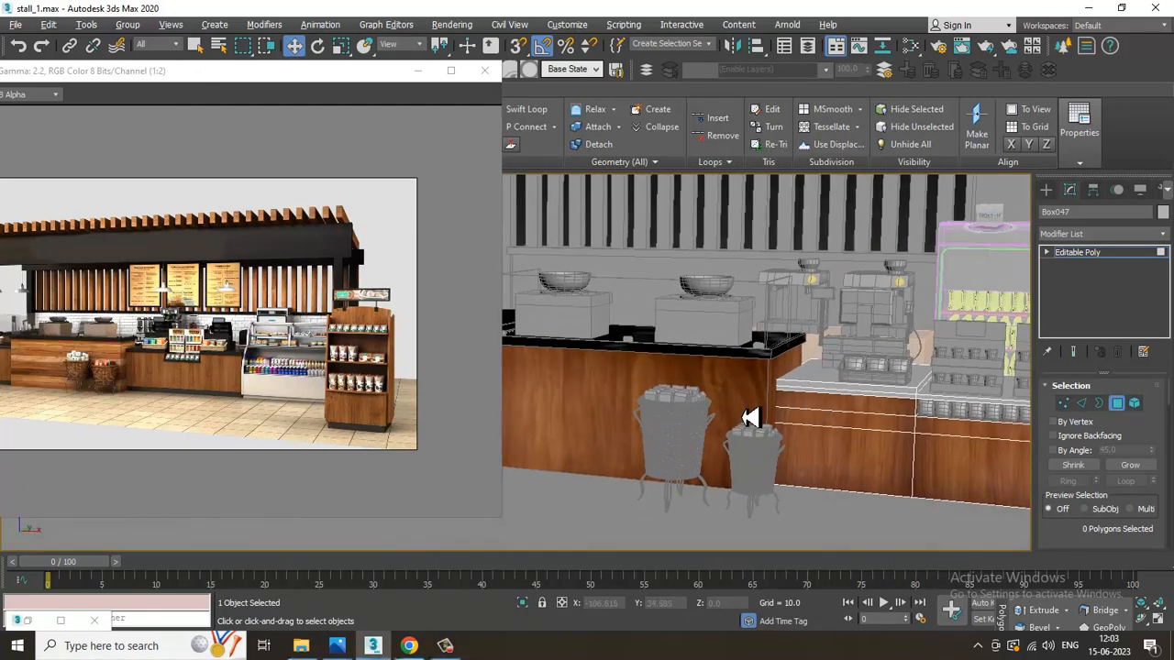
pyautogui.scroll(-2, 779, 429)
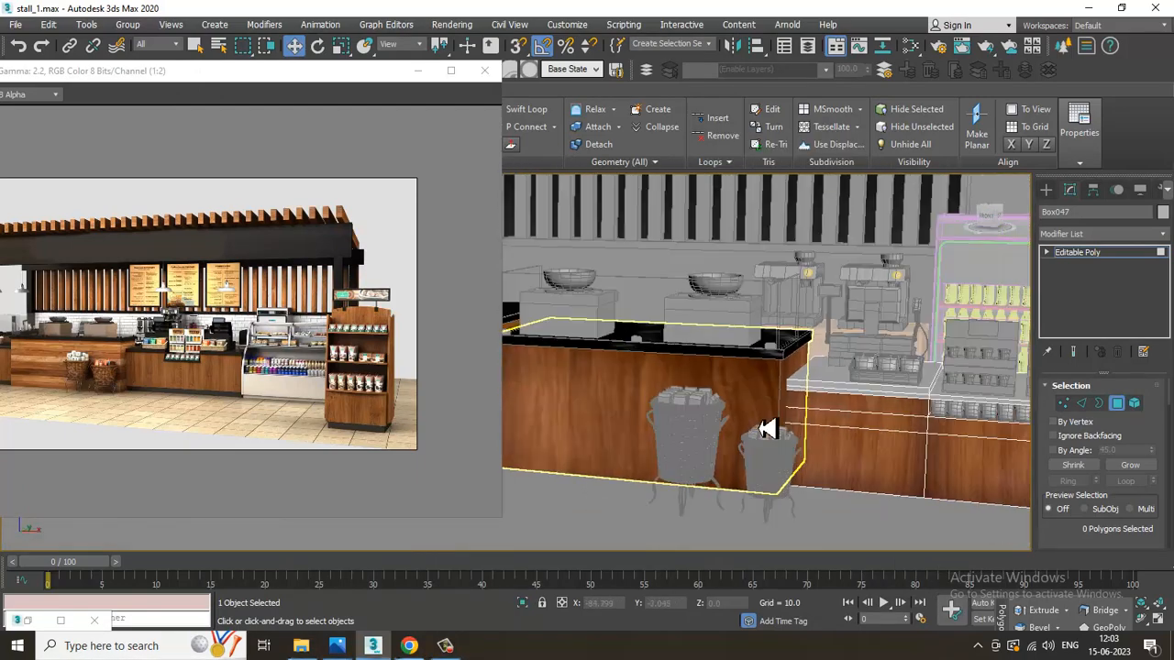
pyautogui.scroll(-5, 779, 425)
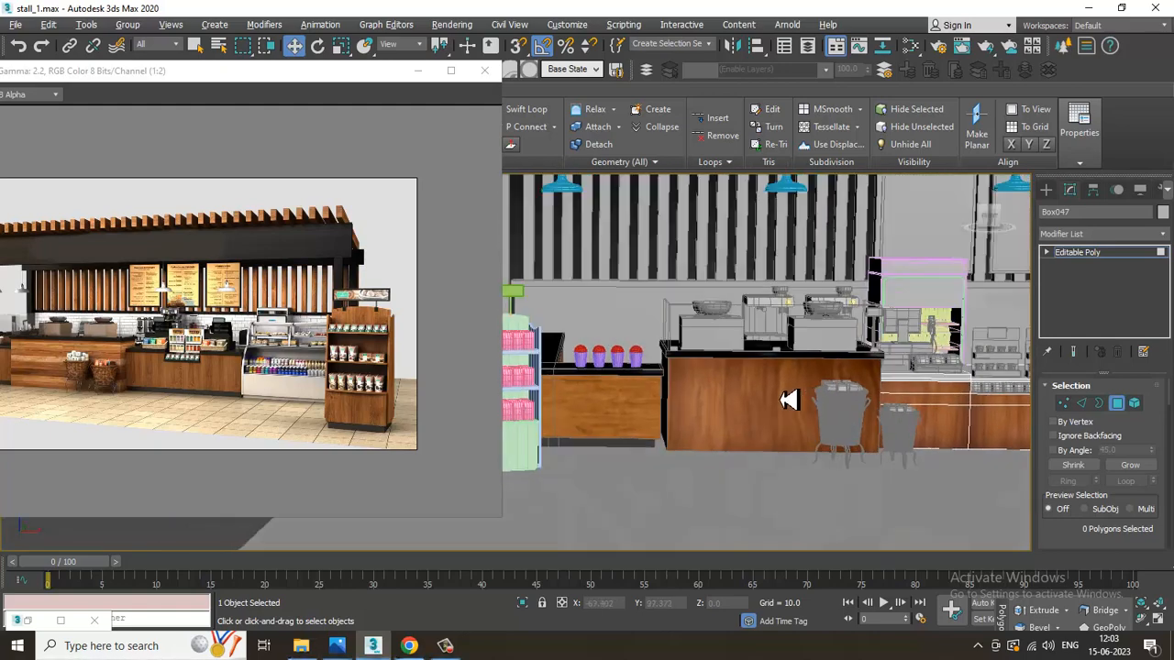
pyautogui.moveTo(837, 432); pyautogui.dragTo(748, 431, button='middle')
pyautogui.scroll(-2, 800, 444)
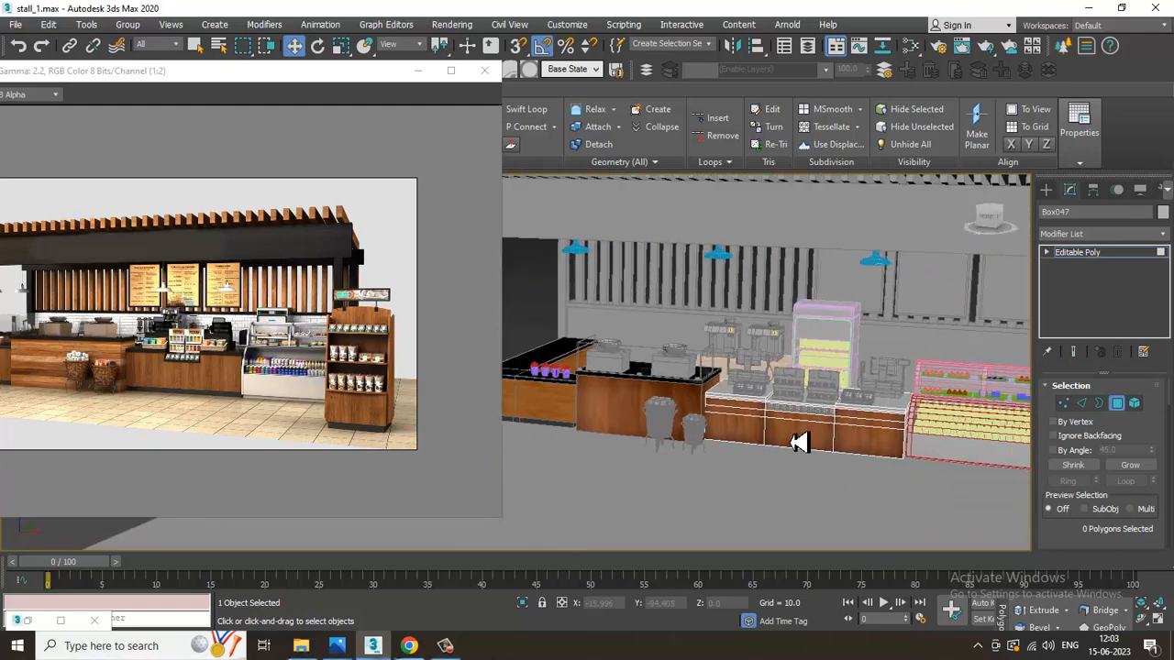
pyautogui.scroll(4, 802, 444)
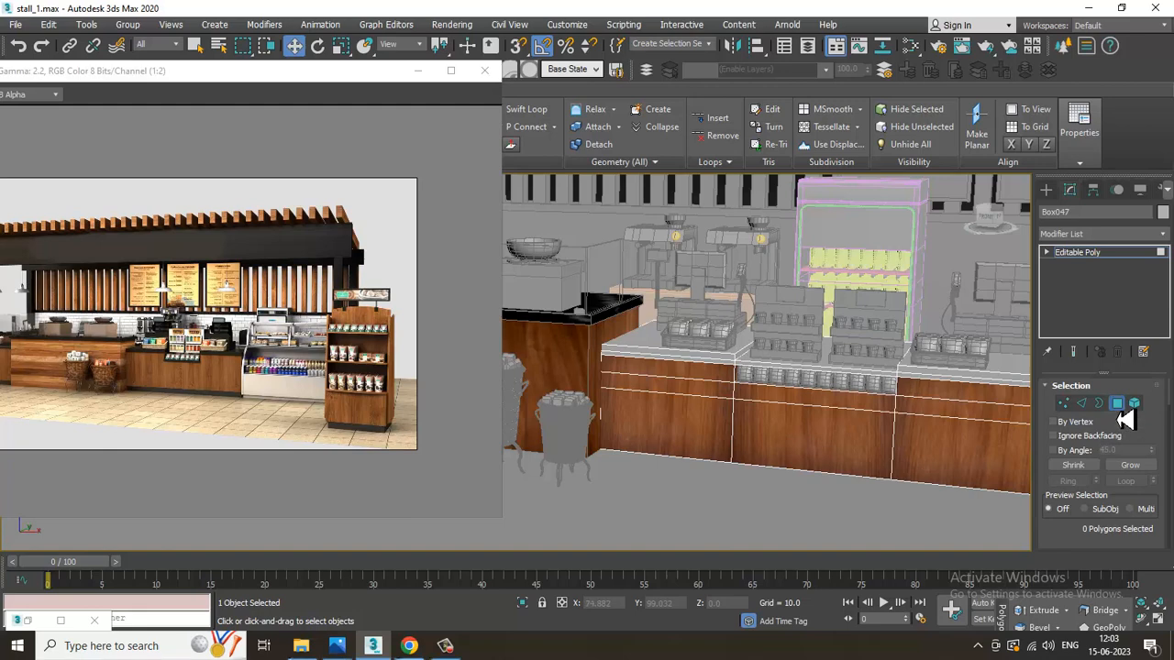
pyautogui.click(1118, 408)
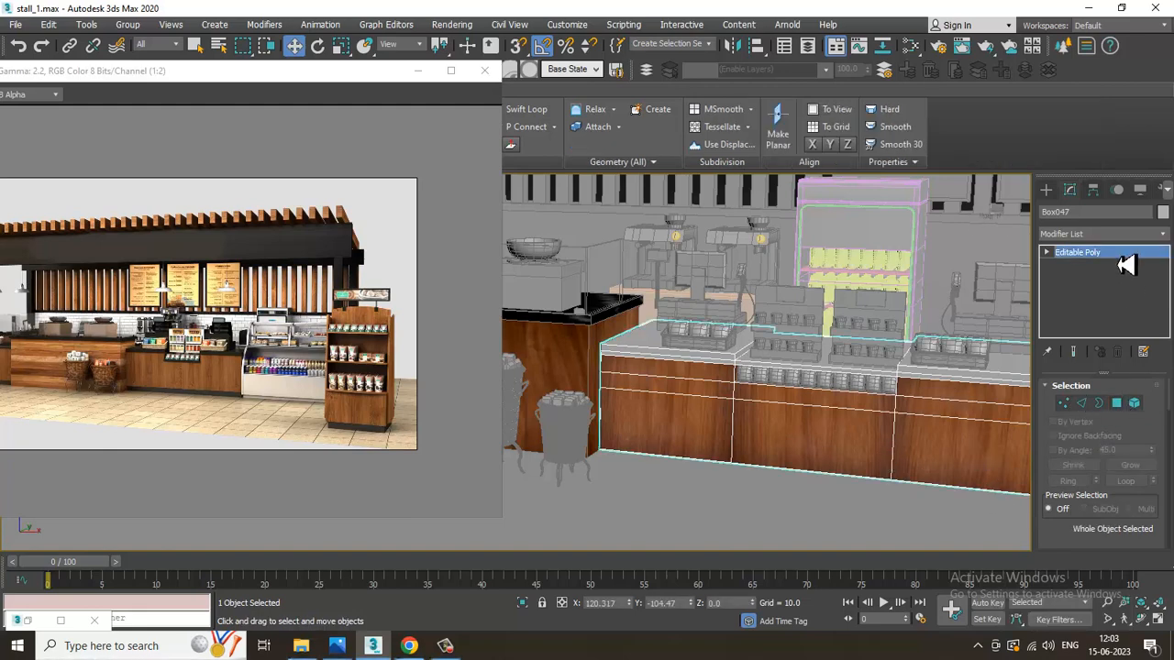
# Enter polygon level on the wood-fronted counter, isolate it and frame it in the front view
pyautogui.press('4')
pyautogui.click(794, 431)
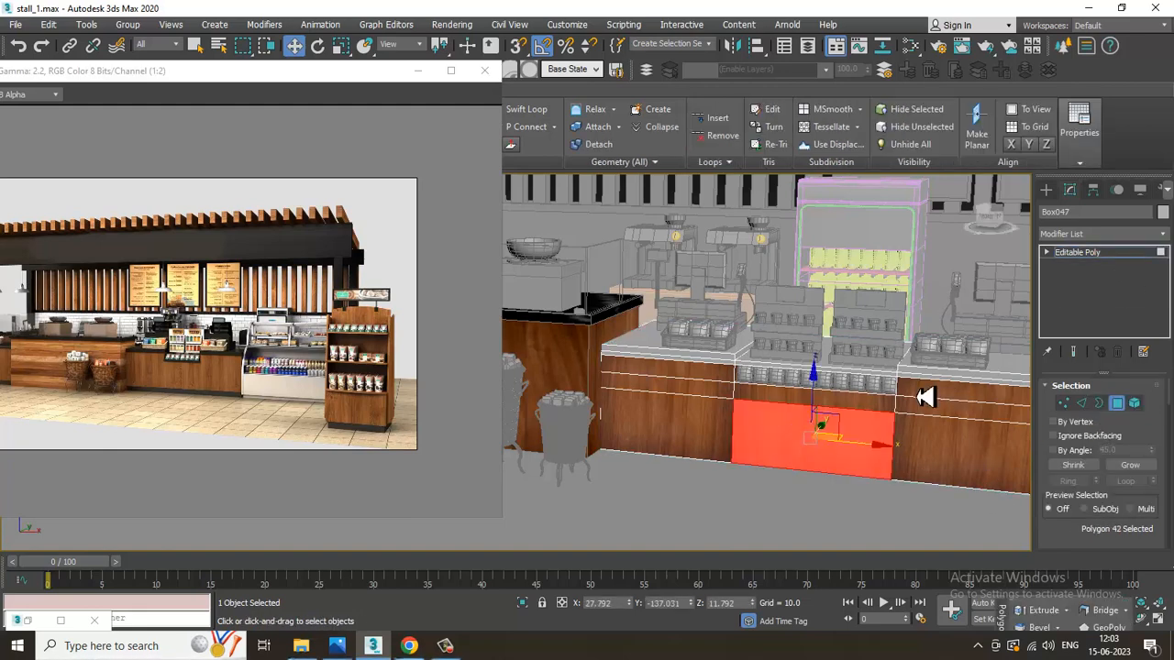
pyautogui.hotkey('alt', 'w')
pyautogui.rightClick(827, 256)
pyautogui.hotkey('alt', 'w')
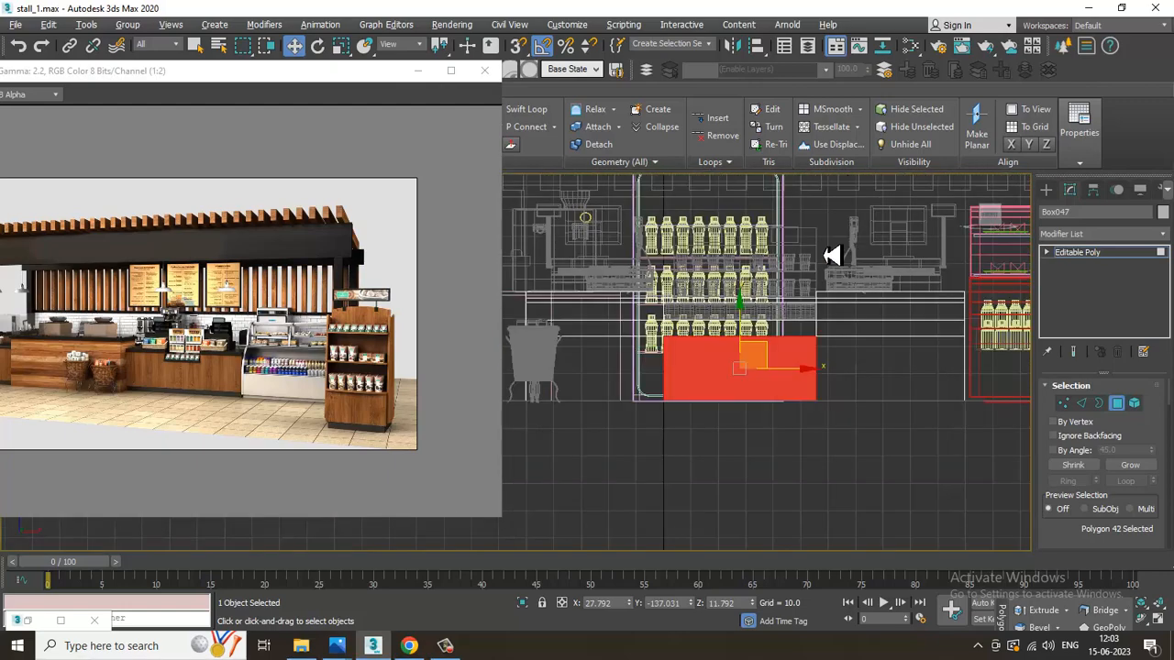
pyautogui.hotkey('alt', 'q')
pyautogui.scroll(-3, 705, 301)
pyautogui.moveTo(762, 346); pyautogui.dragTo(947, 393, button='middle')
pyautogui.scroll(-7, 945, 395)
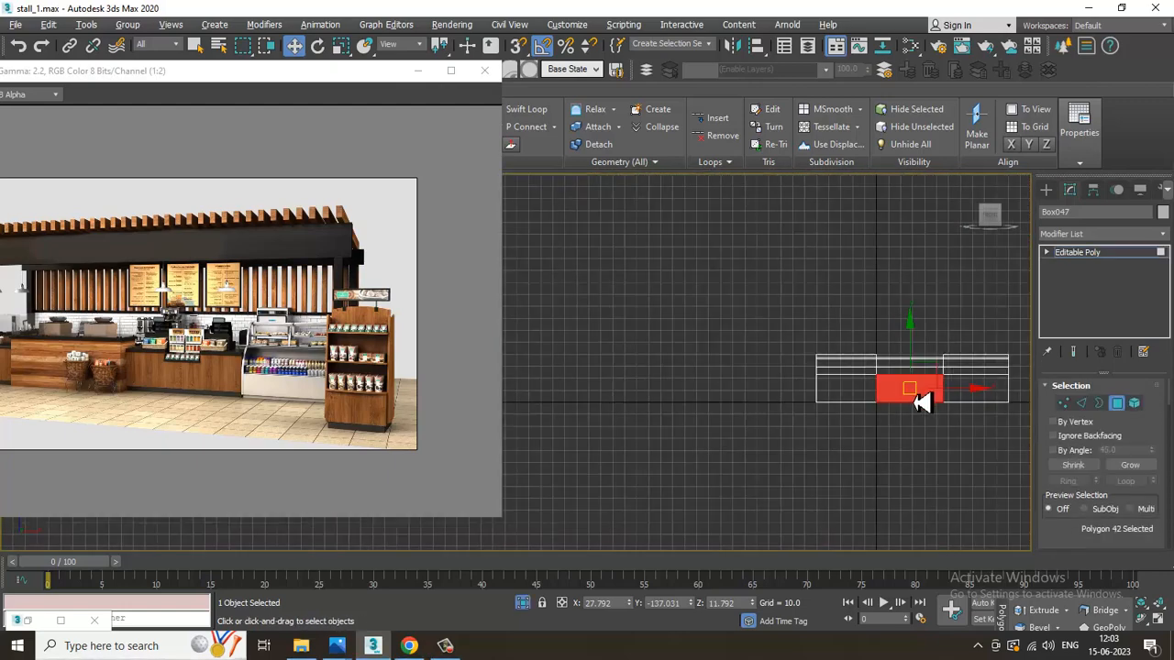
pyautogui.moveTo(884, 419); pyautogui.dragTo(614, 444, button='middle')
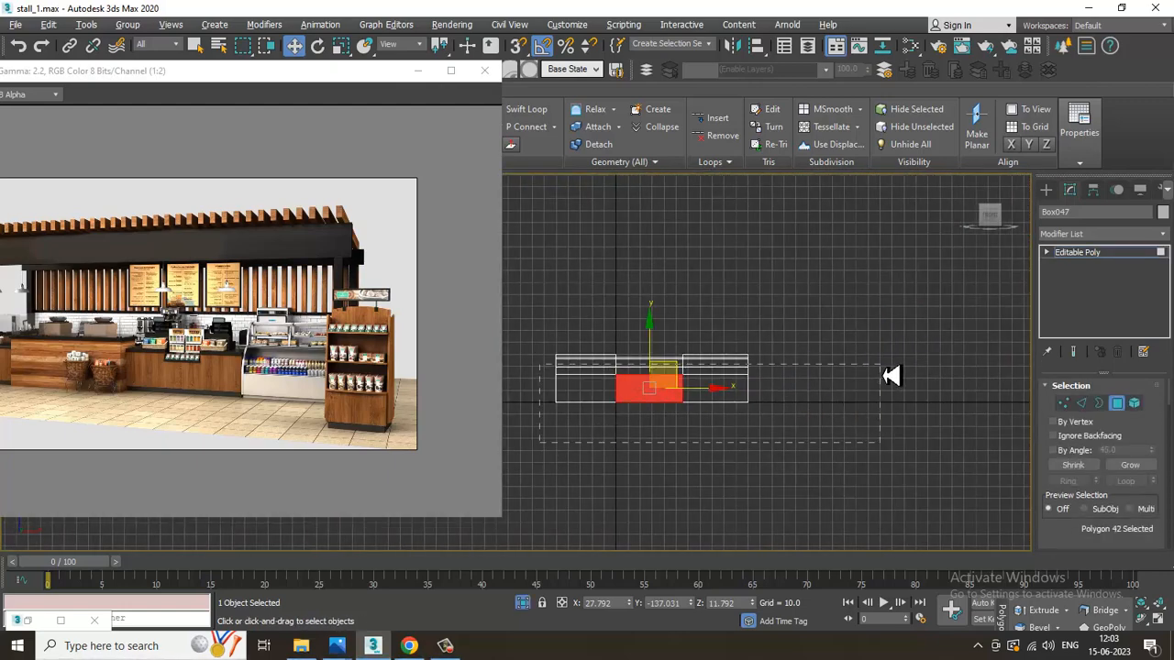
# Select the counter's body polygons, invert the selection to the countertop slabs and return to the perspective view
pyautogui.moveTo(890, 374); pyautogui.dragTo(885, 371)
pyautogui.scroll(4, 695, 385)
pyautogui.moveTo(694, 386); pyautogui.dragTo(853, 386, button='middle')
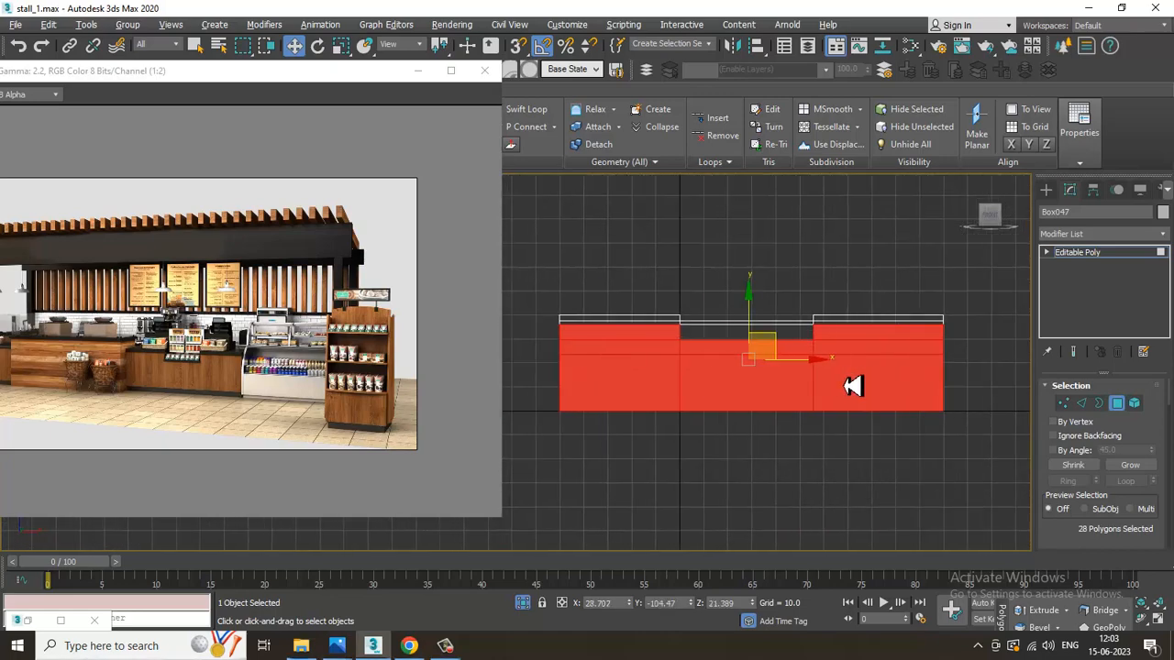
pyautogui.hotkey('ctrl', 'z')
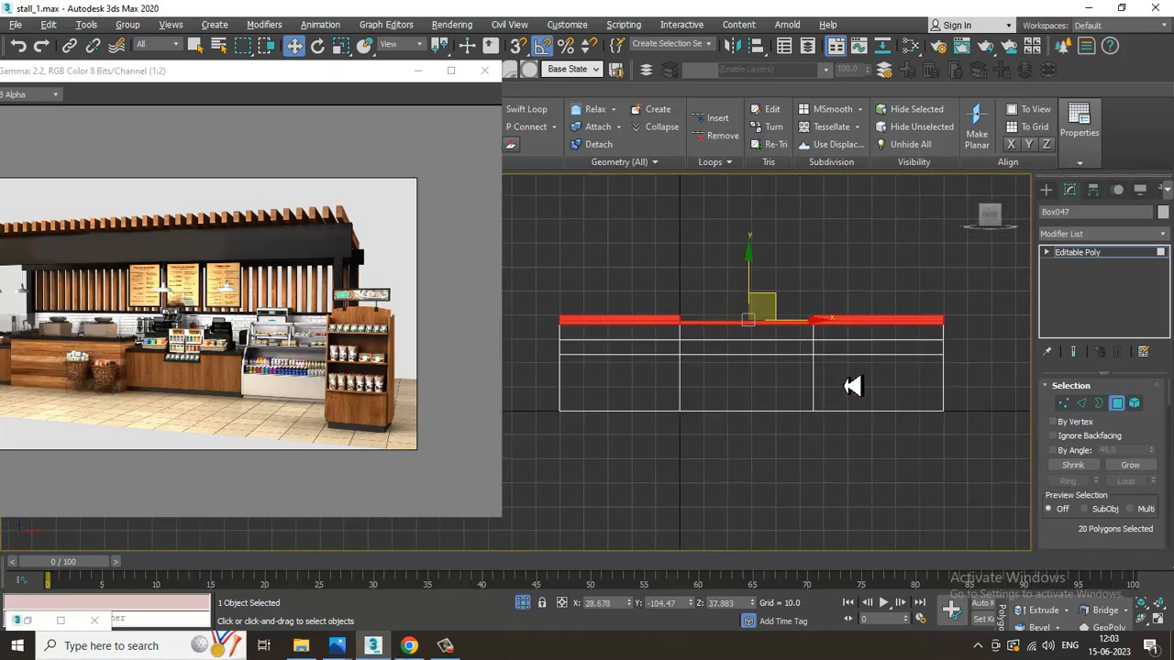
pyautogui.hotkey('alt', 'w')
pyautogui.moveTo(820, 495); pyautogui.dragTo(909, 461, button='middle')
pyautogui.hotkey('alt', 'w')
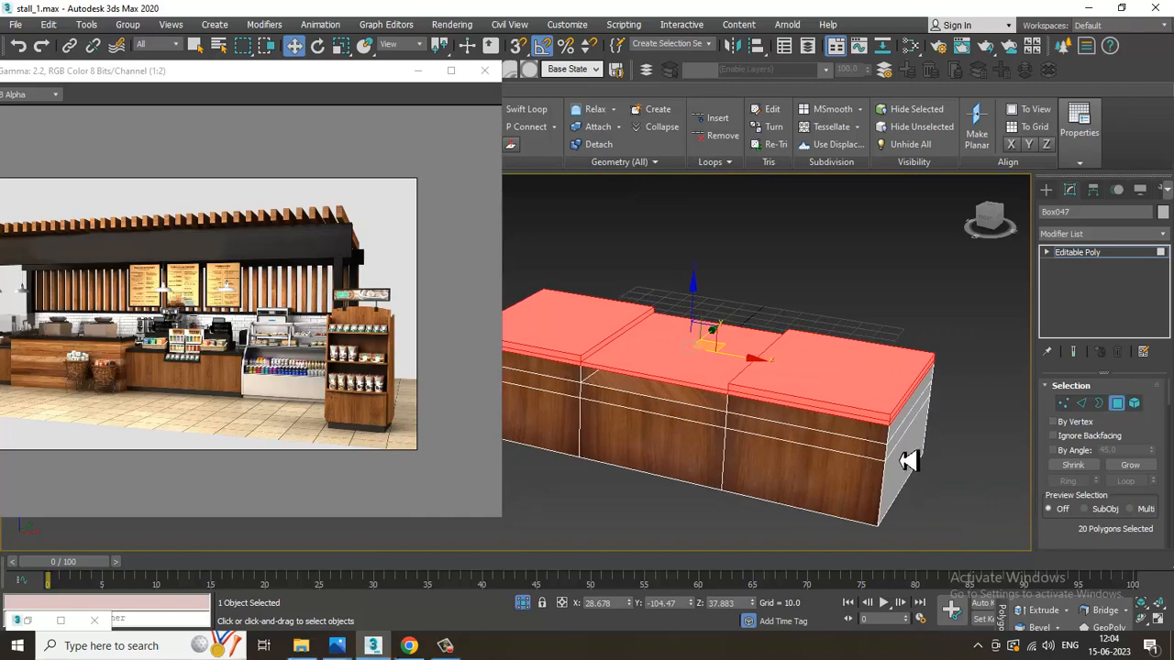
# Assign the existing dark VRayMtl, Material #85, to the selected countertop polygons and put the material editor away
pyautogui.press('m')
pyautogui.moveTo(470, 168); pyautogui.dragTo(558, 466, button='middle')
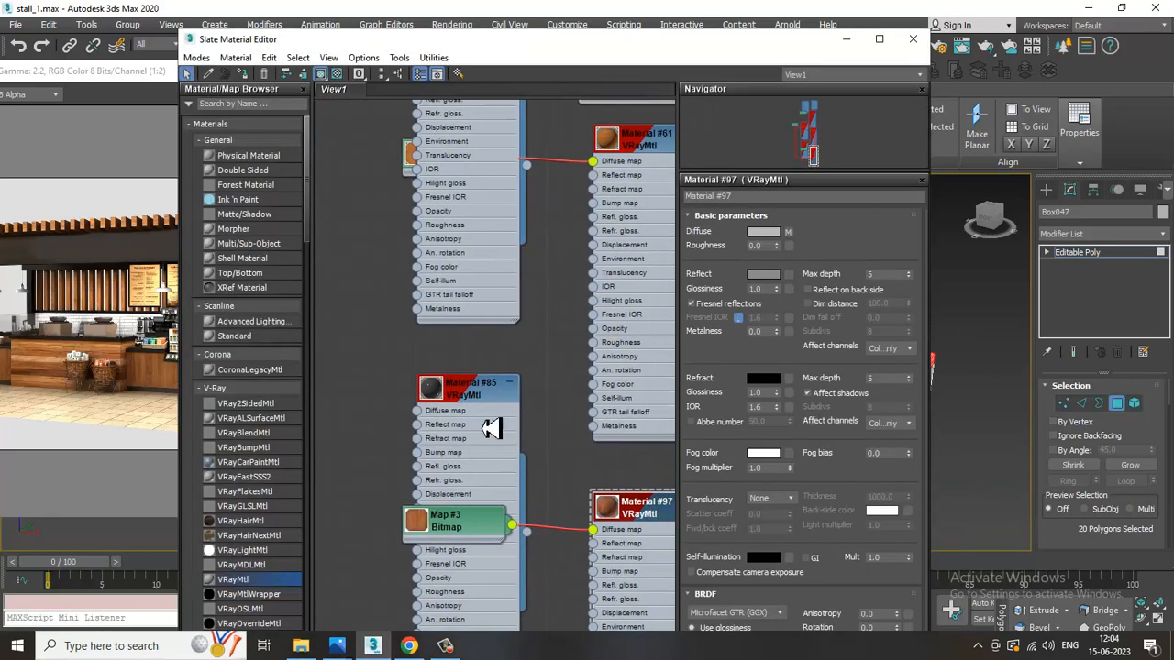
pyautogui.click(477, 400)
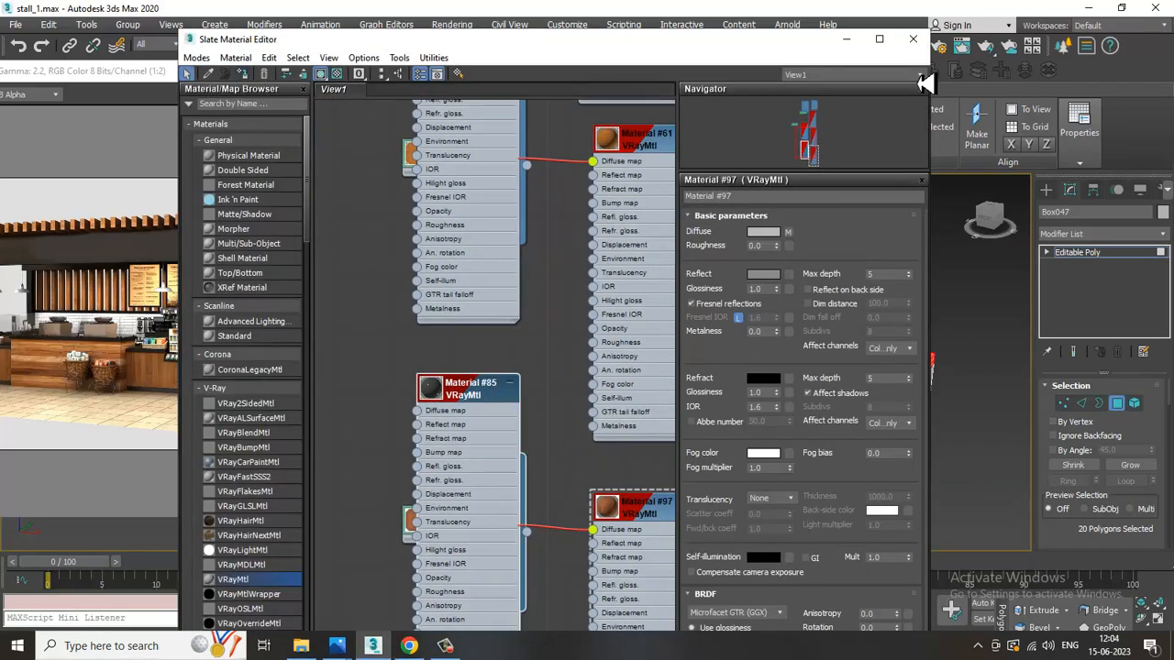
pyautogui.click(913, 38)
# Add a UVW Map modifier with Box mapping to the selected countertop polygons
pyautogui.click(1127, 235)
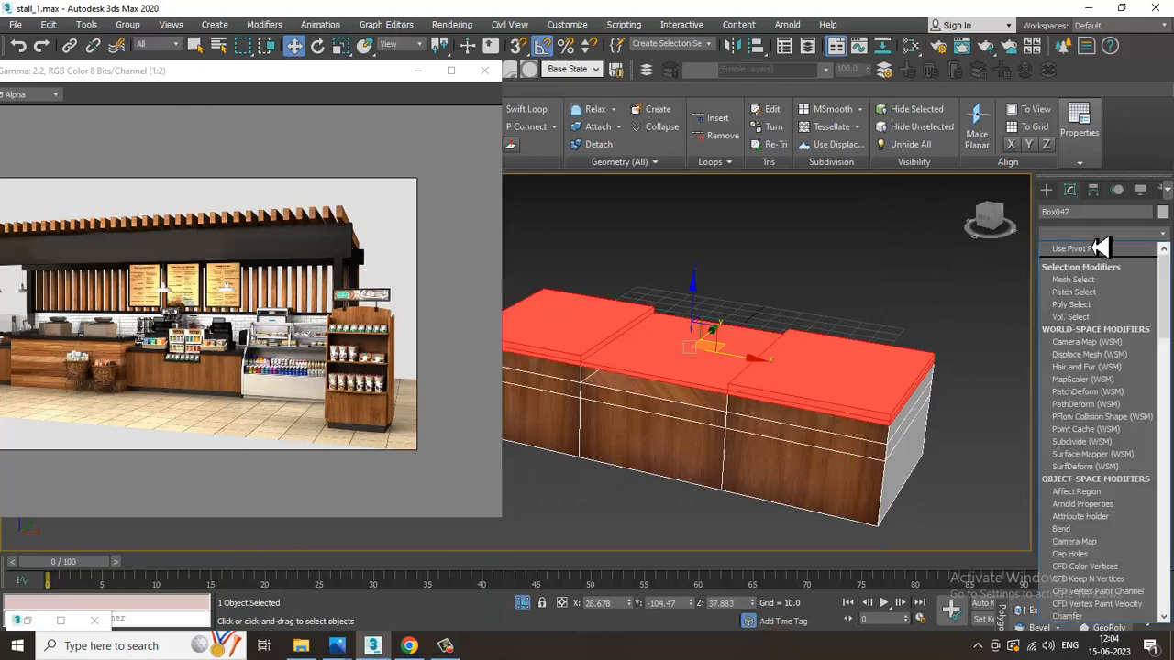
pyautogui.scroll(-5, 1098, 367)
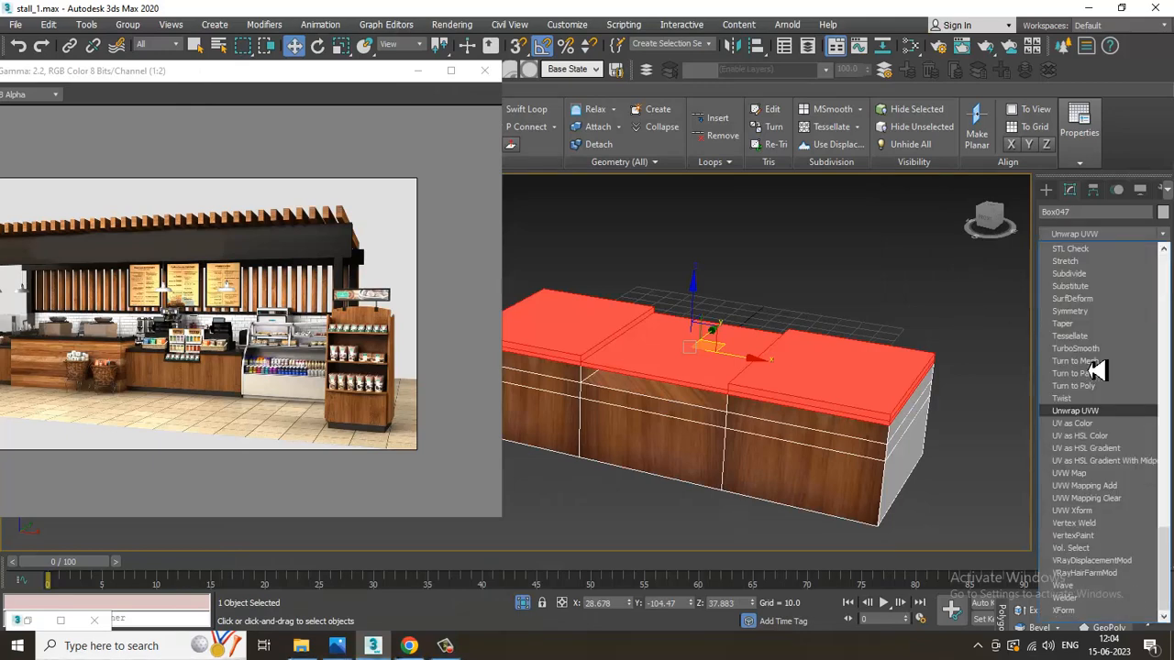
pyautogui.click(1108, 477)
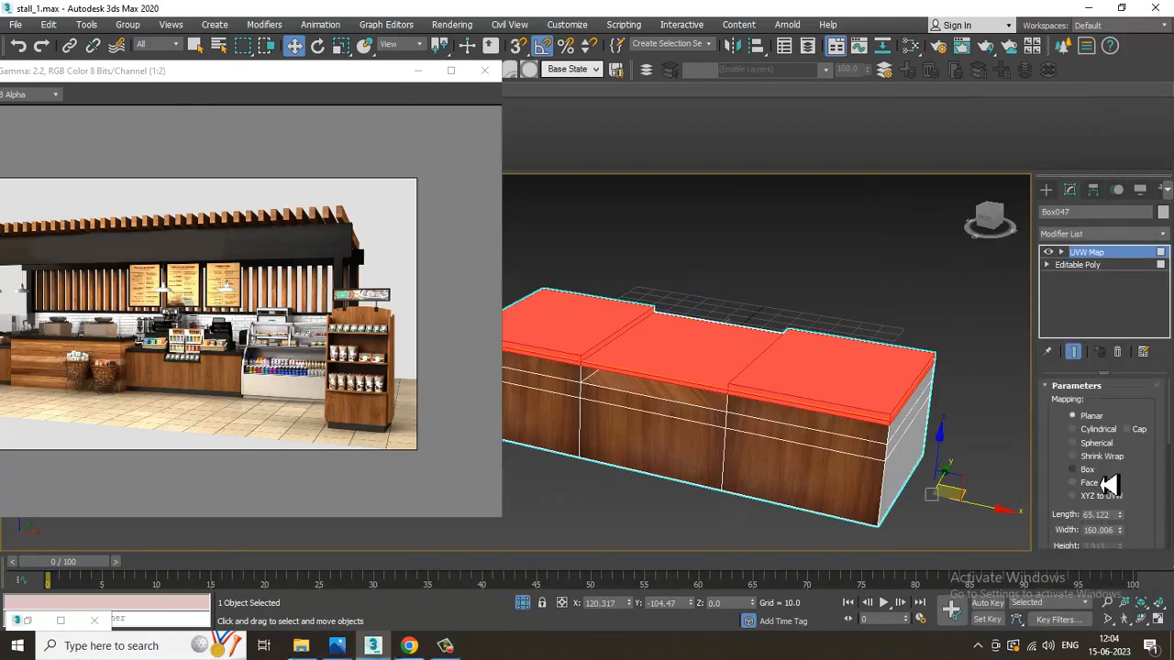
pyautogui.click(1082, 469)
pyautogui.keyDown('alt'); pyautogui.moveTo(1009, 445); pyautogui.dragTo(833, 386, button='middle'); pyautogui.keyUp('alt')
# Convert the isolated counter to Editable Poly, collapsing the UVW Map modifier
pyautogui.hotkey('ctrl', 'd')
pyautogui.scroll(-2, 839, 390)
pyautogui.click(832, 384)
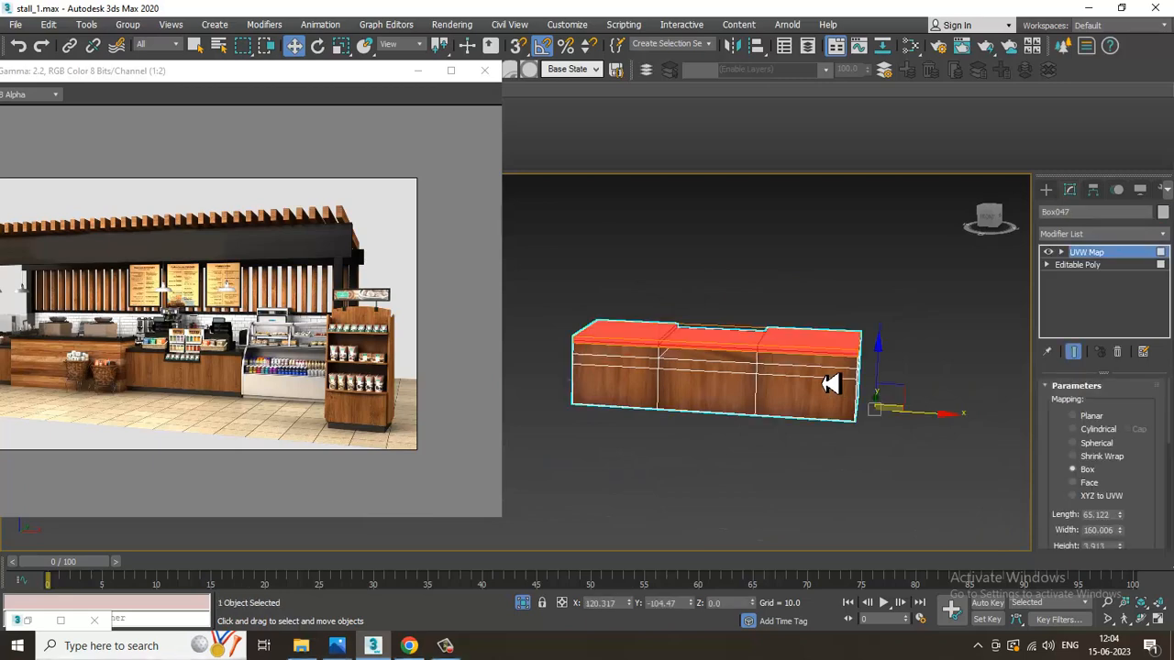
pyautogui.rightClick(845, 377)
pyautogui.moveTo(886, 516)
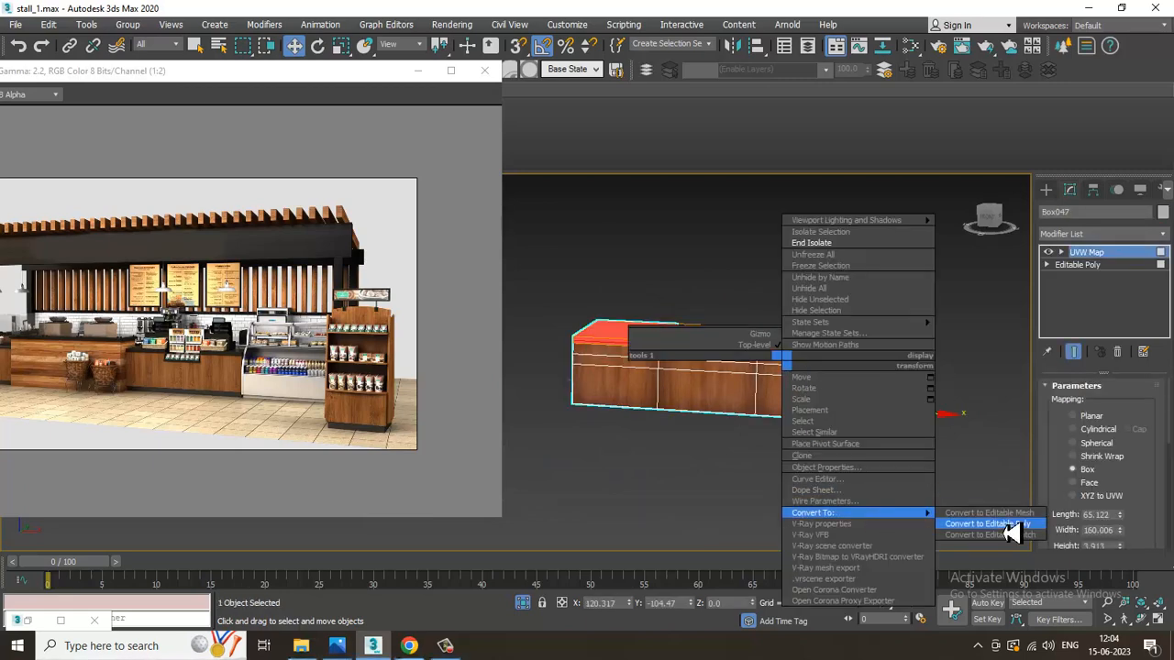
pyautogui.click(1009, 521)
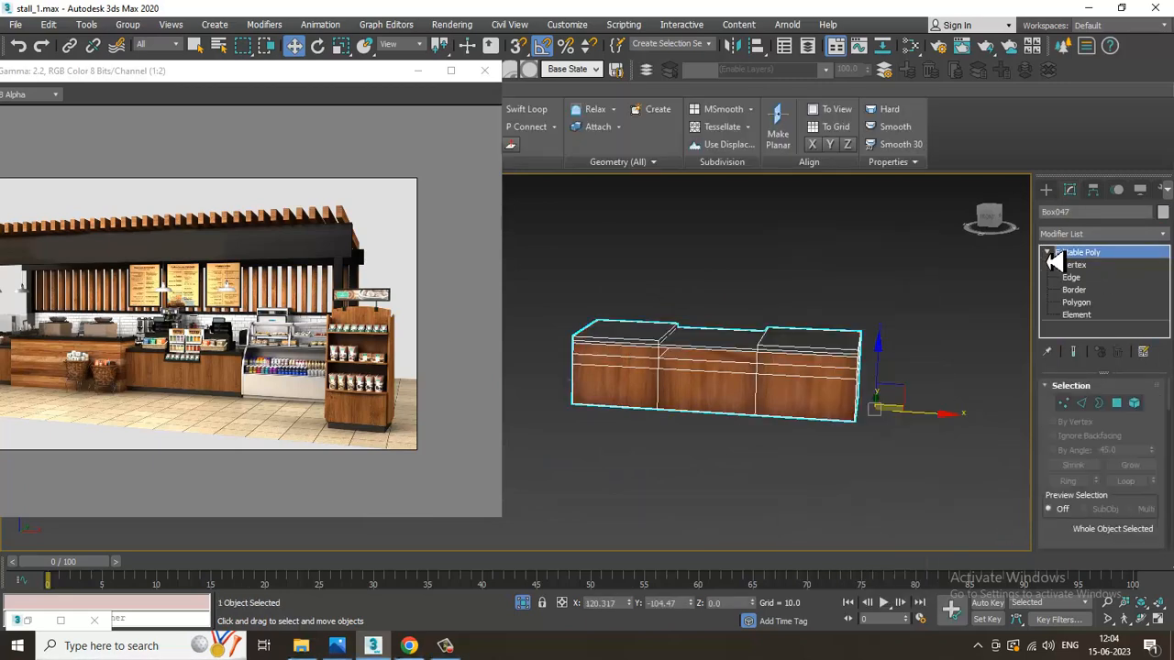
# Invert the polygon selection from the countertop to the counter body and assign the wood VRayMtl, Material #97
pyautogui.click(1121, 402)
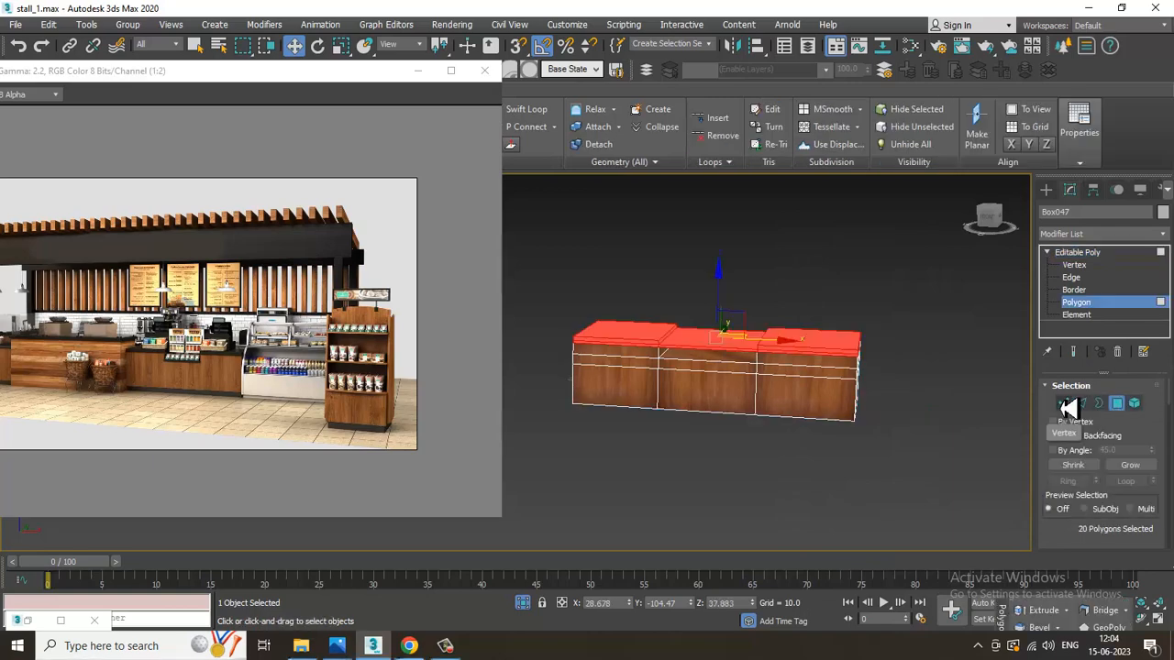
pyautogui.hotkey('ctrl', 'i')
pyautogui.scroll(2, 860, 380)
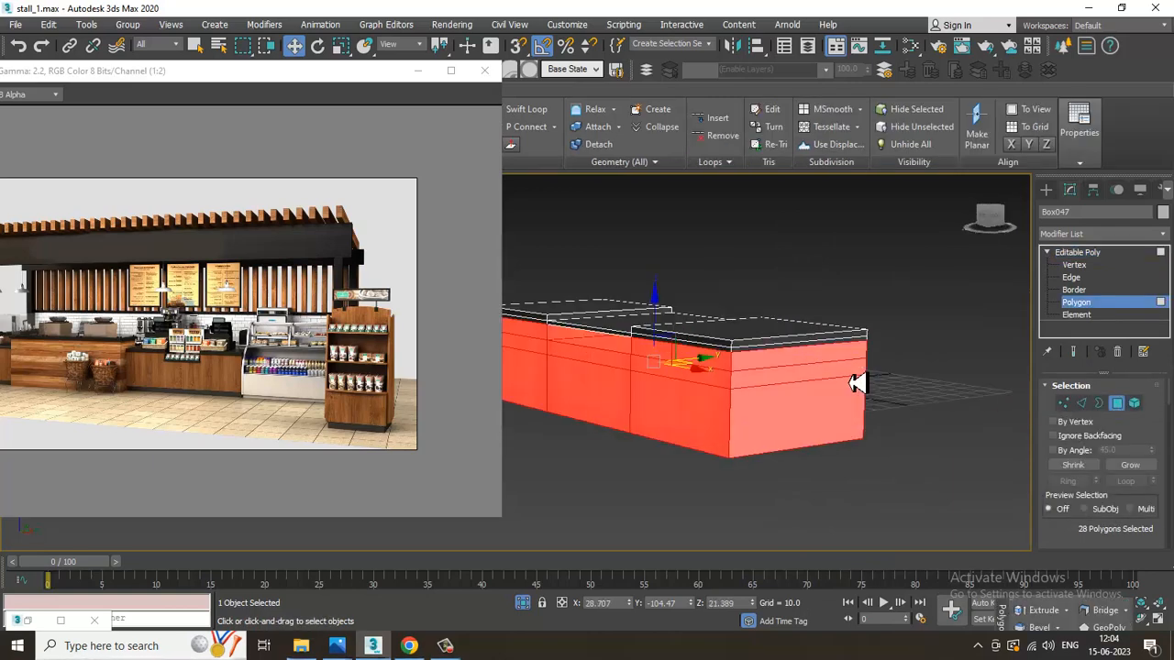
pyautogui.press('m')
pyautogui.click(647, 500)
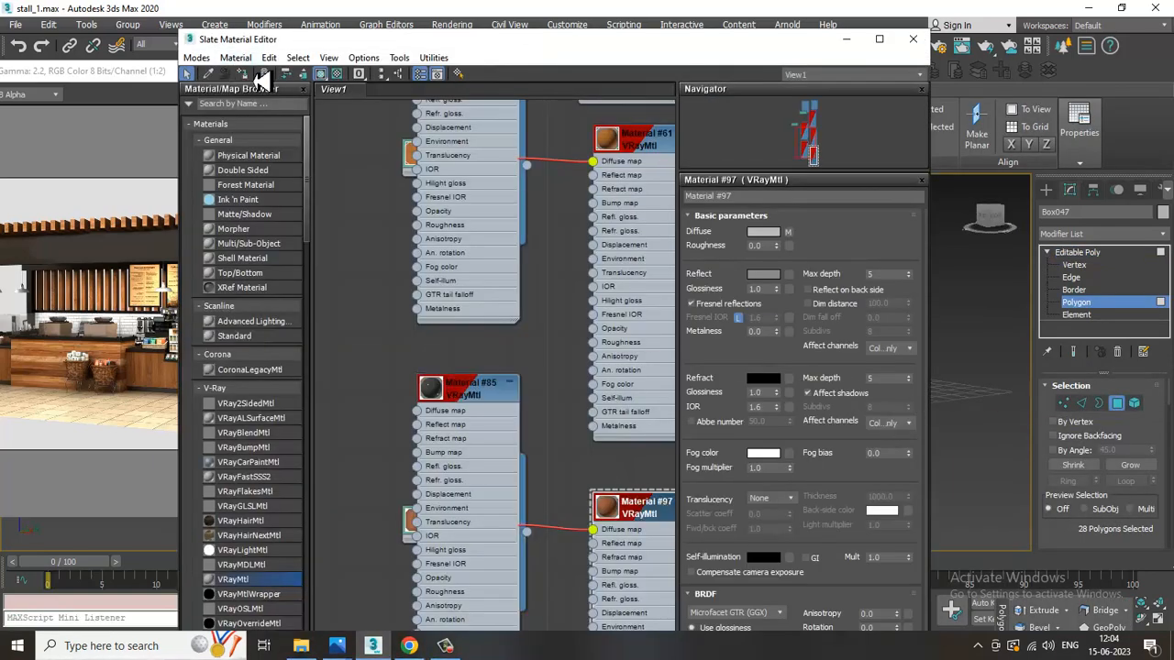
pyautogui.click(845, 39)
# Try a UVW Map modifier with Box mapping on the wood body polygons, then deselect the counter
pyautogui.click(1129, 235)
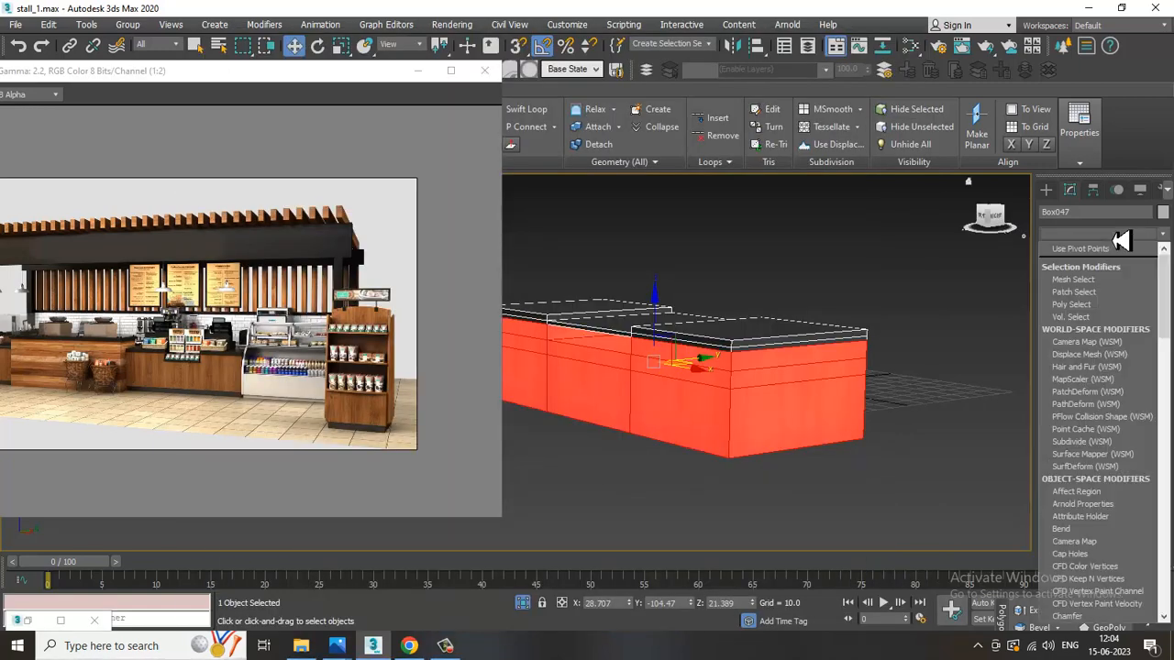
pyautogui.scroll(-5, 1120, 367)
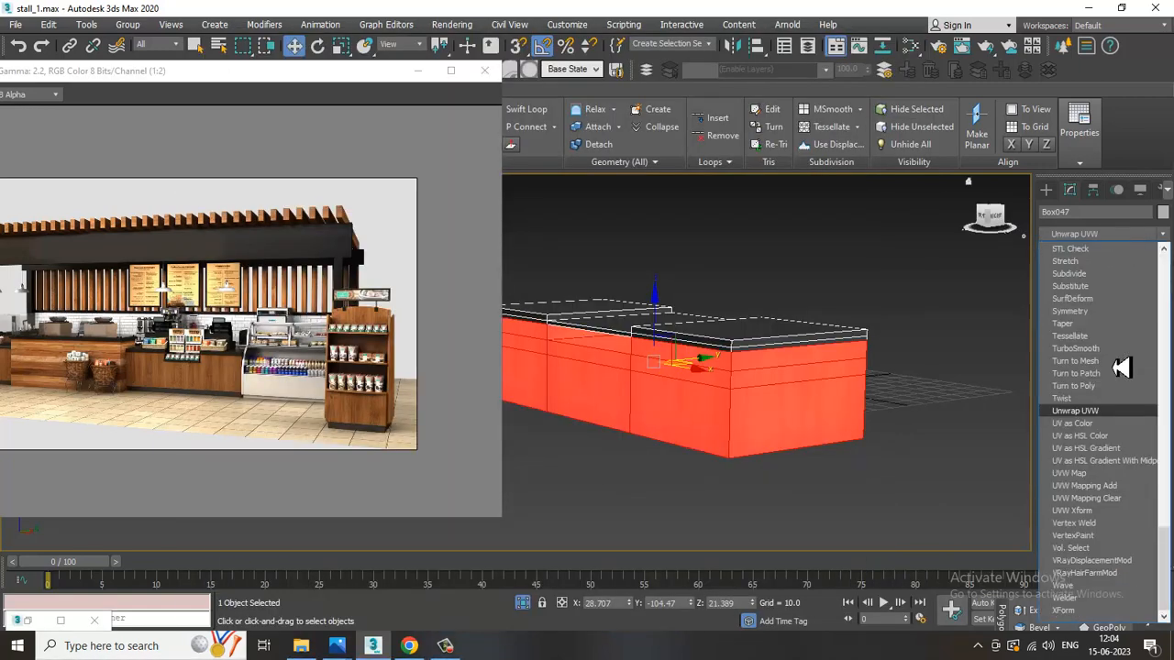
pyautogui.click(1117, 481)
pyautogui.click(1088, 470)
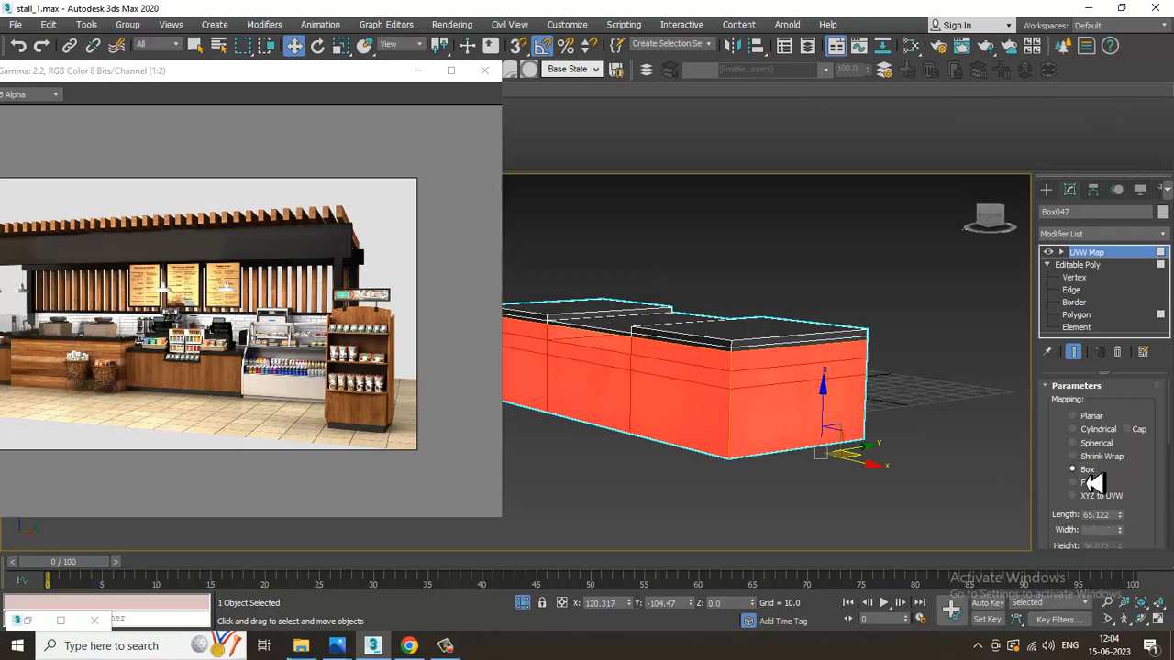
pyautogui.click(800, 276)
pyautogui.keyDown('alt'); pyautogui.moveTo(800, 276); pyautogui.dragTo(841, 307, button='middle'); pyautogui.keyUp('alt')
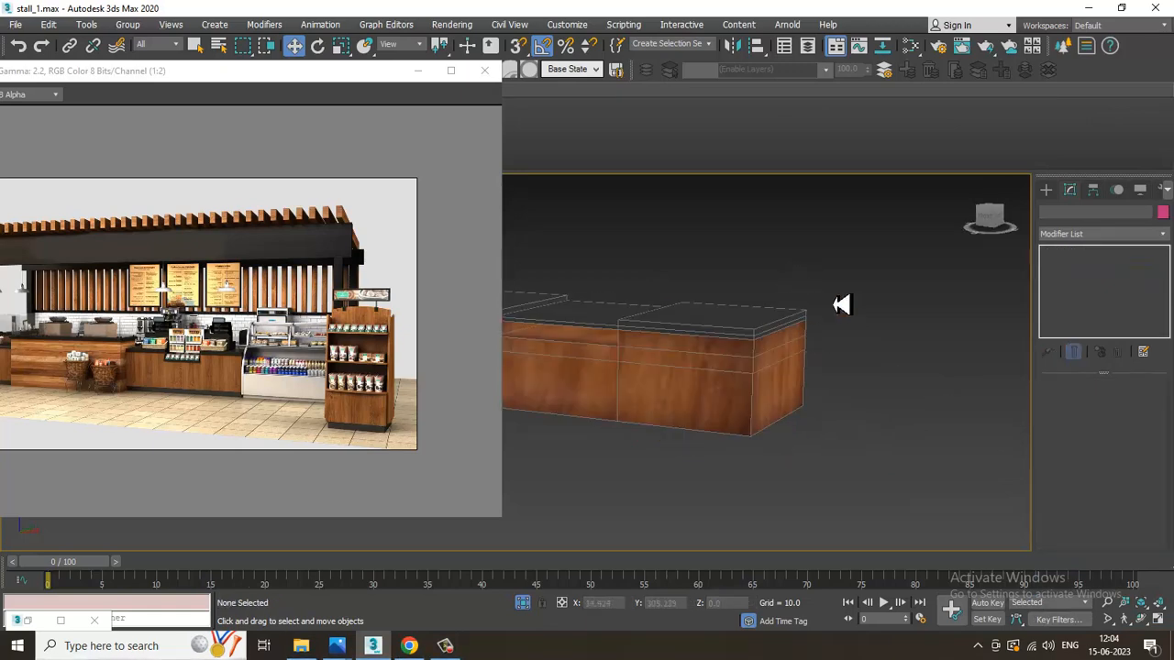
# Examine the wood and dark countertop finish on the isolated counter and the Material #97 node in the material editor
pyautogui.rightClick(837, 273)
pyautogui.click(734, 310)
pyautogui.keyDown('alt'); pyautogui.moveTo(656, 306); pyautogui.dragTo(836, 394, button='middle'); pyautogui.keyUp('alt')
pyautogui.scroll(-3, 950, 394)
pyautogui.moveTo(949, 394); pyautogui.dragTo(862, 365, button='middle')
pyautogui.press('m')
pyautogui.moveTo(655, 544); pyautogui.dragTo(492, 376, button='middle')
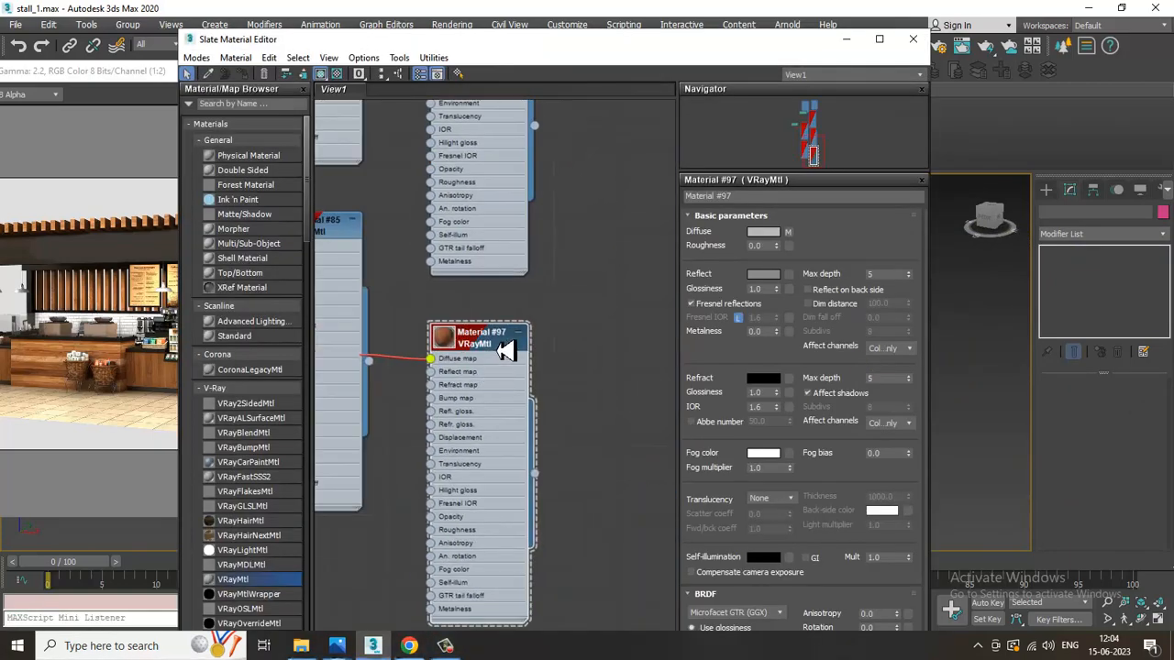
pyautogui.click(847, 42)
pyautogui.scroll(-3, 878, 312)
pyautogui.scroll(5, 878, 395)
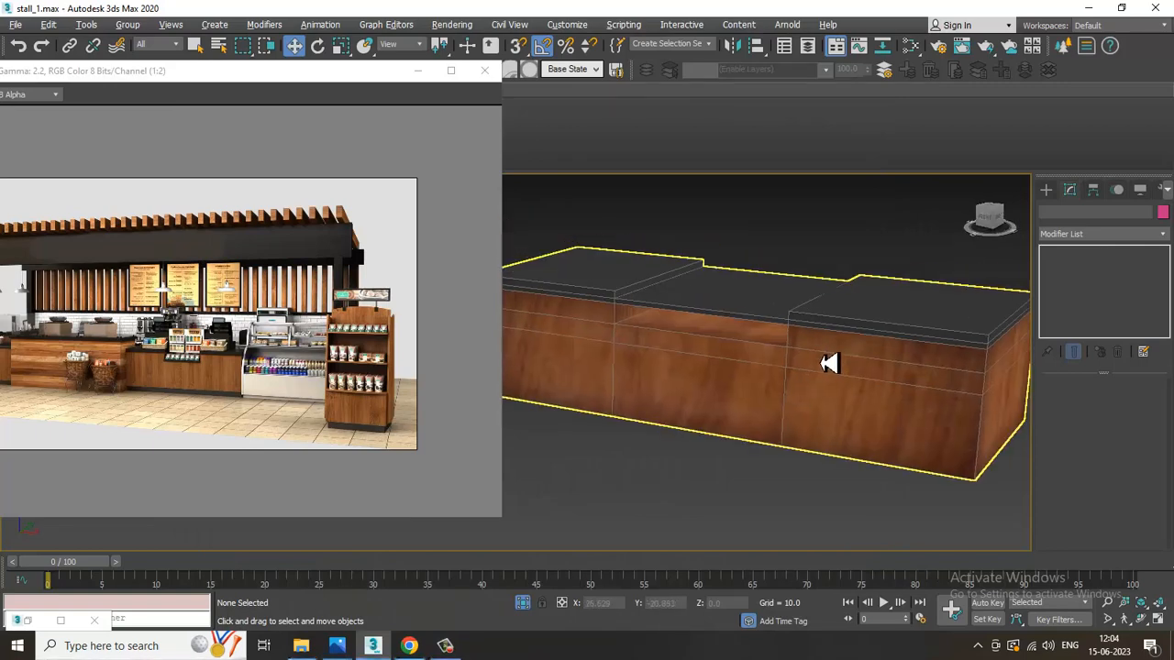
pyautogui.moveTo(827, 363); pyautogui.dragTo(765, 395, button='middle')
# End the counter's isolation and bring the whole stall back into view
pyautogui.rightClick(836, 254)
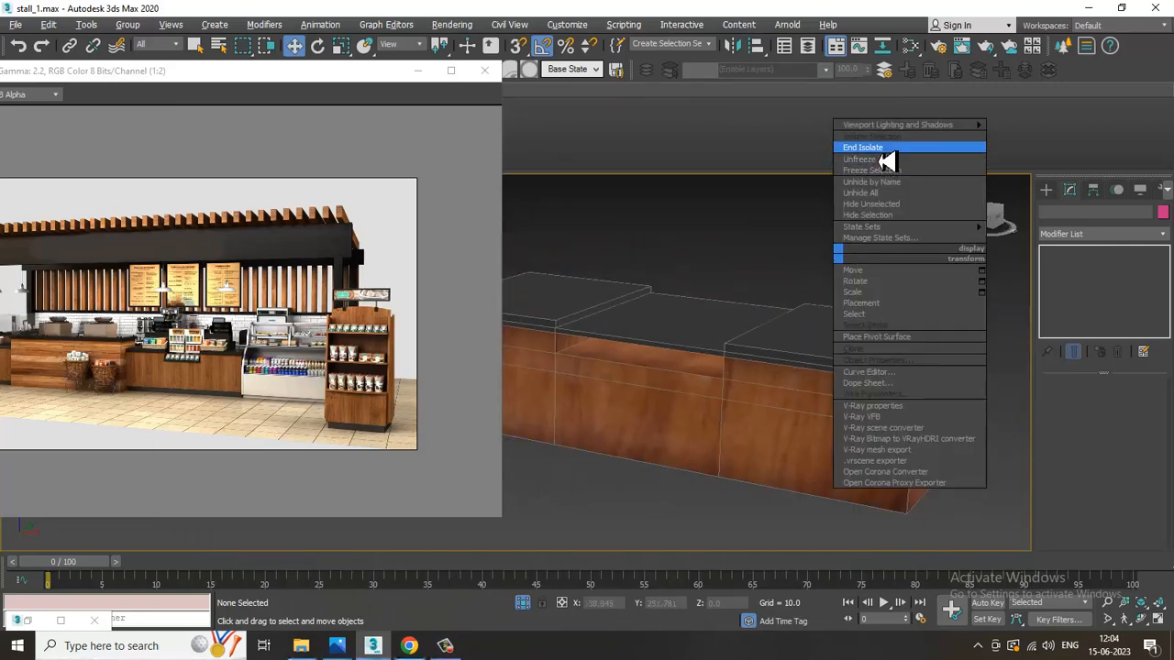
pyautogui.click(878, 149)
pyautogui.scroll(-5, 786, 340)
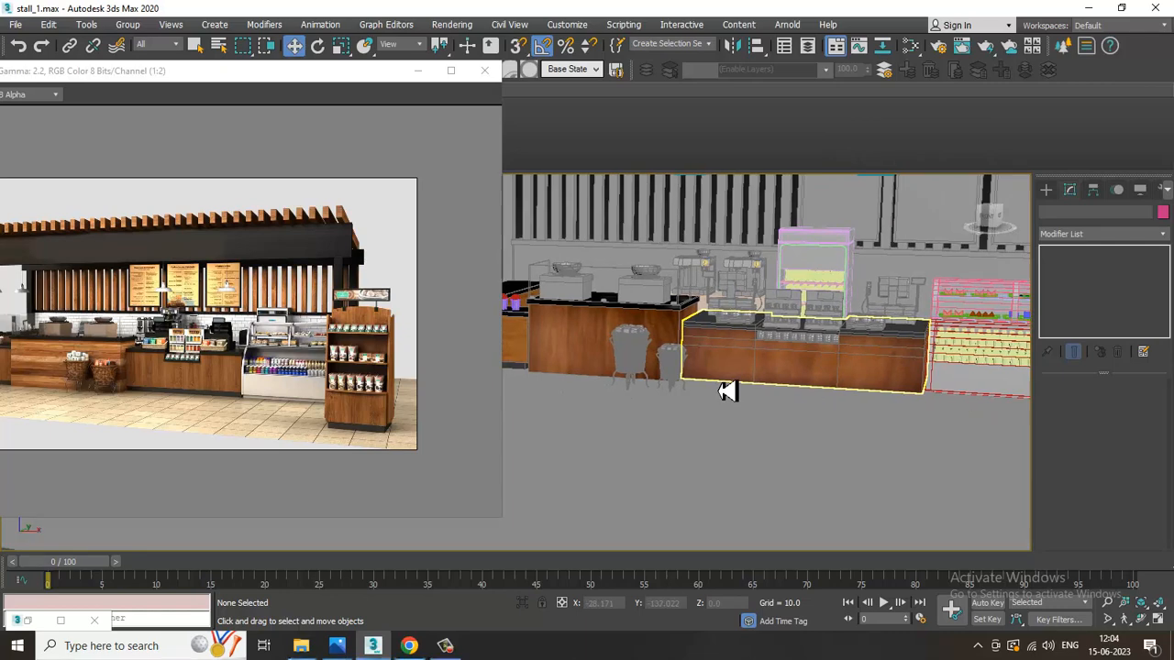
pyautogui.scroll(5, 909, 366)
# Delete the UVW Map modifier from the middle counter and convert the counter to Editable Poly again
pyautogui.click(852, 367)
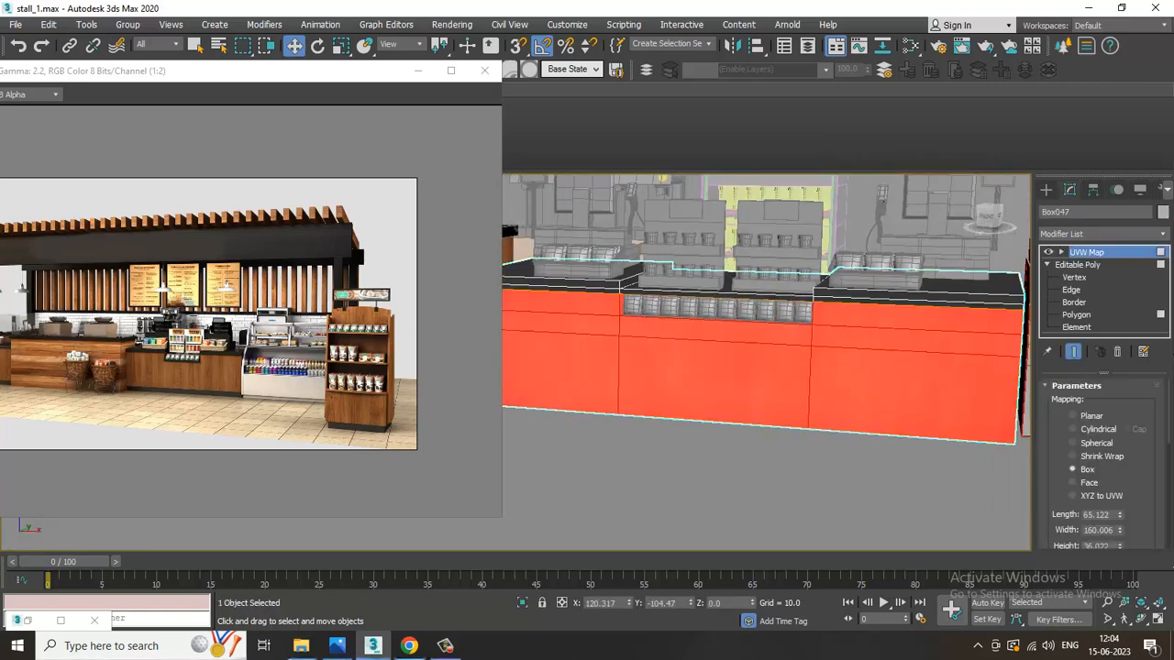
pyautogui.click(1118, 353)
pyautogui.press('4')
pyautogui.scroll(-3, 775, 372)
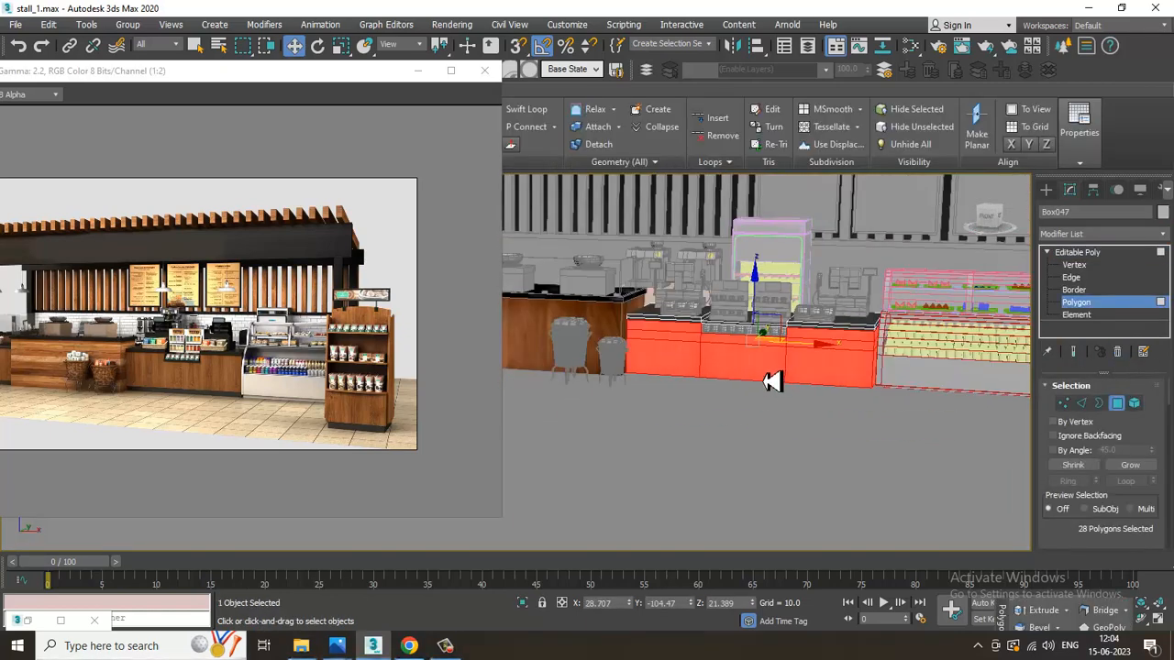
pyautogui.rightClick(758, 367)
pyautogui.moveTo(828, 522)
pyautogui.click(1014, 537)
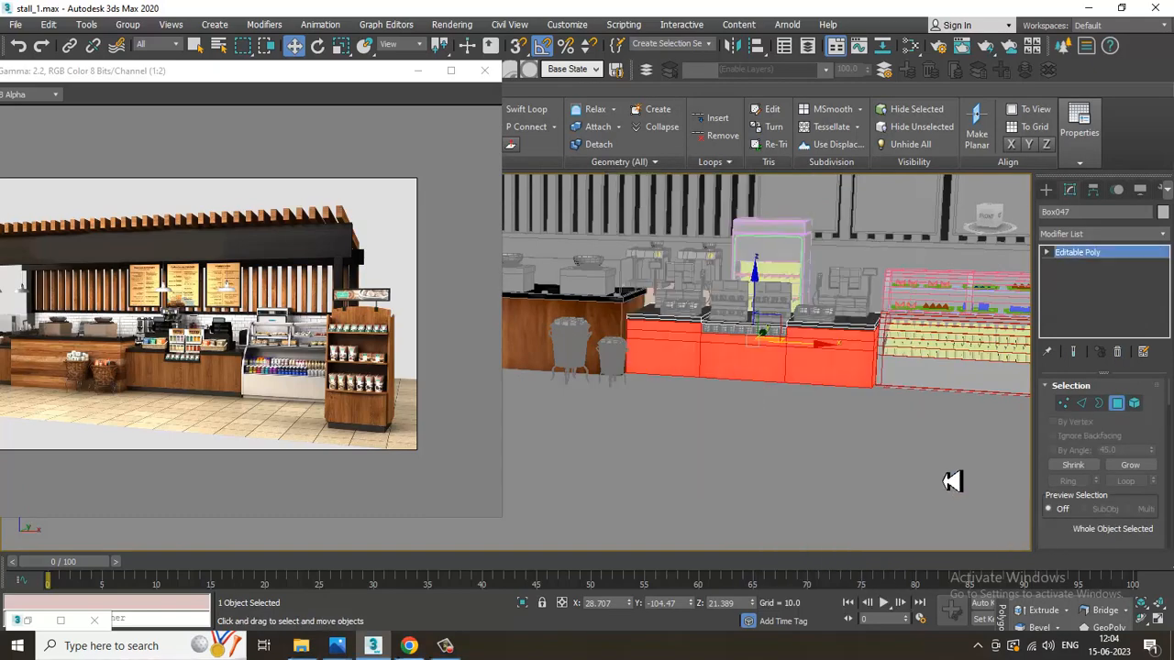
# Select the neighbouring counter behind the baskets and invert its polygon selection to cover the body below the black marble top
pyautogui.click(781, 403)
pyautogui.scroll(5, 781, 406)
pyautogui.moveTo(780, 406); pyautogui.dragTo(1073, 422, button='middle')
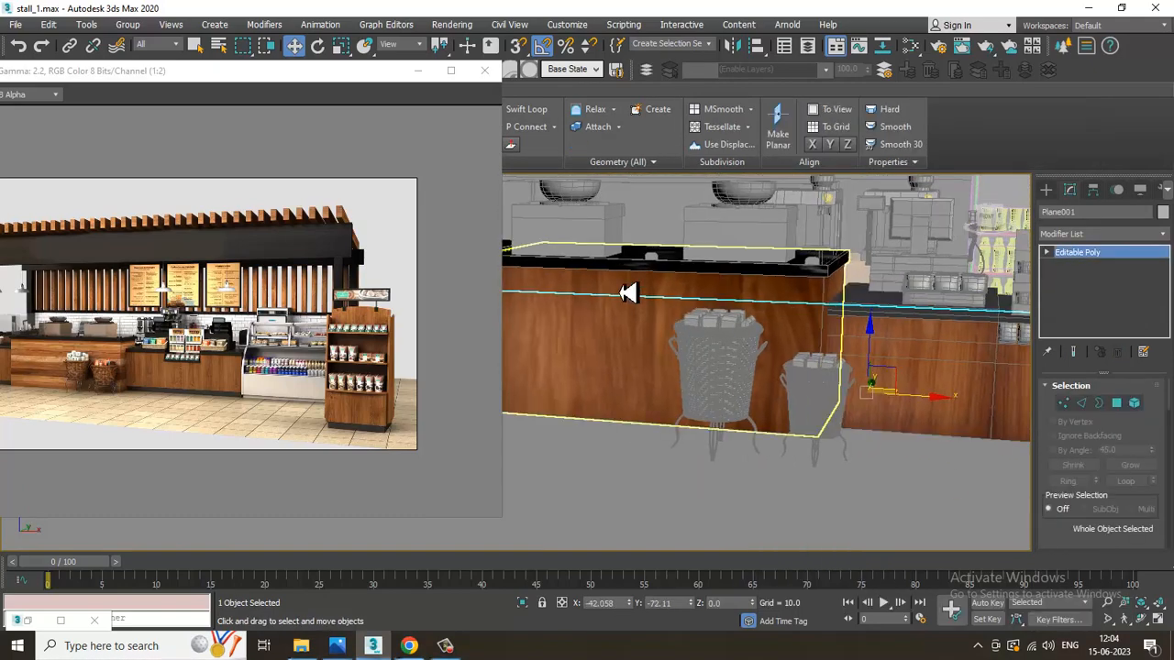
pyautogui.click(630, 294)
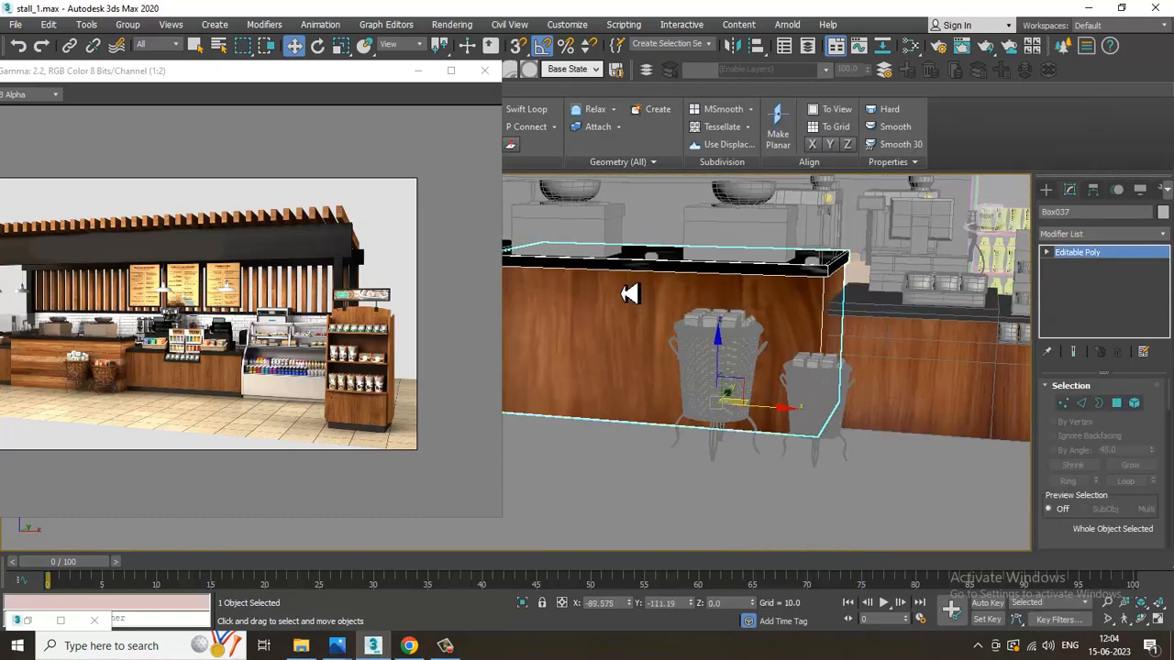
pyautogui.click(1117, 406)
pyautogui.moveTo(858, 266); pyautogui.dragTo(827, 260, button='middle')
pyautogui.hotkey('alt', 'w')
pyautogui.hotkey('alt', 'w')
pyautogui.hotkey('ctrl', 'i')
# Assign the existing VRayMtl named wood to the selected counter body polygons and close the material editor
pyautogui.press('m')
pyautogui.moveTo(509, 242); pyautogui.dragTo(630, 514, button='middle')
pyautogui.moveTo(560, 271); pyautogui.dragTo(567, 612, button='middle')
pyautogui.click(544, 324)
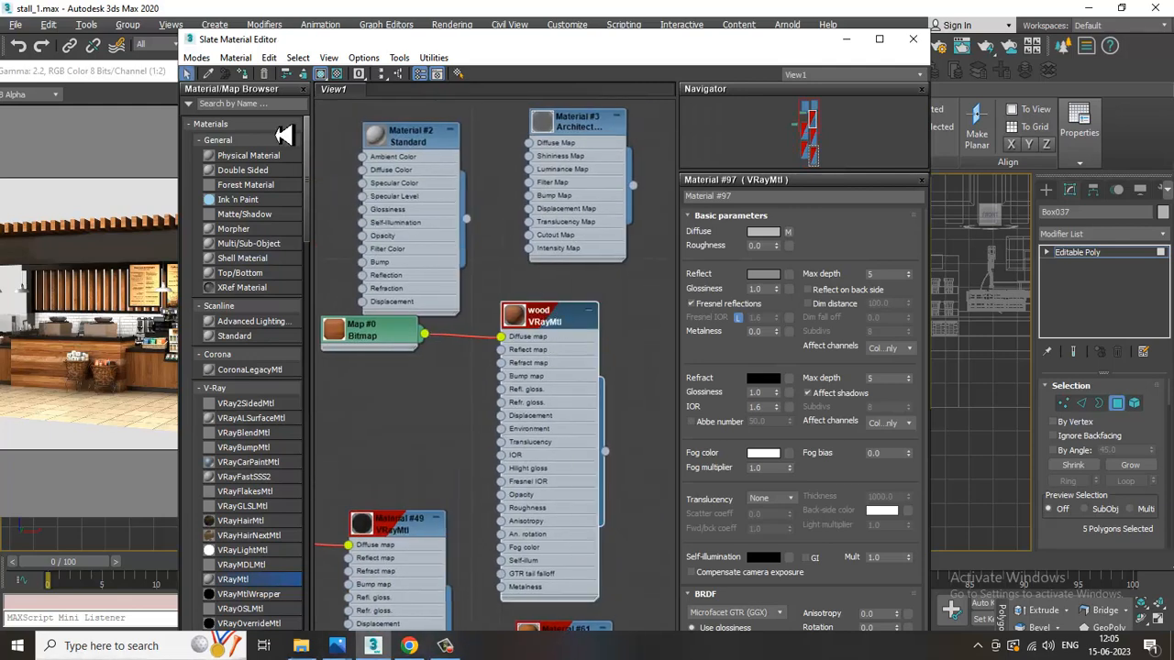
pyautogui.click(243, 75)
pyautogui.click(912, 39)
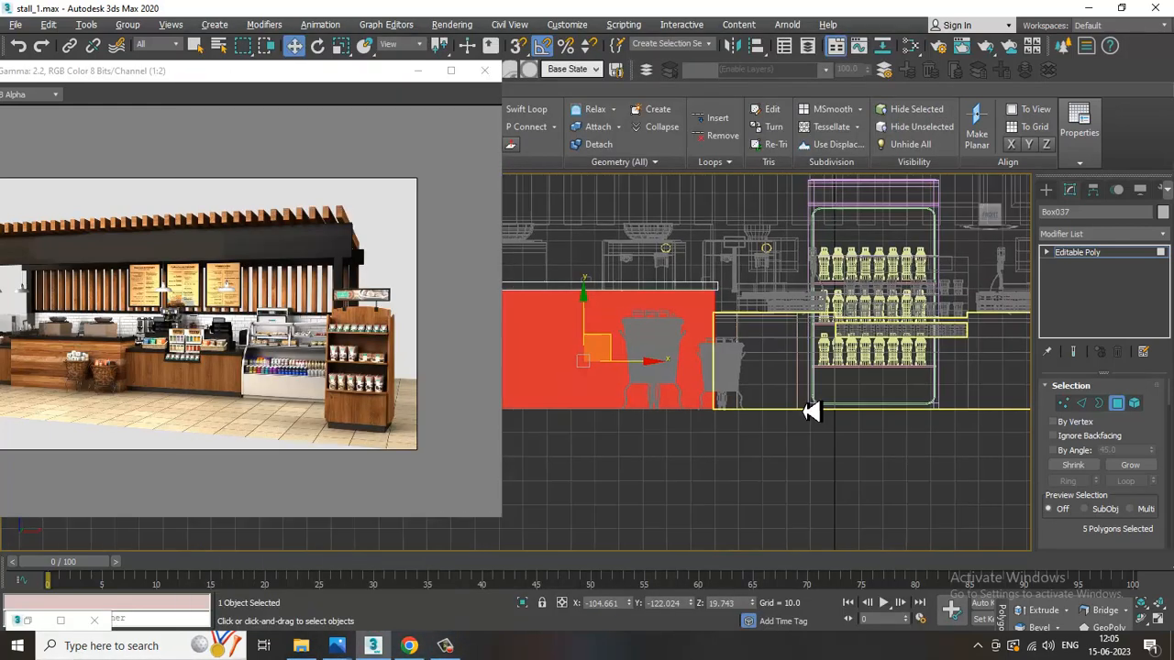
# Return to the perspective view, deselect the polygons and inspect the wood grain on the counter behind the baskets
pyautogui.hotkey('alt', 'w')
pyautogui.moveTo(816, 491); pyautogui.dragTo(810, 493, button='middle')
pyautogui.hotkey('alt', 'w')
pyautogui.scroll(-5, 710, 406)
pyautogui.moveTo(710, 407); pyautogui.dragTo(820, 446, button='middle')
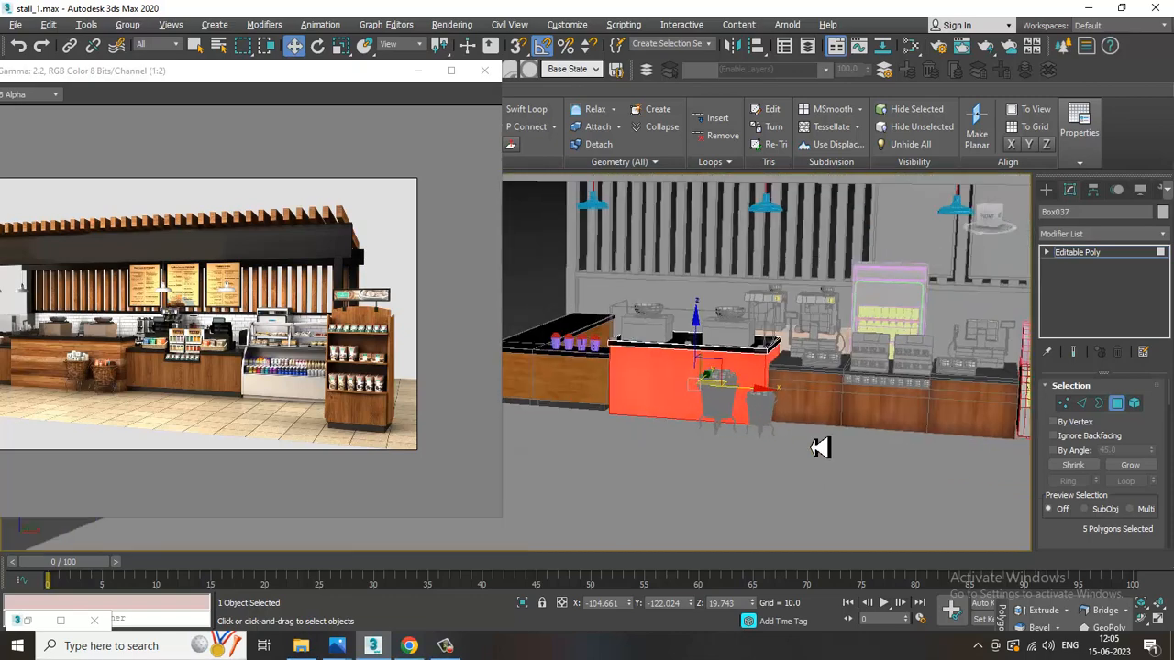
pyautogui.click(578, 287)
pyautogui.scroll(2, 786, 477)
pyautogui.scroll(5, 784, 388)
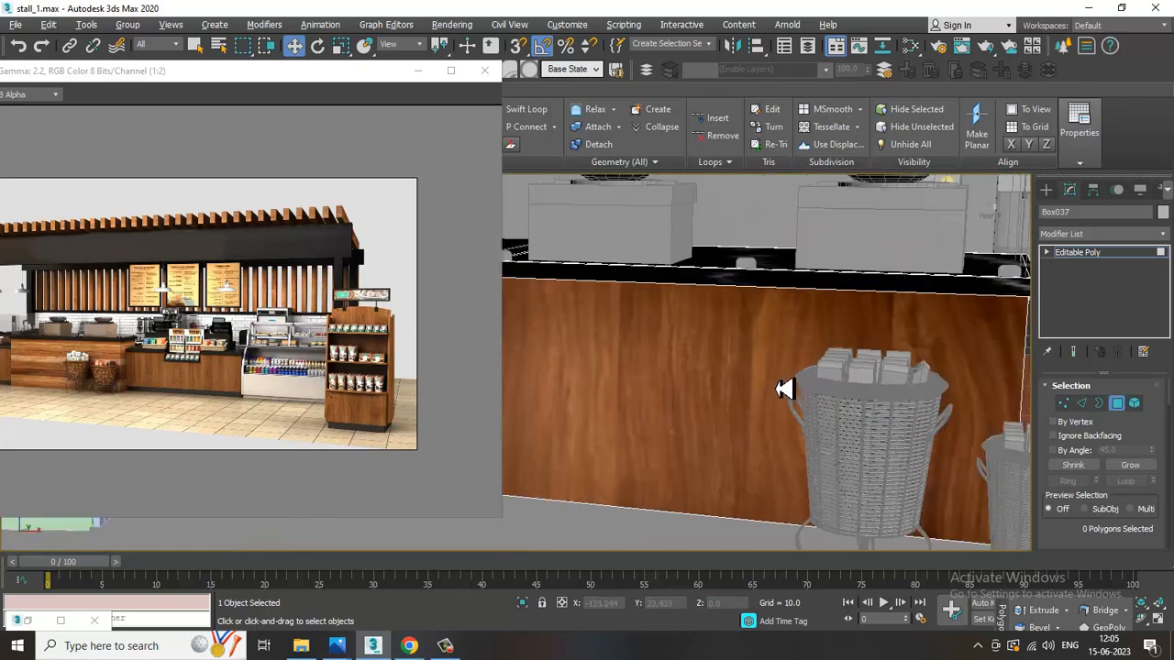
# Save the scene with the wood texture applied to the counter fronts
pyautogui.scroll(-3, 787, 388)
pyautogui.scroll(-2, 787, 388)
pyautogui.moveTo(885, 418); pyautogui.dragTo(762, 400, button='middle')
pyautogui.scroll(-4, 835, 408)
pyautogui.moveTo(845, 427); pyautogui.dragTo(830, 426, button='middle')
pyautogui.hotkey('ctrl', 's')
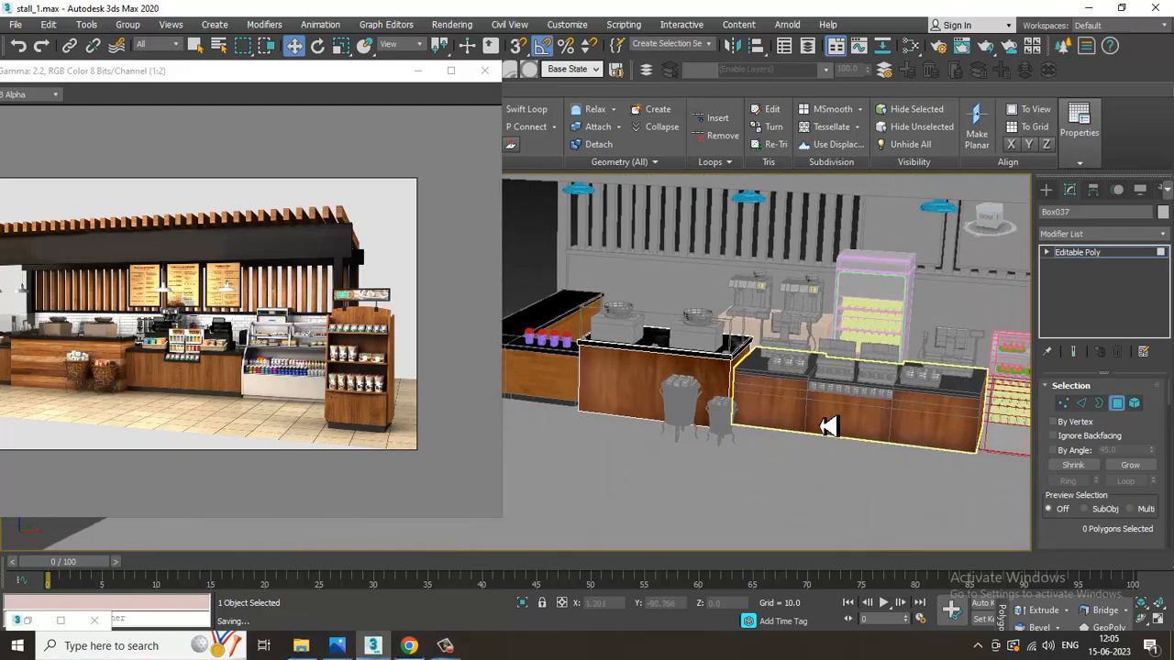
# Select the cash register counter and invert its polygon selection to cover the countertop
pyautogui.keyDown('alt'); pyautogui.moveTo(948, 412); pyautogui.dragTo(1026, 384, button='middle'); pyautogui.keyUp('alt')
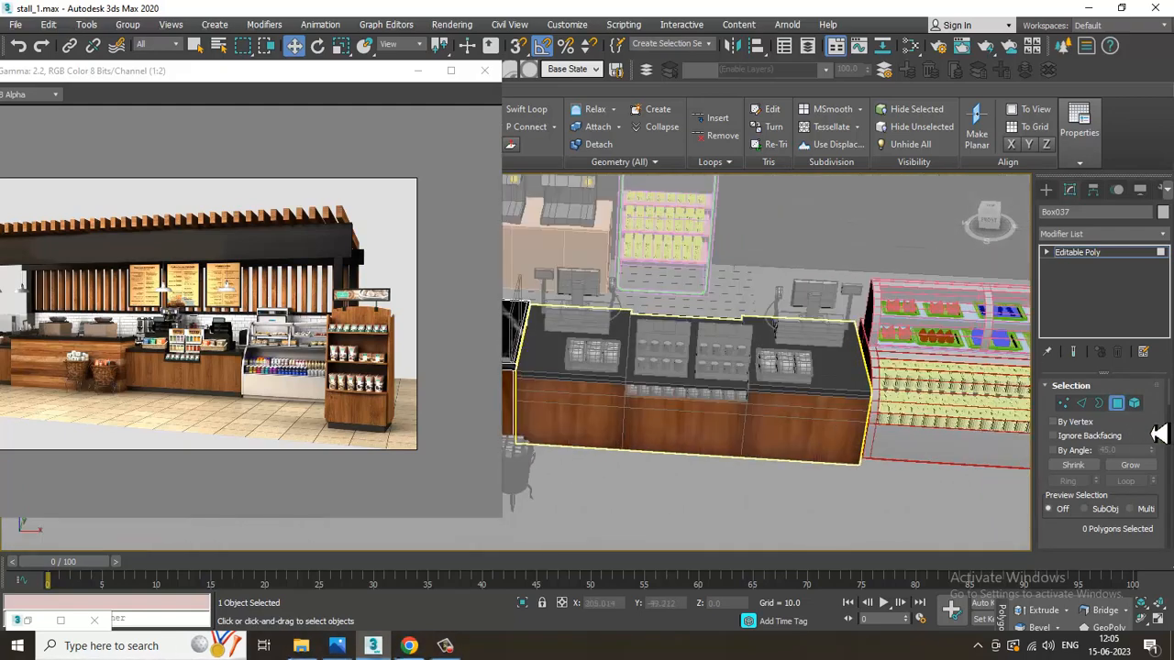
pyautogui.click(1049, 254)
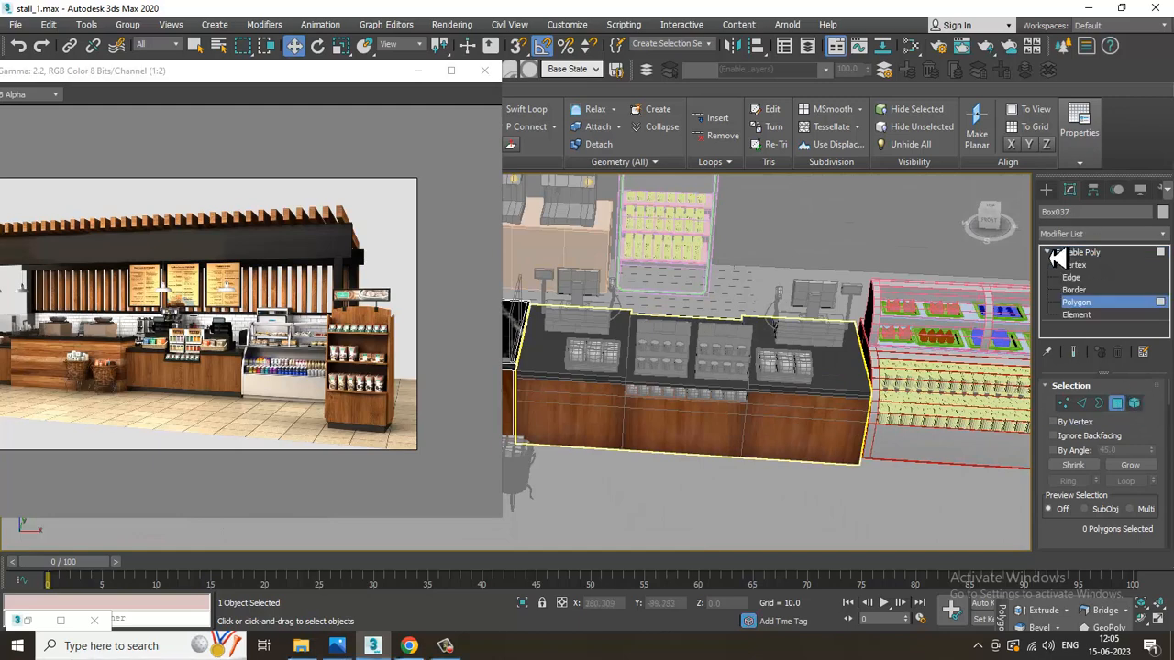
pyautogui.click(1096, 304)
pyautogui.click(1080, 305)
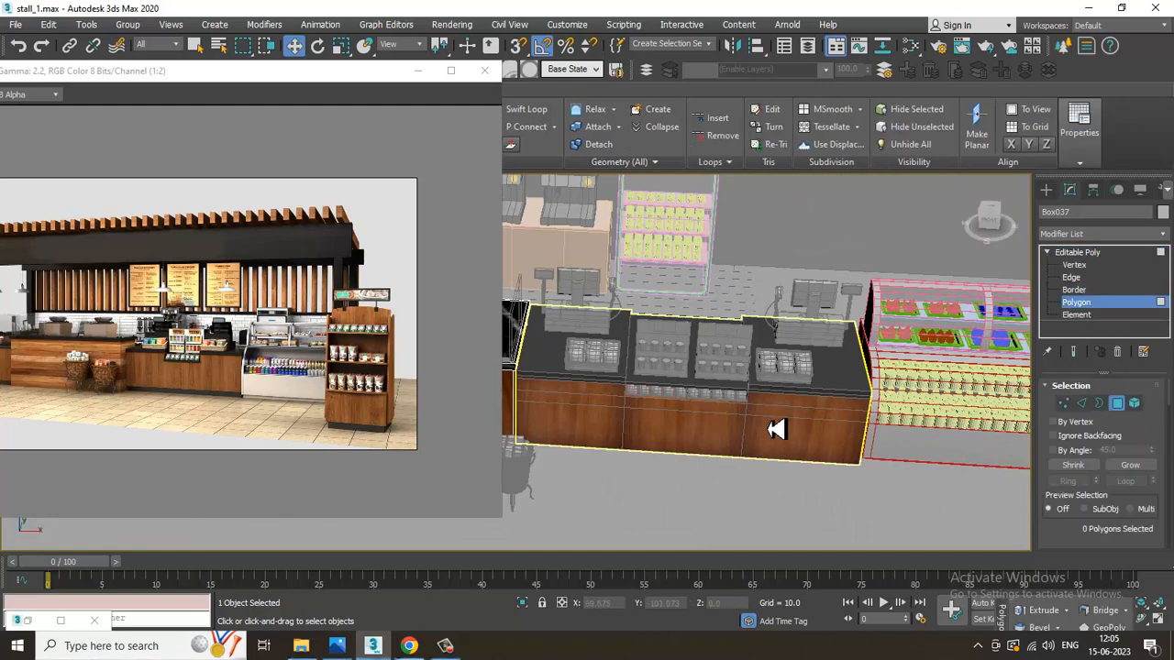
pyautogui.click(801, 412)
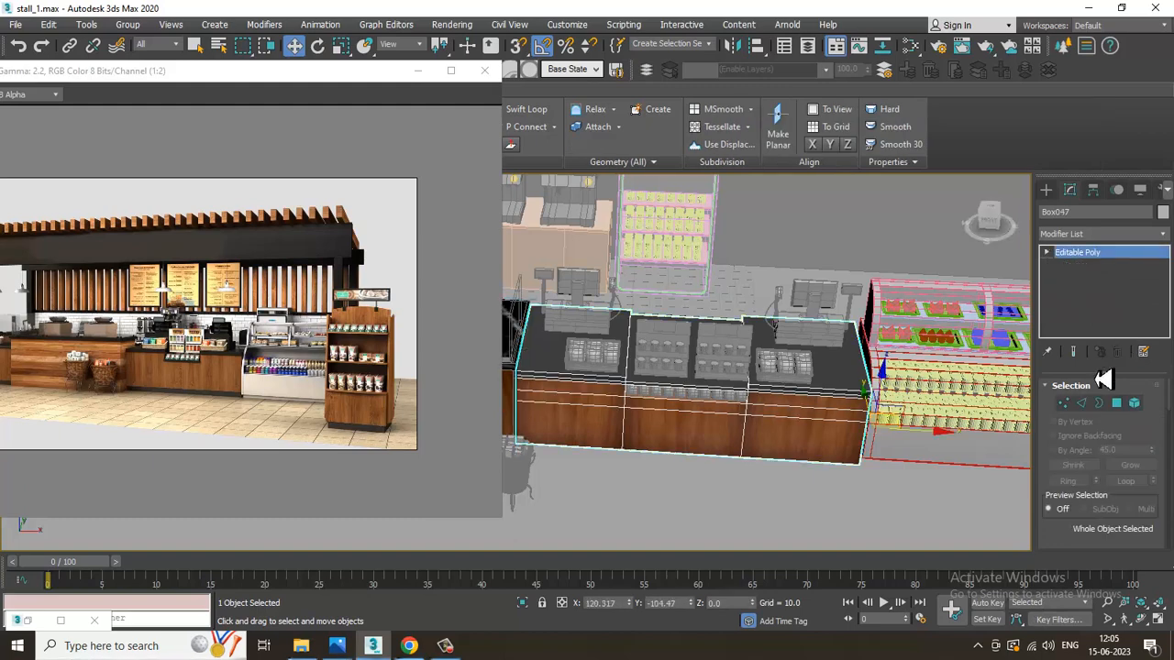
pyautogui.click(1119, 404)
pyautogui.hotkey('ctrl', 'i')
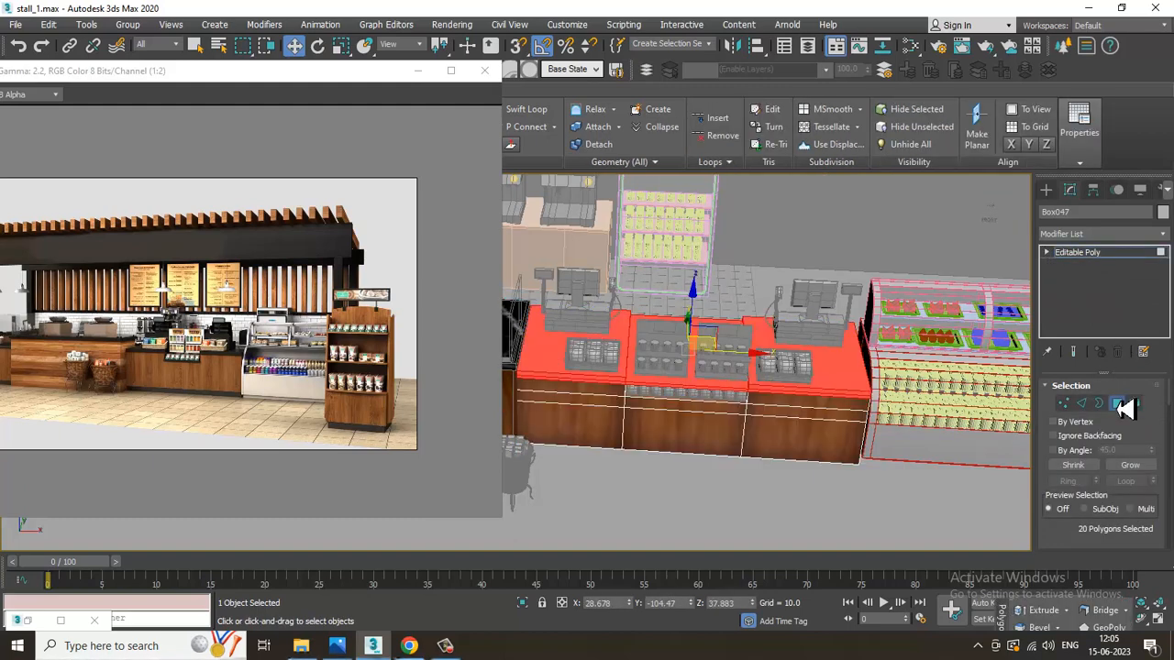
# Assign the existing black marble VRayMtl, Material #49, to the selected countertop polygons and minimize the material editor
pyautogui.press('m')
pyautogui.moveTo(435, 273); pyautogui.dragTo(444, 533, button='middle')
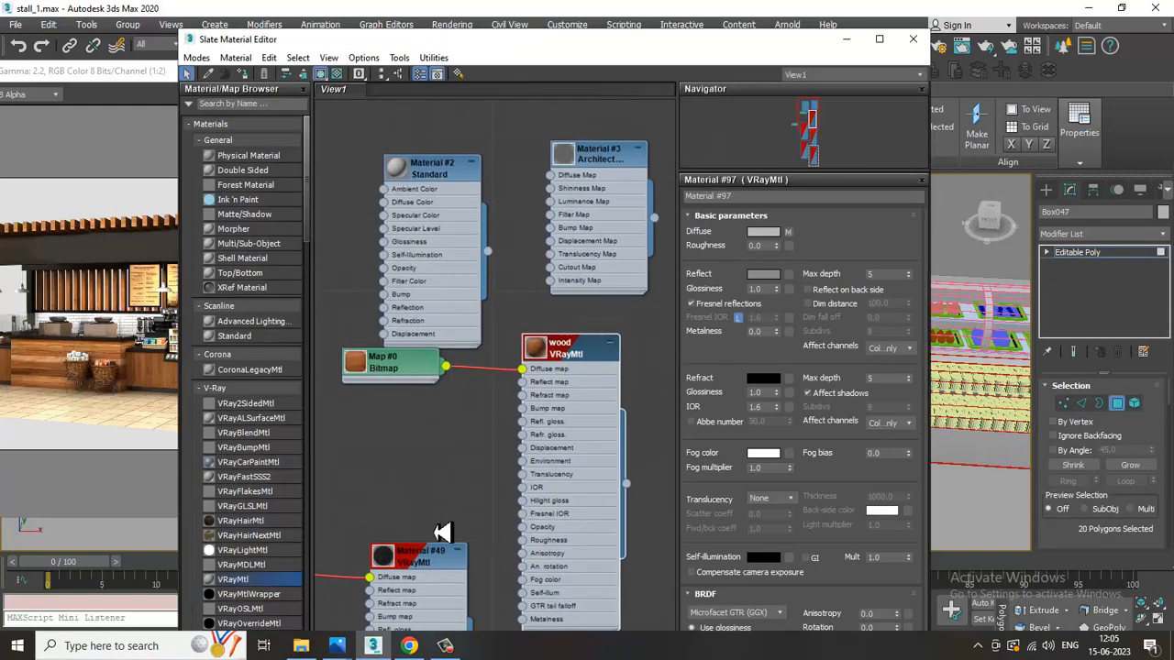
pyautogui.click(422, 569)
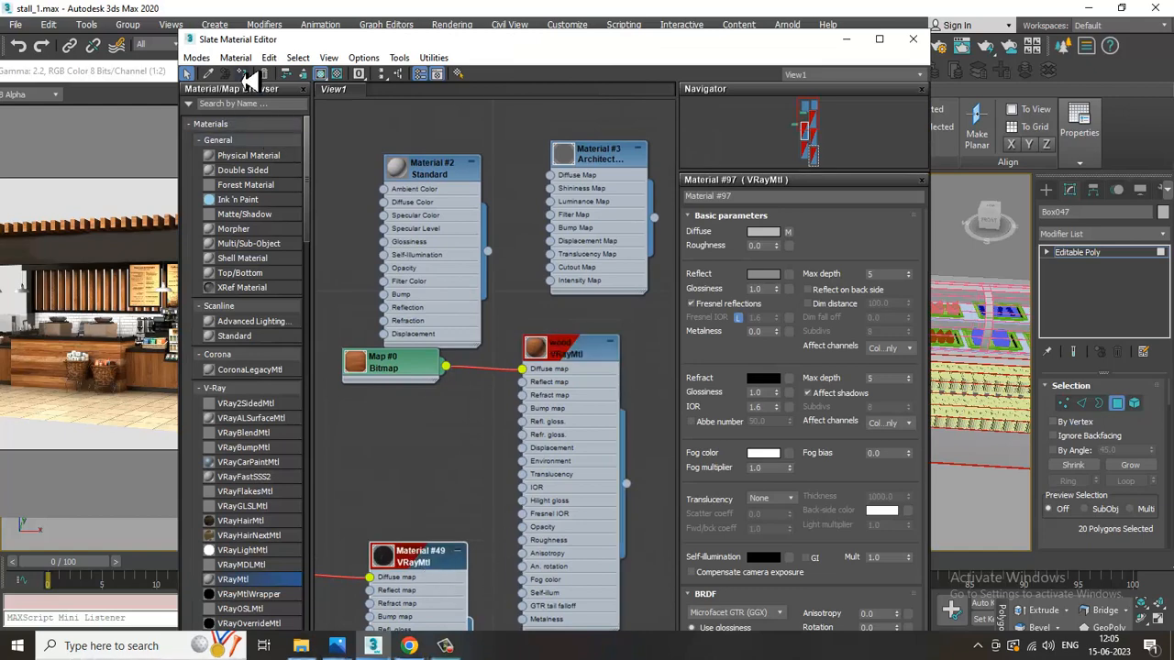
pyautogui.click(845, 39)
# Apply a UVW Map modifier with Box mapping to the cash register counter, convert it to Editable Poly and deselect it
pyautogui.moveTo(761, 503); pyautogui.dragTo(1052, 410, button='middle')
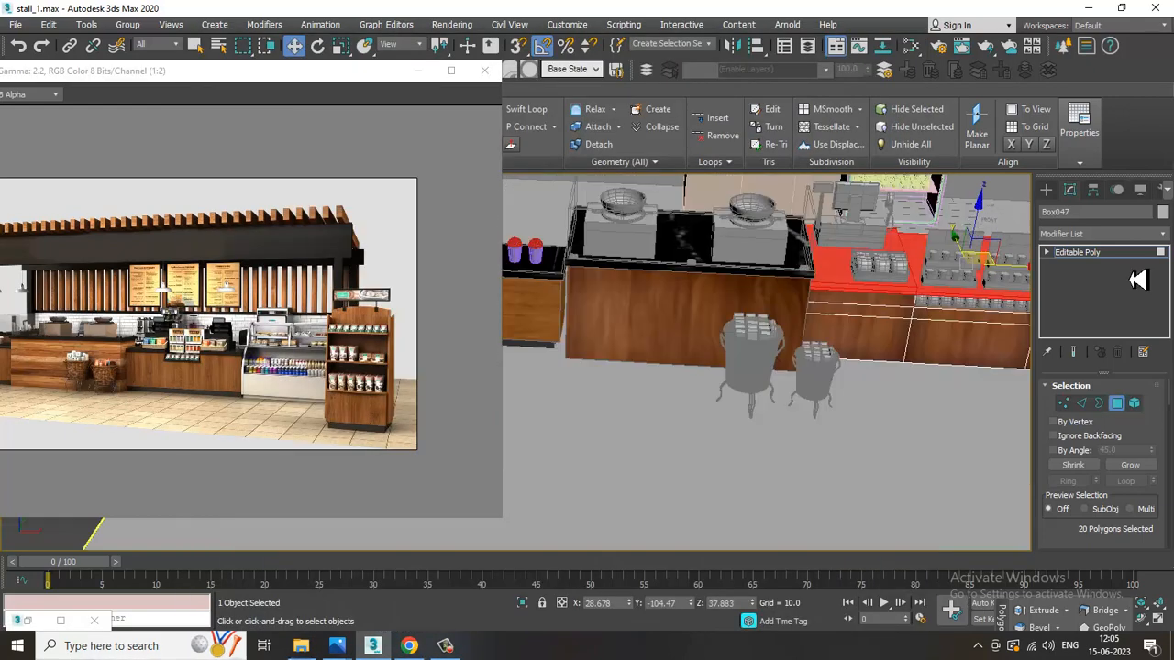
pyautogui.click(1104, 237)
pyautogui.press('u')
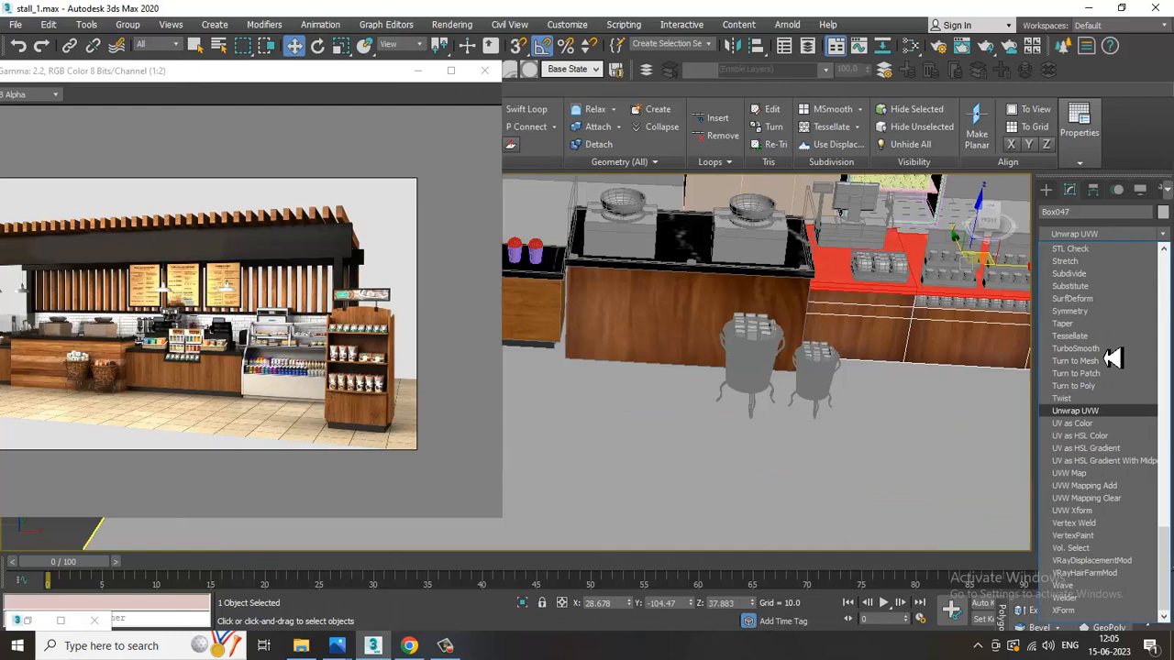
pyautogui.click(1081, 473)
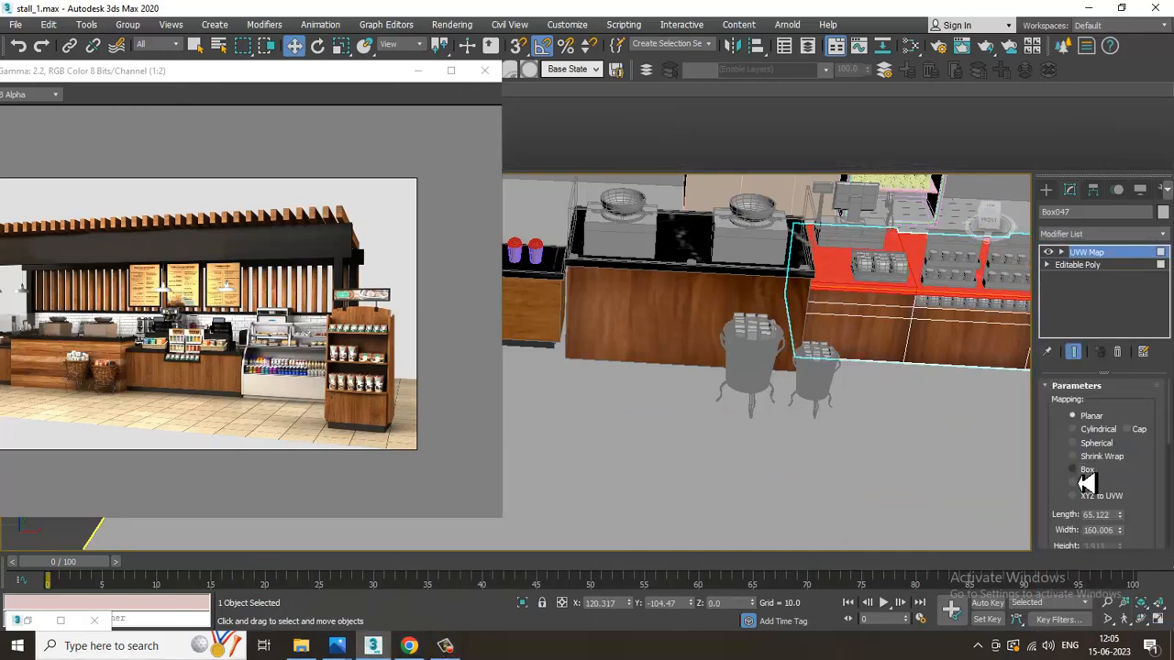
pyautogui.click(1084, 471)
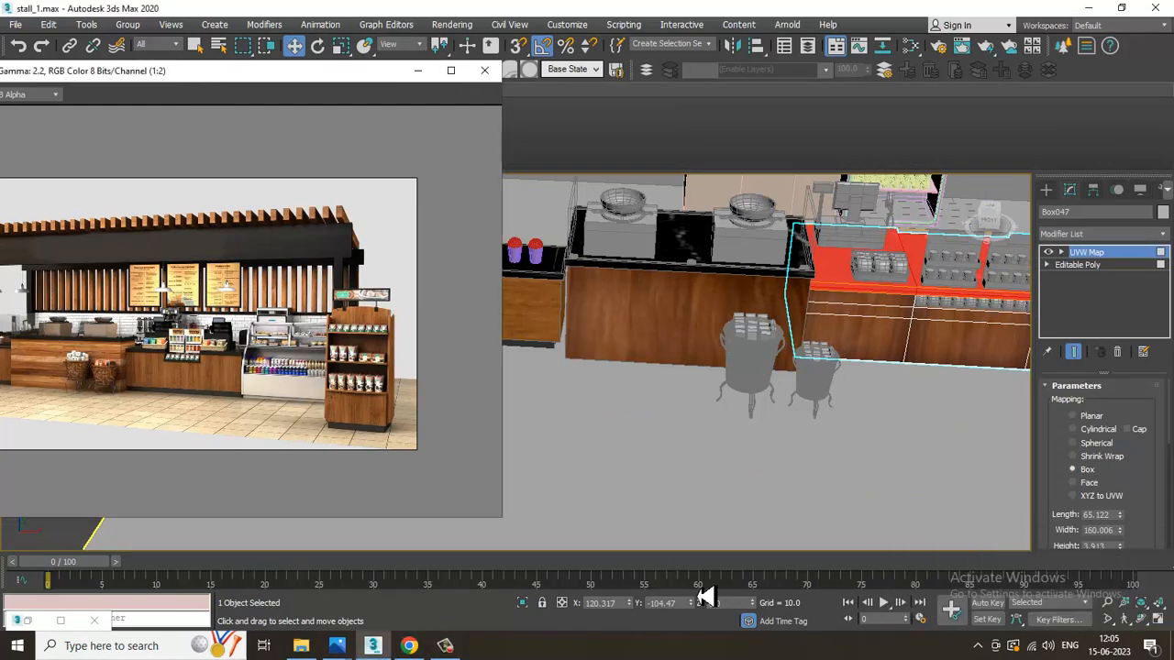
pyautogui.keyDown('alt'); pyautogui.moveTo(970, 427); pyautogui.dragTo(713, 340, button='middle'); pyautogui.keyUp('alt')
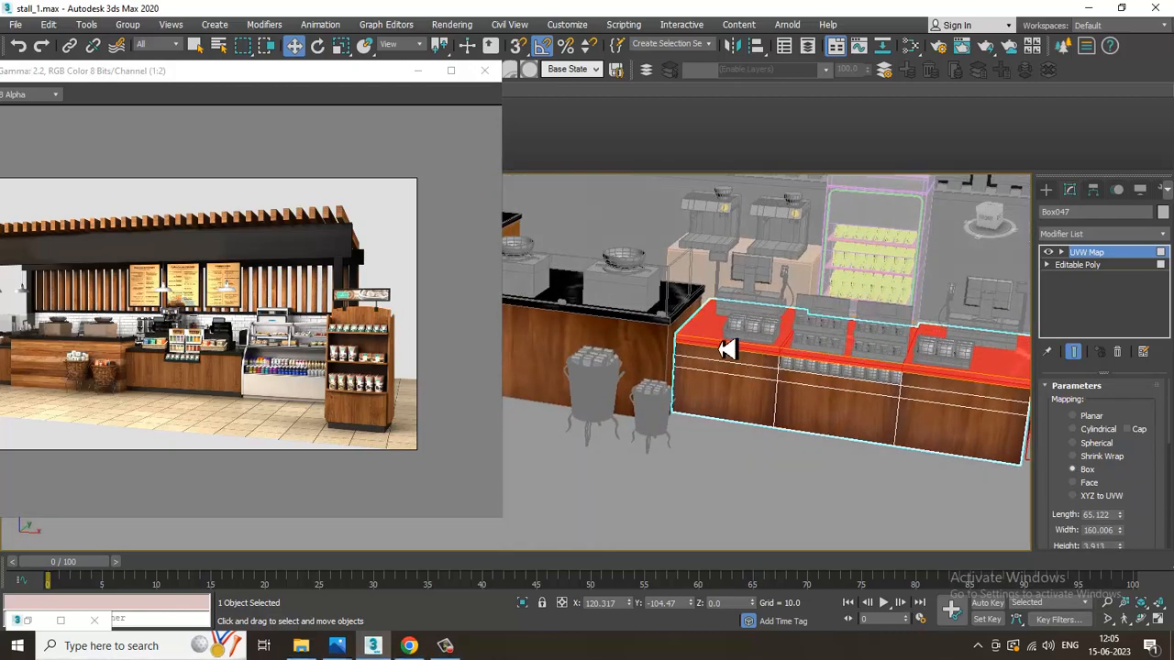
pyautogui.rightClick(712, 338)
pyautogui.moveTo(811, 476)
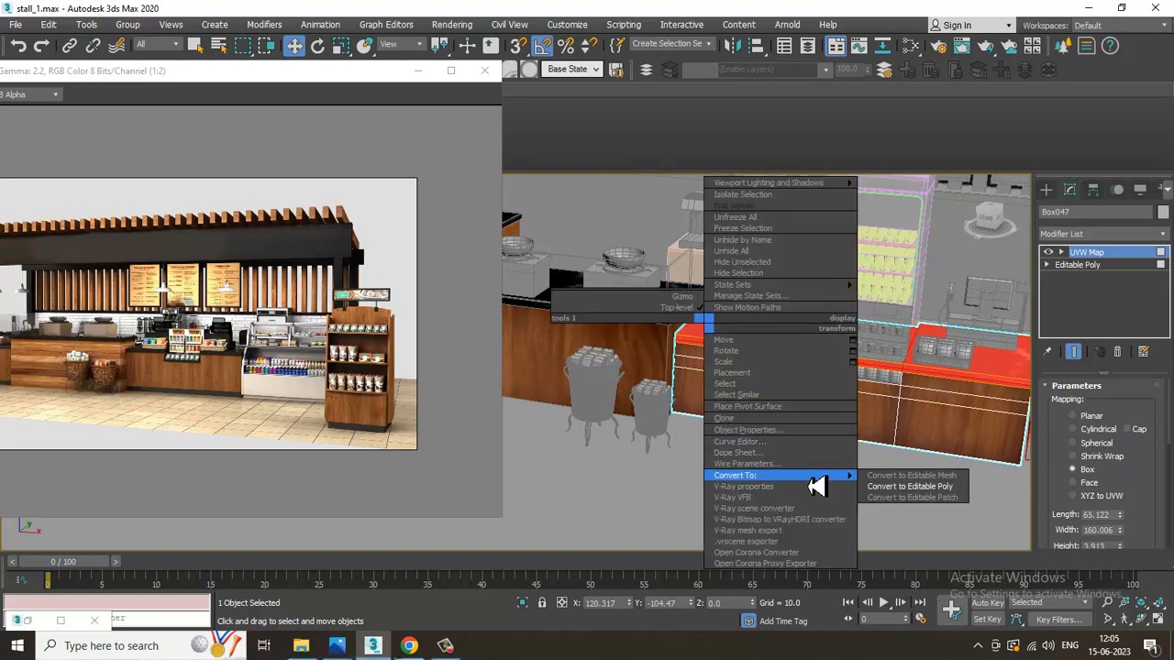
pyautogui.click(920, 488)
pyautogui.scroll(-6, 789, 406)
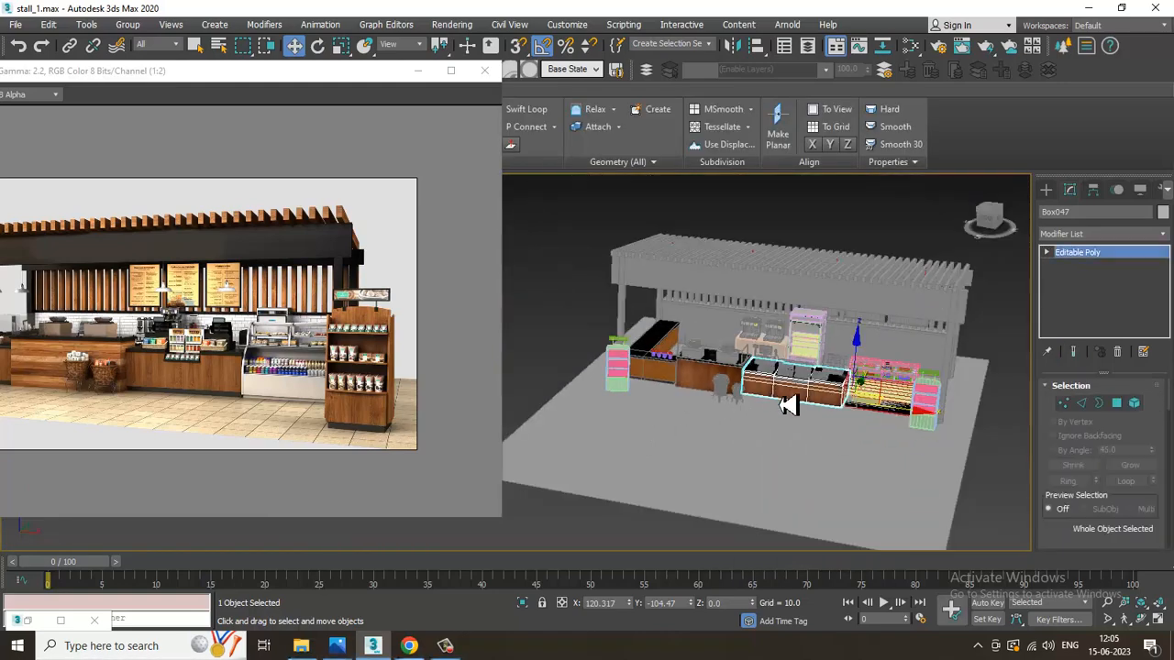
pyautogui.moveTo(789, 407); pyautogui.dragTo(904, 430, button='middle')
pyautogui.click(684, 252)
# Select the guard panel around the two bowls on the counter behind the baskets and convert it to Editable Poly
pyautogui.scroll(3, 819, 439)
pyautogui.scroll(-2, 819, 439)
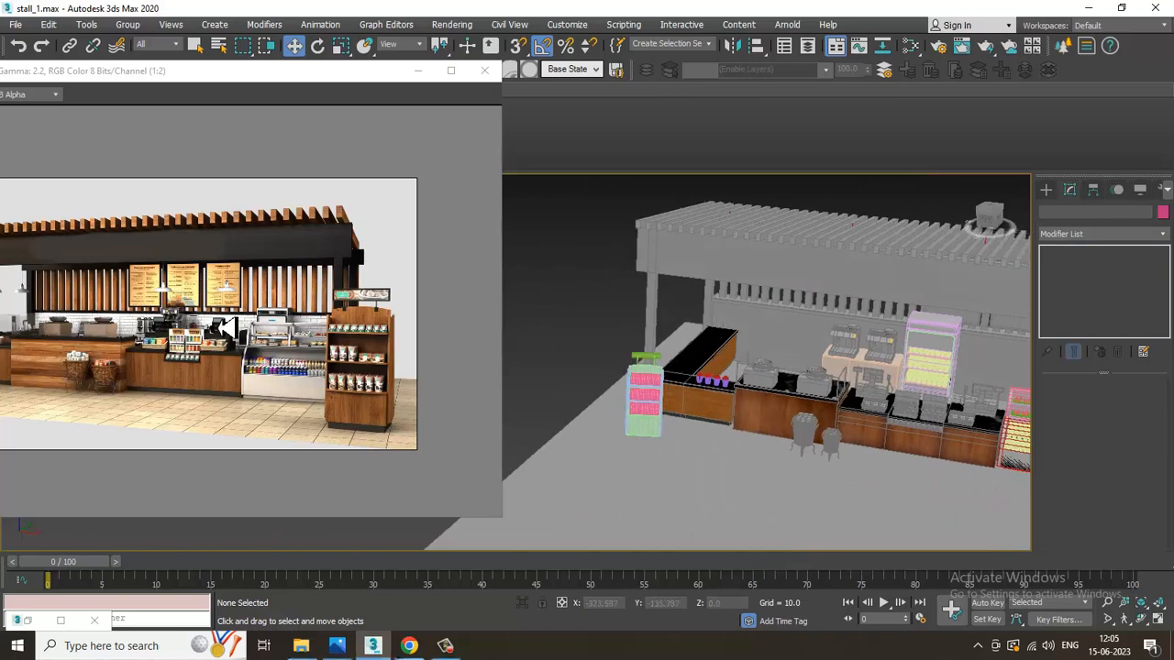
pyautogui.scroll(1, 154, 339)
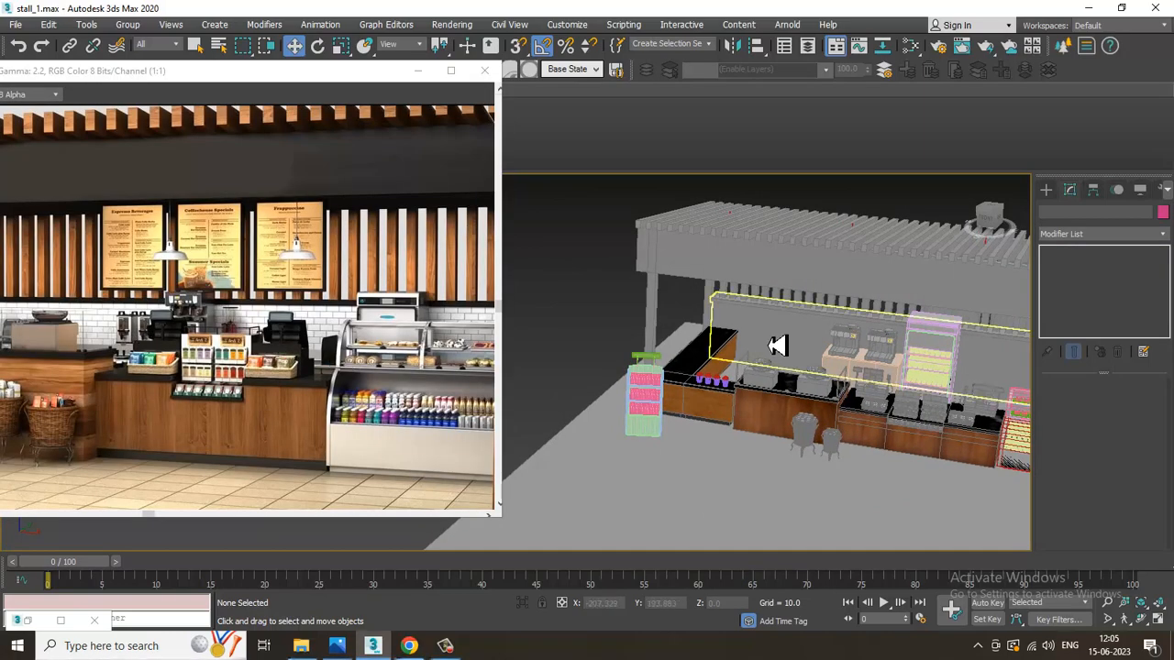
pyautogui.scroll(3, 789, 385)
pyautogui.click(791, 409)
pyautogui.scroll(2, 825, 385)
pyautogui.scroll(3, 867, 365)
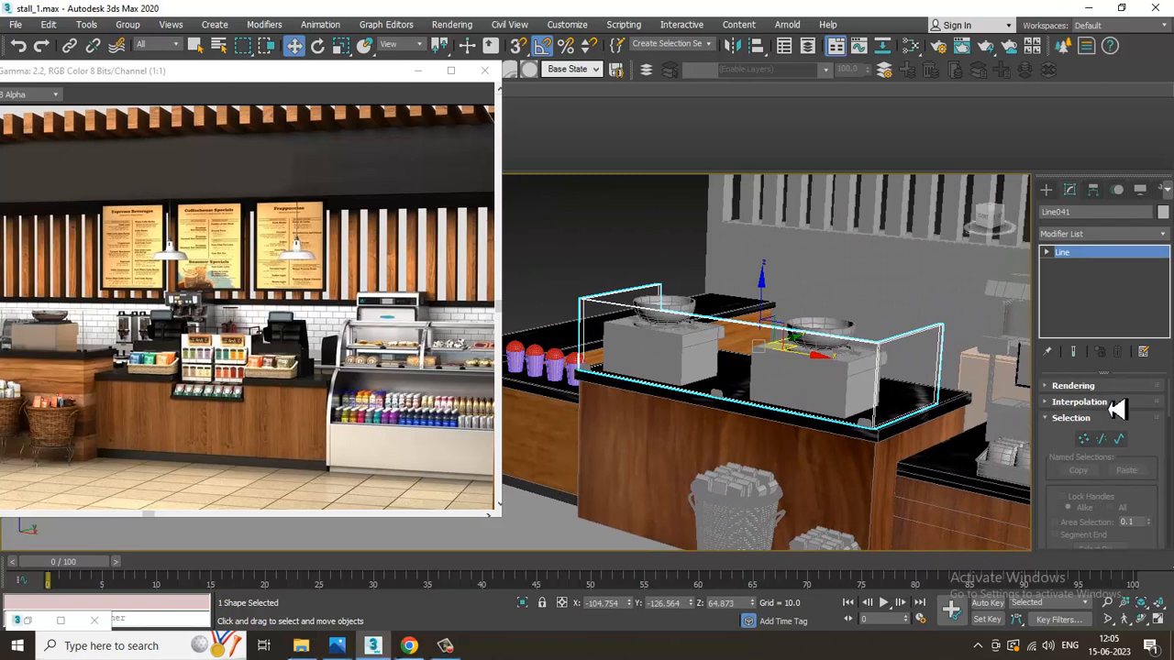
pyautogui.rightClick(721, 341)
pyautogui.moveTo(761, 483)
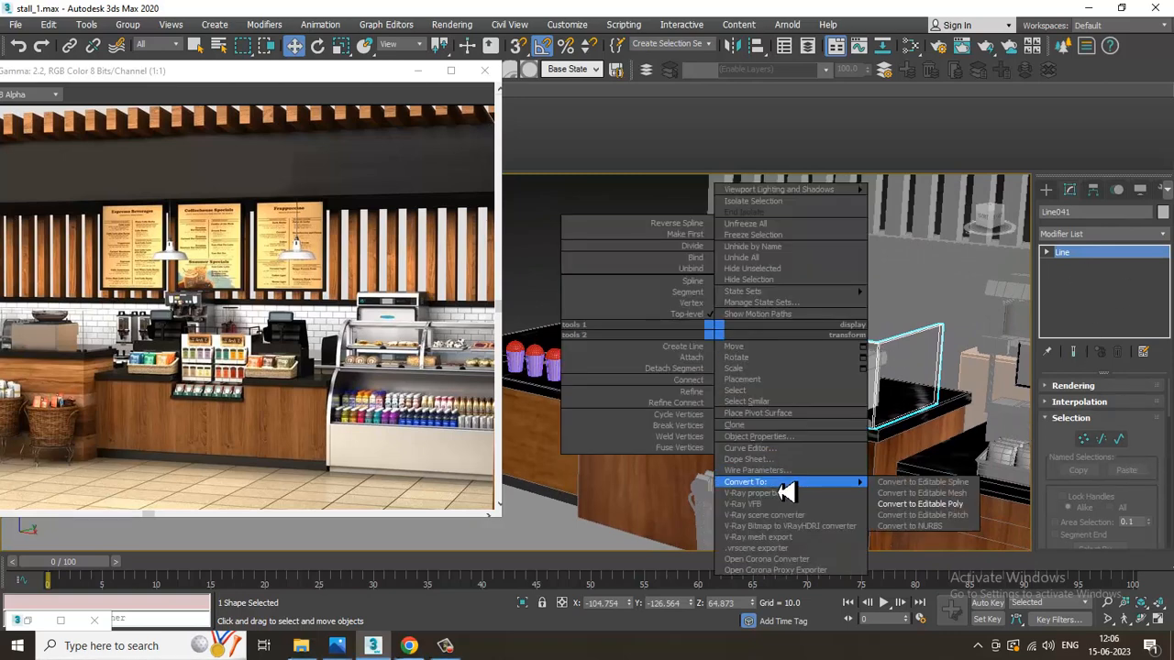
pyautogui.click(953, 504)
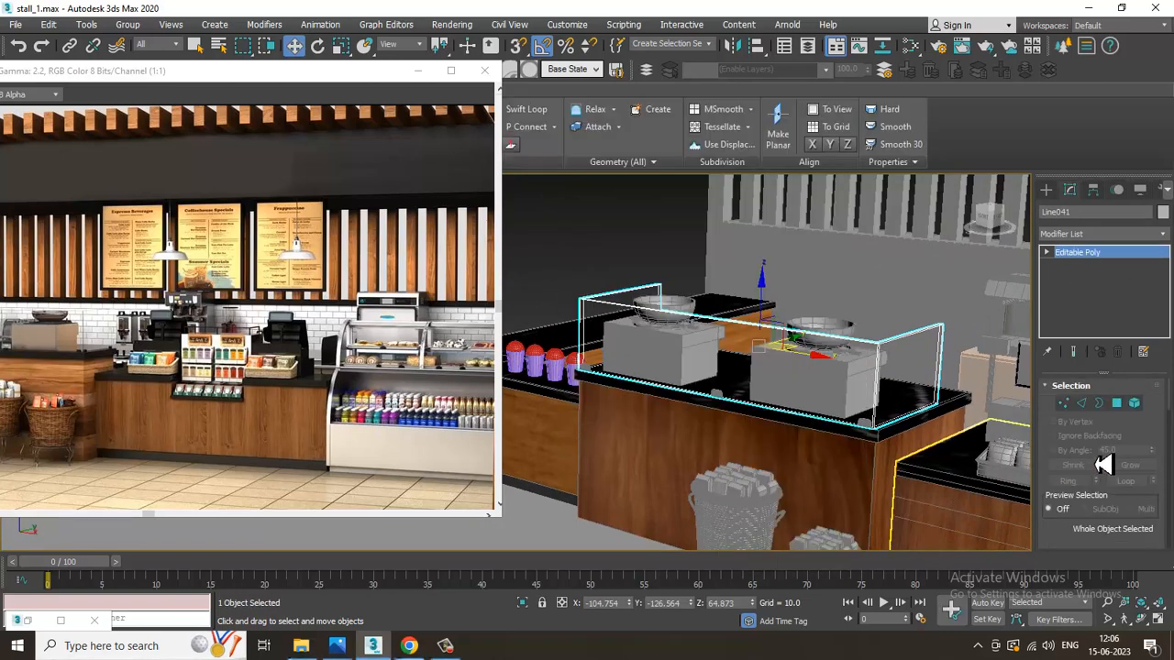
# Select all polygons of the guard panel to check its faces and return to object level
pyautogui.click(1116, 403)
pyautogui.press('f')
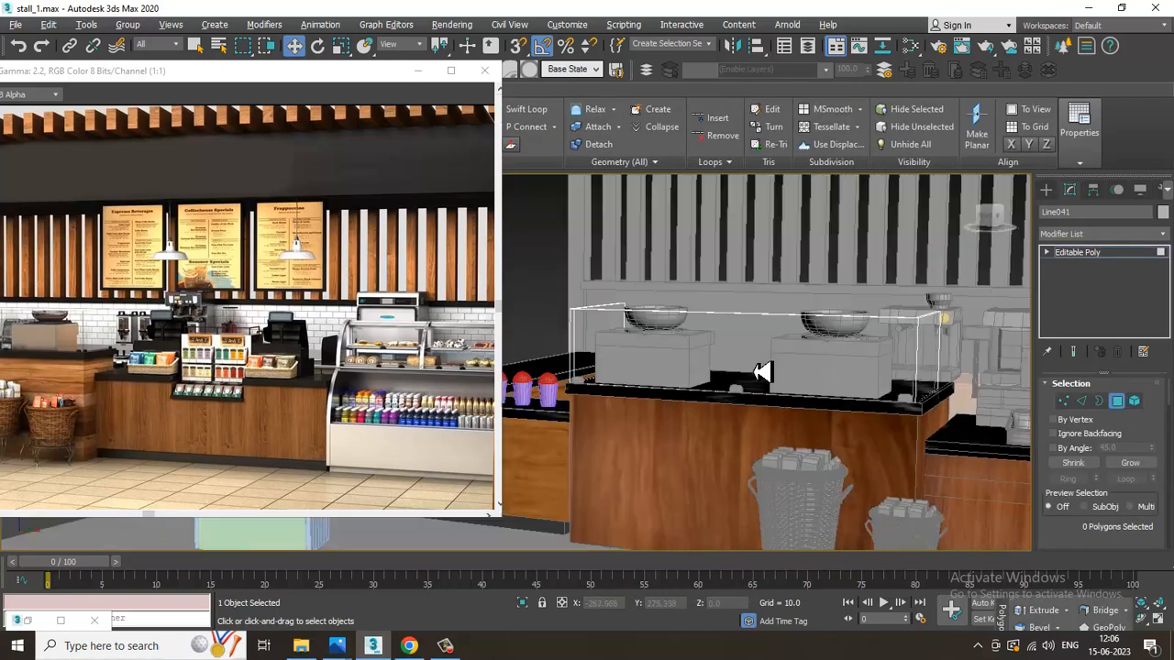
pyautogui.moveTo(969, 423); pyautogui.dragTo(991, 426)
pyautogui.keyDown('alt'); pyautogui.moveTo(881, 381); pyautogui.dragTo(812, 389, button='middle'); pyautogui.keyUp('alt')
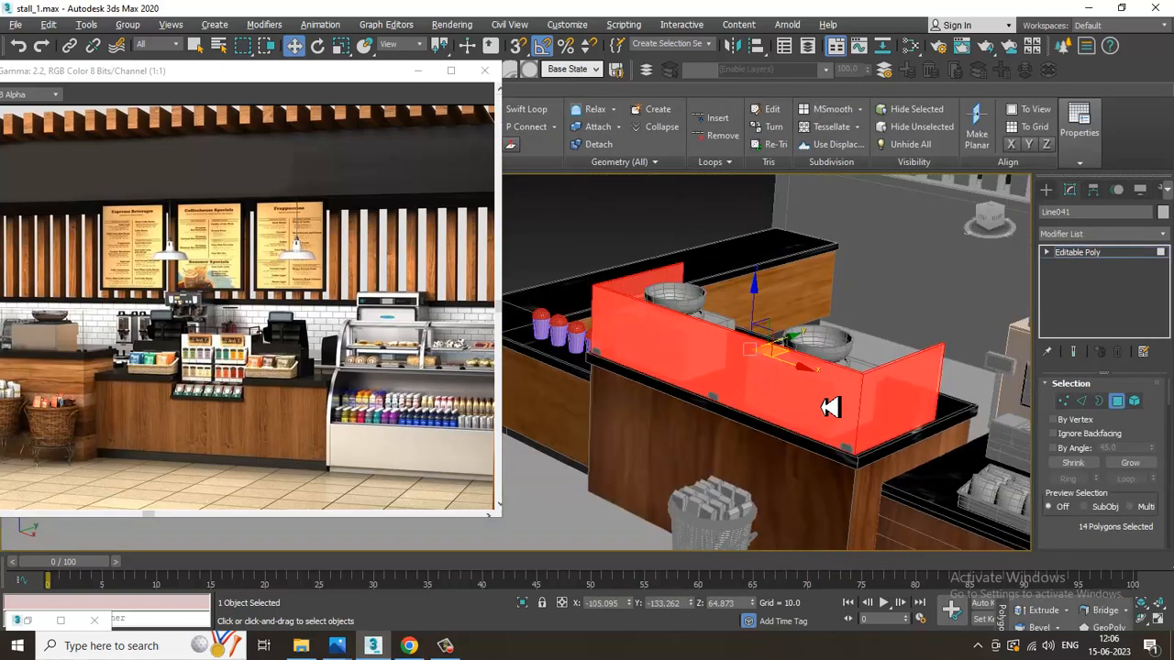
pyautogui.click(1103, 251)
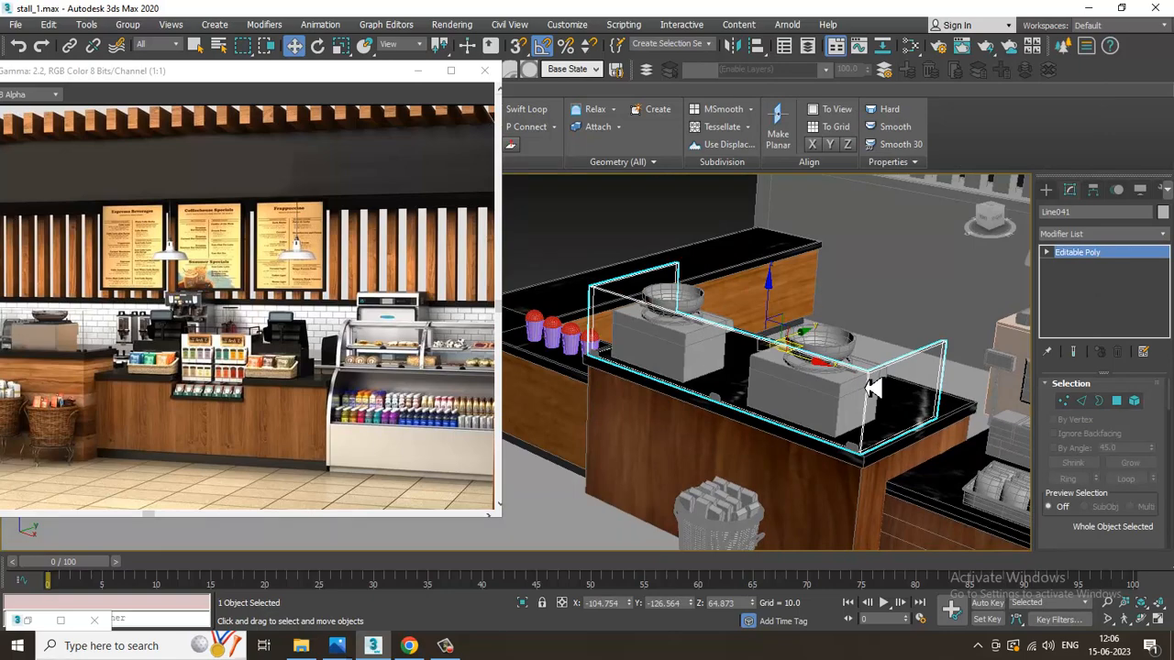
# Create a new VRayMtl for the guard panel and set its diffuse colour to dark grey
pyautogui.press('m')
pyautogui.moveTo(520, 384); pyautogui.dragTo(500, 284, button='middle')
pyautogui.moveTo(504, 550)
pyautogui.mouseDown(button='middle')
pyautogui.moveTo(482, 217)
pyautogui.moveTo(462, 105)
pyautogui.mouseUp(button='middle')
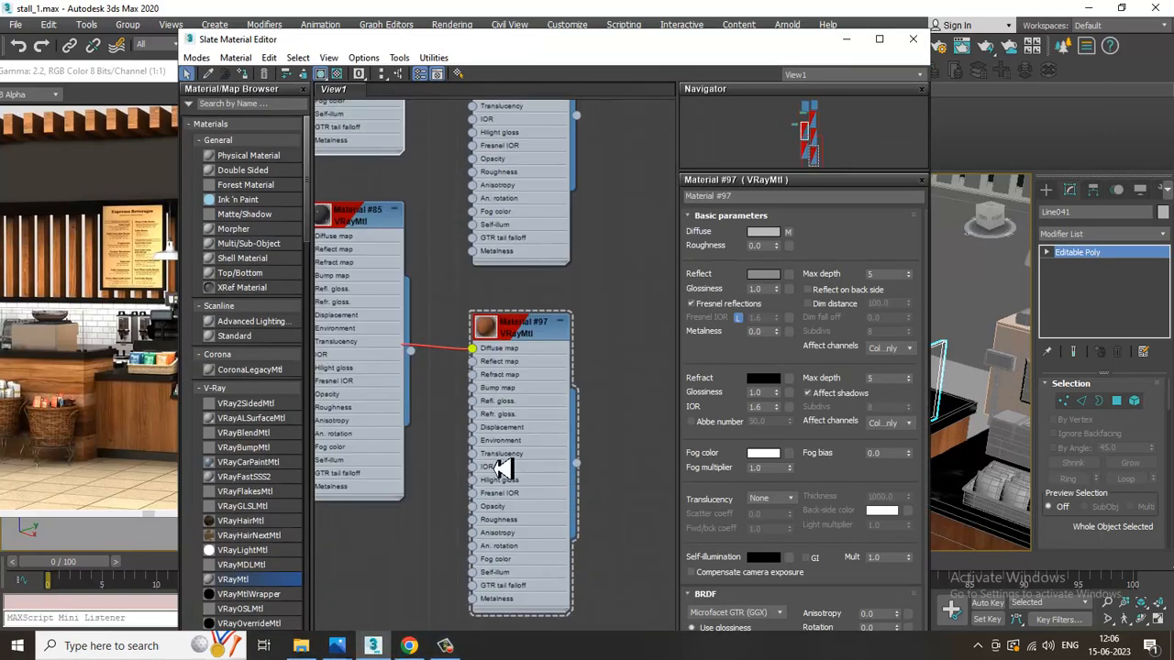
pyautogui.moveTo(502, 610); pyautogui.dragTo(577, 359, button='middle')
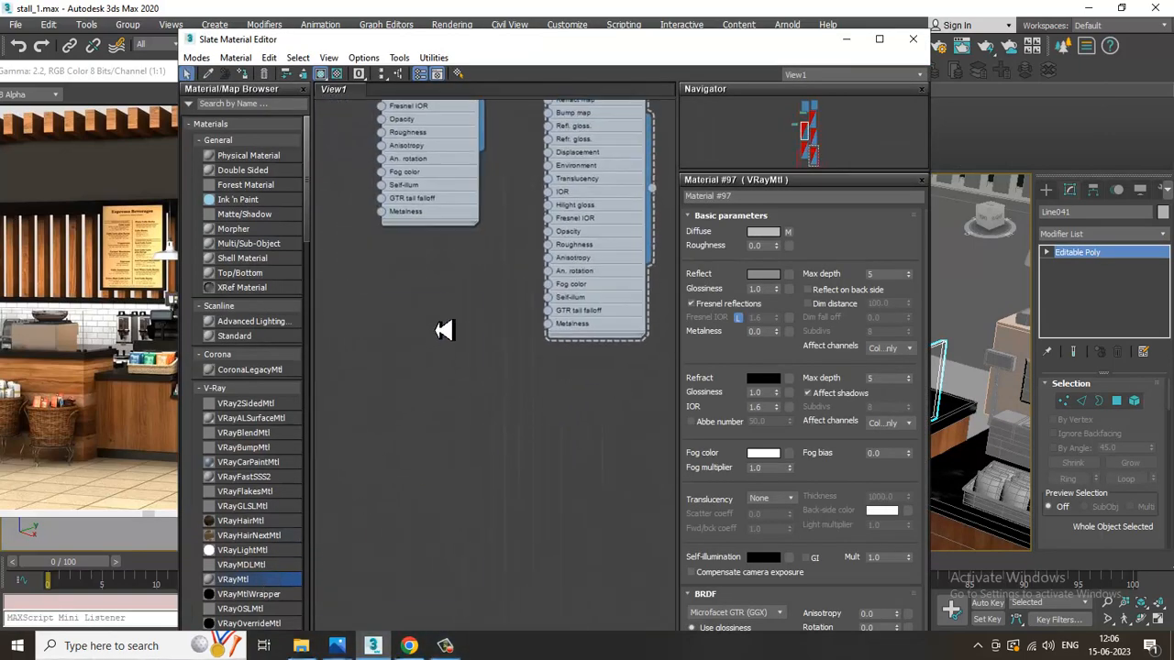
pyautogui.moveTo(444, 330); pyautogui.dragTo(445, 329)
pyautogui.click(763, 231)
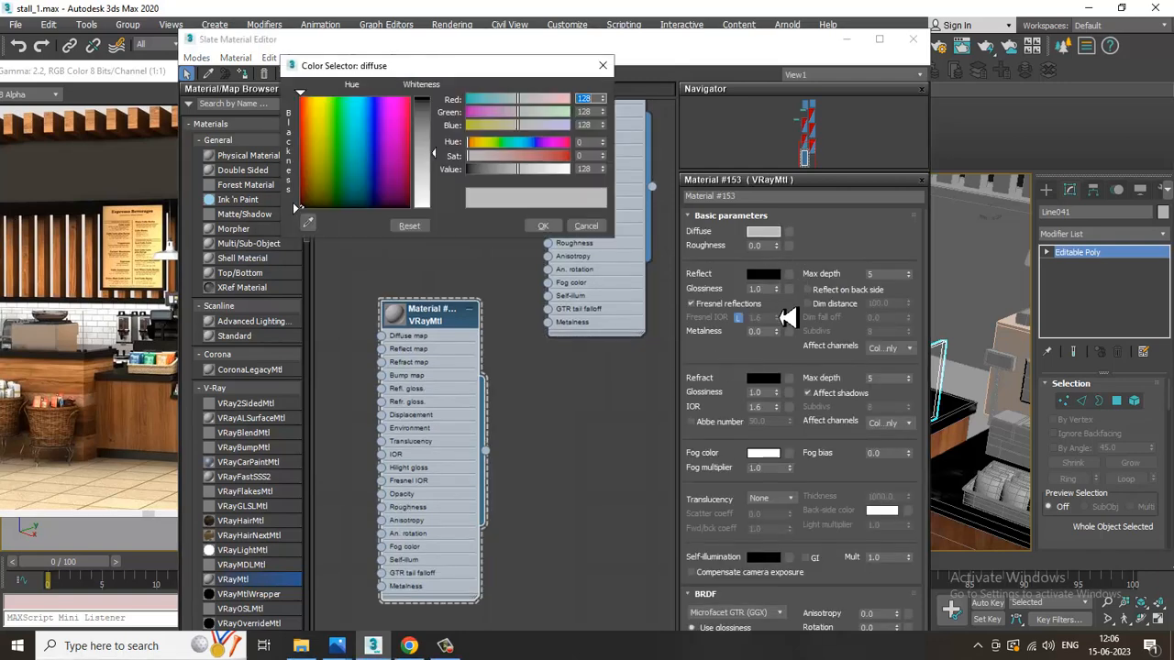
pyautogui.moveTo(443, 162); pyautogui.dragTo(446, 217)
pyautogui.click(544, 226)
# Set the new VRayMtl's reflection to mid grey and refraction to white (255), and assign it to the guard panel as glass
pyautogui.click(763, 274)
pyautogui.click(543, 226)
pyautogui.click(763, 378)
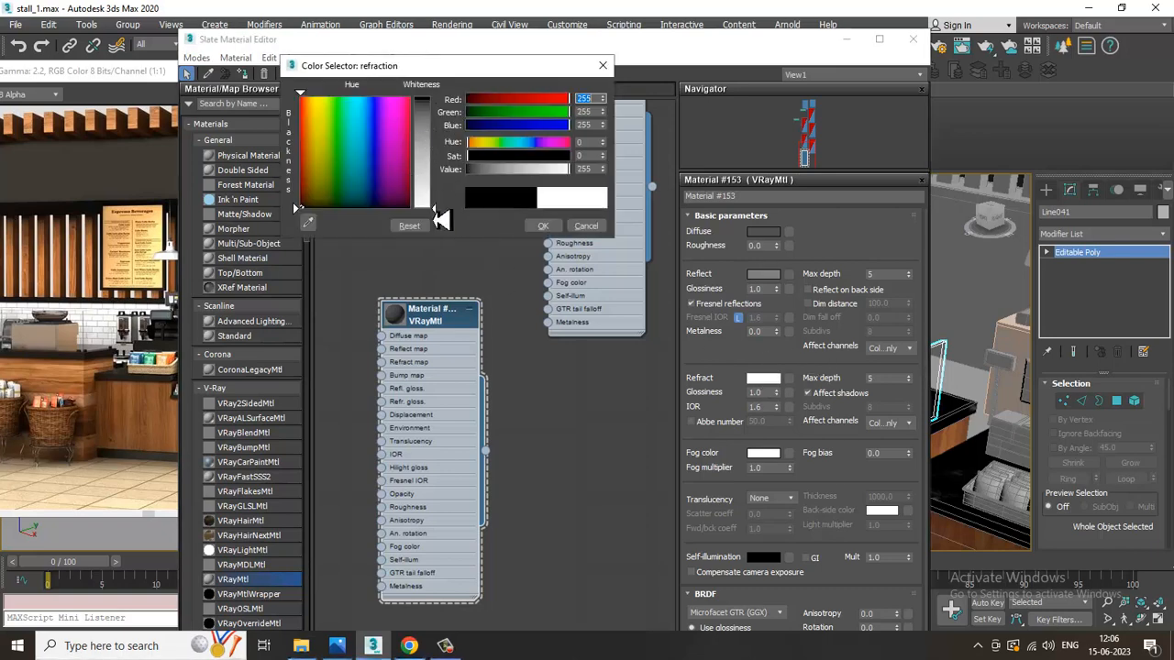
pyautogui.click(543, 226)
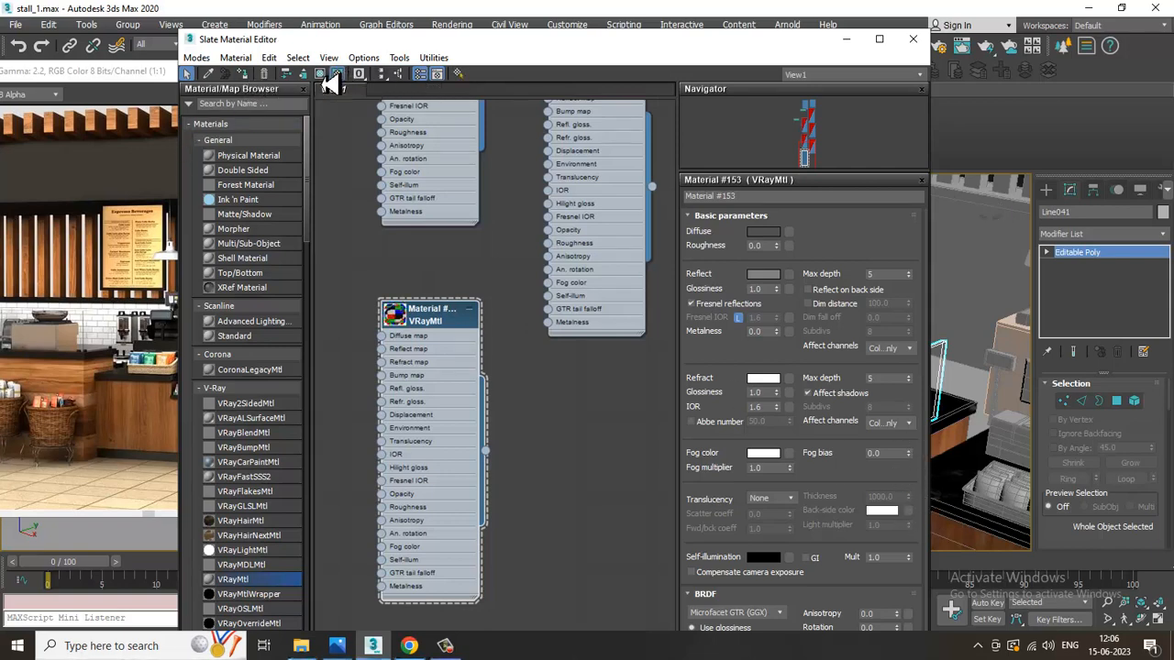
pyautogui.click(847, 39)
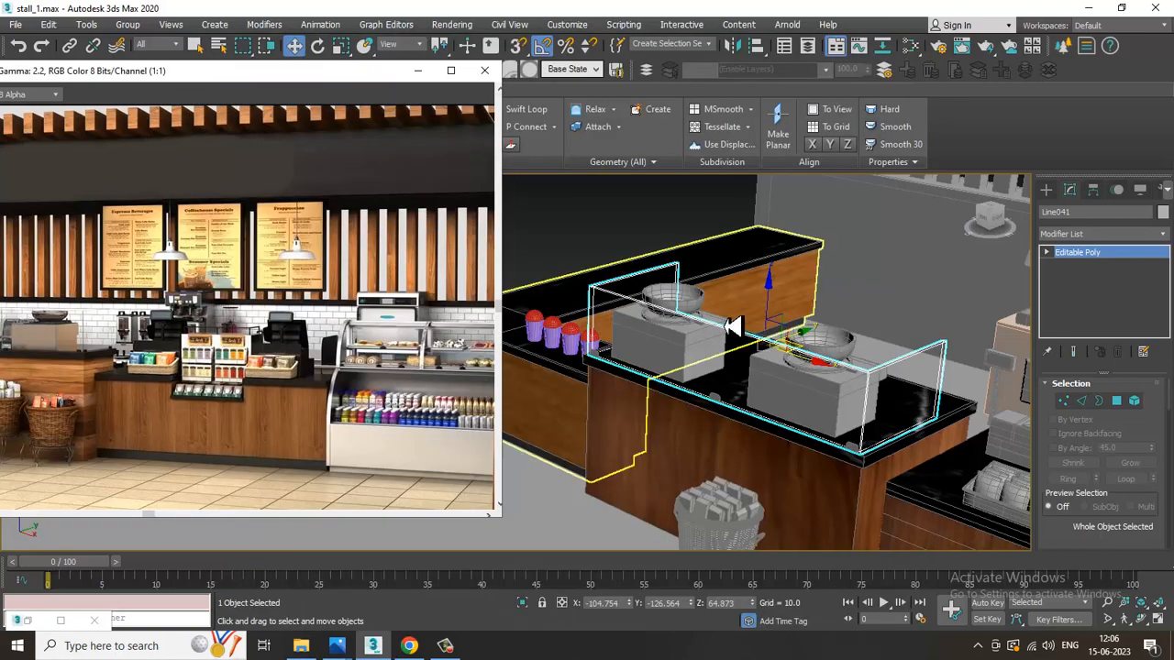
# Deselect the guard panel and inspect its transparency over the counter and the surrounding counters
pyautogui.click(561, 222)
pyautogui.scroll(2, 771, 400)
pyautogui.scroll(-2, 777, 382)
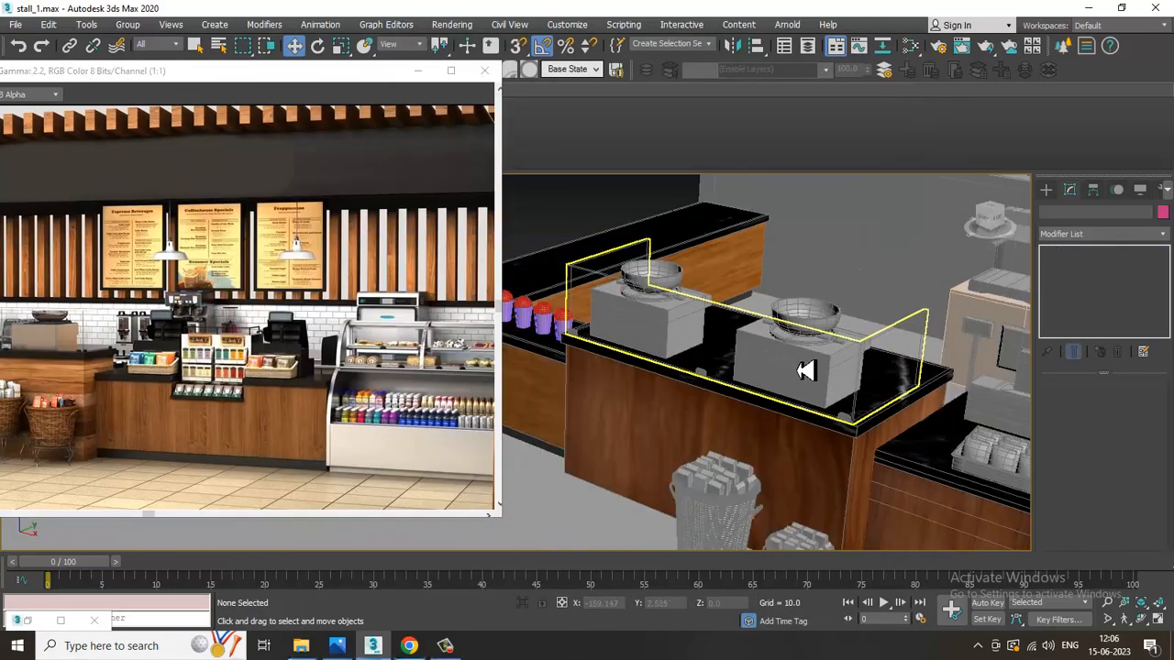
pyautogui.moveTo(940, 384); pyautogui.dragTo(922, 379, button='middle')
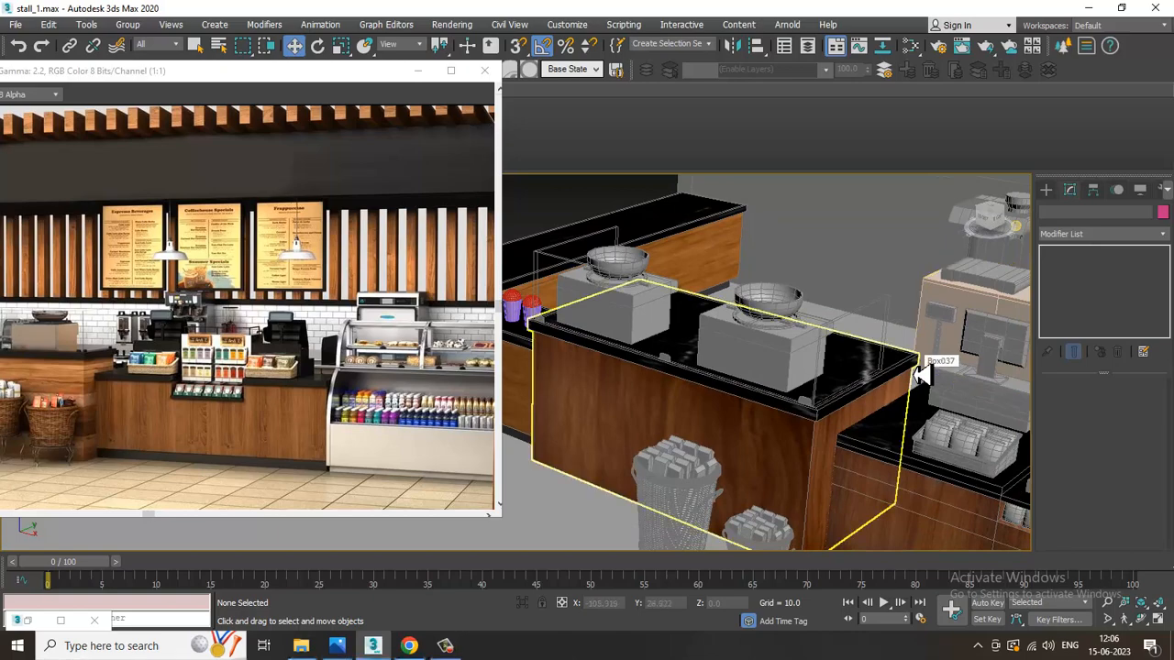
pyautogui.scroll(-5, 799, 446)
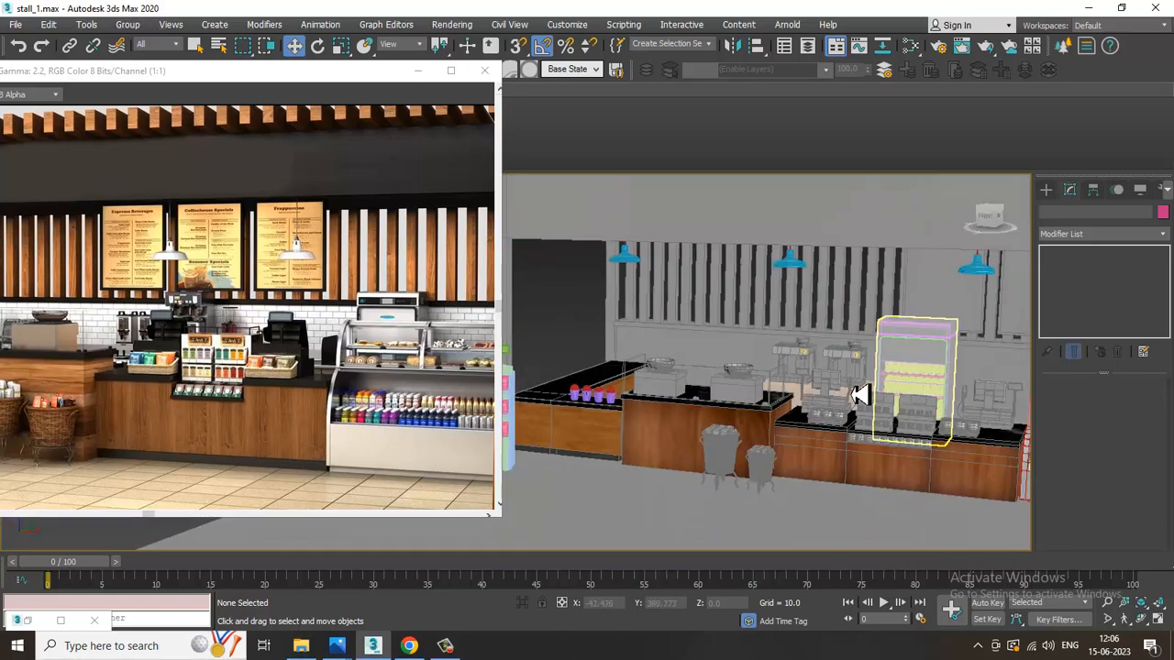
pyautogui.keyDown('alt'); pyautogui.moveTo(903, 433); pyautogui.dragTo(711, 413, button='middle'); pyautogui.keyUp('alt')
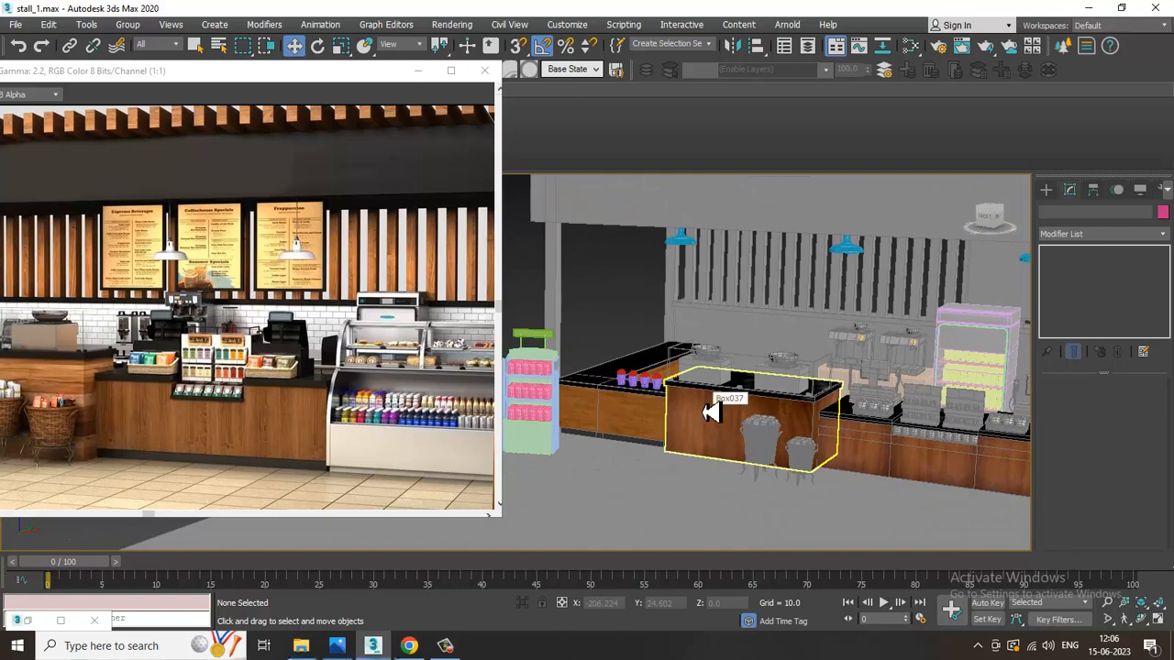
# Bring the reference's wooden display shelf into view and select the matching shelf group at the end of the model's counters
pyautogui.moveTo(185, 413); pyautogui.dragTo(124, 317, button='middle')
pyautogui.scroll(3, 737, 415)
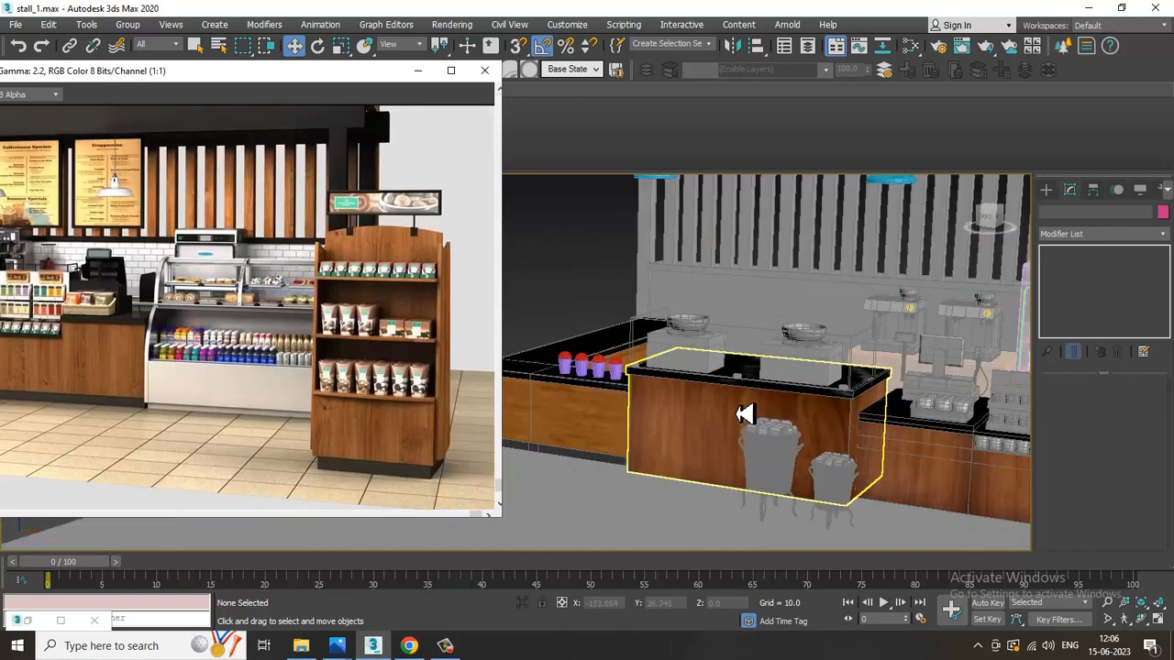
pyautogui.moveTo(738, 414); pyautogui.dragTo(853, 426, button='middle')
pyautogui.keyDown('alt'); pyautogui.moveTo(853, 427); pyautogui.dragTo(731, 419, button='middle'); pyautogui.keyUp('alt')
pyautogui.scroll(4, 760, 330)
pyautogui.moveTo(605, 339); pyautogui.dragTo(737, 310, button='middle')
pyautogui.click(757, 315)
pyautogui.scroll(3, 757, 315)
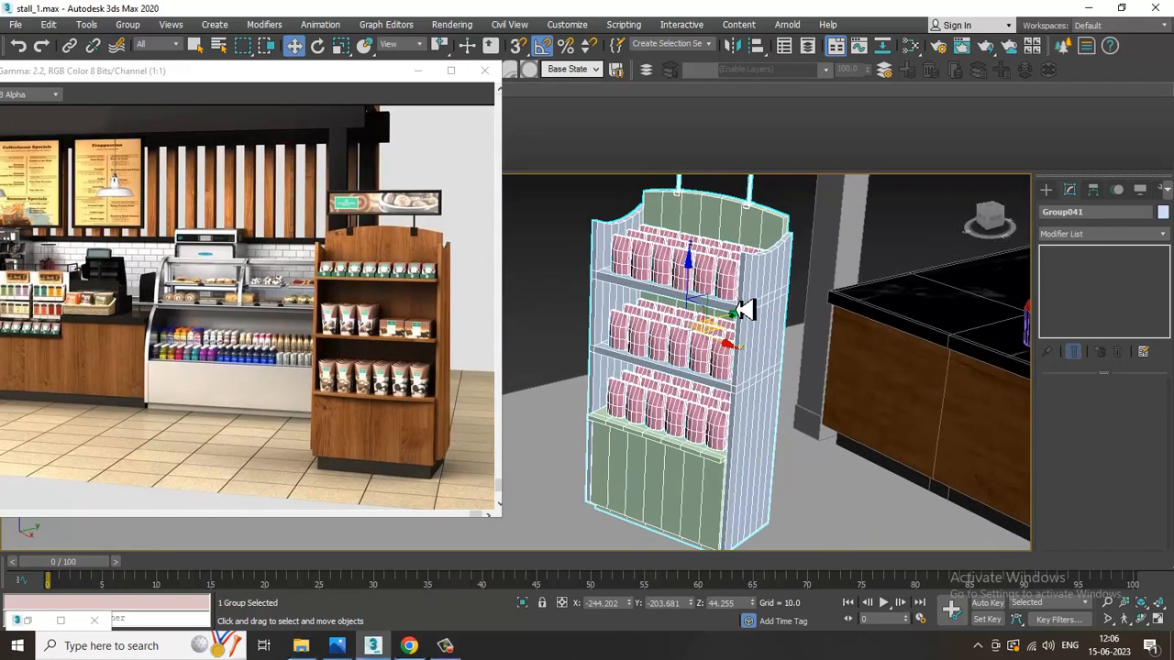
# Ungroup the display shelf group and clear the selection so its parts can be textured individually
pyautogui.click(124, 27)
pyautogui.click(183, 72)
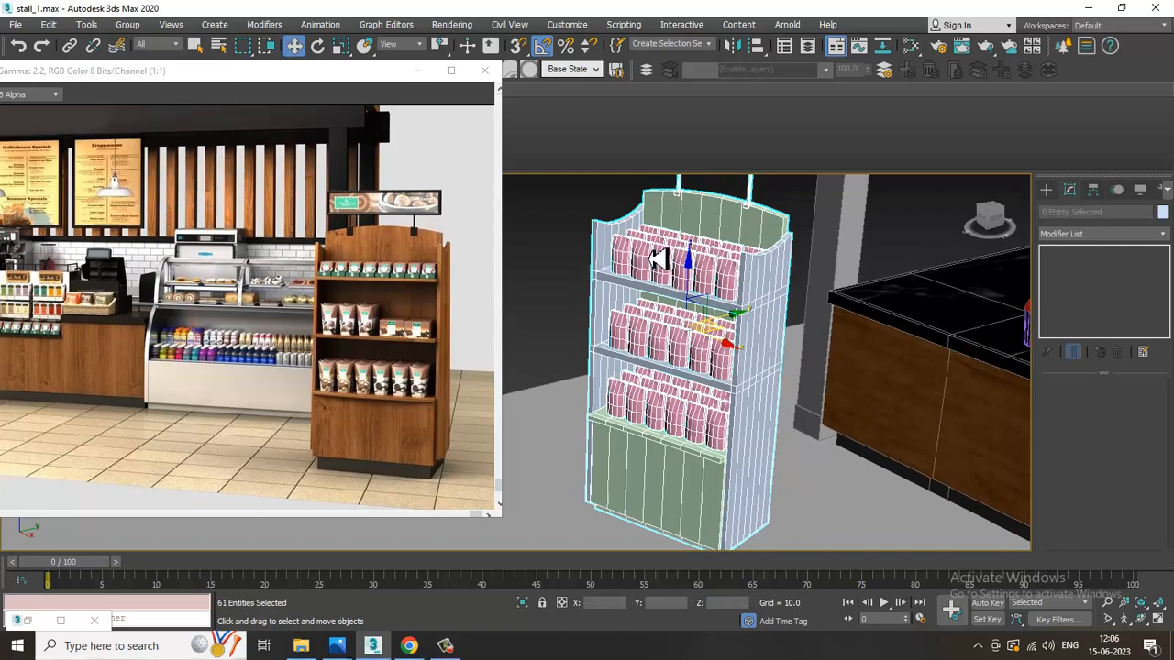
pyautogui.click(539, 211)
# Assign the existing wood VRayMtl to the display shelf's frame of side panels and shelf boards
pyautogui.click(642, 299)
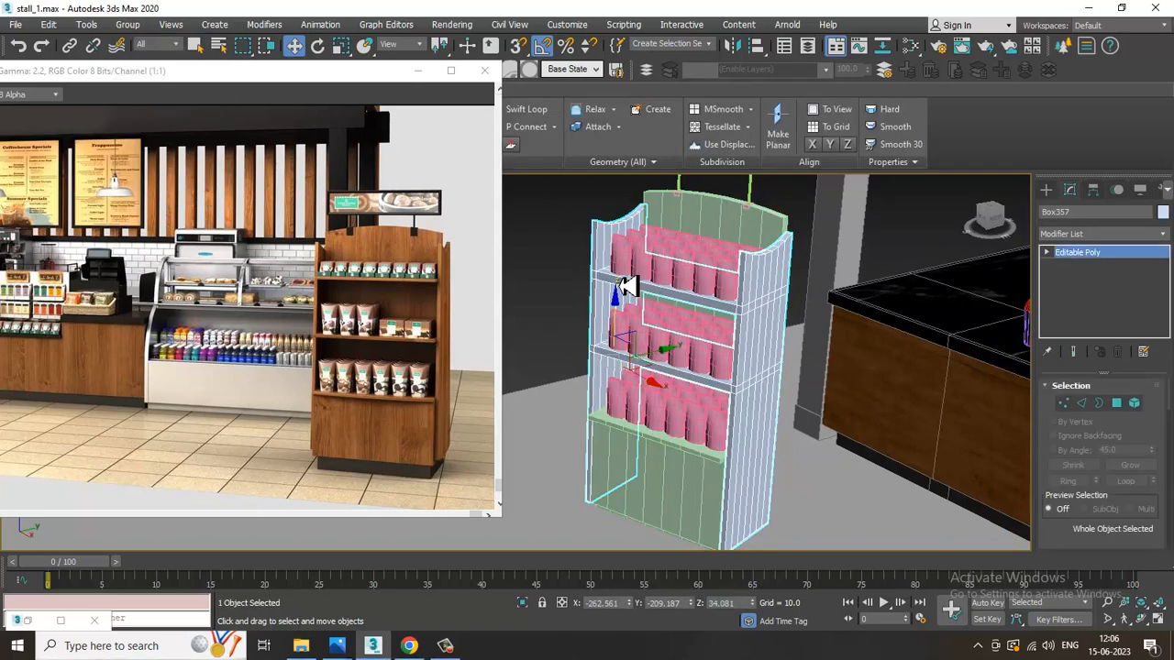
pyautogui.press('m')
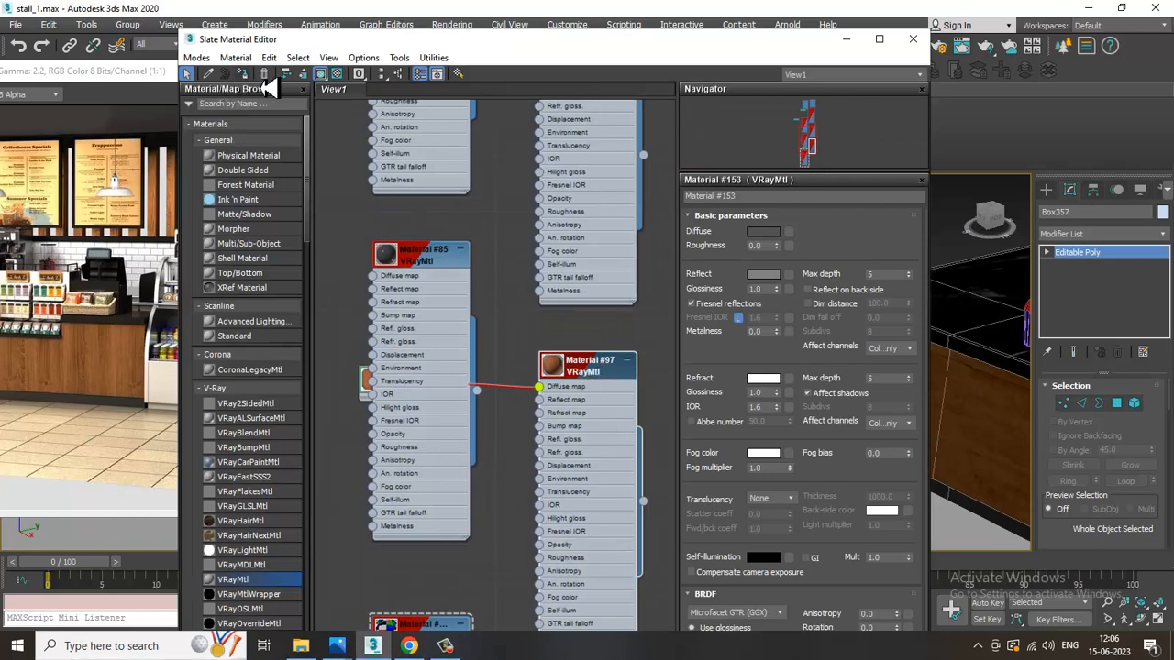
pyautogui.click(913, 39)
pyautogui.keyDown('alt'); pyautogui.moveTo(807, 343); pyautogui.dragTo(848, 324, button='middle'); pyautogui.keyUp('alt')
pyautogui.scroll(5, 786, 346)
pyautogui.click(795, 344)
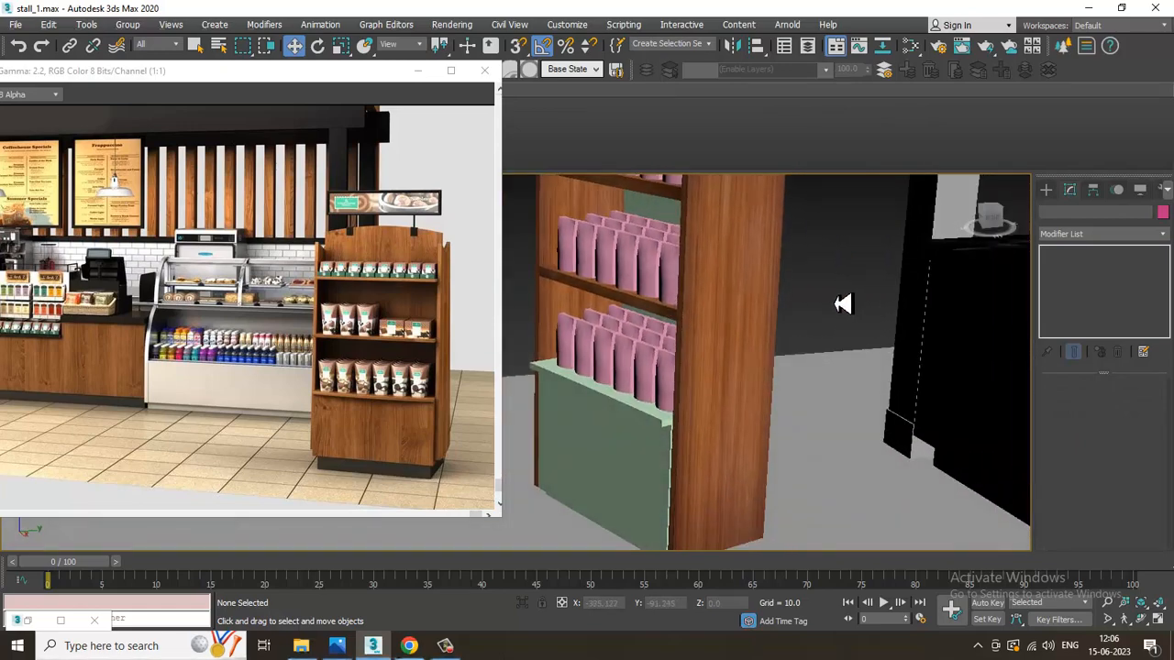
# Add a UVW Map modifier with Box mapping to the shelf frame and set its width to 26.459
pyautogui.click(747, 306)
pyautogui.scroll(3, 822, 328)
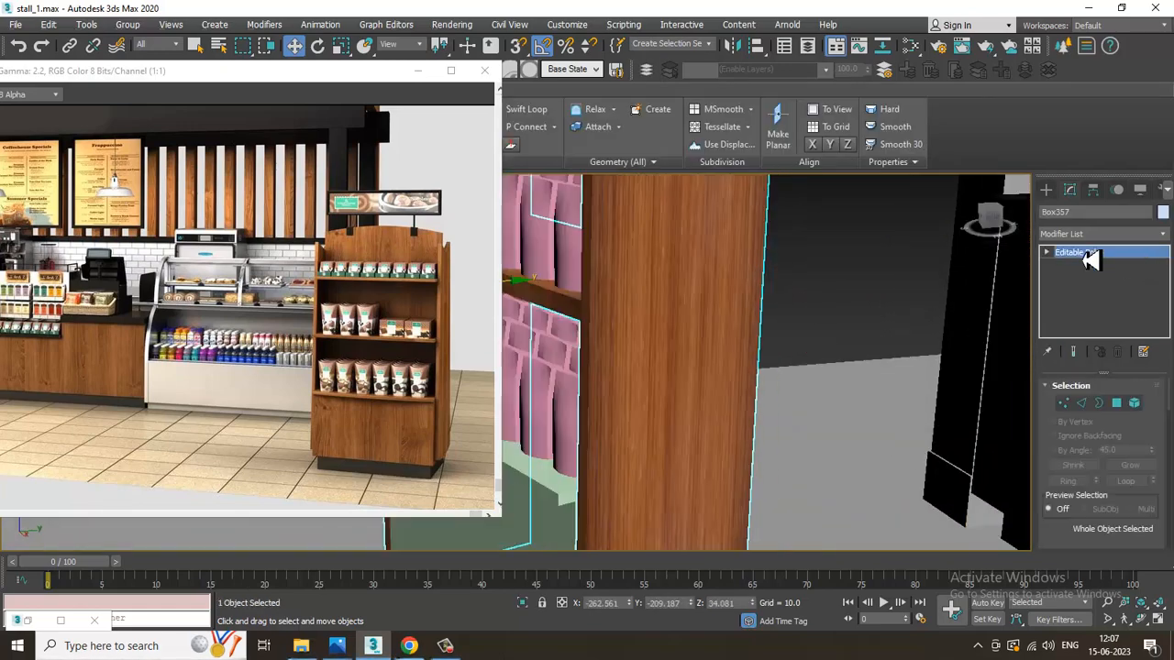
pyautogui.click(1101, 234)
pyautogui.scroll(-15, 1085, 385)
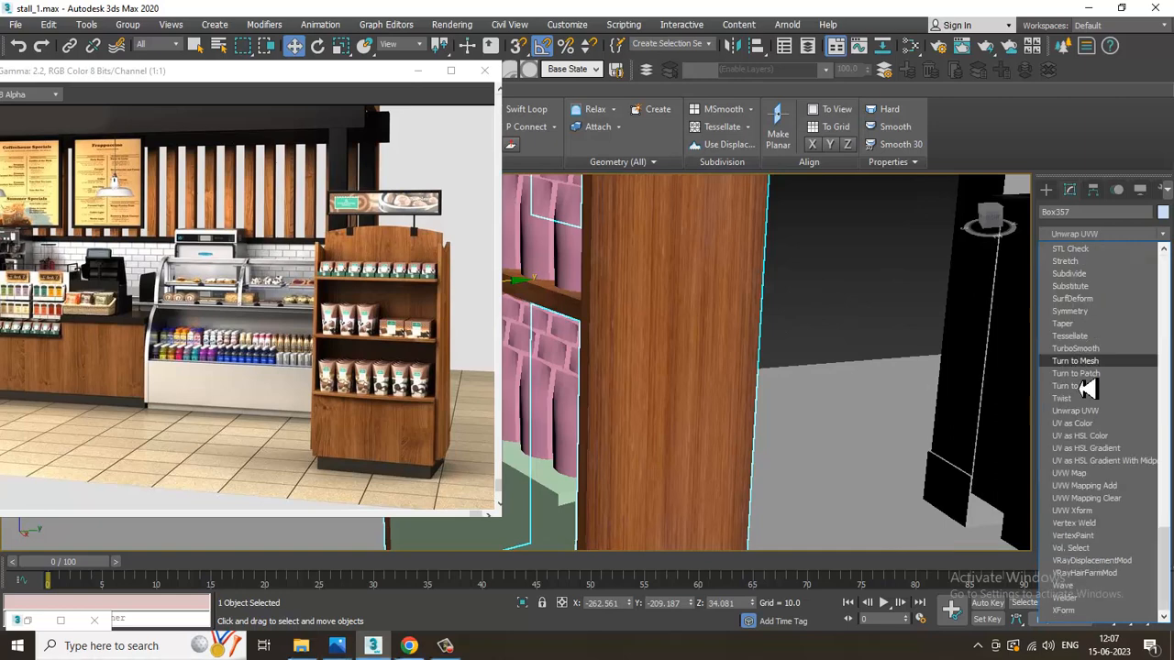
pyautogui.click(1080, 479)
pyautogui.click(1084, 470)
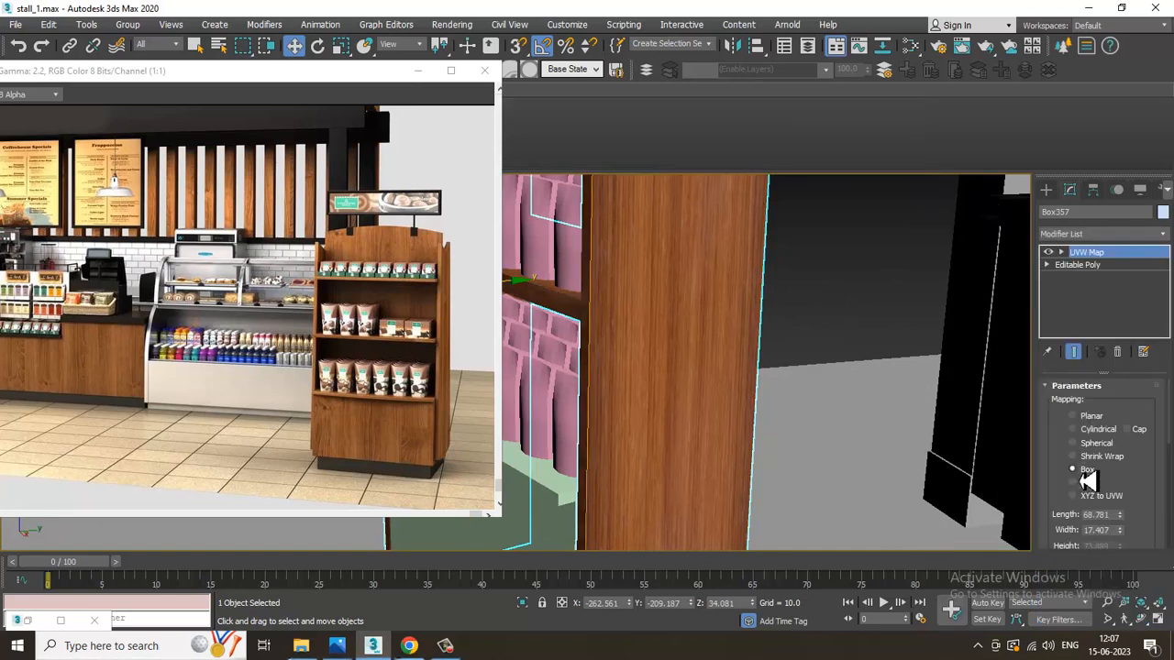
pyautogui.moveTo(1151, 491); pyautogui.dragTo(1158, 442)
pyautogui.moveTo(1121, 482); pyautogui.dragTo(1131, 452)
pyautogui.scroll(-3, 677, 364)
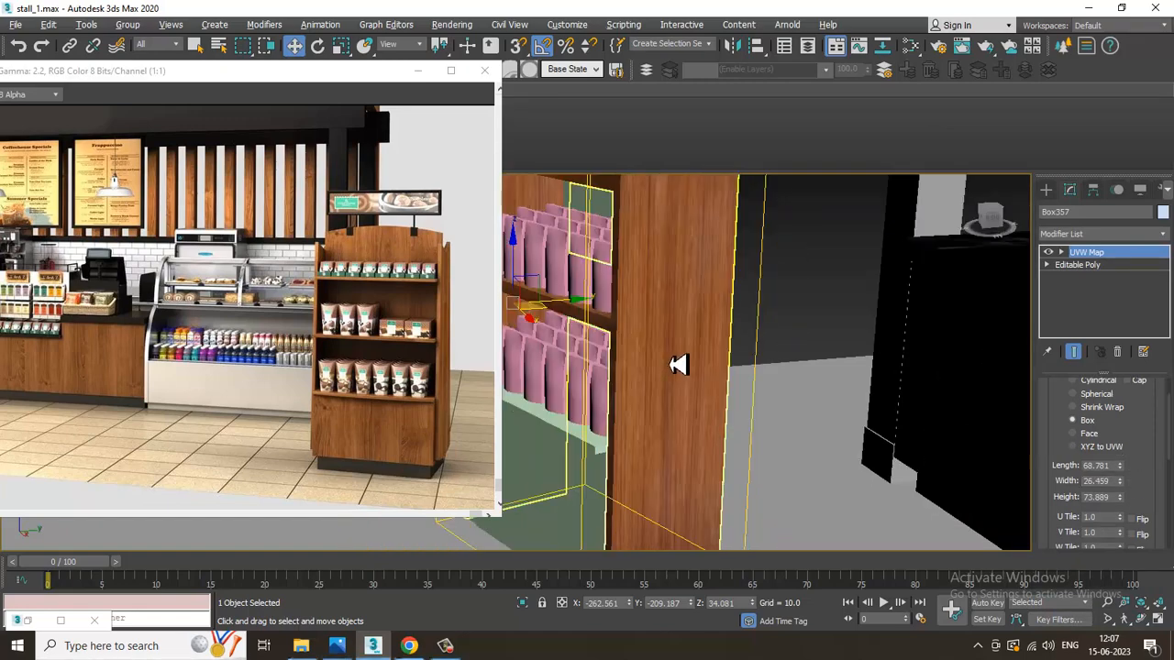
pyautogui.keyDown('alt'); pyautogui.moveTo(677, 365); pyautogui.dragTo(742, 437, button='middle'); pyautogui.keyUp('alt')
pyautogui.keyDown('alt'); pyautogui.moveTo(733, 333); pyautogui.dragTo(799, 343, button='middle'); pyautogui.keyUp('alt')
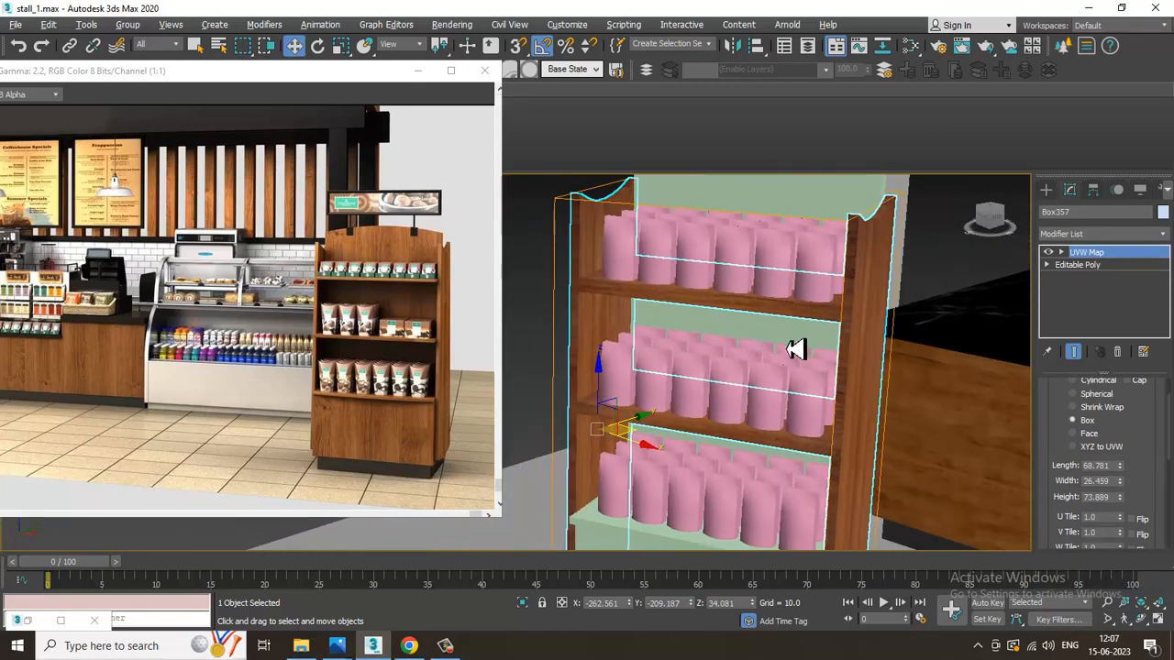
# Convert the mapped shelf frame to an editable poly
pyautogui.rightClick(597, 318)
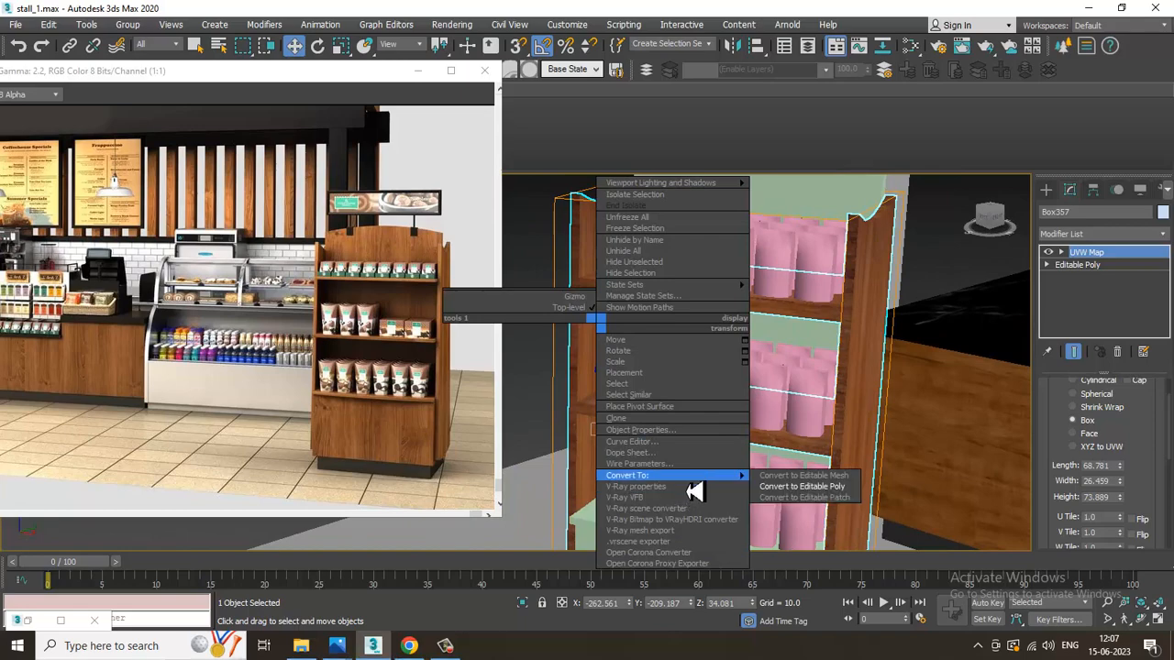
pyautogui.moveTo(741, 484)
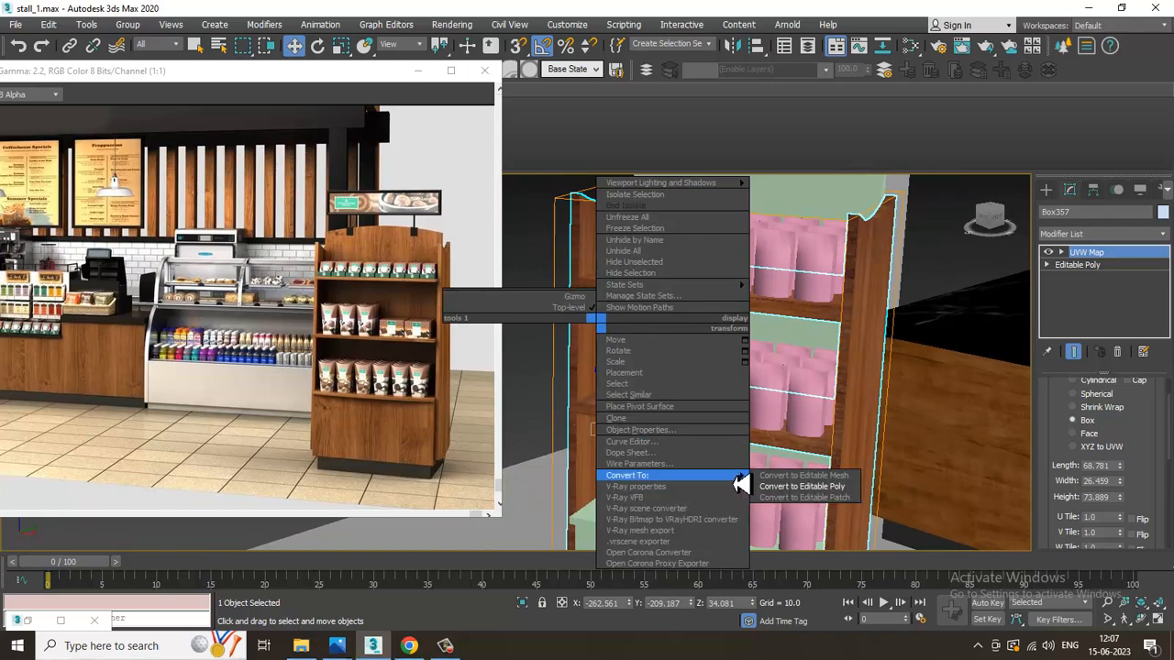
pyautogui.click(810, 487)
pyautogui.scroll(-5, 807, 468)
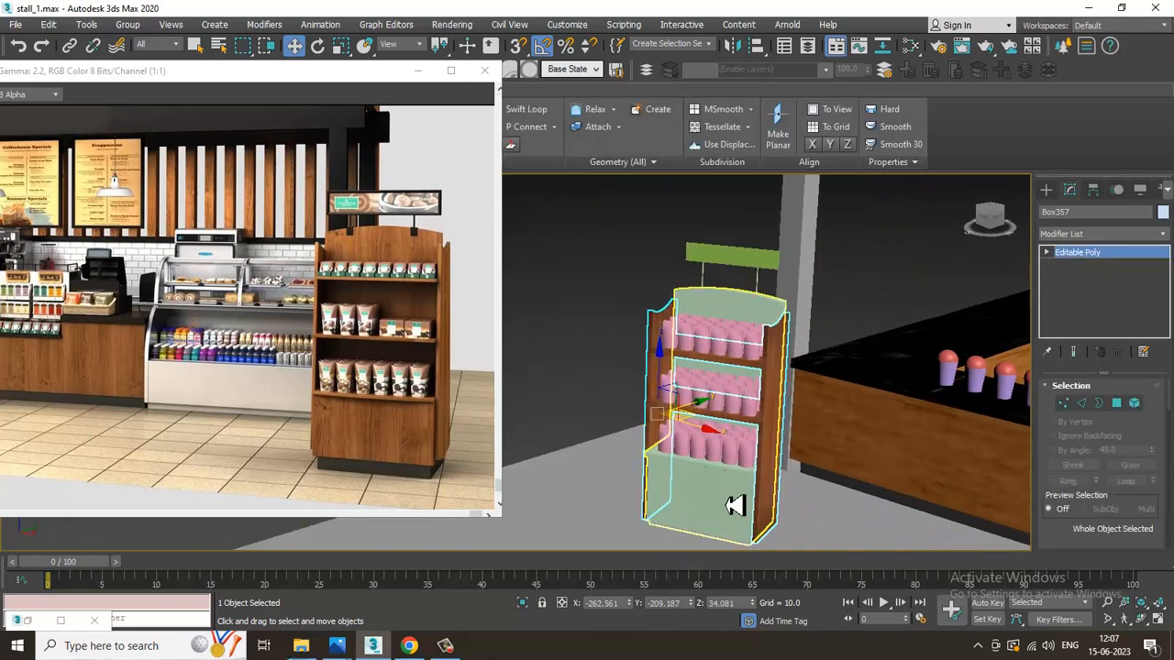
# Assign the wood VRayMtl to the shelf's remaining green body, covering the base front and back panel
pyautogui.click(736, 497)
pyautogui.moveTo(736, 497)
pyautogui.keyDown('alt'); pyautogui.mouseDown(button='middle')
pyautogui.moveTo(714, 492)
pyautogui.moveTo(752, 493)
pyautogui.mouseUp(button='middle'); pyautogui.keyUp('alt')
pyautogui.scroll(3, 752, 493)
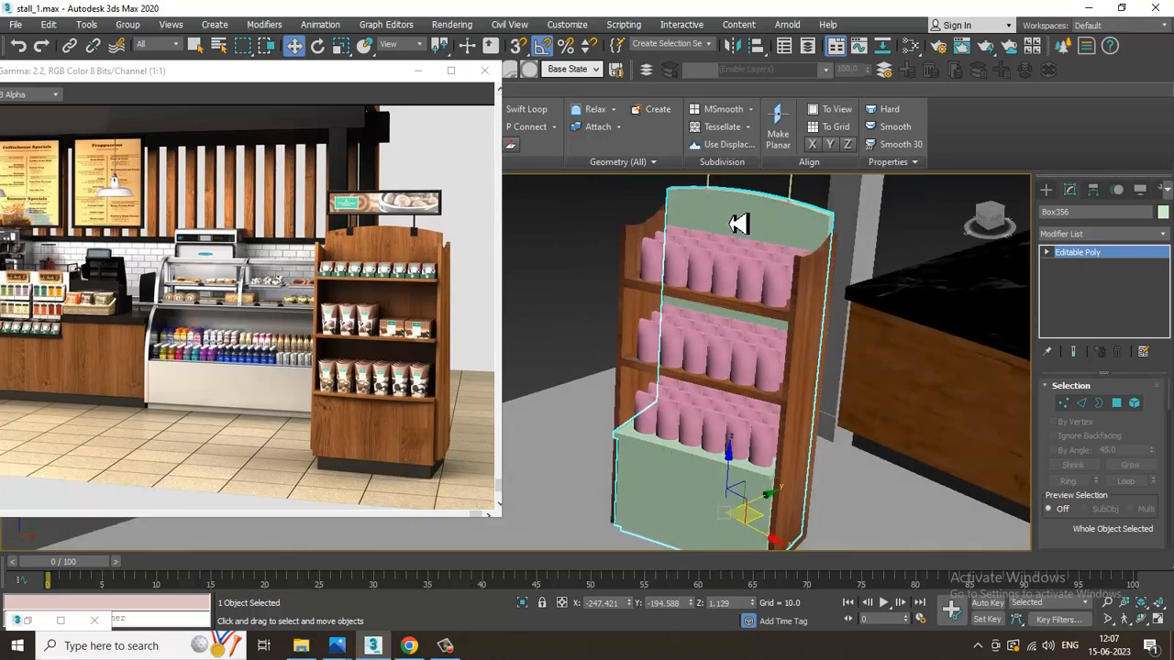
pyautogui.press('m')
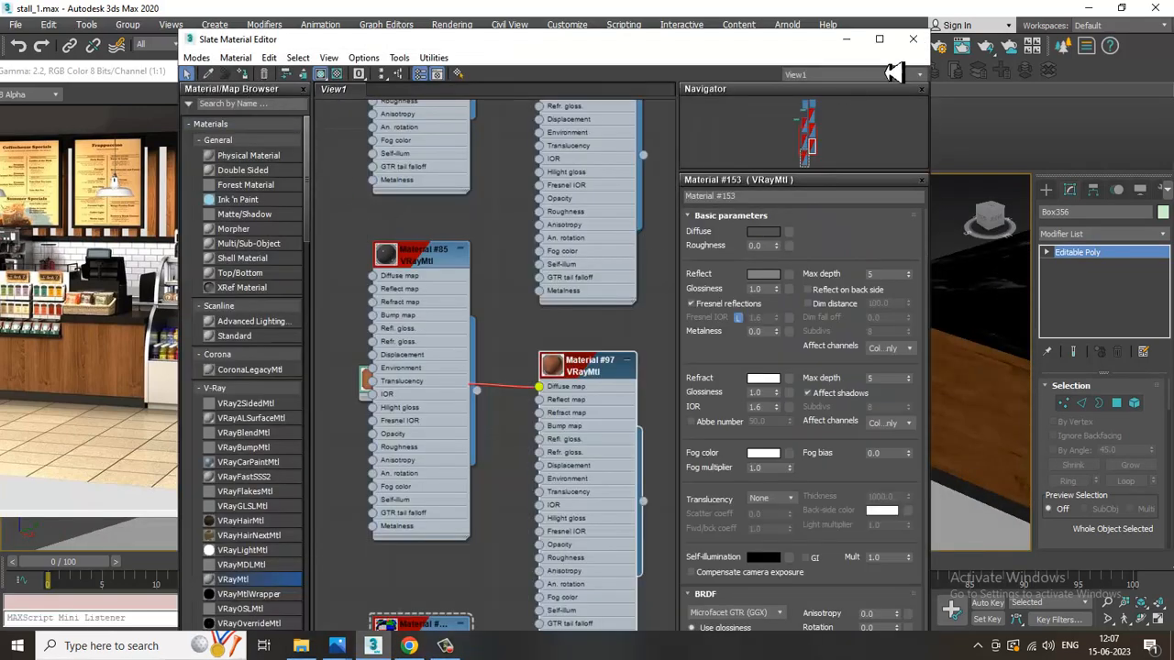
pyautogui.click(846, 39)
pyautogui.keyDown('alt'); pyautogui.moveTo(739, 306); pyautogui.dragTo(746, 383, button='middle'); pyautogui.keyUp('alt')
pyautogui.scroll(2, 718, 464)
pyautogui.scroll(4, 841, 409)
pyautogui.scroll(-2, 841, 409)
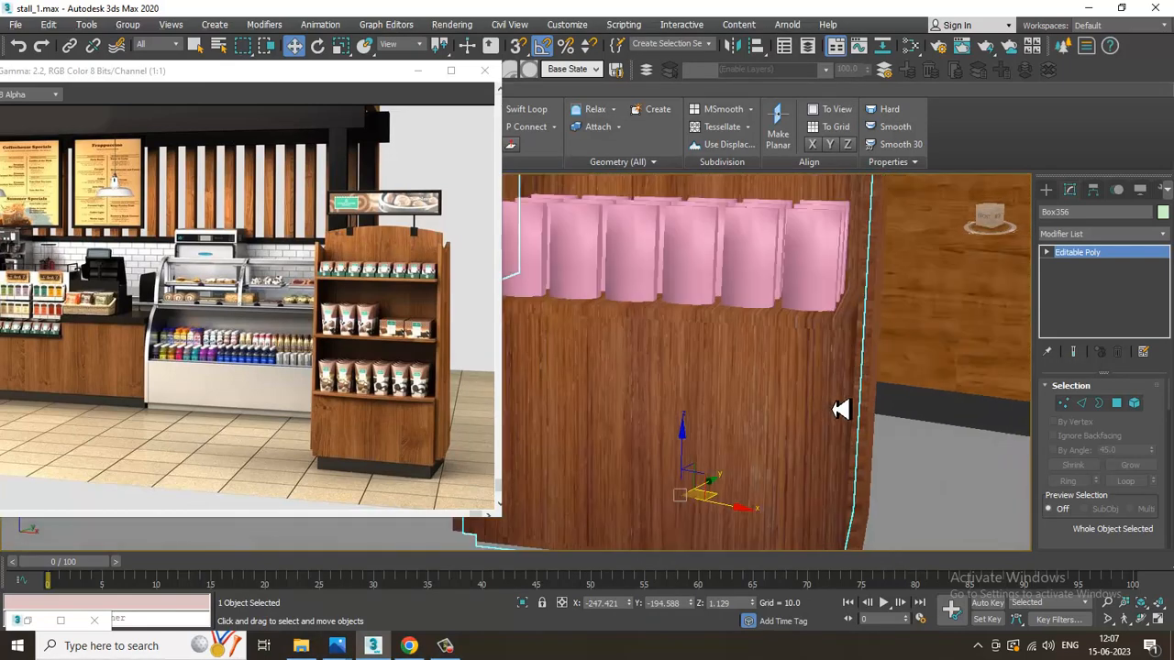
# Add a UVW Map modifier with Box mapping to the shelf body and set its width to 42.291
pyautogui.scroll(-3, 841, 409)
pyautogui.click(1101, 234)
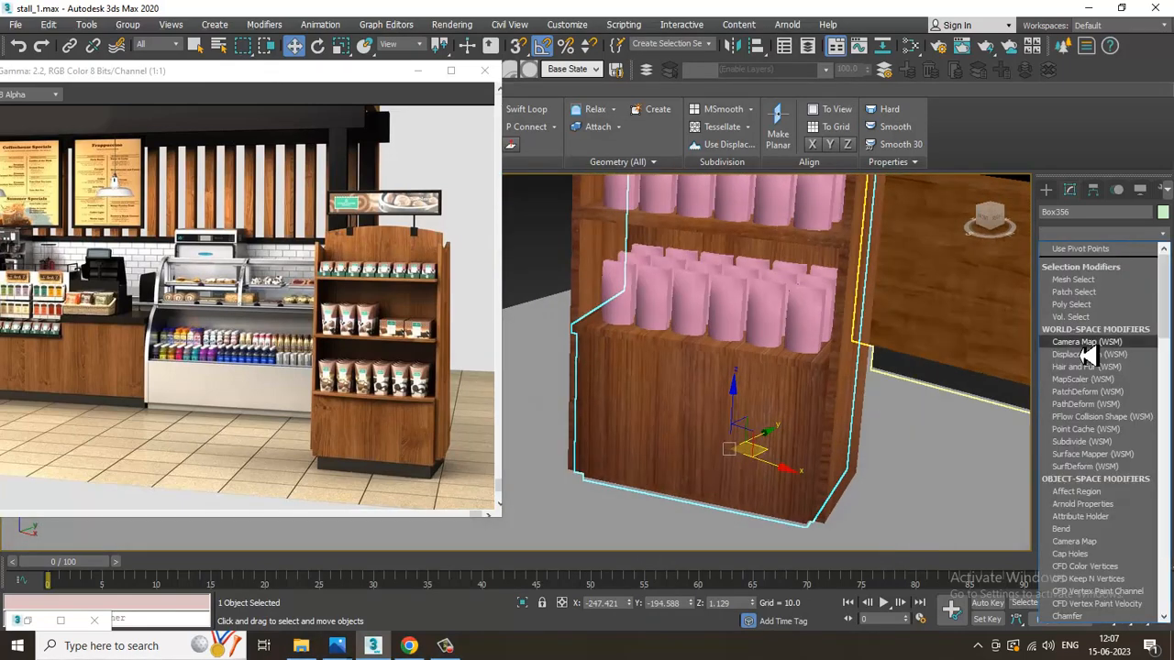
pyautogui.press('u')
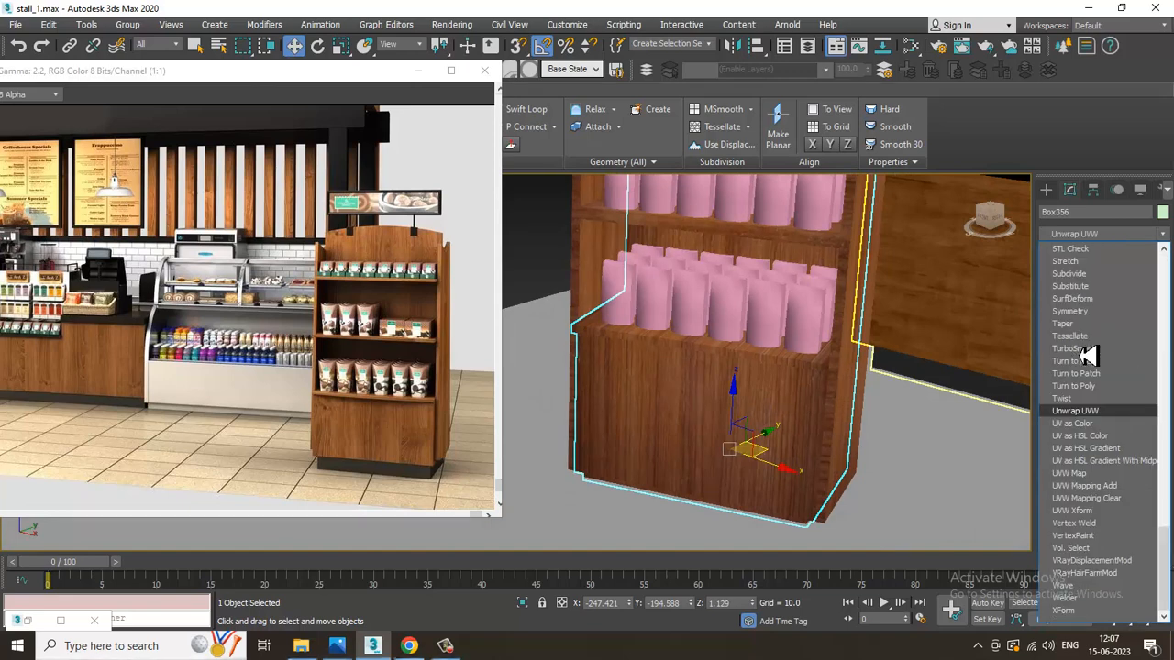
pyautogui.click(1087, 473)
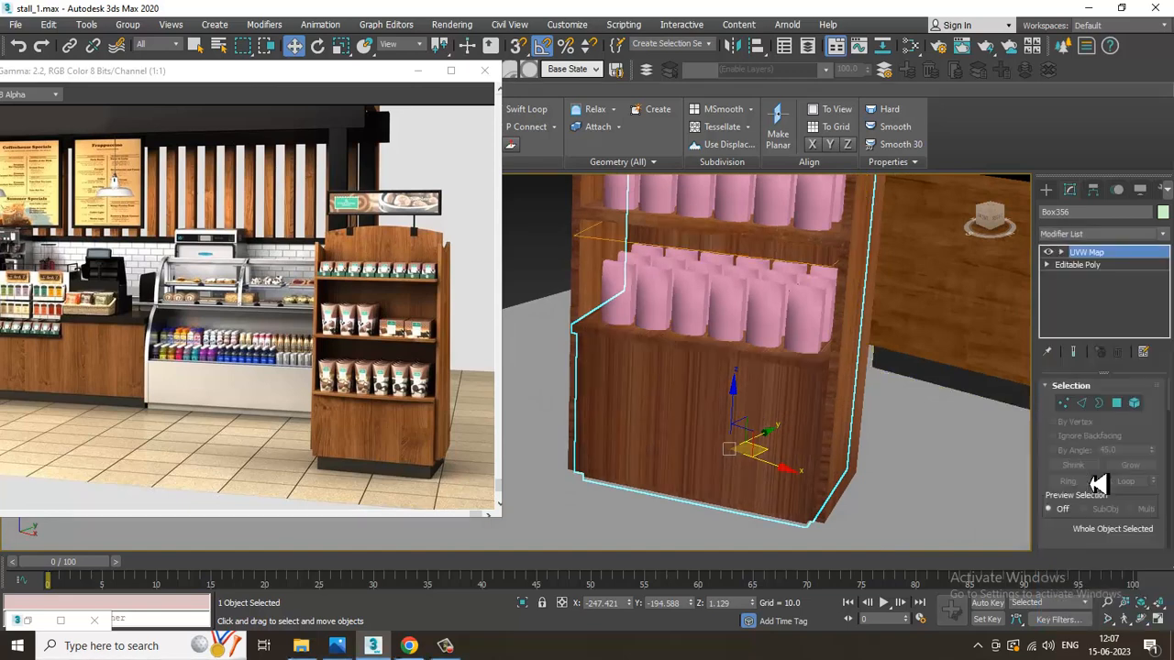
pyautogui.click(1087, 470)
pyautogui.scroll(-2, 1145, 486)
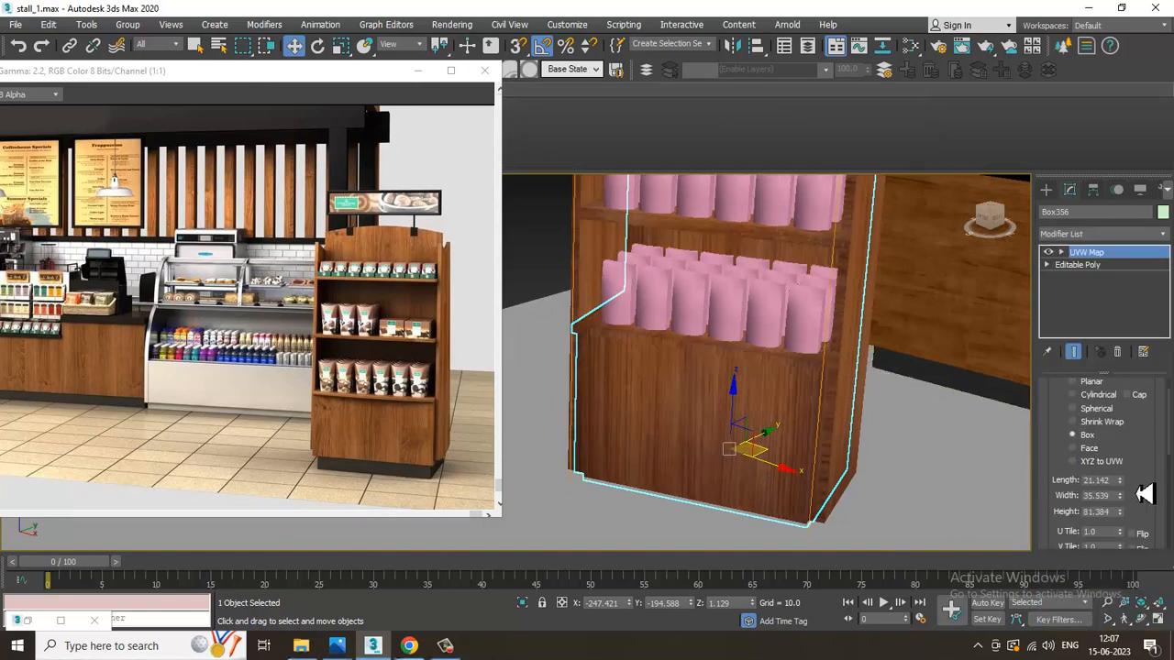
pyautogui.moveTo(1126, 506)
pyautogui.mouseDown()
pyautogui.moveTo(1120, 422)
pyautogui.moveTo(1123, 493)
pyautogui.moveTo(1131, 486)
pyautogui.mouseUp()
# Convert the mapped shelf body to an editable poly and save the scene
pyautogui.rightClick(642, 389)
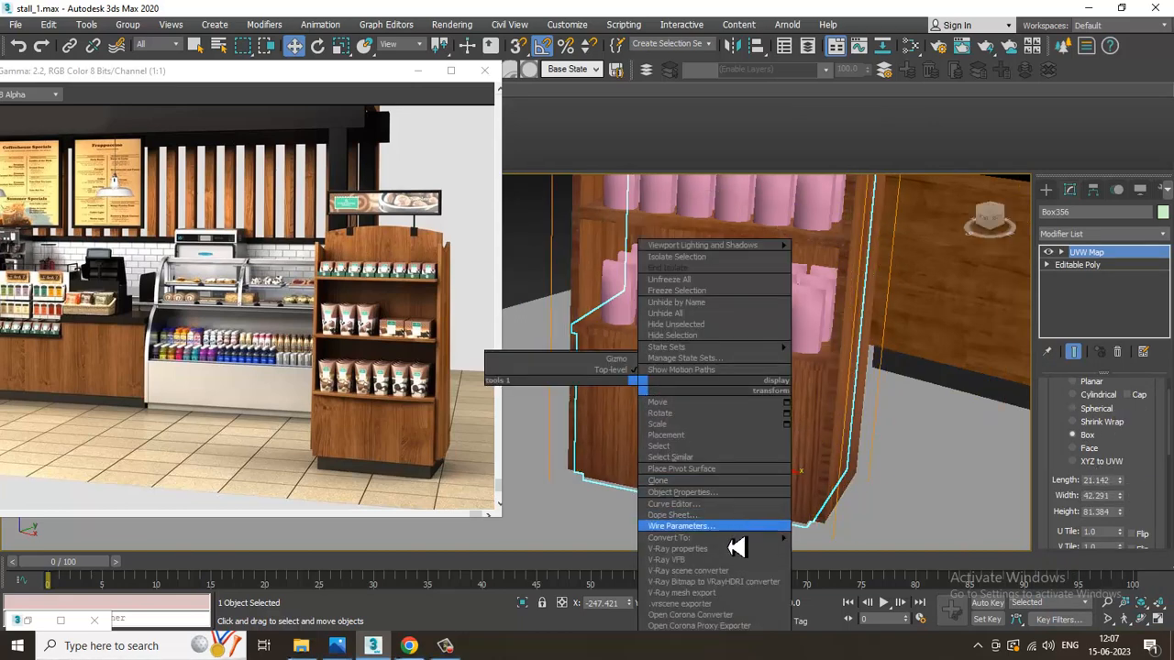
pyautogui.moveTo(736, 539)
pyautogui.click(872, 553)
pyautogui.press('z')
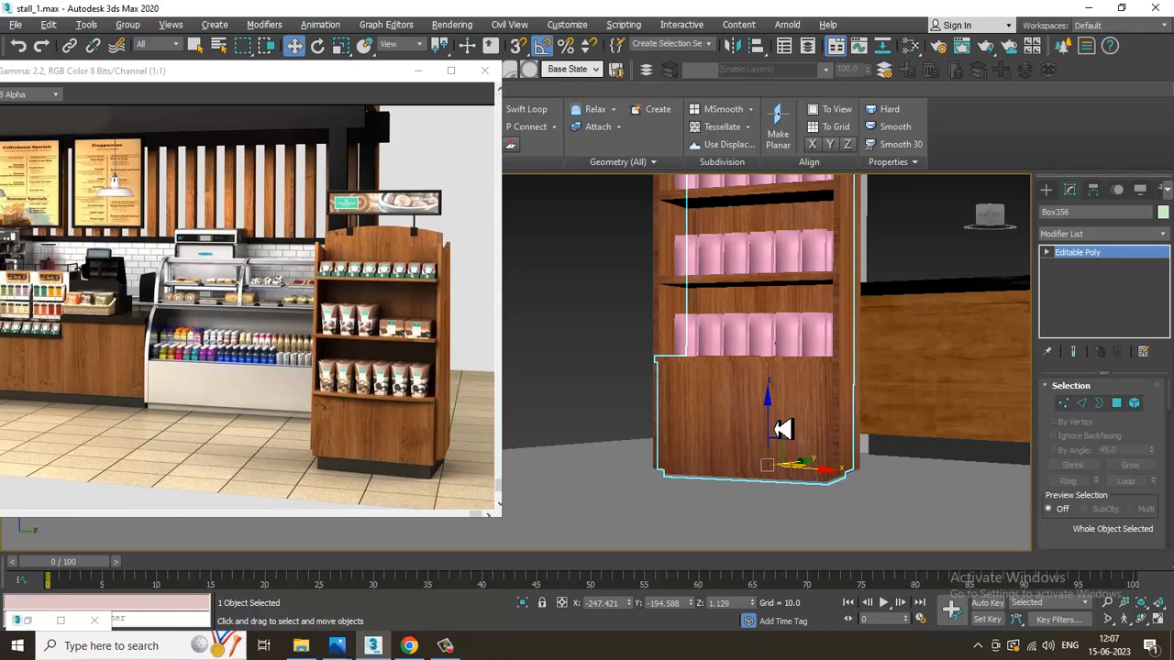
pyautogui.click(15, 24)
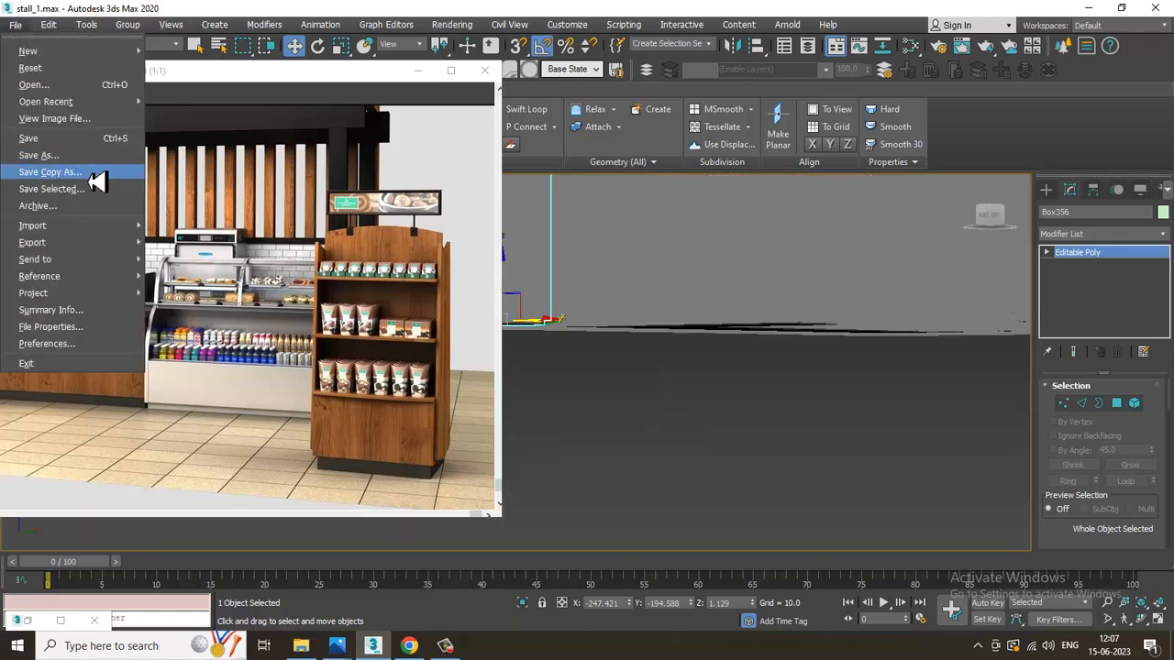
pyautogui.click(82, 145)
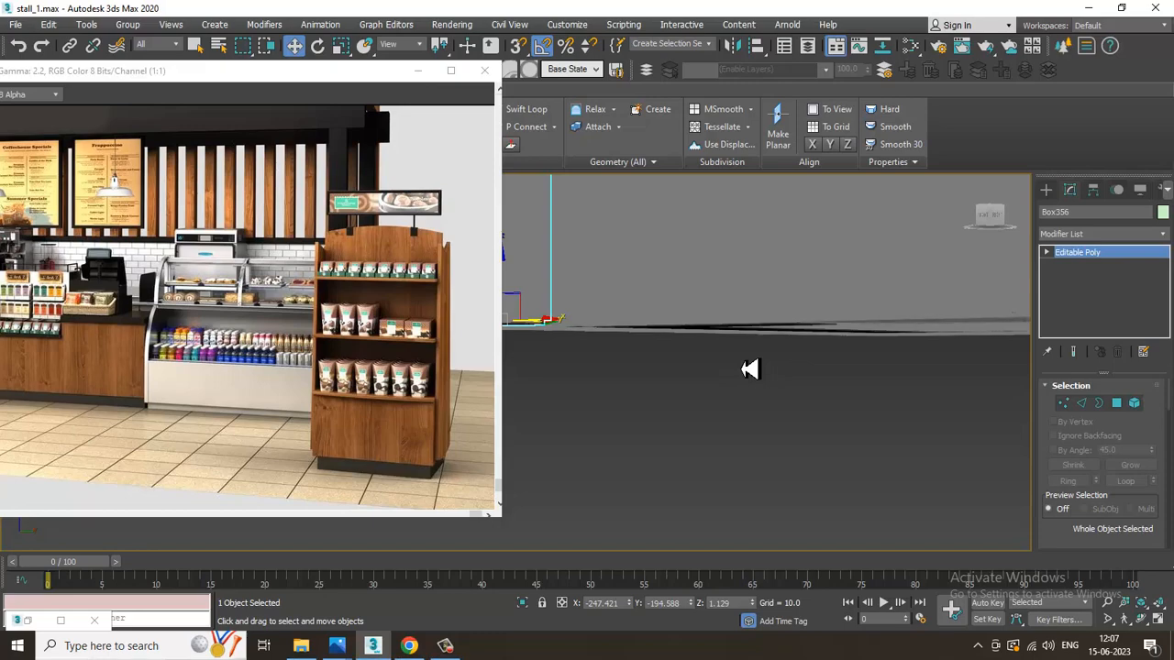
# Bring the reference's wooden roof slats into view and select the matching end slat on the model's roof
pyautogui.scroll(-3, 786, 364)
pyautogui.moveTo(841, 310); pyautogui.dragTo(717, 446, button='middle')
pyautogui.moveTo(774, 483); pyautogui.dragTo(1050, 413, button='middle')
pyautogui.scroll(2, 642, 406)
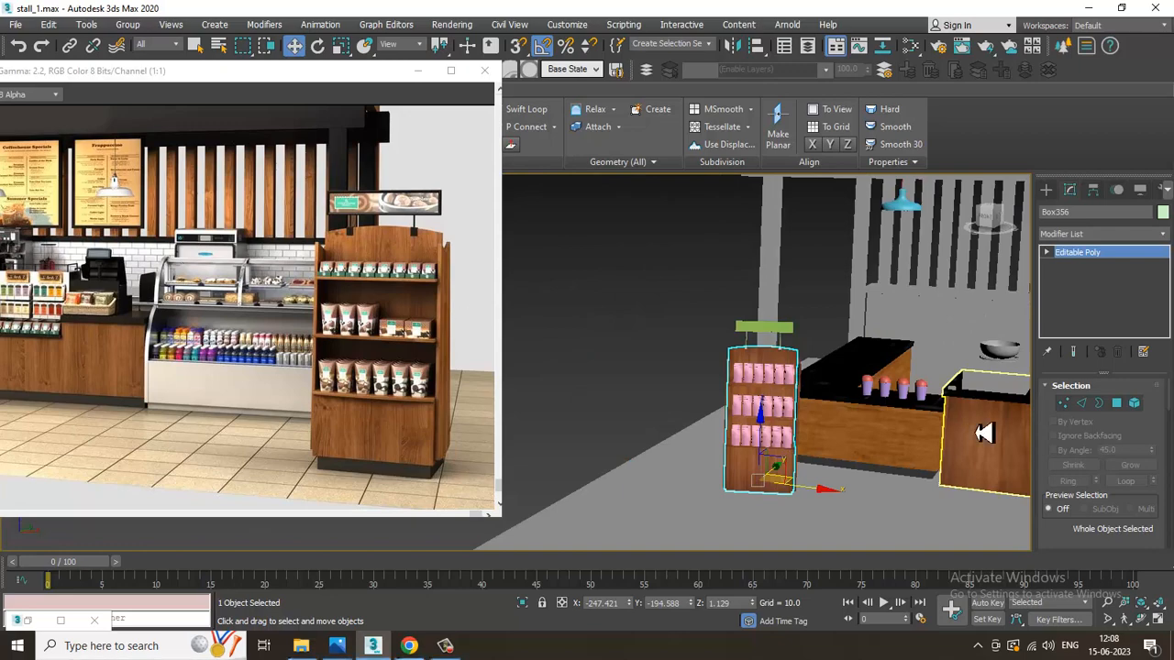
pyautogui.moveTo(159, 78); pyautogui.dragTo(161, 104)
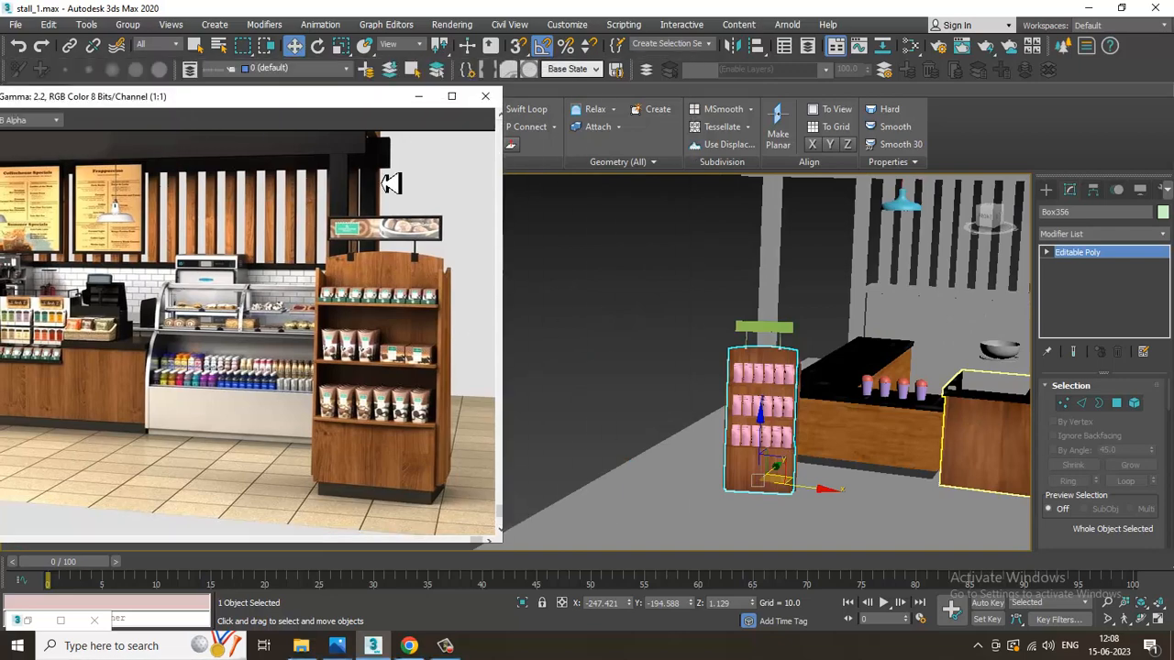
pyautogui.moveTo(849, 291); pyautogui.dragTo(681, 377, button='middle')
pyautogui.scroll(-5, 720, 378)
pyautogui.keyDown('alt'); pyautogui.moveTo(860, 379); pyautogui.dragTo(776, 350, button='middle'); pyautogui.keyUp('alt')
pyautogui.moveTo(175, 186); pyautogui.dragTo(321, 310, button='middle')
pyautogui.scroll(3, 582, 297)
pyautogui.scroll(3, 721, 352)
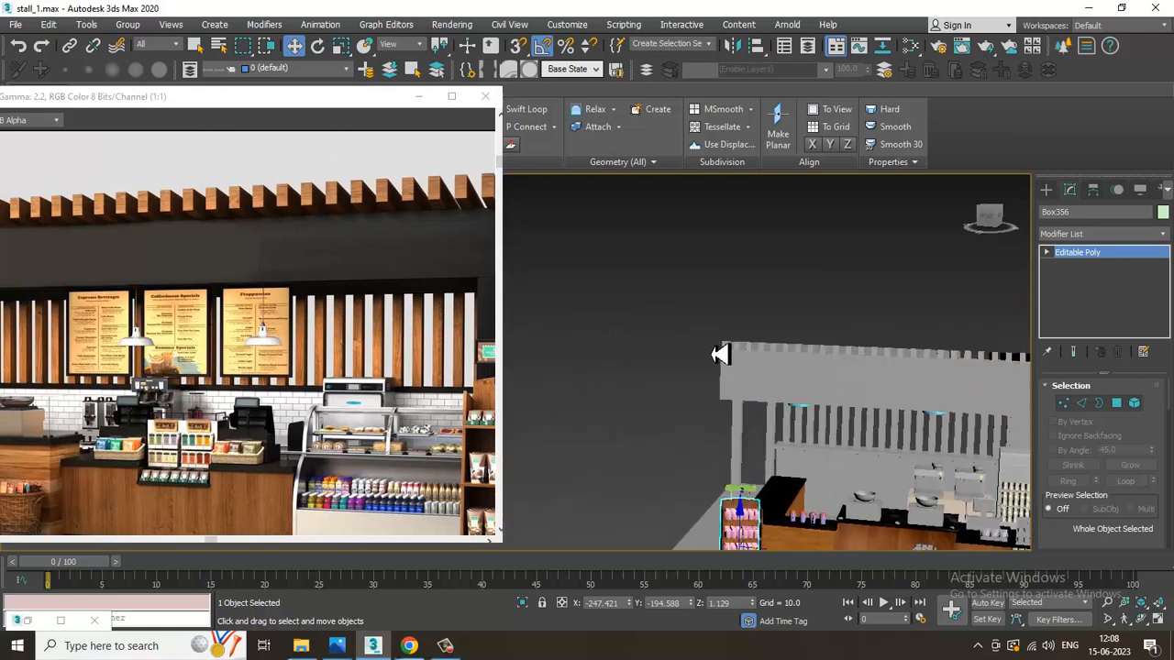
pyautogui.scroll(2, 746, 376)
pyautogui.click(752, 347)
pyautogui.scroll(-2, 752, 347)
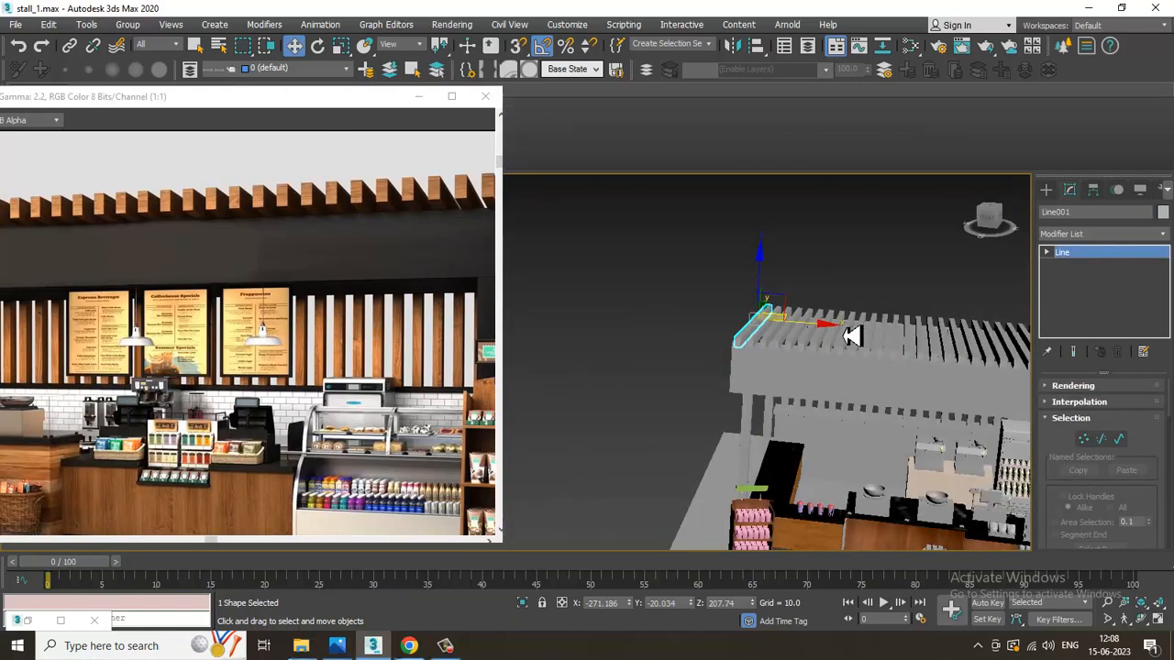
# Select the entire row of roof slats along the top of the stall in the front wireframe view
pyautogui.hotkey('alt', 'w')
pyautogui.scroll(-1, 850, 285)
pyautogui.hotkey('alt', 'w')
pyautogui.scroll(-4, 830, 293)
pyautogui.moveTo(816, 296); pyautogui.dragTo(743, 504, button='middle')
pyautogui.scroll(-2, 742, 465)
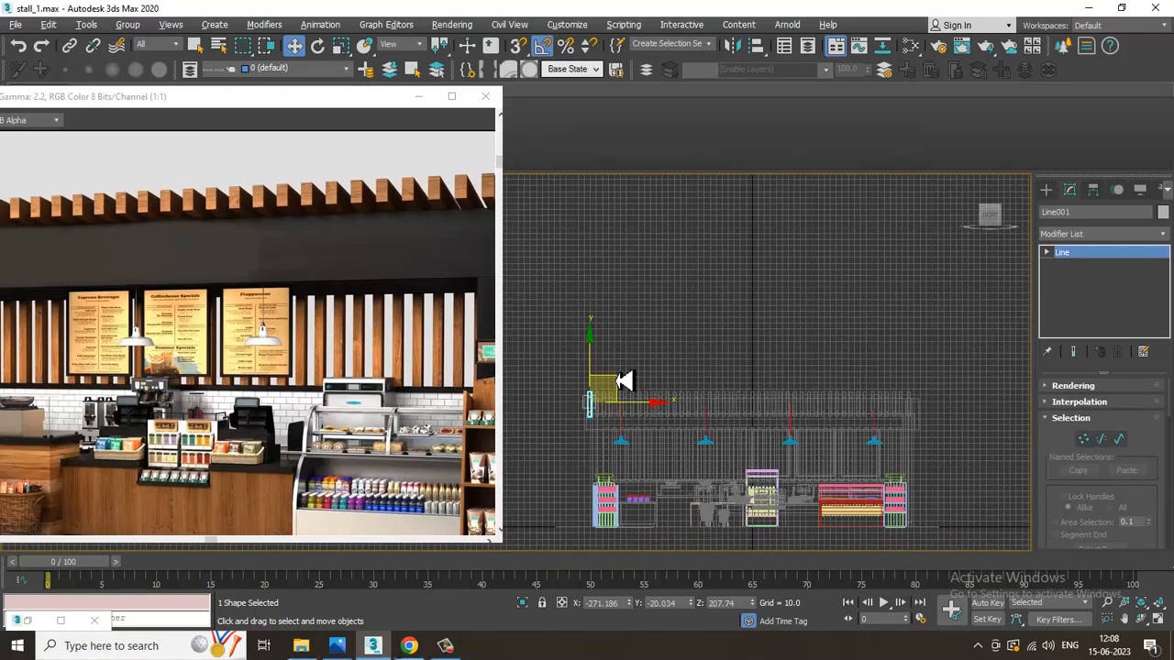
pyautogui.moveTo(570, 356); pyautogui.dragTo(1012, 413)
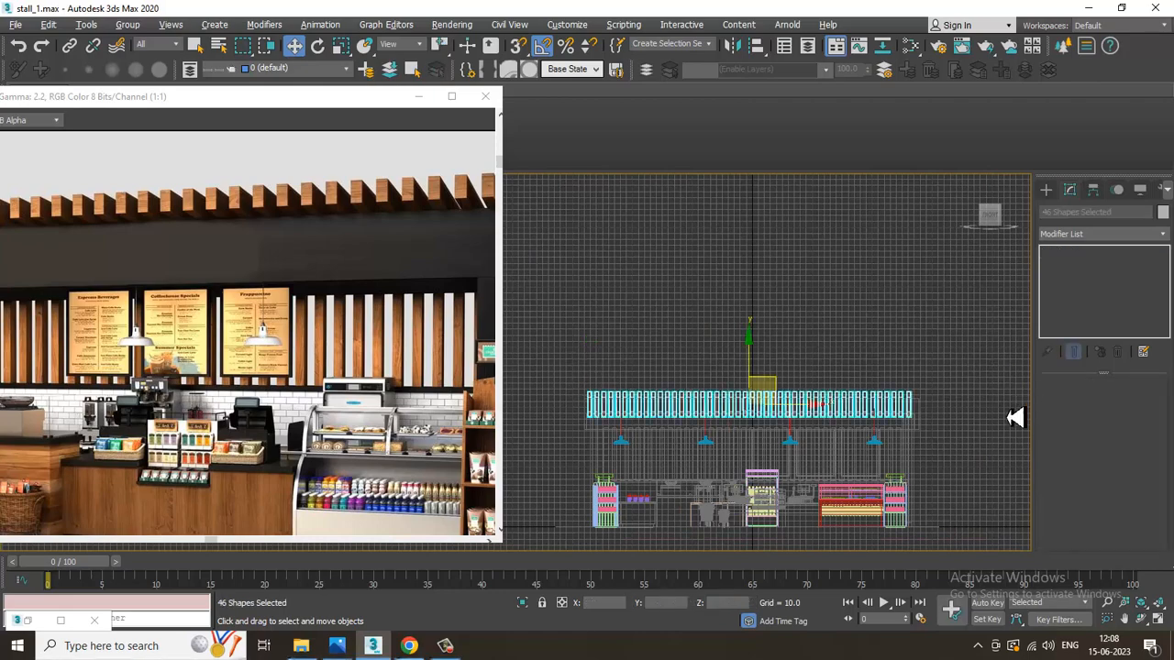
# Assign the existing brown wood VRayMtl to all the selected roof slats in the perspective view
pyautogui.hotkey('alt', 'w')
pyautogui.hotkey('alt', 'w')
pyautogui.keyDown('alt'); pyautogui.moveTo(917, 422); pyautogui.dragTo(697, 327, button='middle'); pyautogui.keyUp('alt')
pyautogui.press('m')
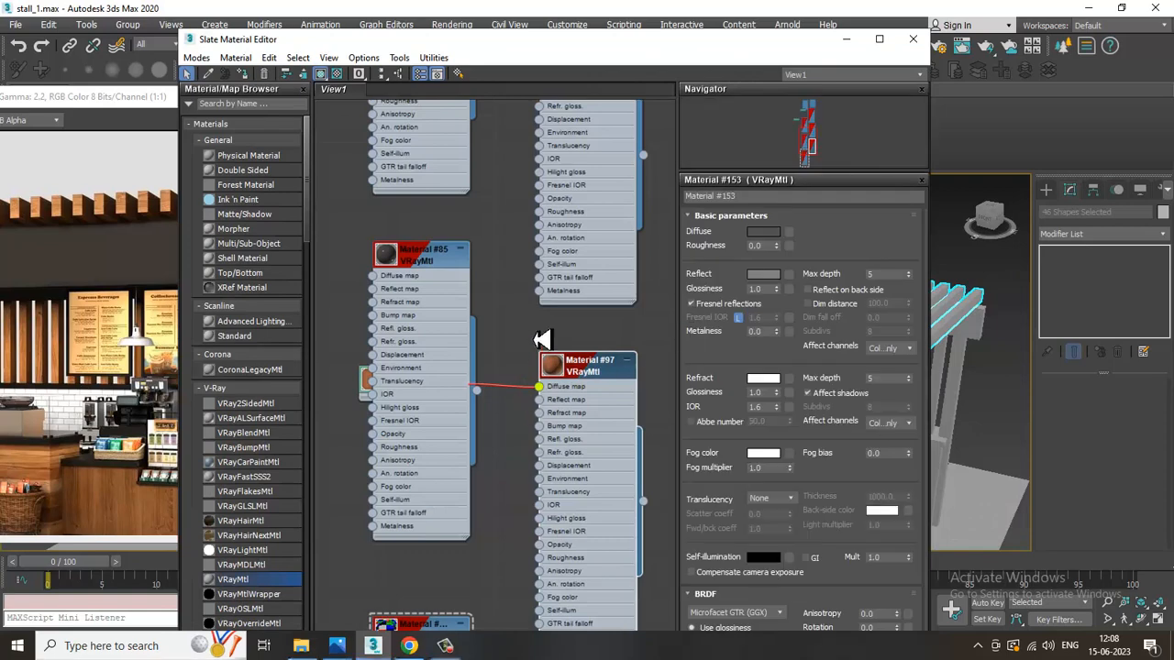
pyautogui.moveTo(537, 351)
pyautogui.mouseDown(button='middle')
pyautogui.moveTo(592, 438)
pyautogui.moveTo(548, 360)
pyautogui.mouseUp(button='middle')
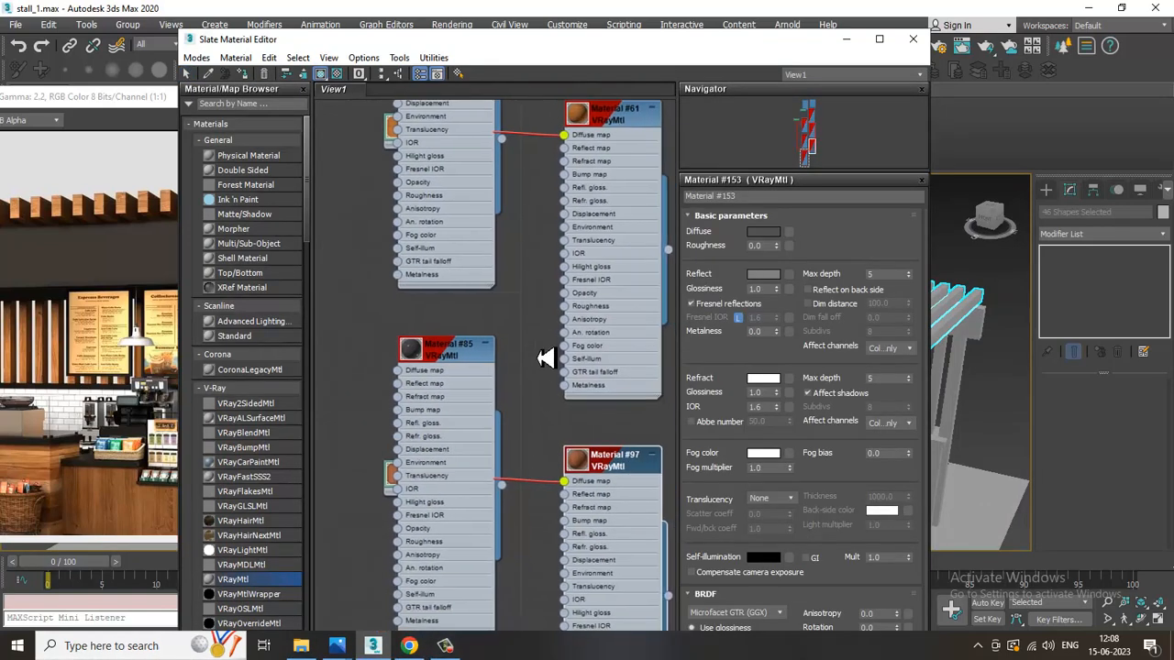
pyautogui.click(243, 73)
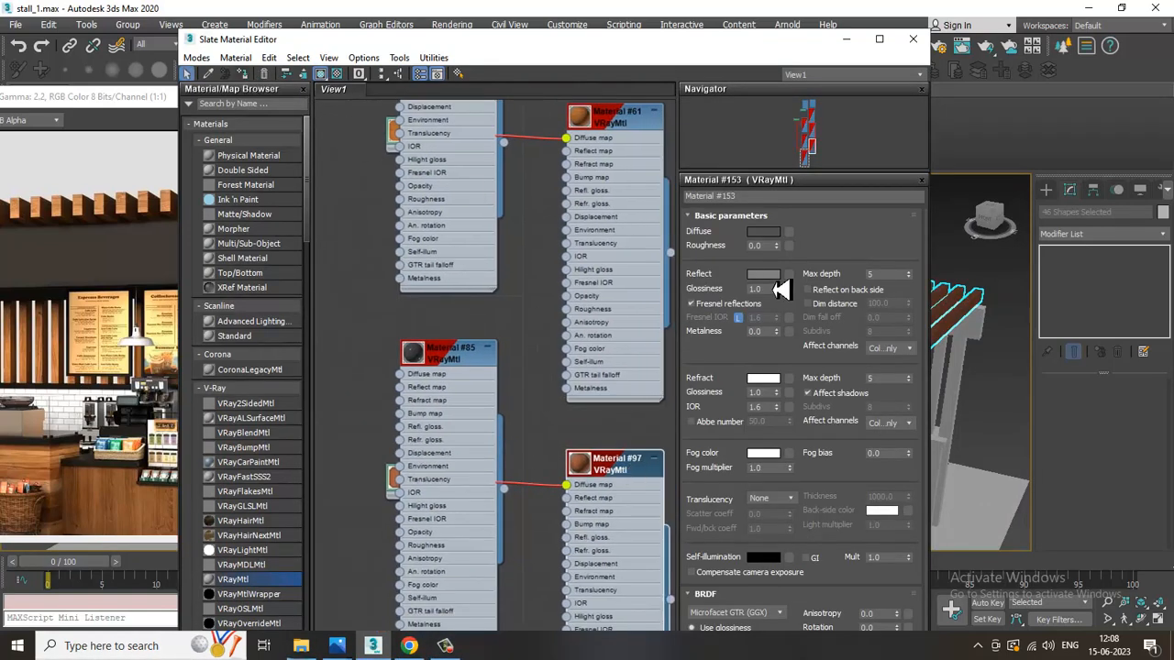
pyautogui.click(913, 38)
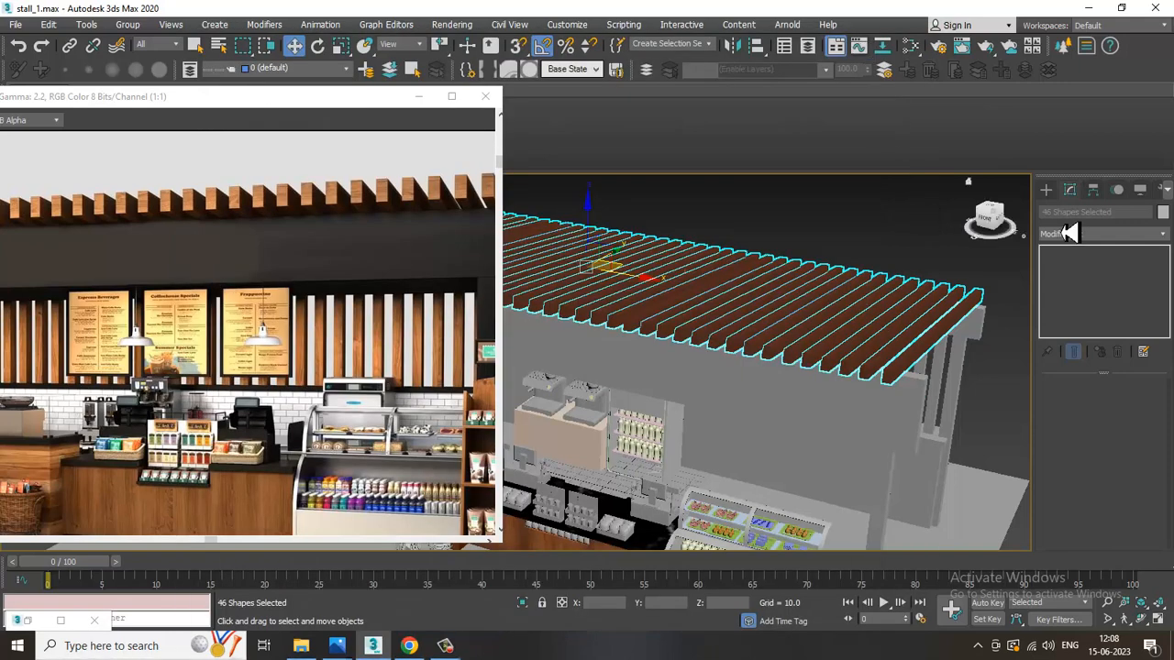
# Add a shared UVW Map modifier with Box mapping to the selected roof slats
pyautogui.click(1106, 235)
pyautogui.scroll(-10, 1111, 364)
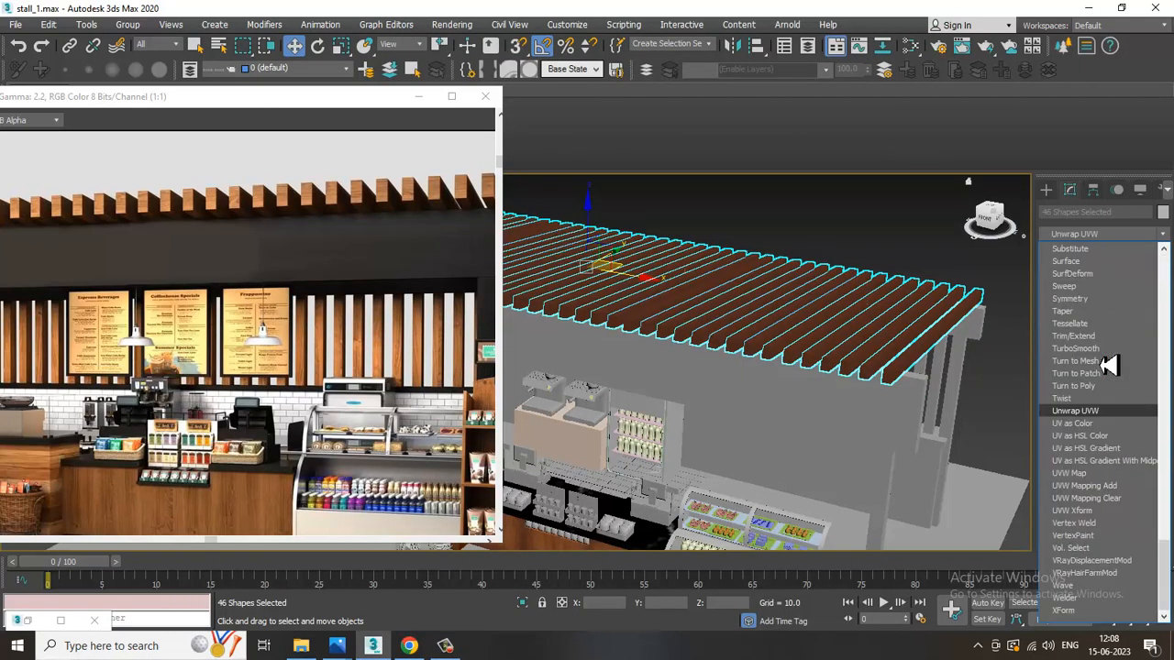
pyautogui.click(1097, 474)
pyautogui.click(1087, 470)
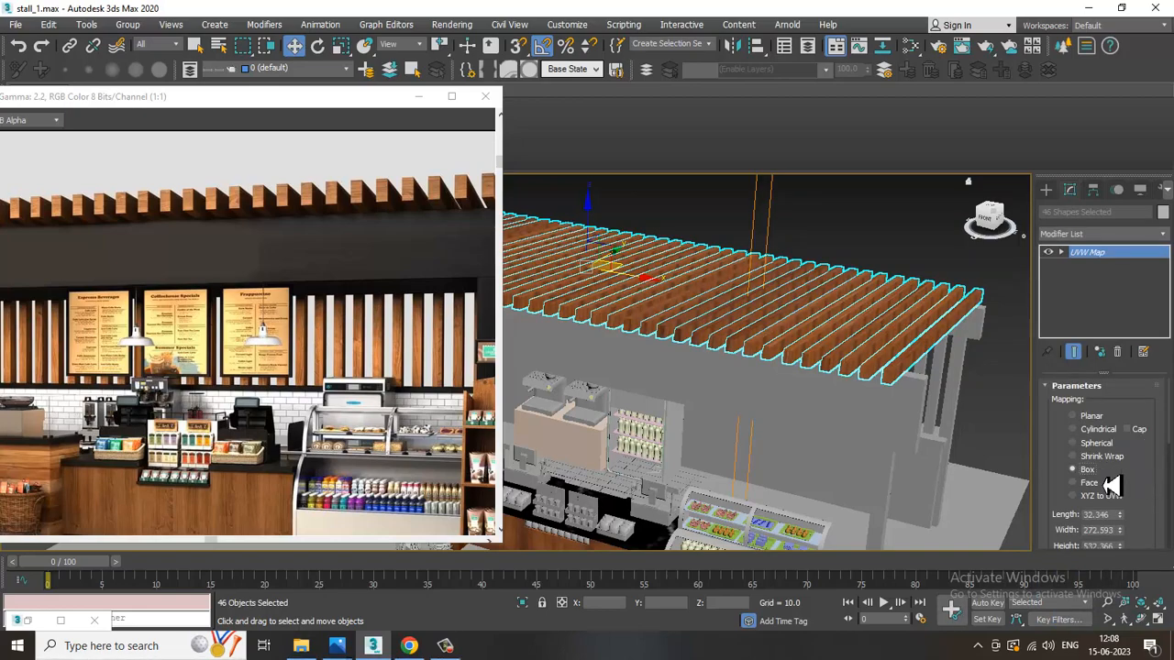
# Try a mapping length of 528.541 and a width of 351.645 on the roof slats' shared UVW Map
pyautogui.scroll(-6, 1157, 459)
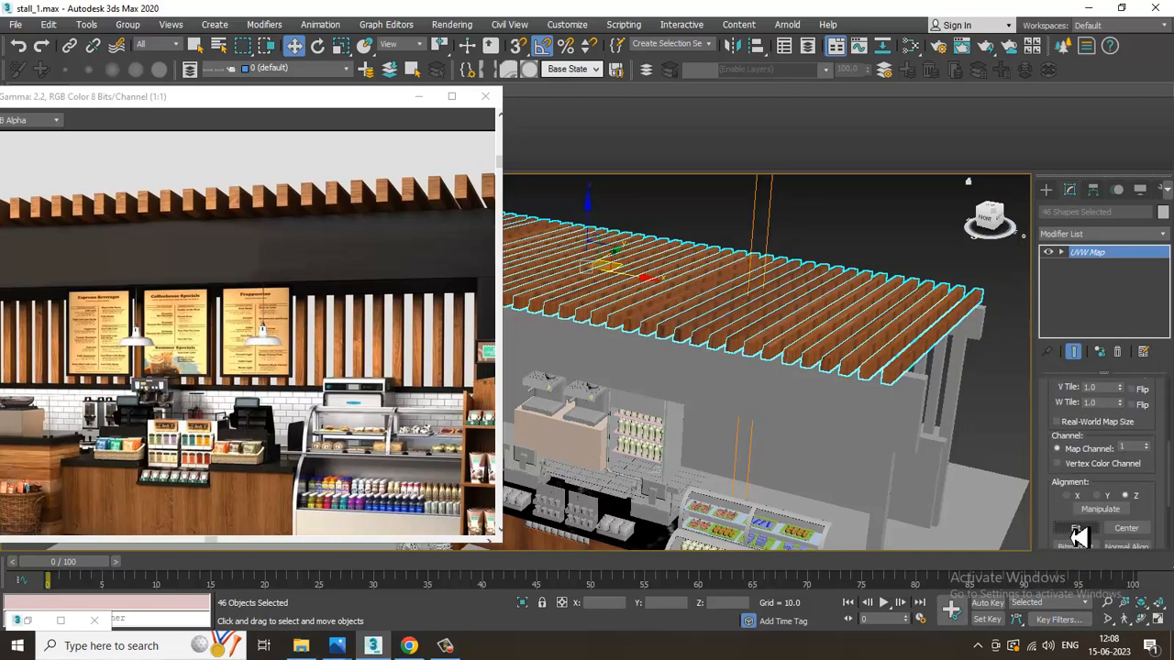
pyautogui.keyDown('alt'); pyautogui.moveTo(828, 378); pyautogui.dragTo(723, 383, button='middle'); pyautogui.keyUp('alt')
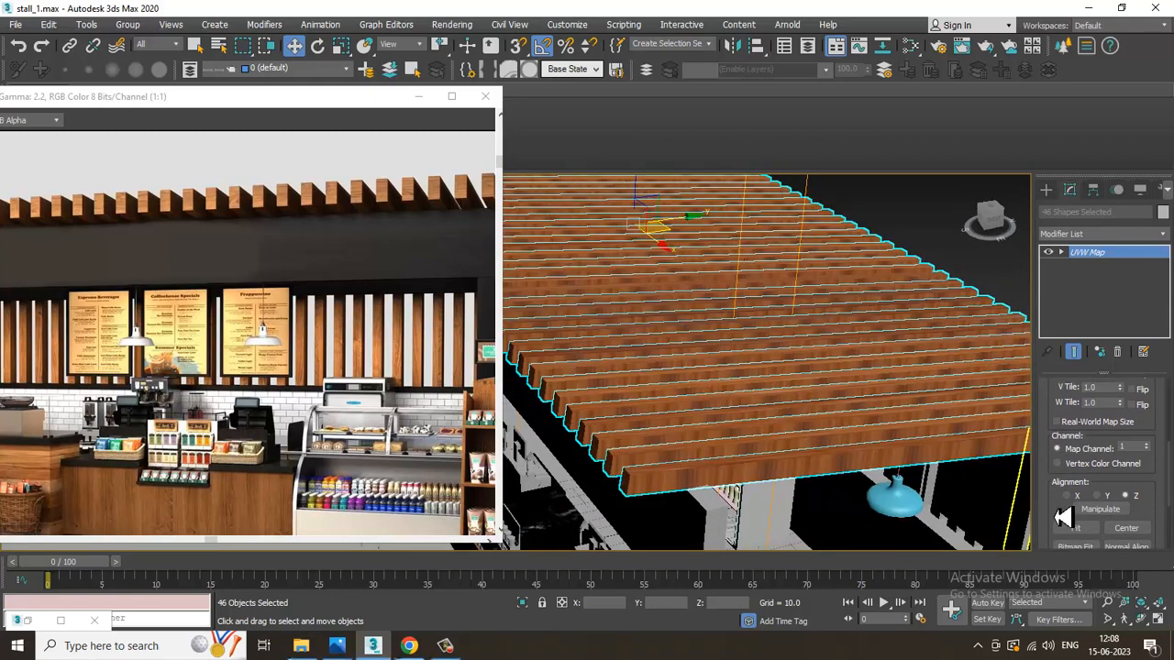
pyautogui.scroll(4, 1083, 523)
pyautogui.moveTo(1120, 510); pyautogui.dragTo(951, 609)
pyautogui.hotkey('ctrl', 'z')
pyautogui.hotkey('ctrl', 'z')
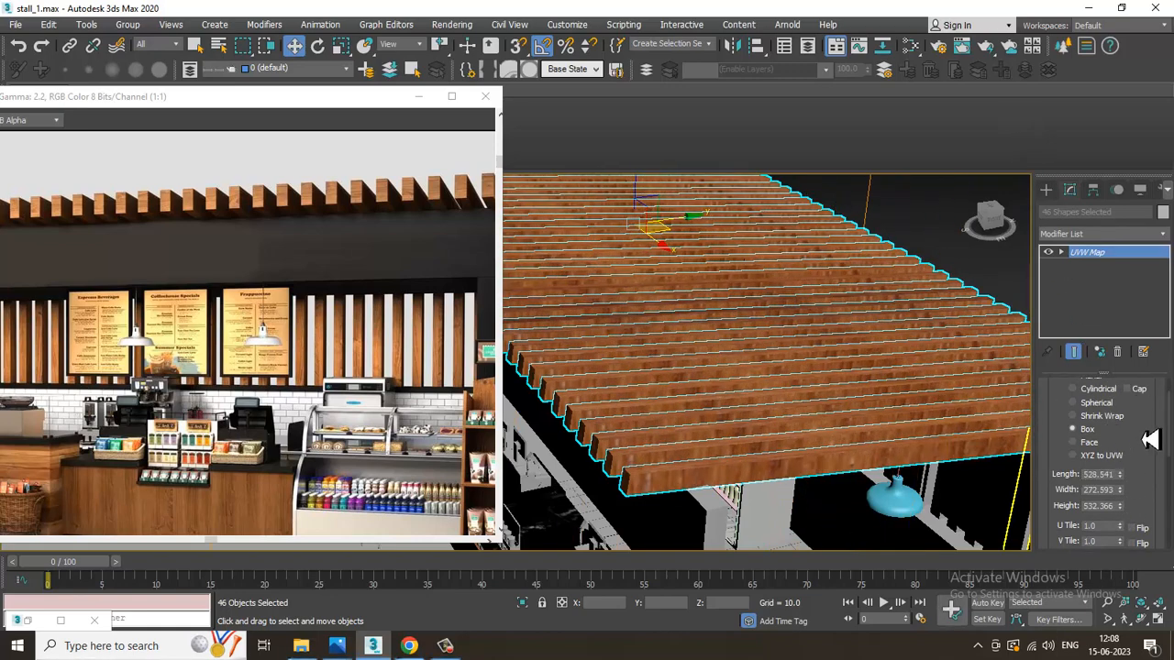
pyautogui.moveTo(1120, 490); pyautogui.dragTo(1160, 475)
pyautogui.scroll(-6, 821, 434)
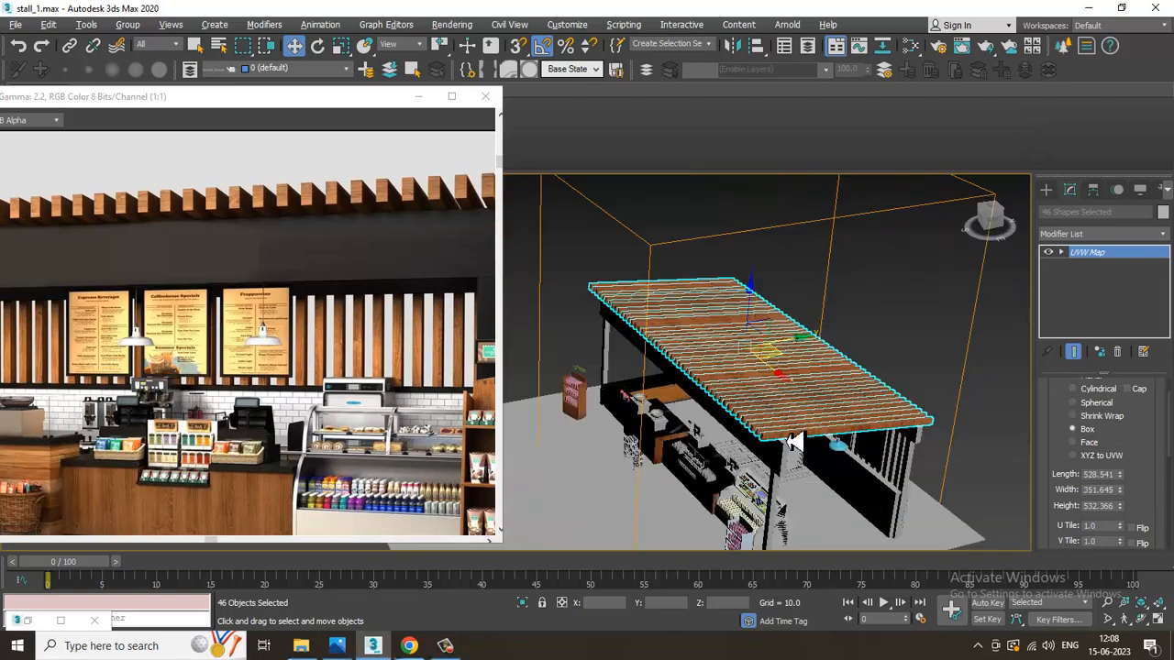
pyautogui.keyDown('alt'); pyautogui.moveTo(794, 441); pyautogui.dragTo(937, 426, button='middle'); pyautogui.keyUp('alt')
# Remove the shared UVW Map modifier and delete every roof slat except the one at the stall's left end
pyautogui.click(1117, 352)
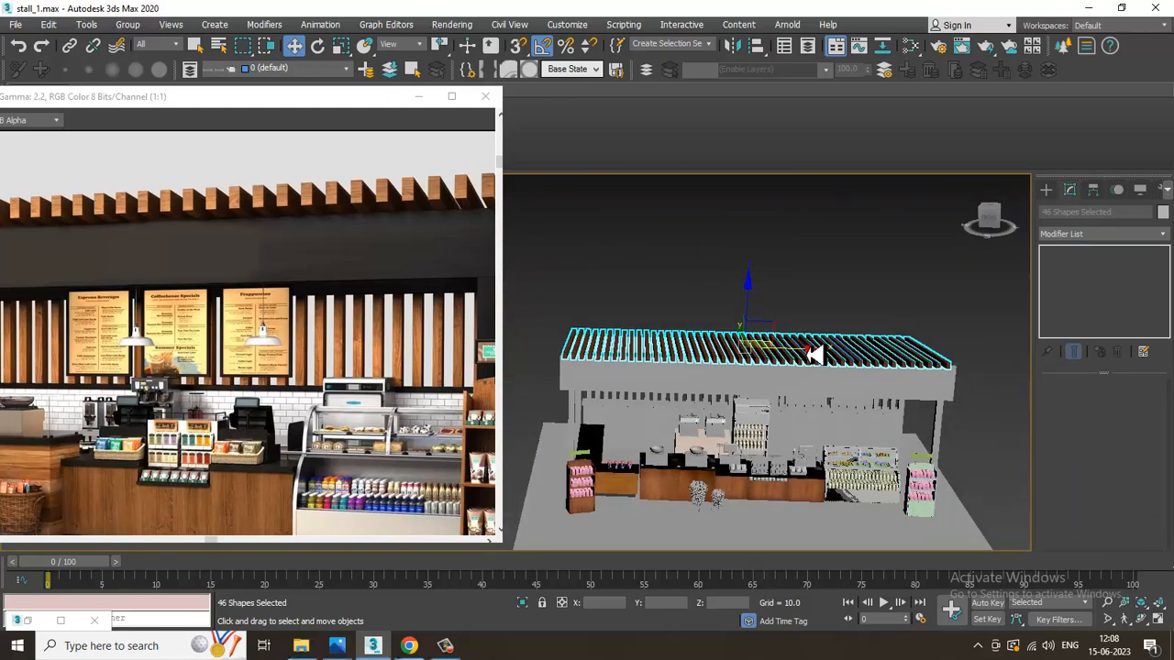
pyautogui.scroll(8, 813, 349)
pyautogui.keyDown('alt'); pyautogui.click(576, 351); pyautogui.keyUp('alt')
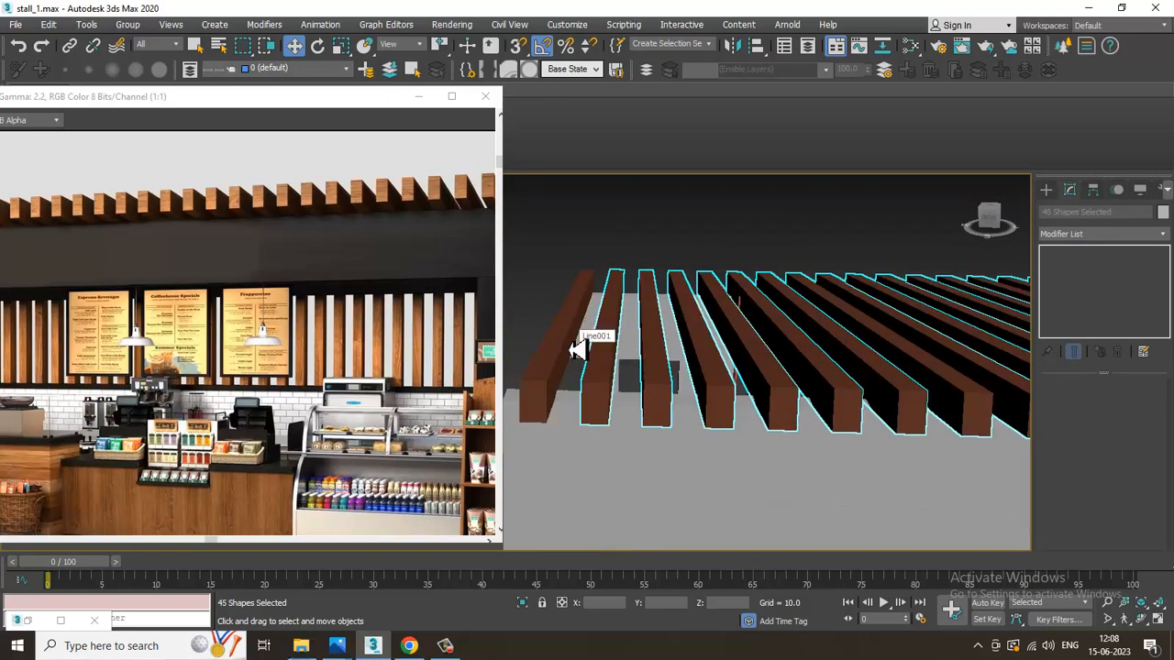
pyautogui.press('Delete')
# Add a UVW Map modifier with Box mapping to the remaining end slat
pyautogui.click(562, 359)
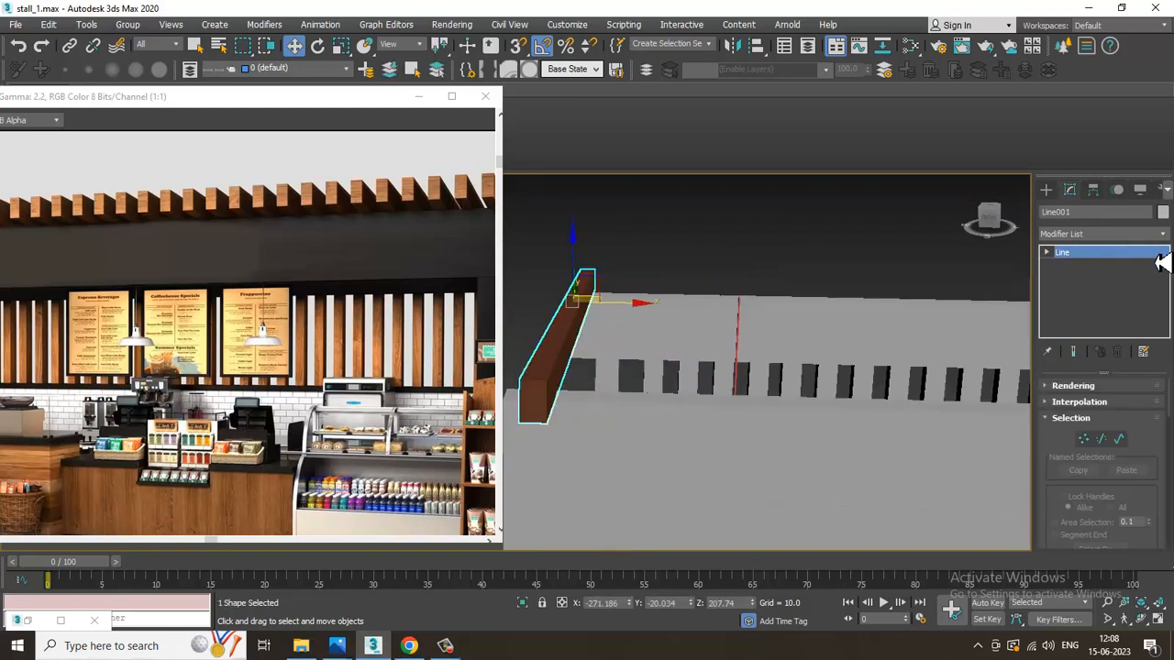
pyautogui.click(1105, 235)
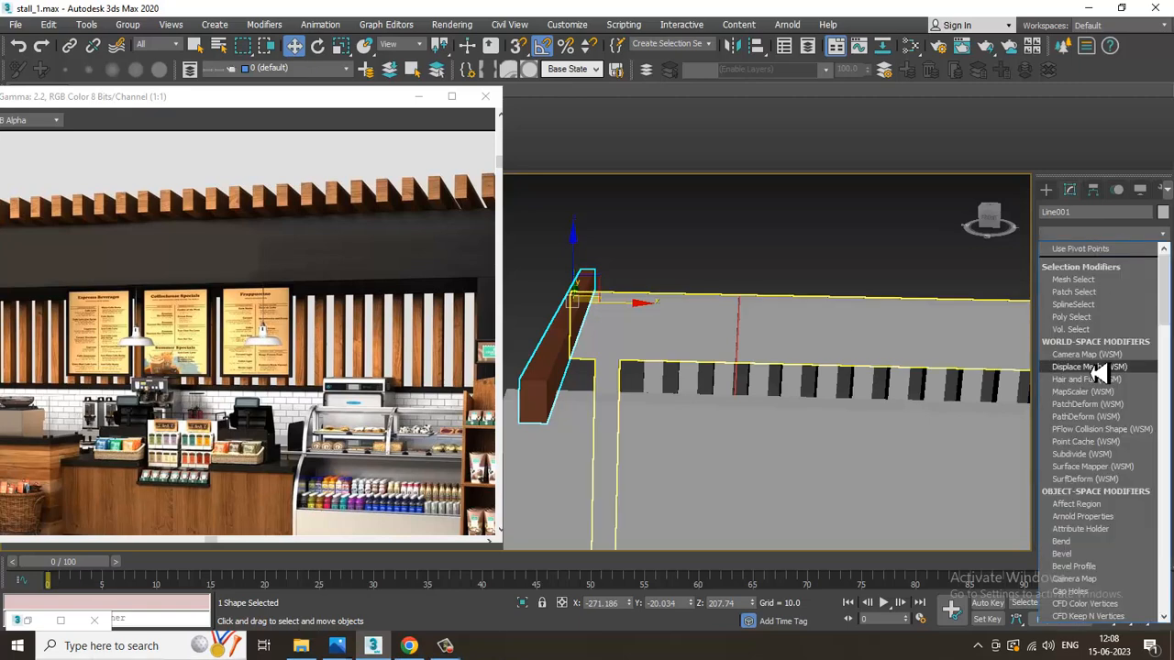
pyautogui.scroll(-15, 1096, 370)
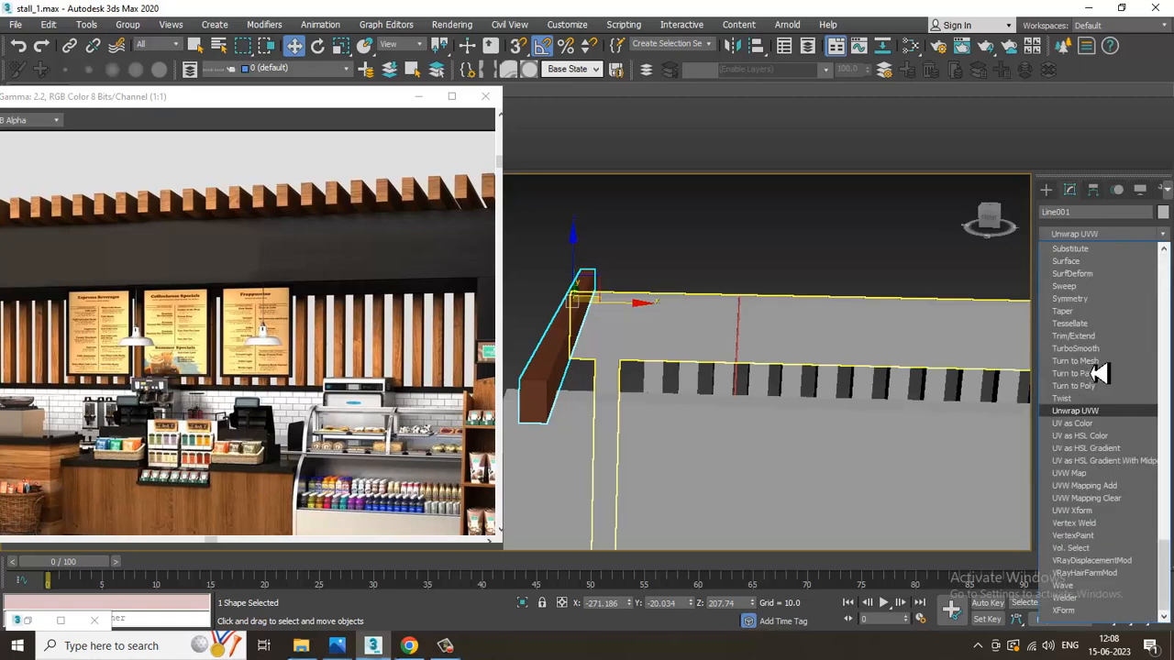
pyautogui.click(1106, 481)
pyautogui.click(1091, 472)
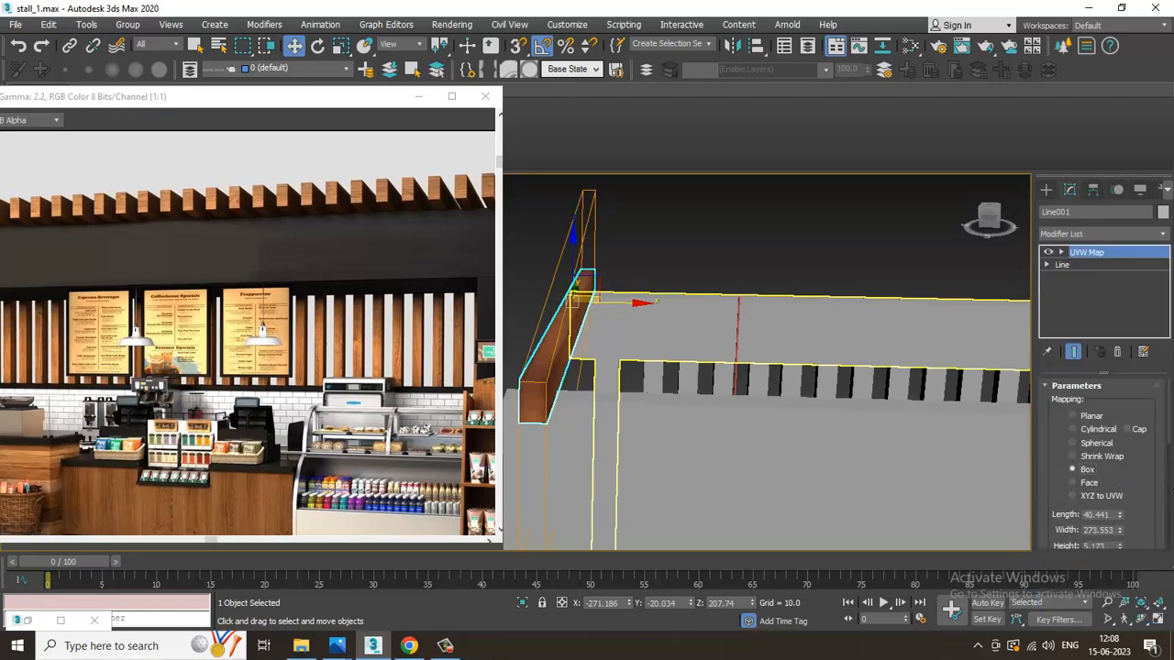
# Set the Box mapping height on the end slat to 20.484 so the wood grain scales along the beam
pyautogui.keyDown('alt'); pyautogui.moveTo(801, 393); pyautogui.dragTo(808, 393, button='middle'); pyautogui.keyUp('alt')
pyautogui.scroll(-3, 1148, 417)
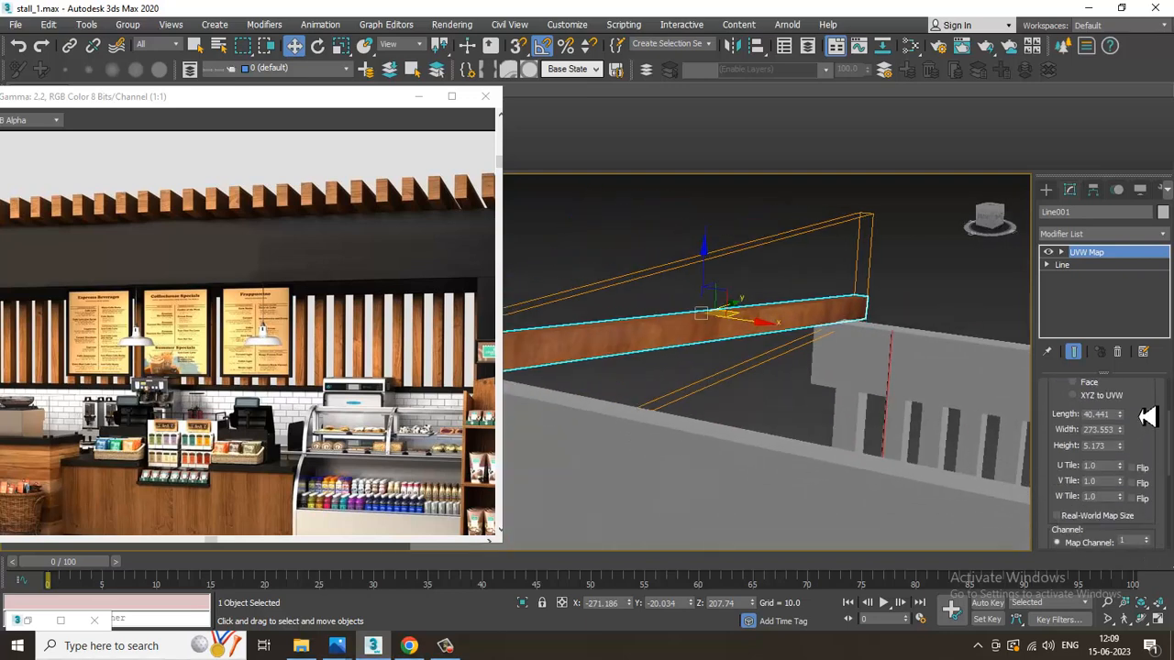
pyautogui.moveTo(1163, 468); pyautogui.dragTo(1153, 387)
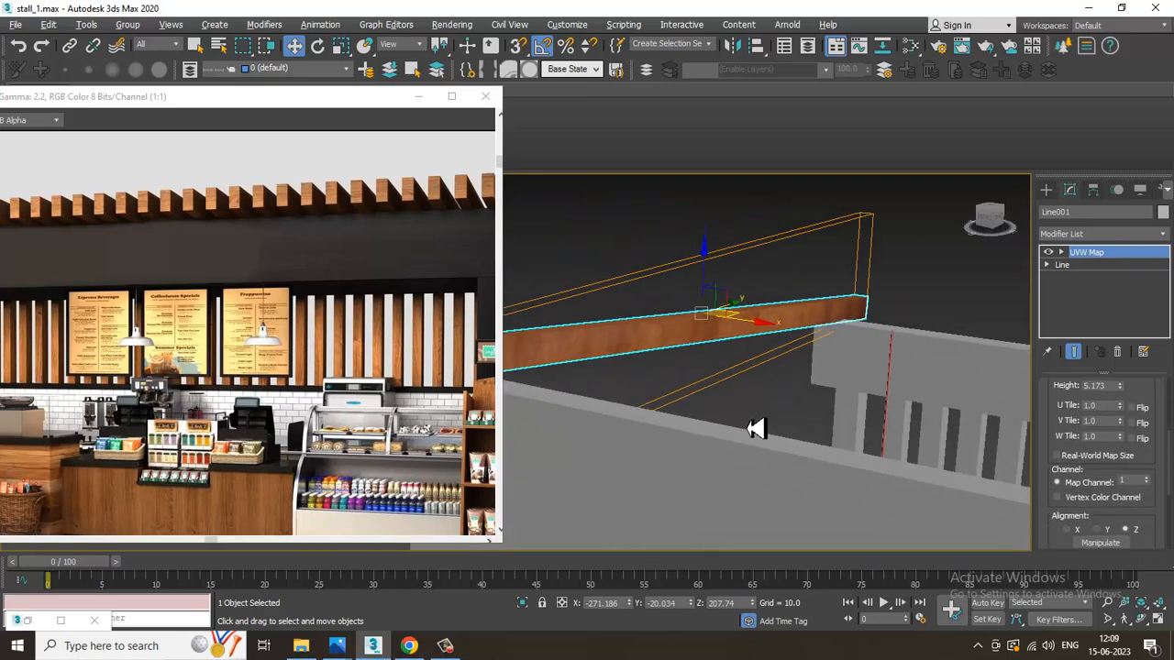
pyautogui.keyDown('alt'); pyautogui.moveTo(755, 428); pyautogui.dragTo(1024, 446, button='middle'); pyautogui.keyUp('alt')
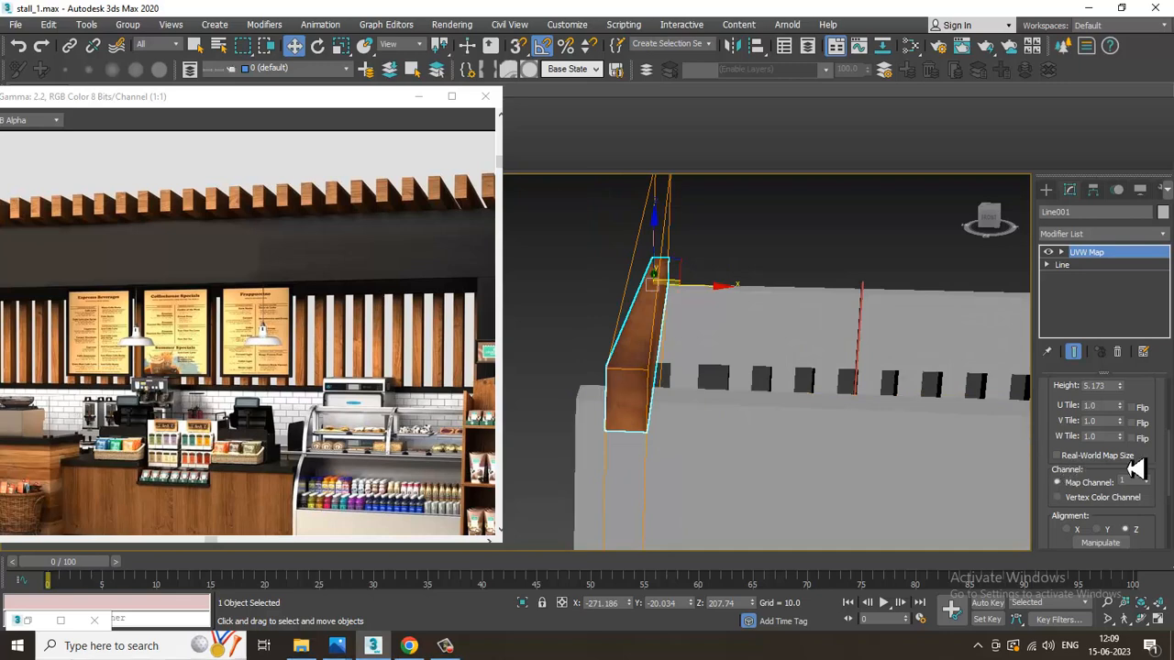
pyautogui.moveTo(1129, 404); pyautogui.dragTo(1124, 446)
pyautogui.hotkey('ctrl', 'z')
pyautogui.hotkey('ctrl', 'z')
pyautogui.moveTo(1120, 490); pyautogui.dragTo(1086, 283)
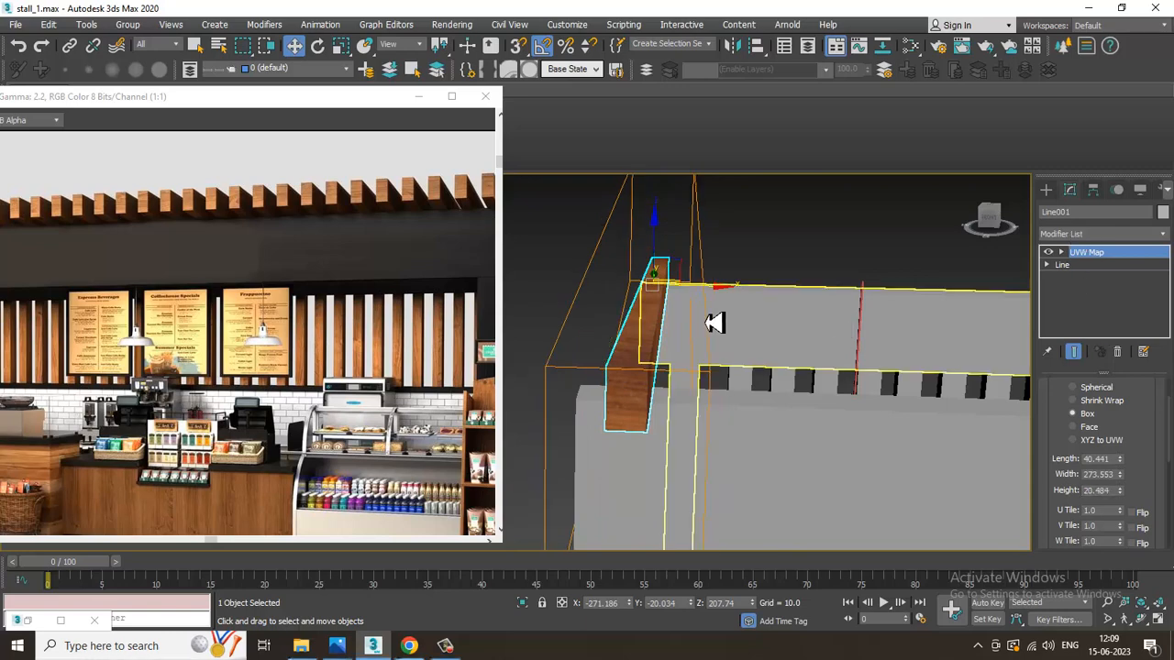
# Convert the textured end slat to an Editable Poly
pyautogui.rightClick(628, 298)
pyautogui.moveTo(738, 466)
pyautogui.click(833, 465)
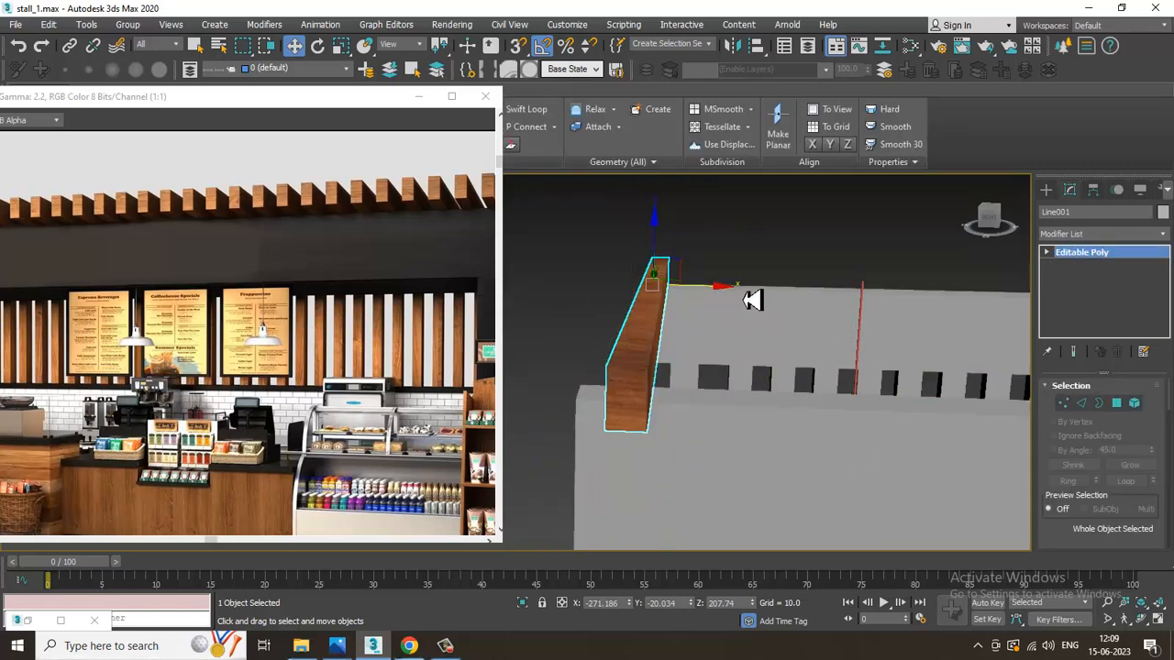
# Clone the textured slat along X as a row of evenly spaced copies across the stall's roof
pyautogui.moveTo(752, 296)
pyautogui.keyDown('shift'); pyautogui.mouseDown()
pyautogui.moveTo(776, 297)
pyautogui.moveTo(758, 303)
pyautogui.moveTo(768, 301)
pyautogui.moveTo(756, 332)
pyautogui.mouseUp(); pyautogui.keyUp('shift')
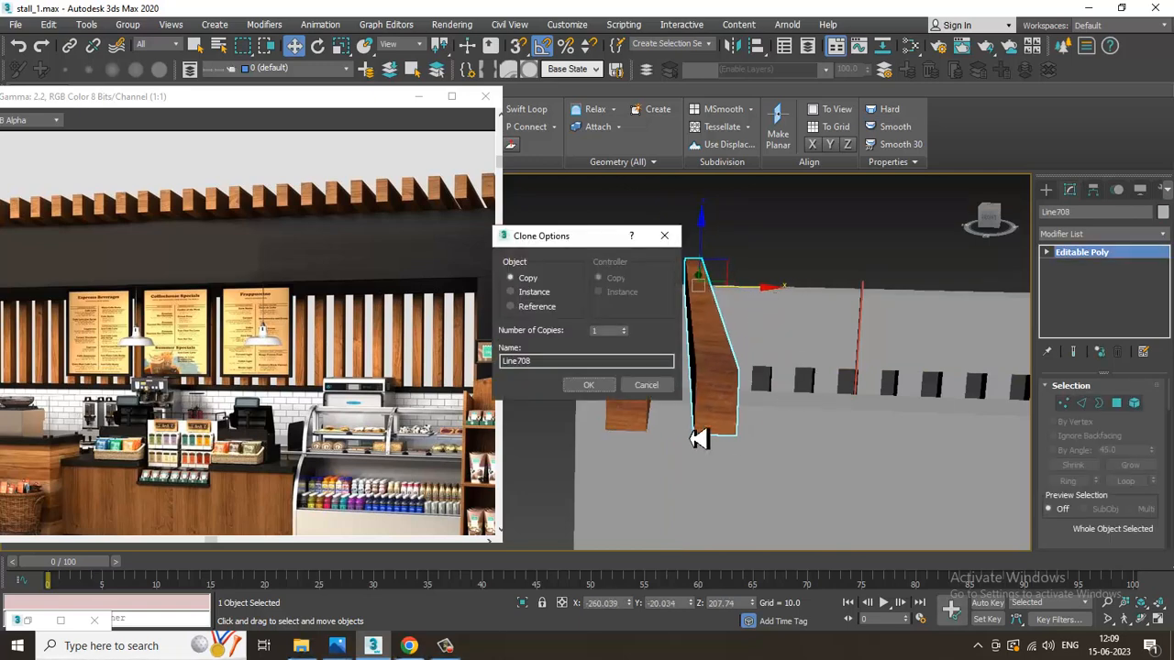
pyautogui.moveTo(626, 340); pyautogui.dragTo(629, 296)
pyautogui.click(616, 385)
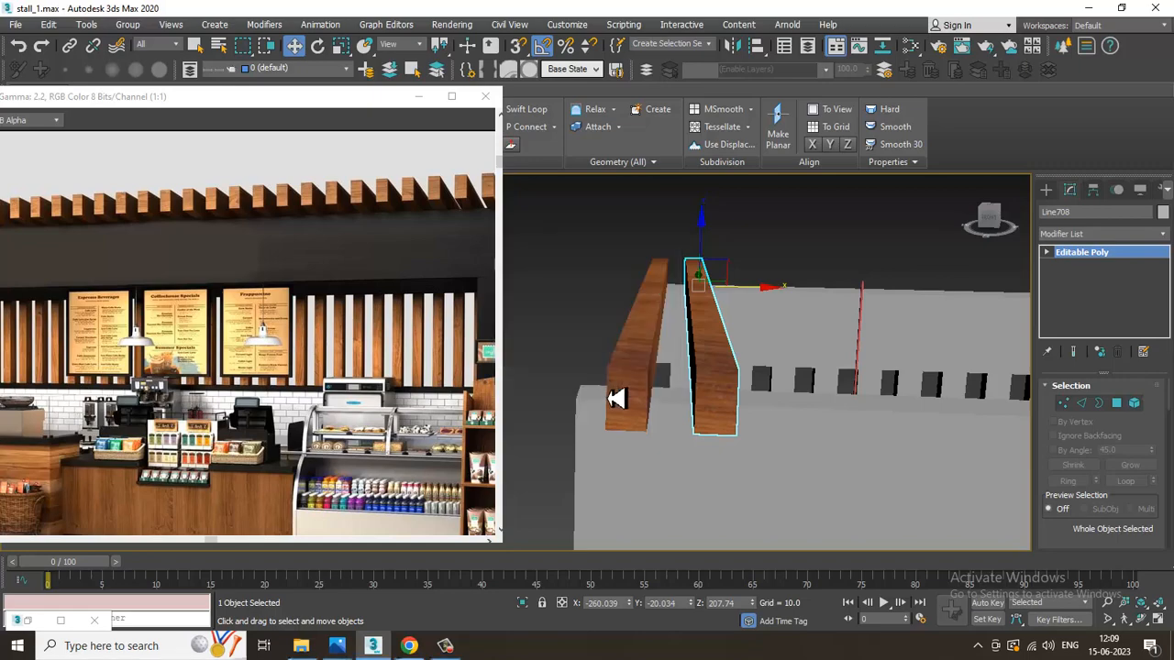
# Delete the surplus slat copies that extend past the stall's right end
pyautogui.scroll(-5, 724, 367)
pyautogui.keyDown('alt'); pyautogui.moveTo(725, 366); pyautogui.dragTo(680, 302, button='middle'); pyautogui.keyUp('alt')
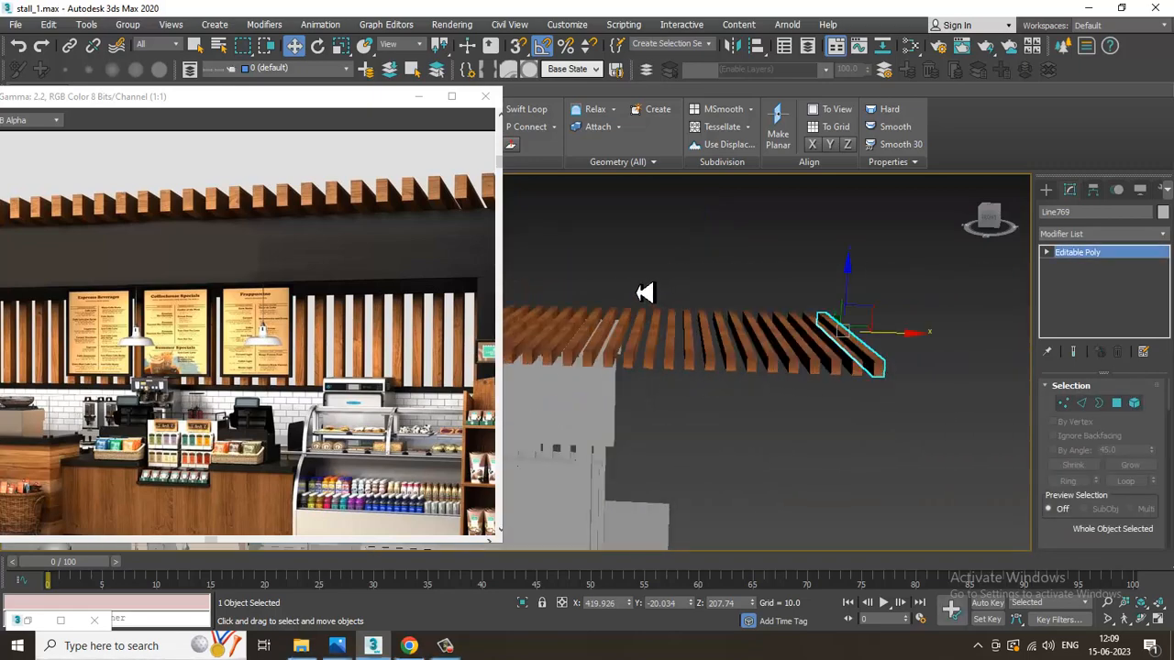
pyautogui.moveTo(743, 416); pyautogui.dragTo(969, 439)
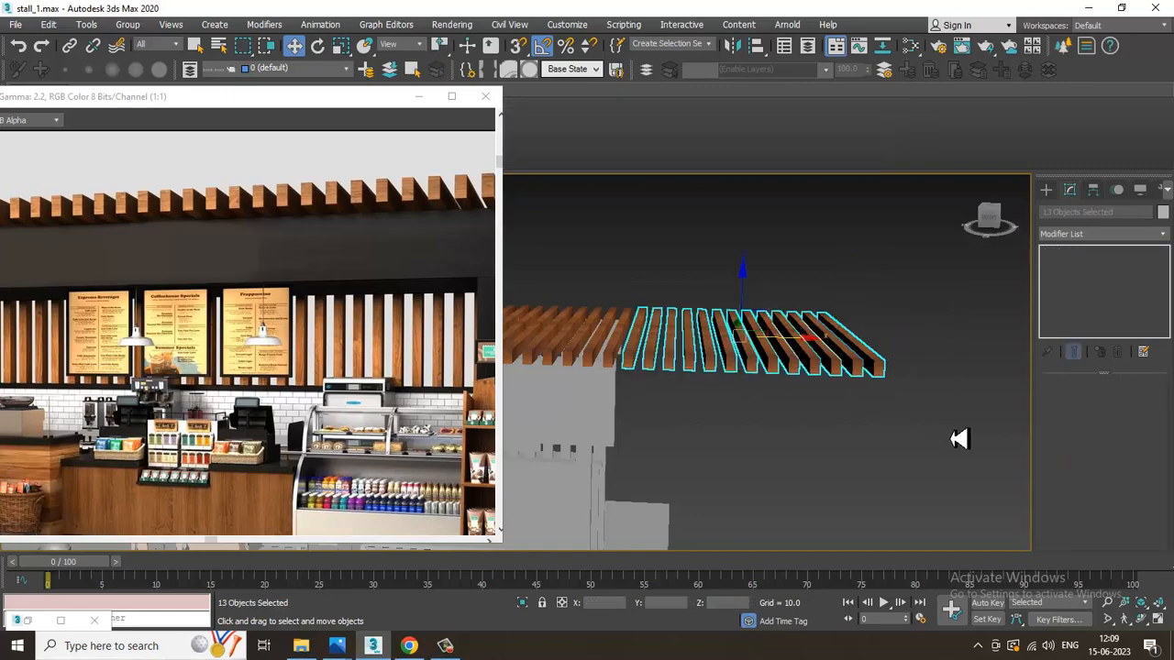
pyautogui.press('Delete')
# Move the reference image window aside to uncover more of the stall, and save the scene
pyautogui.moveTo(666, 372); pyautogui.dragTo(1073, 325, button='middle')
pyautogui.moveTo(390, 101); pyautogui.dragTo(246, 90)
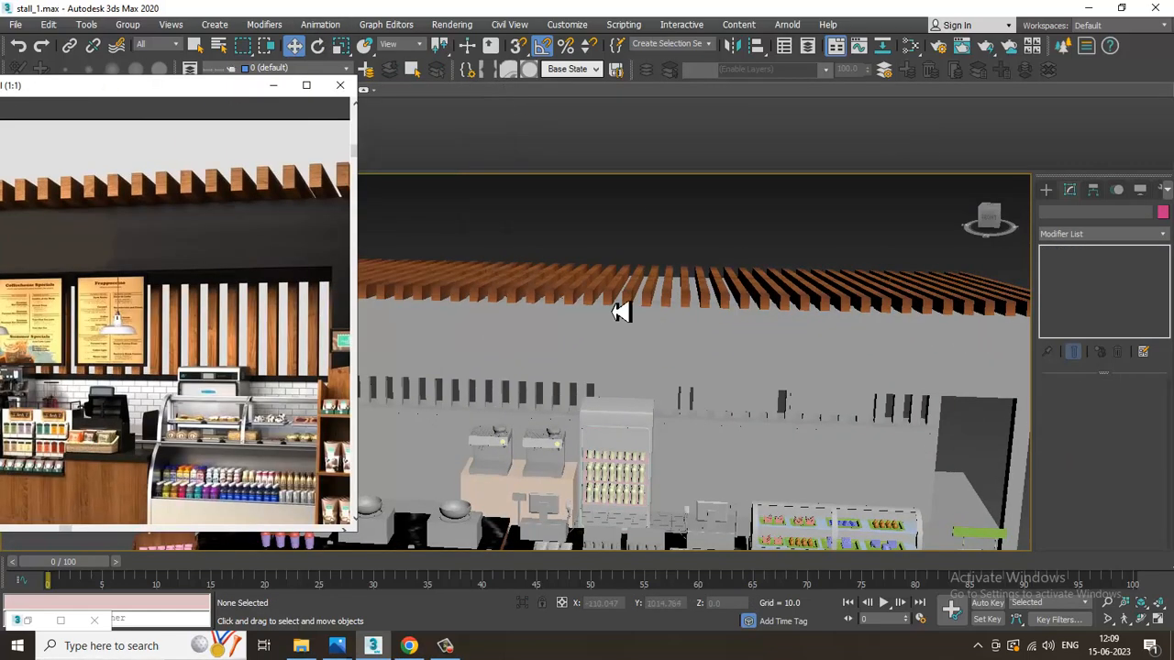
pyautogui.scroll(-10, 737, 358)
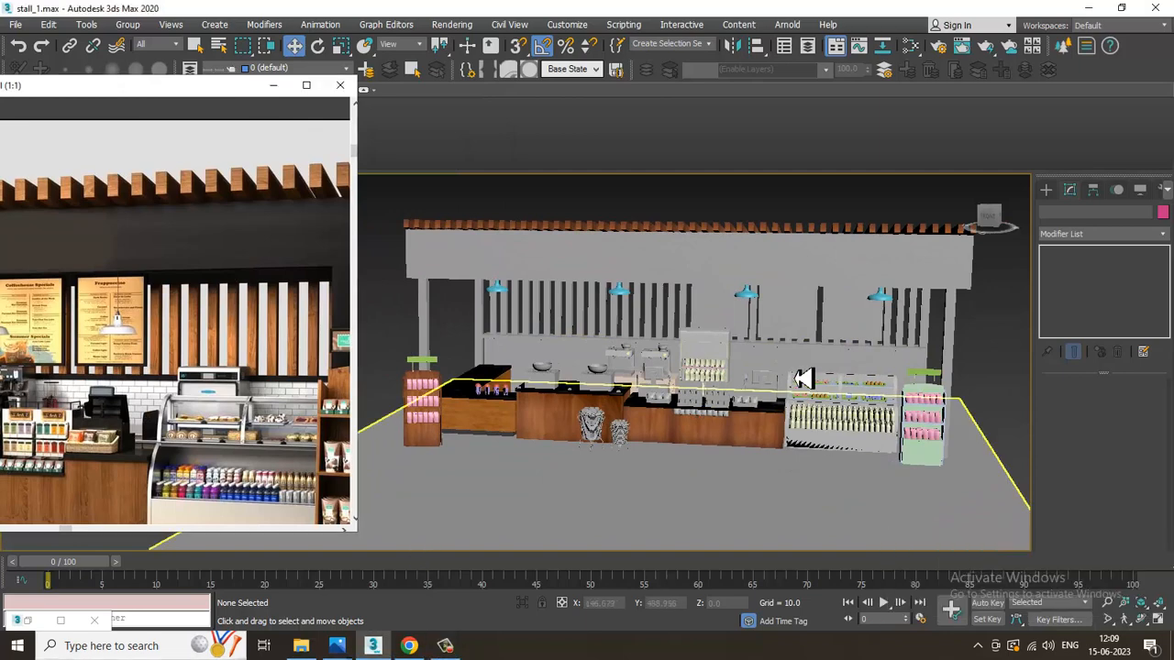
pyautogui.scroll(4, 750, 369)
pyautogui.moveTo(784, 376); pyautogui.dragTo(803, 376, button='middle')
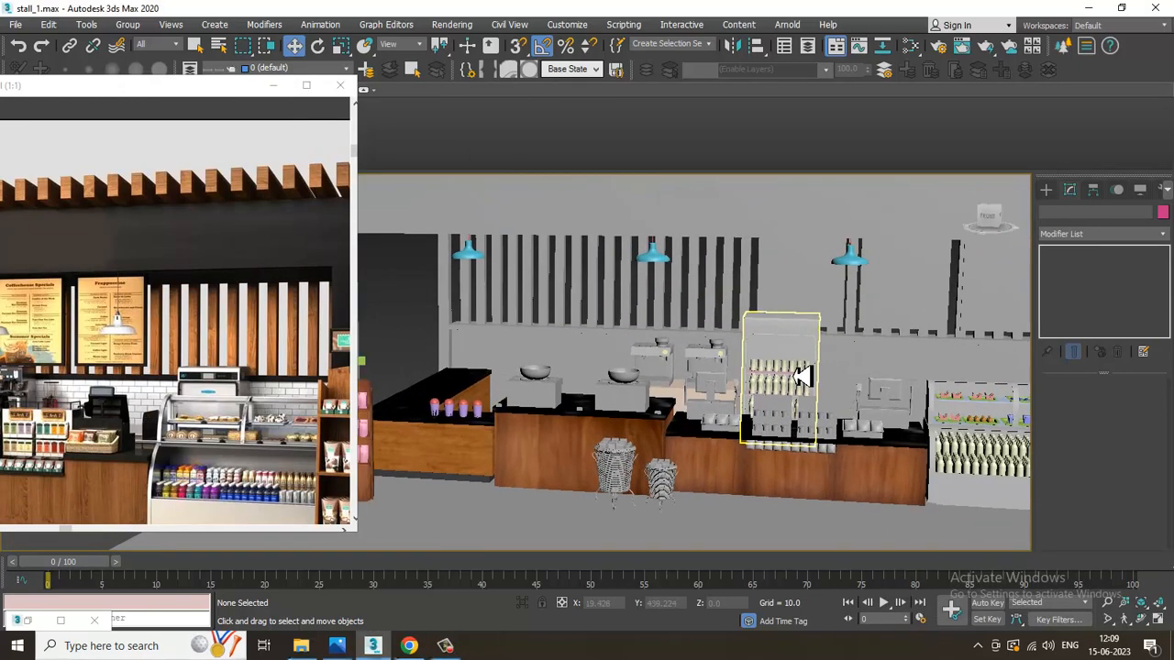
pyautogui.hotkey('ctrl', 's')
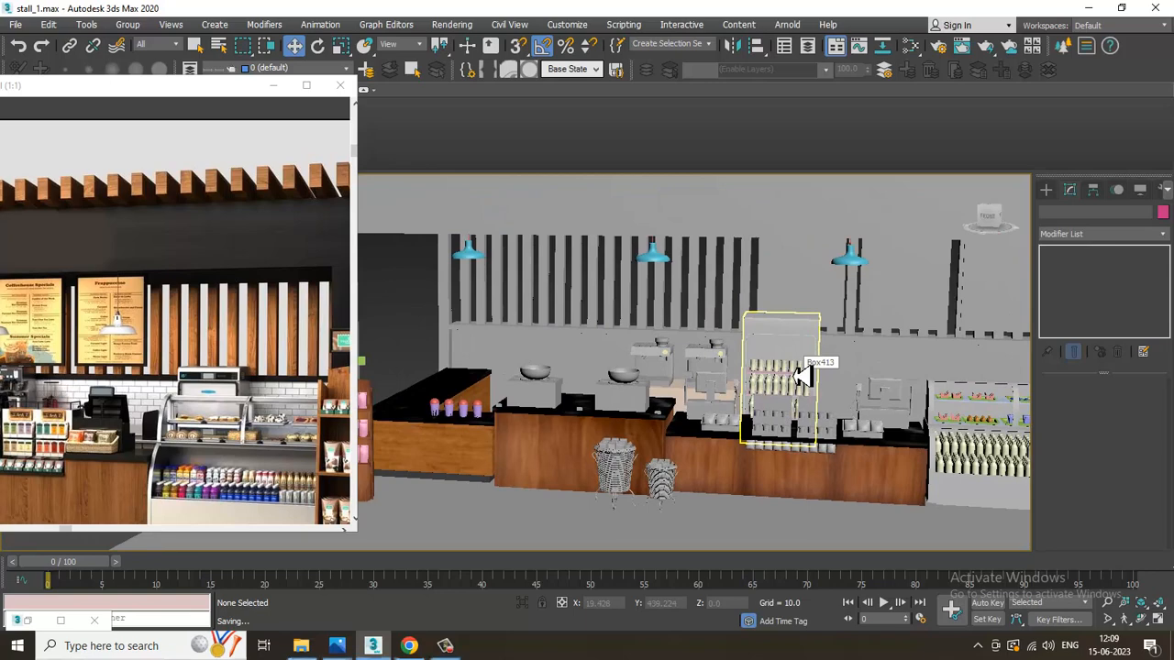